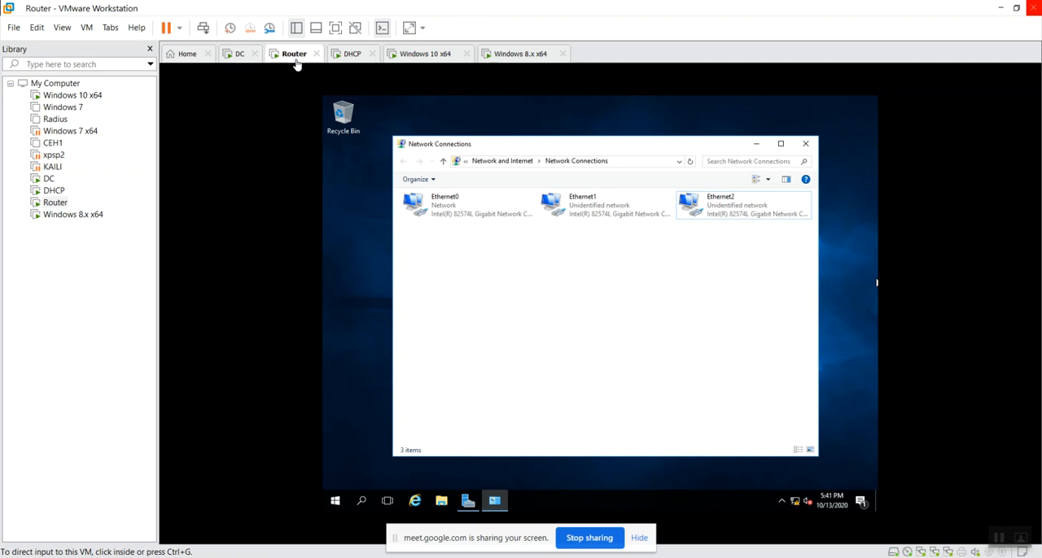
Look through the DHCP, Windows 10 x64 and Windows 8.x x64 virtual machines' network connections, then return to the DC machine
{"action": "left_click", "coordinate": [348, 57]}
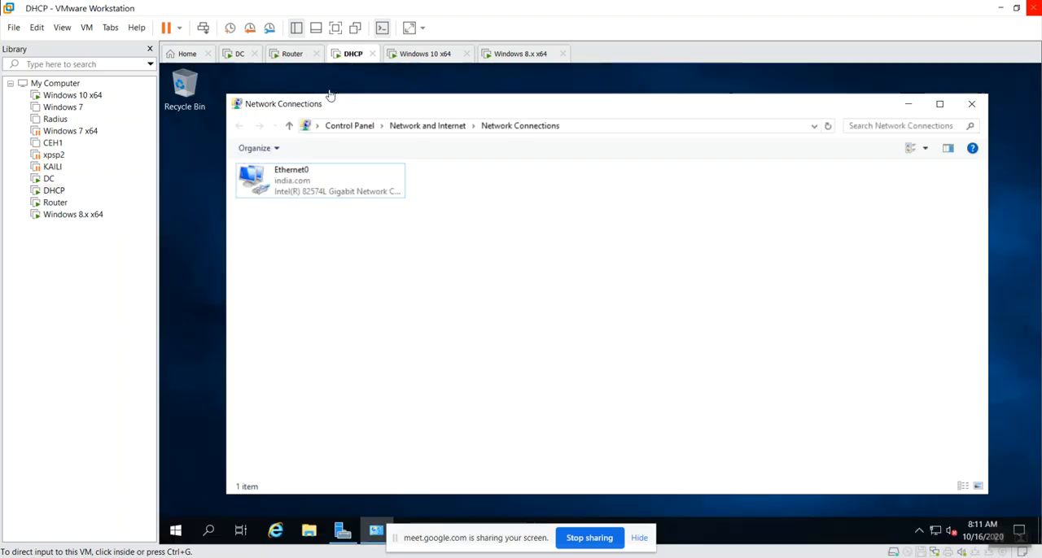
{"action": "left_click", "coordinate": [422, 52]}
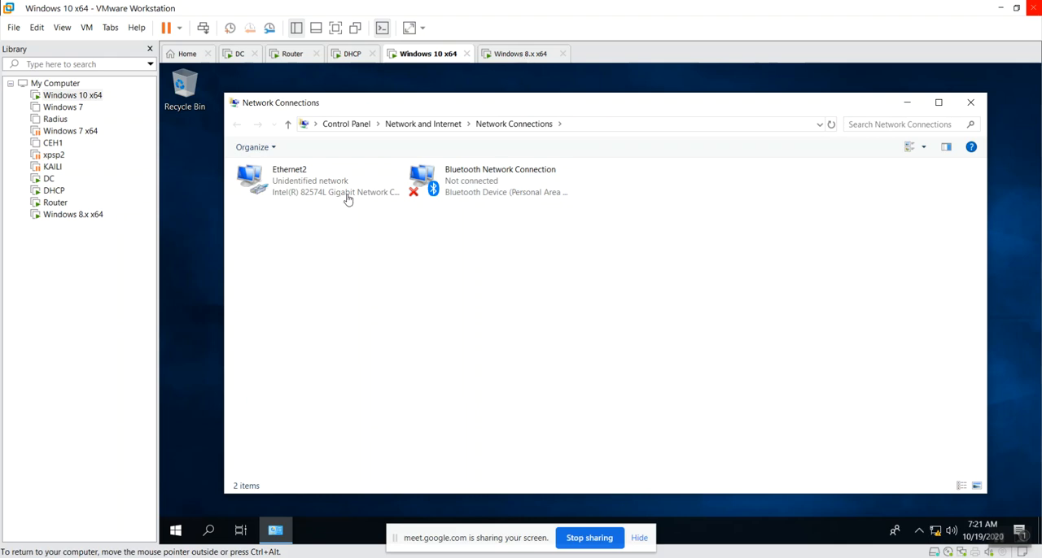
{"action": "left_click", "coordinate": [520, 54]}
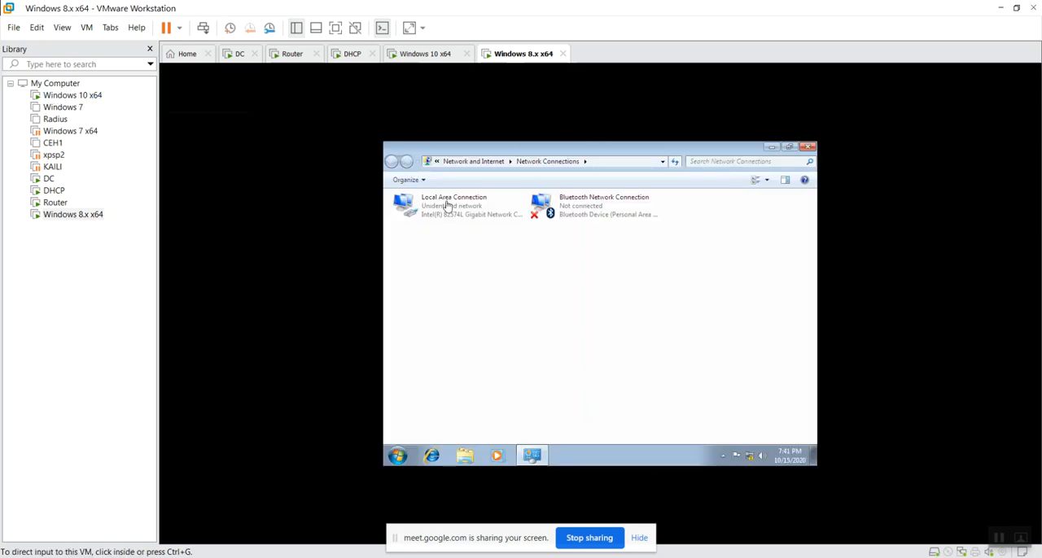
{"action": "left_click", "coordinate": [237, 54]}
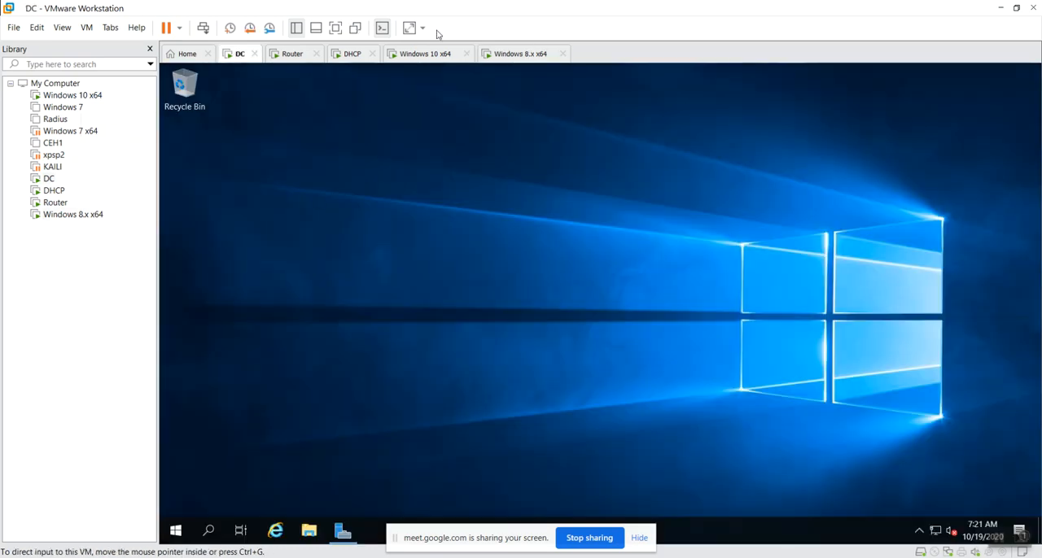
Switch to the dhcp-config.txt notes in Notepad and review the bridged IP addresses planned for the domain controller, DHCP server and routing server
{"action": "key", "text": "alt+Tab"}
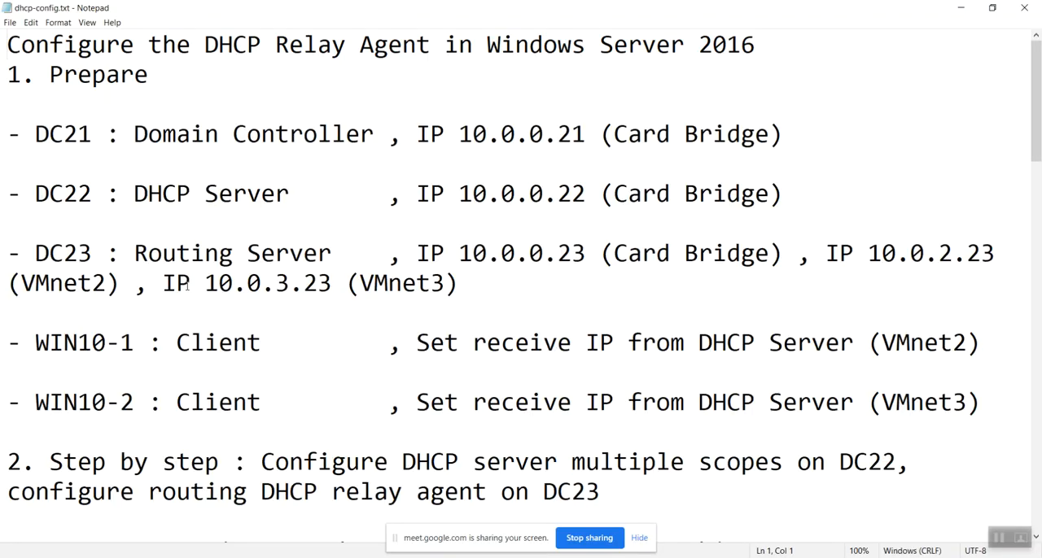
{"action": "left_click_drag", "start_coordinate": [135, 137], "coordinate": [377, 129]}
{"action": "left_click", "coordinate": [430, 134]}
{"action": "left_click_drag", "start_coordinate": [459, 134], "coordinate": [586, 133]}
{"action": "left_click", "coordinate": [526, 164]}
{"action": "left_click_drag", "start_coordinate": [462, 194], "coordinate": [586, 193]}
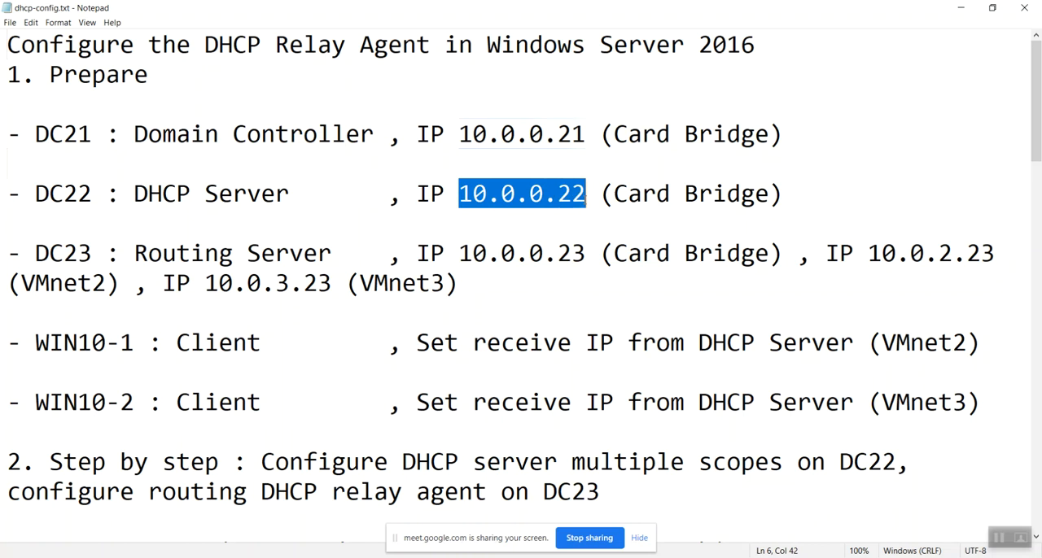
{"action": "left_click", "coordinate": [547, 242]}
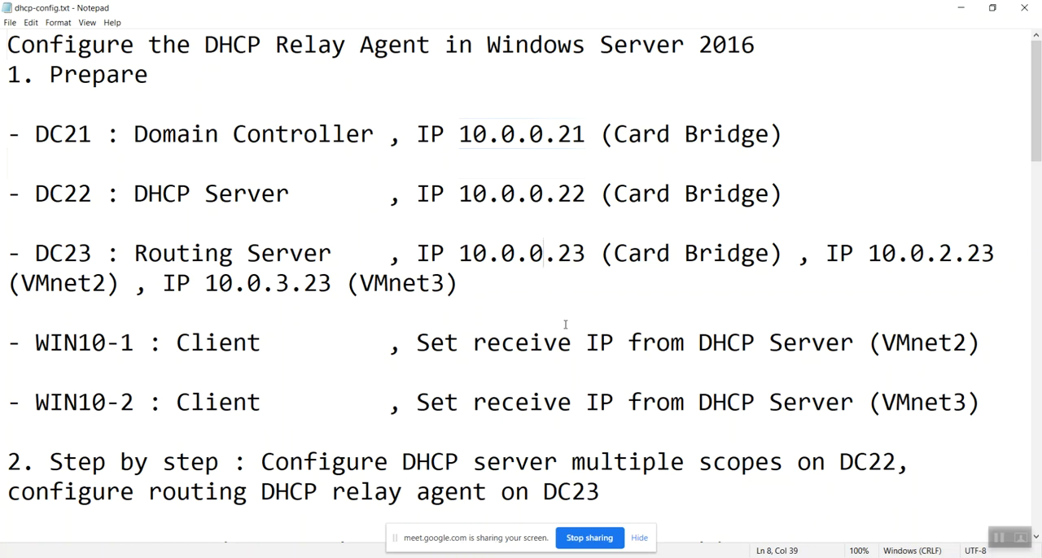
{"action": "mouse_move", "coordinate": [588, 253]}
{"action": "left_mouse_down"}
{"action": "mouse_move", "coordinate": [501, 253]}
{"action": "mouse_move", "coordinate": [586, 253]}
{"action": "left_mouse_up"}
{"action": "left_click", "coordinate": [460, 253]}
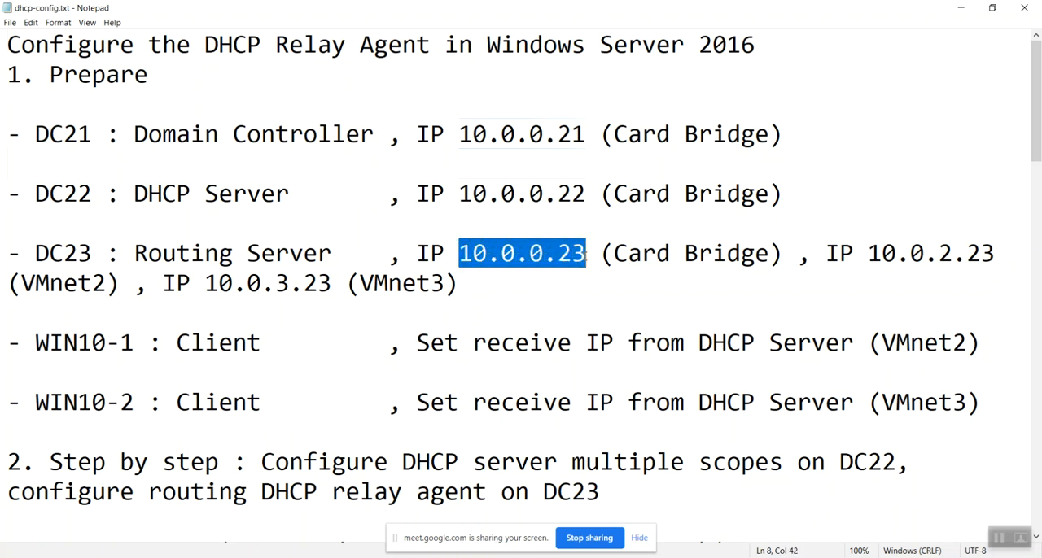
{"action": "left_click", "coordinate": [586, 284]}
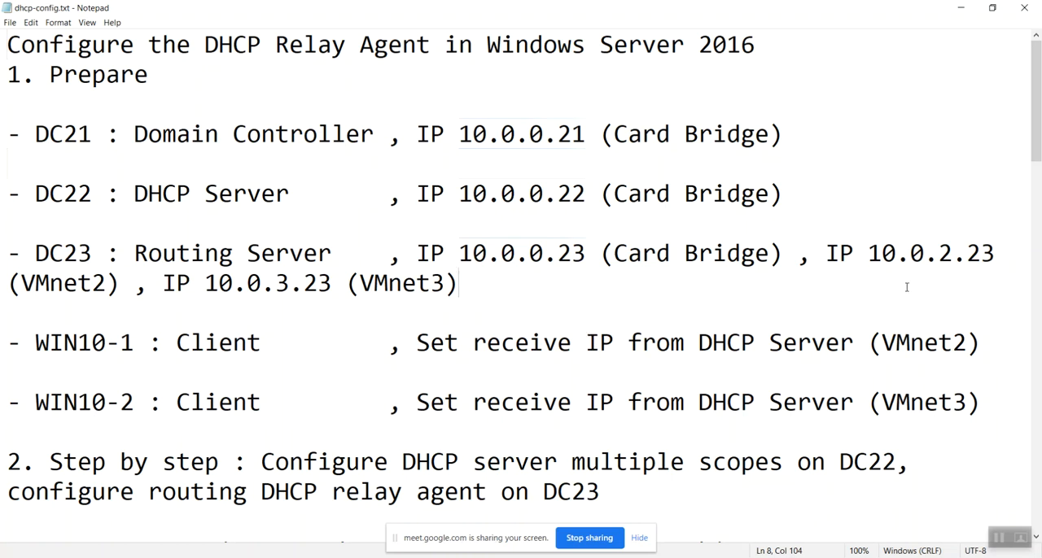
Review the routing server's two additional IP addresses and their VMnet2 and VMnet3 networks in the notes
{"action": "left_click_drag", "start_coordinate": [869, 255], "coordinate": [1009, 255]}
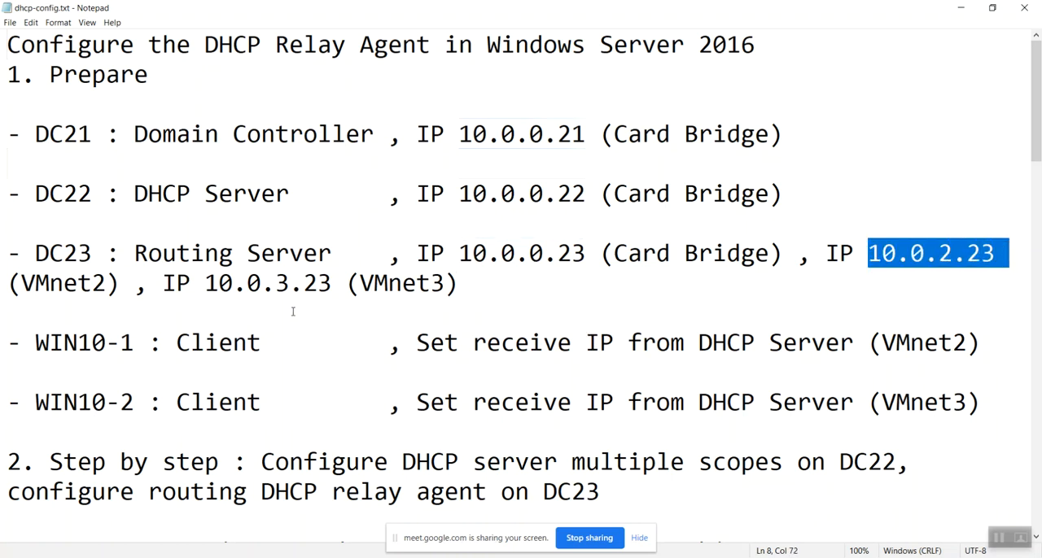
{"action": "left_click", "coordinate": [954, 261]}
{"action": "left_click_drag", "start_coordinate": [291, 282], "coordinate": [277, 284]}
{"action": "left_click", "coordinate": [448, 309]}
{"action": "left_click_drag", "start_coordinate": [997, 254], "coordinate": [841, 258]}
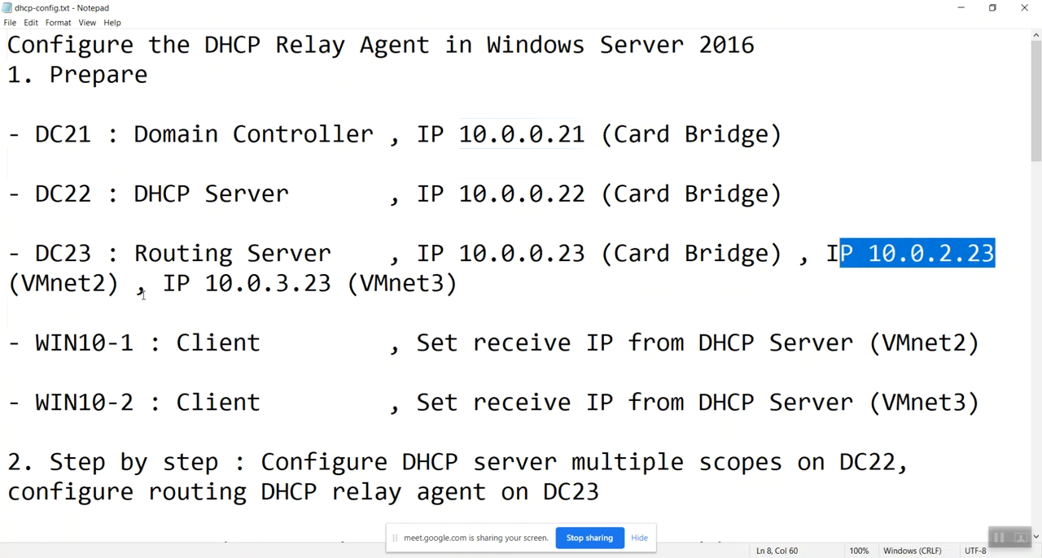
{"action": "left_click", "coordinate": [109, 282]}
{"action": "left_click_drag", "start_coordinate": [120, 282], "coordinate": [22, 282]}
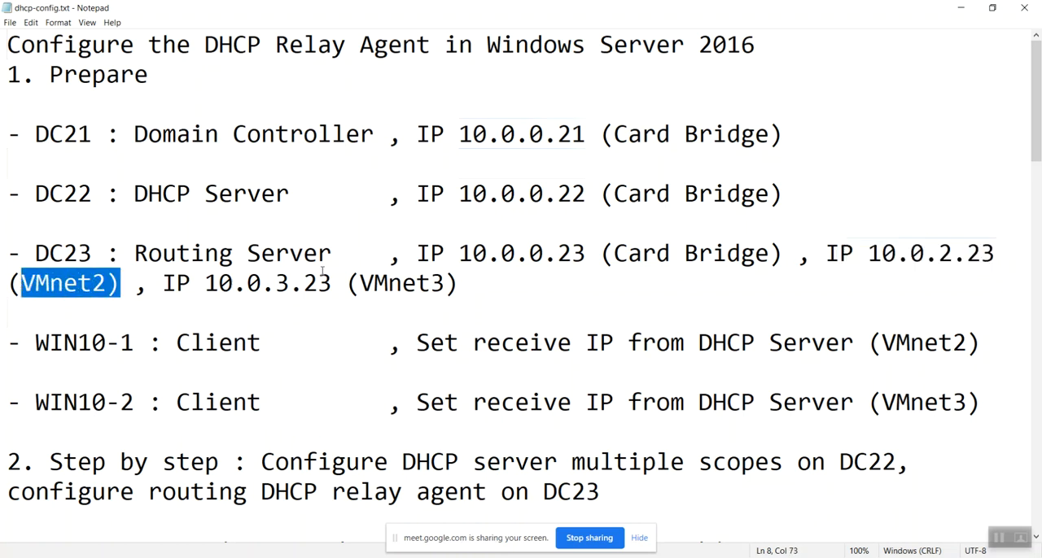
{"action": "left_click_drag", "start_coordinate": [461, 282], "coordinate": [347, 283]}
{"action": "left_click", "coordinate": [566, 318]}
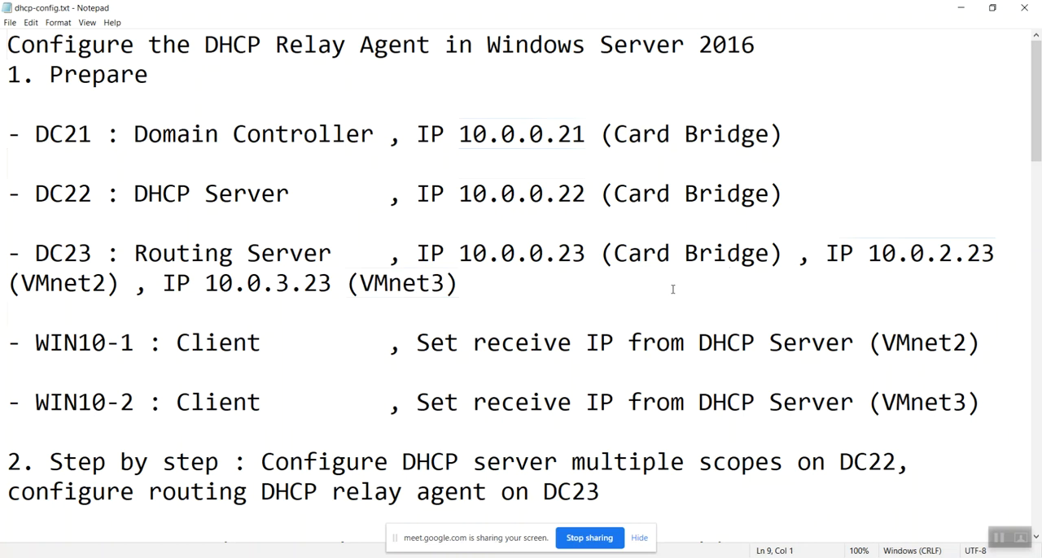
Review which VMnet networks the WIN10-1 and WIN10-2 clients use to receive addresses from the DHCP server
{"action": "scroll", "coordinate": [402, 433], "scroll_direction": "down", "scroll_amount": 2}
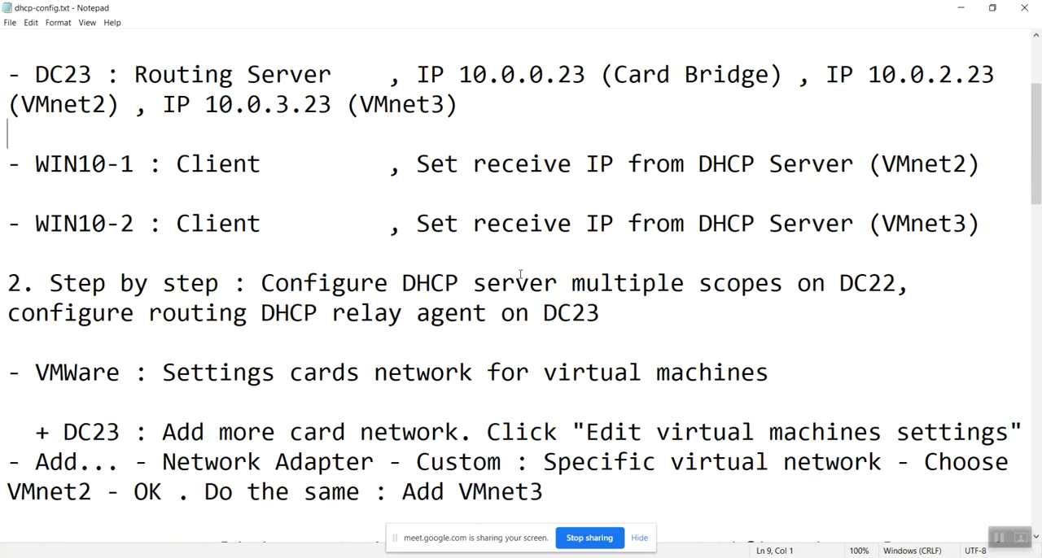
{"action": "left_click_drag", "start_coordinate": [983, 165], "coordinate": [881, 164]}
{"action": "left_click_drag", "start_coordinate": [991, 231], "coordinate": [884, 231]}
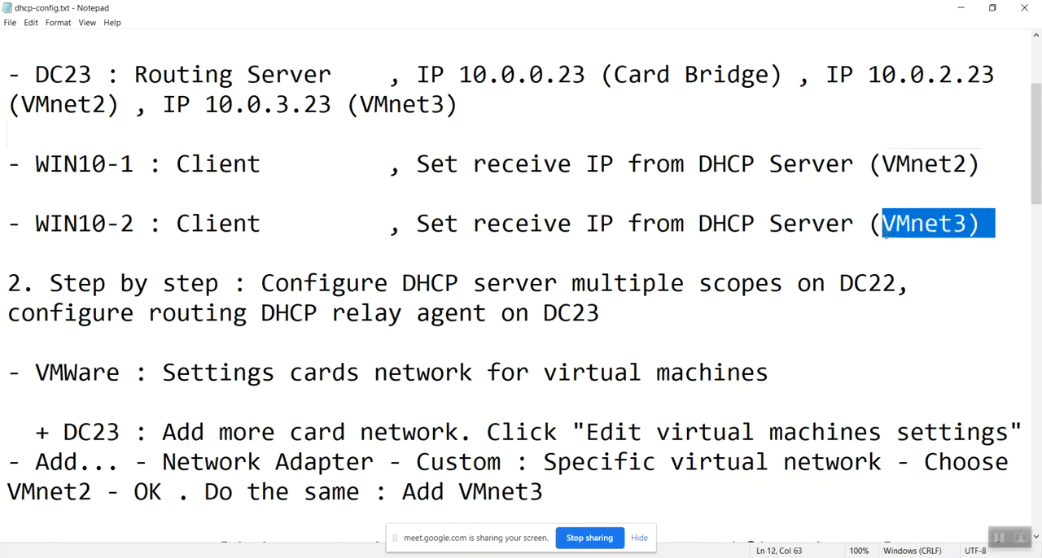
{"action": "left_click", "coordinate": [997, 297]}
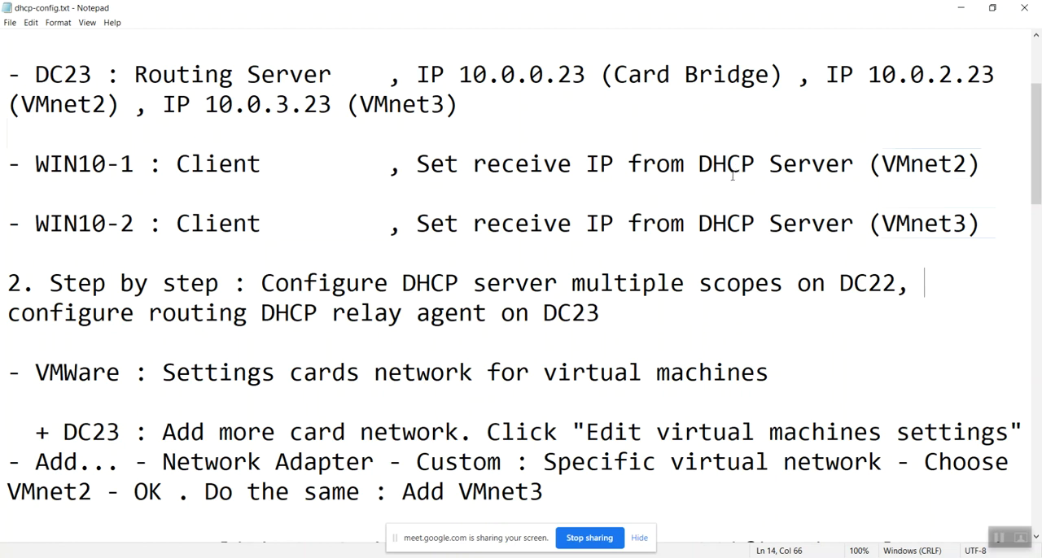
{"action": "scroll", "coordinate": [657, 352], "scroll_direction": "up", "scroll_amount": 1}
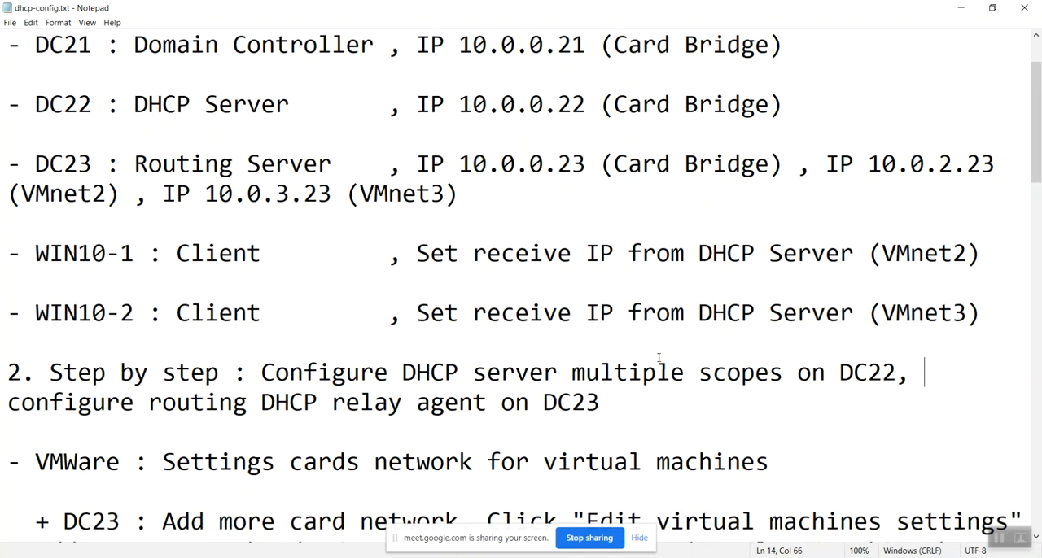
{"action": "scroll", "coordinate": [659, 357], "scroll_direction": "up", "scroll_amount": 1}
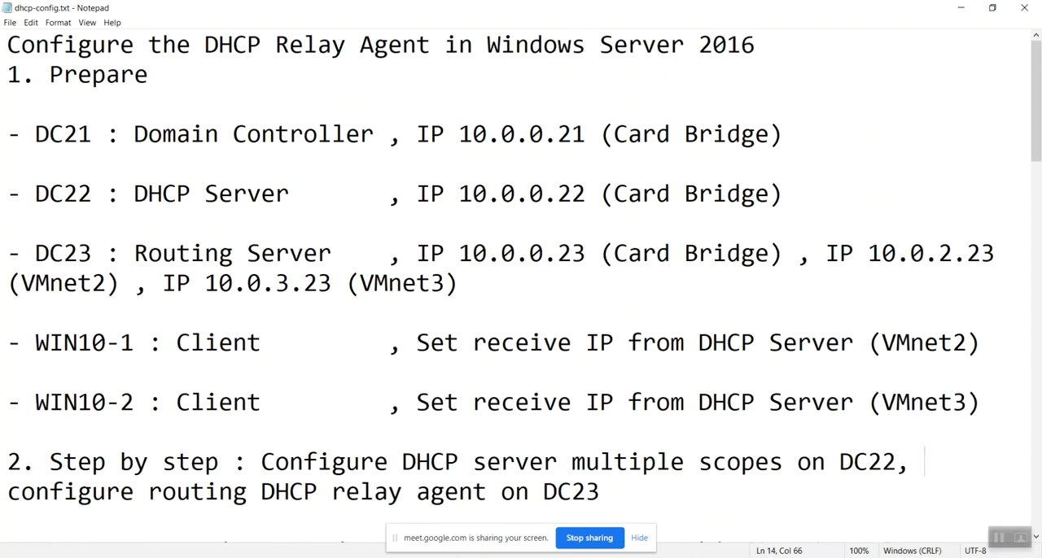
Switch to VMware Workstation and examine the IPv4 address, default gateway and DNS server of the DC machine's Ethernet1 connection through ncpa.cpl
{"action": "key", "text": "alt+Tab"}
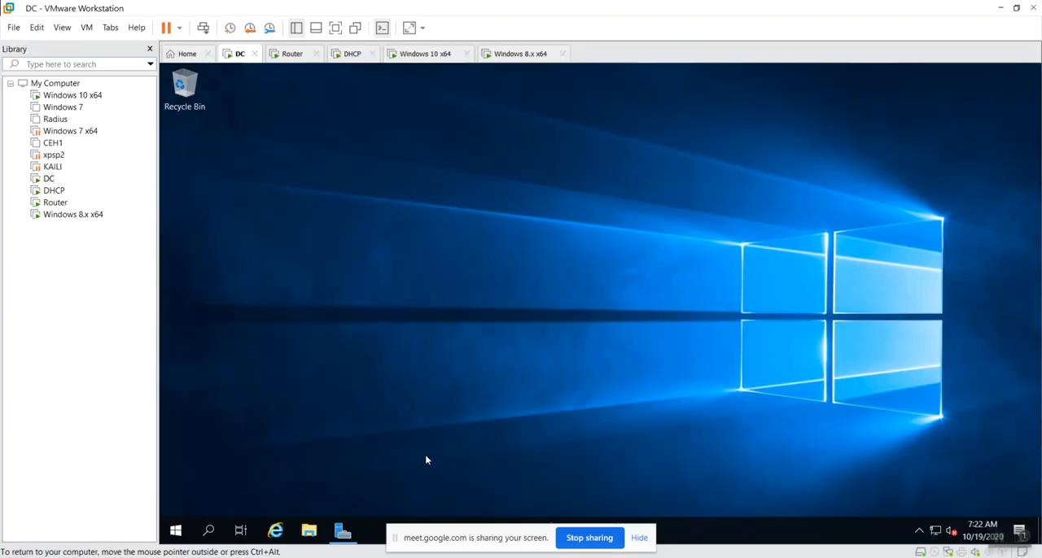
{"action": "key", "text": "super+r"}
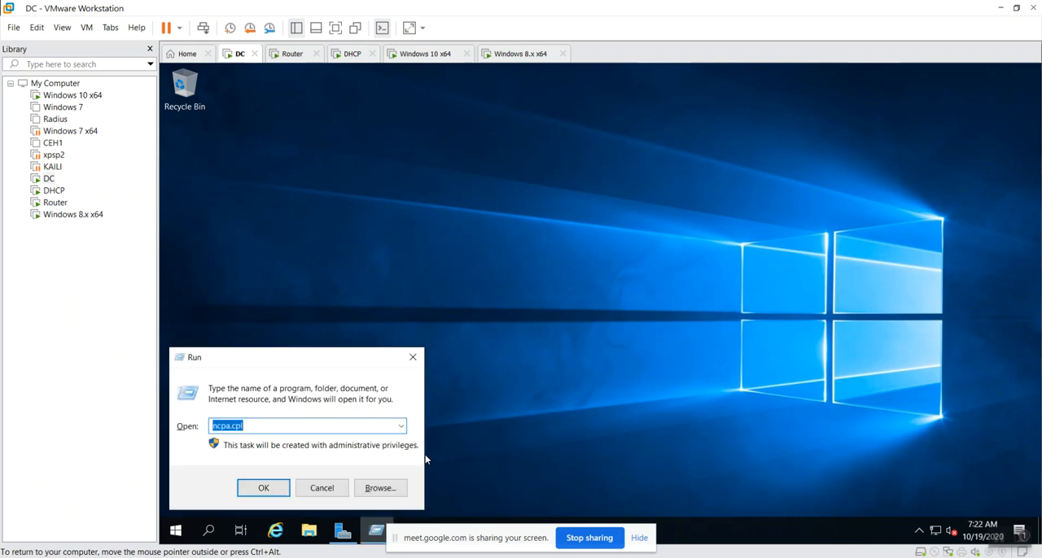
{"action": "key", "text": "Return"}
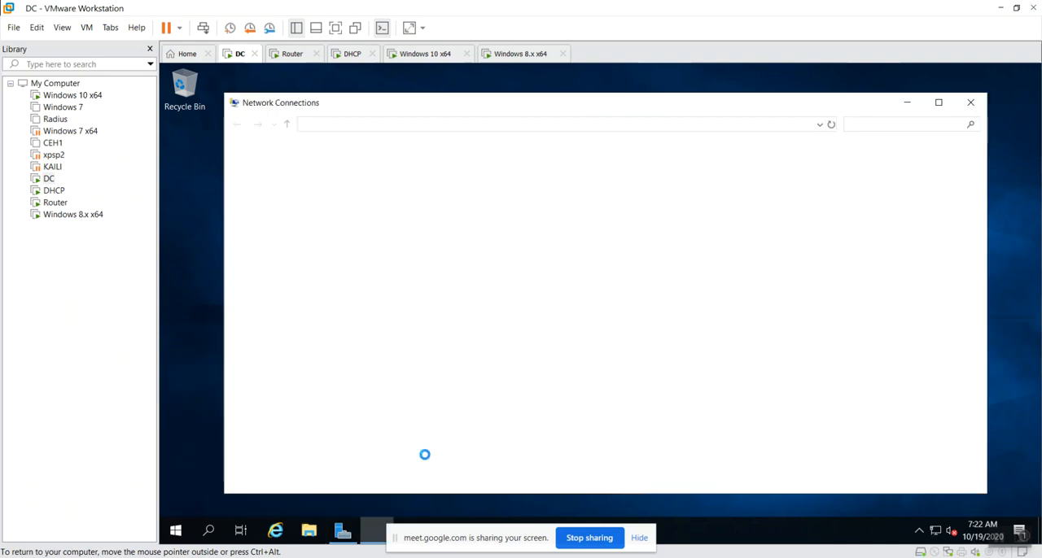
{"action": "double_click", "coordinate": [321, 183]}
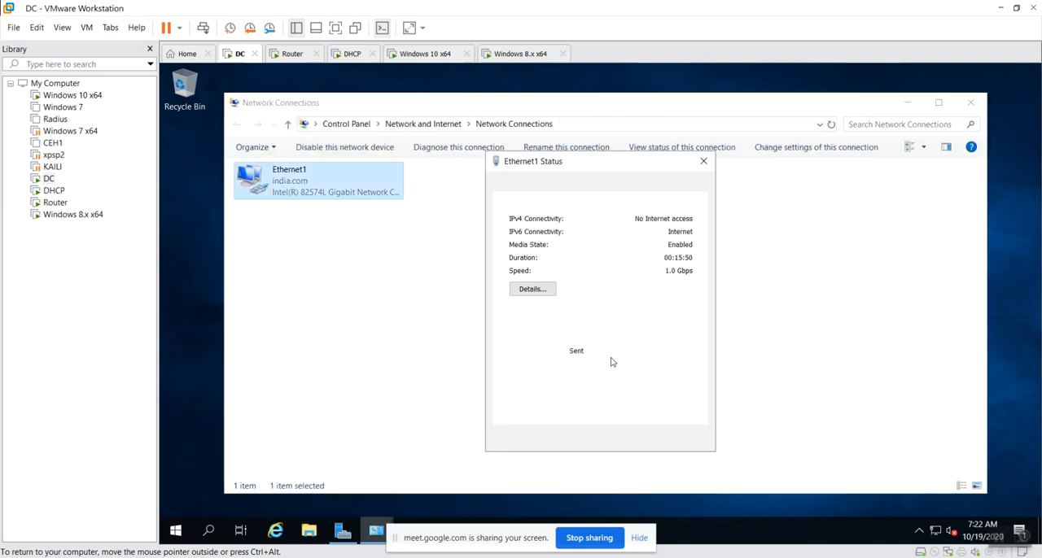
{"action": "left_click", "coordinate": [524, 297]}
{"action": "left_click", "coordinate": [637, 275]}
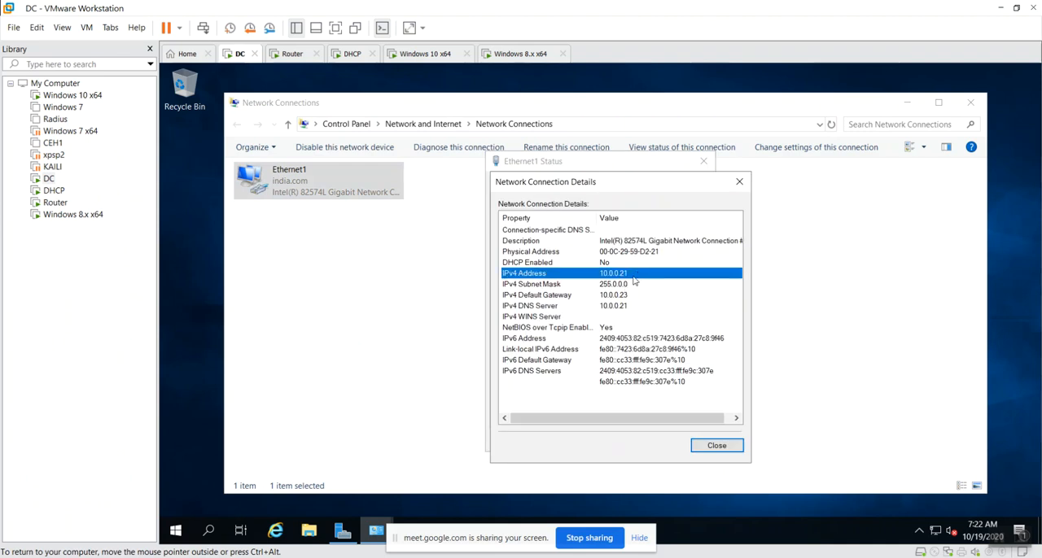
{"action": "left_click", "coordinate": [631, 309]}
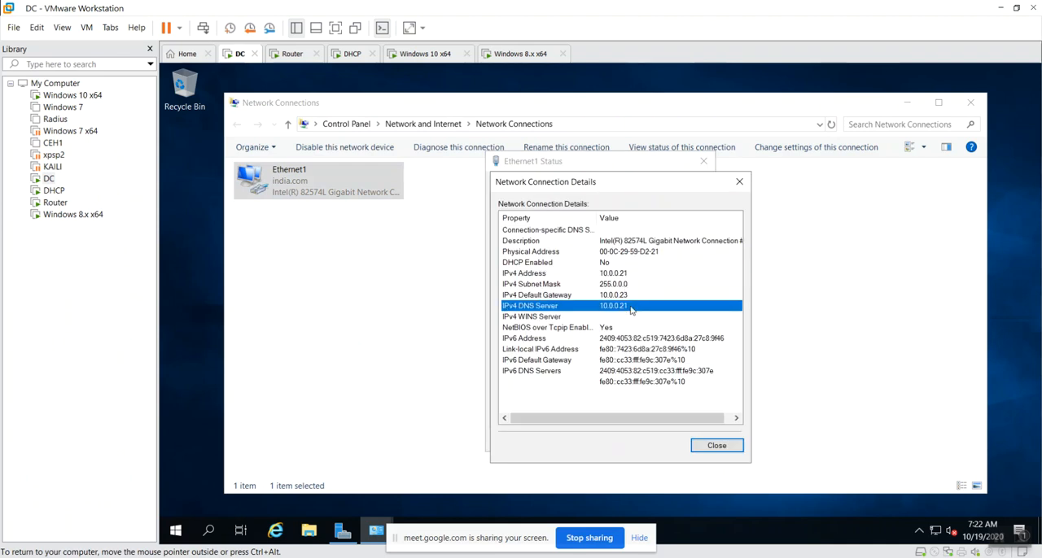
{"action": "left_click", "coordinate": [635, 296]}
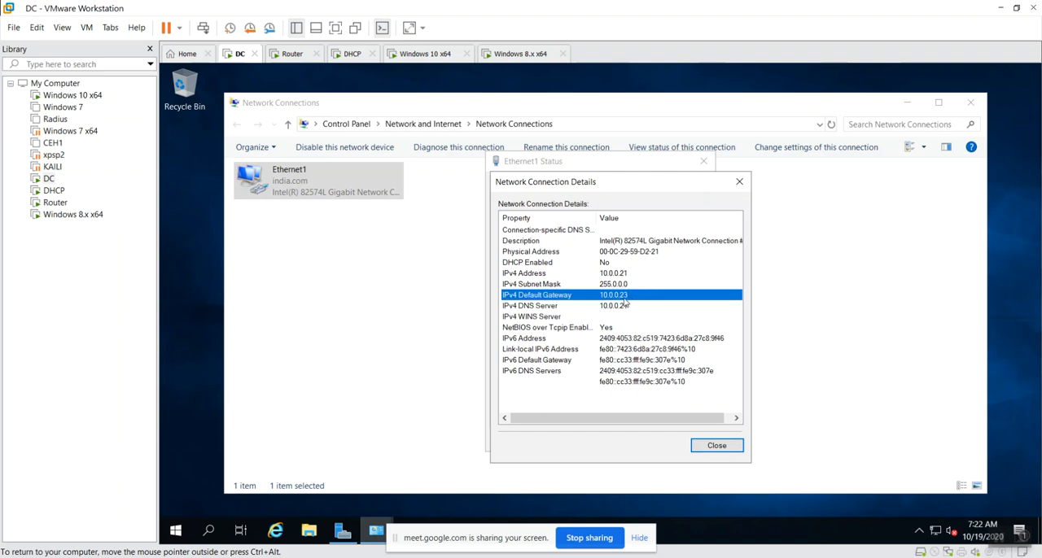
{"action": "left_click", "coordinate": [639, 277]}
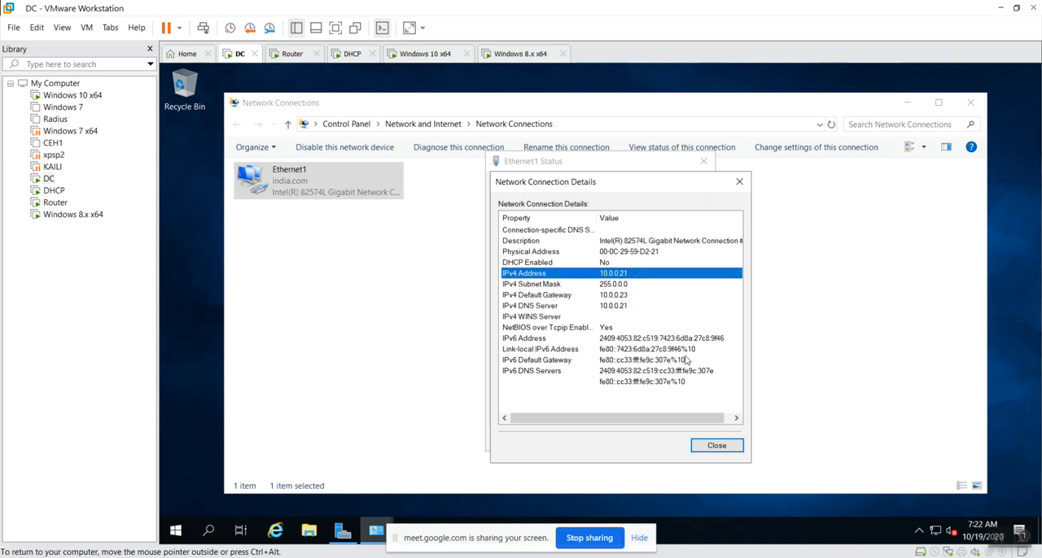
{"action": "left_click", "coordinate": [732, 445]}
{"action": "left_click", "coordinate": [686, 437]}
{"action": "left_click", "coordinate": [586, 361]}
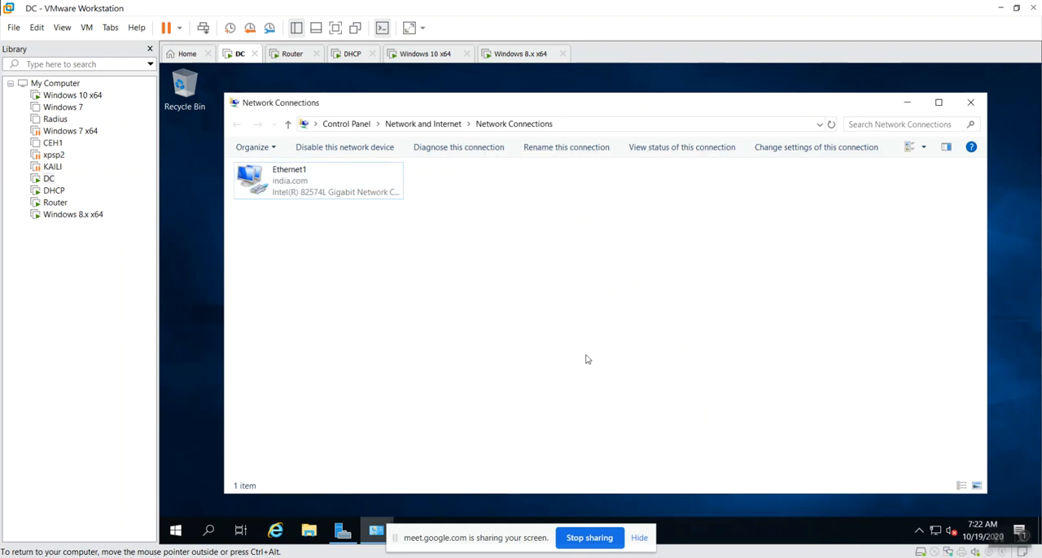
Ping the router at 10.0.0.23 from the DC machine, then close the ping window
{"action": "key", "text": "super+r"}
{"action": "type", "text": "p"}
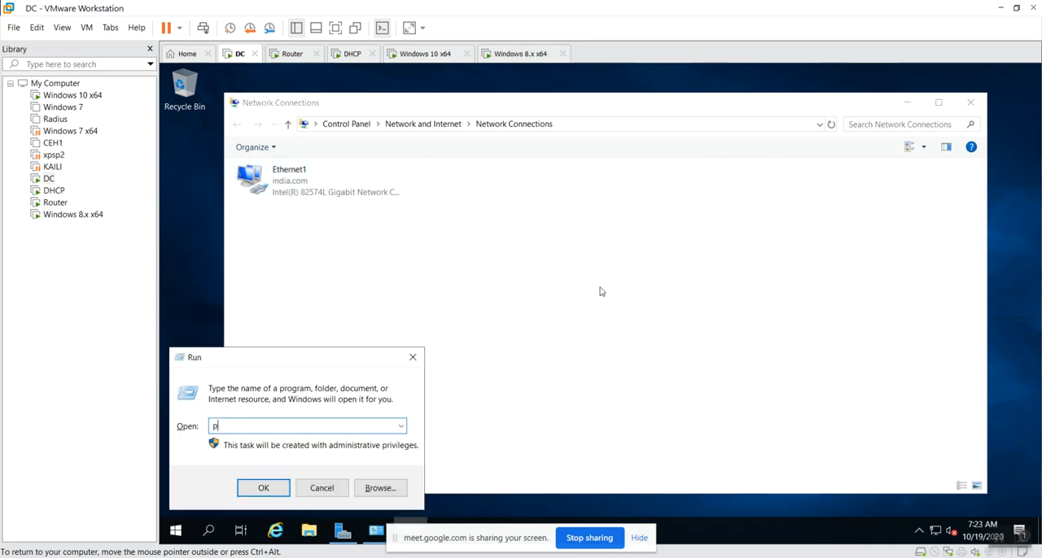
{"action": "type", "text": "ing 10.0.0.23"}
{"action": "key", "text": "Return"}
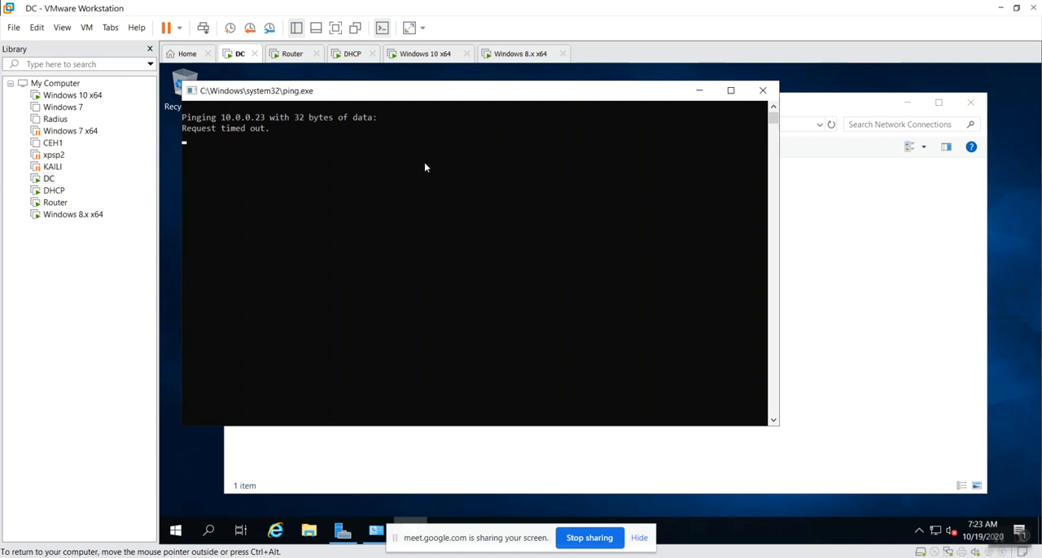
{"action": "left_click", "coordinate": [763, 90]}
Open firewall.cpl on the DC machine and turn off Windows Defender Firewall for domain, private and public networks
{"action": "key", "text": "super+r"}
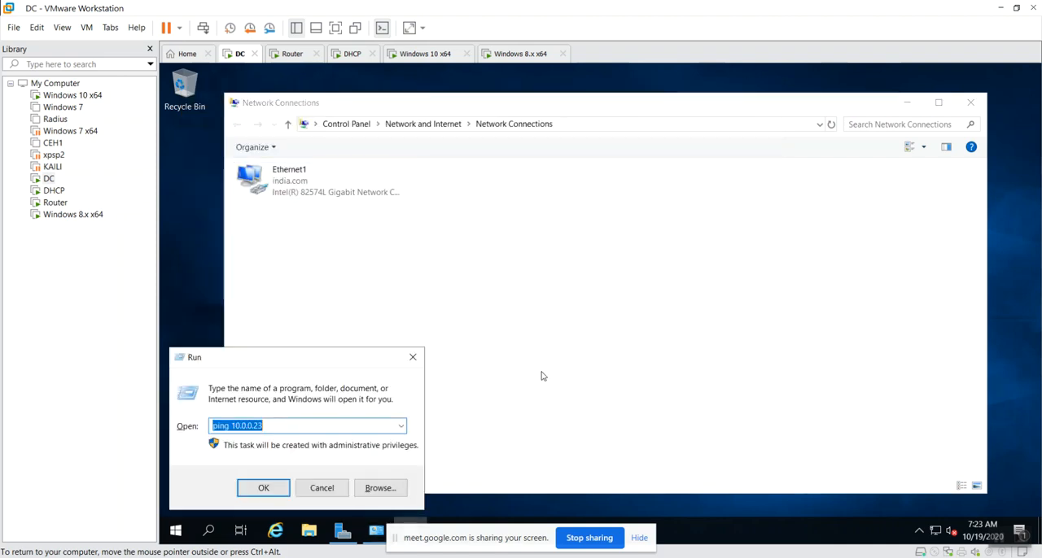
{"action": "type", "text": "firewa"}
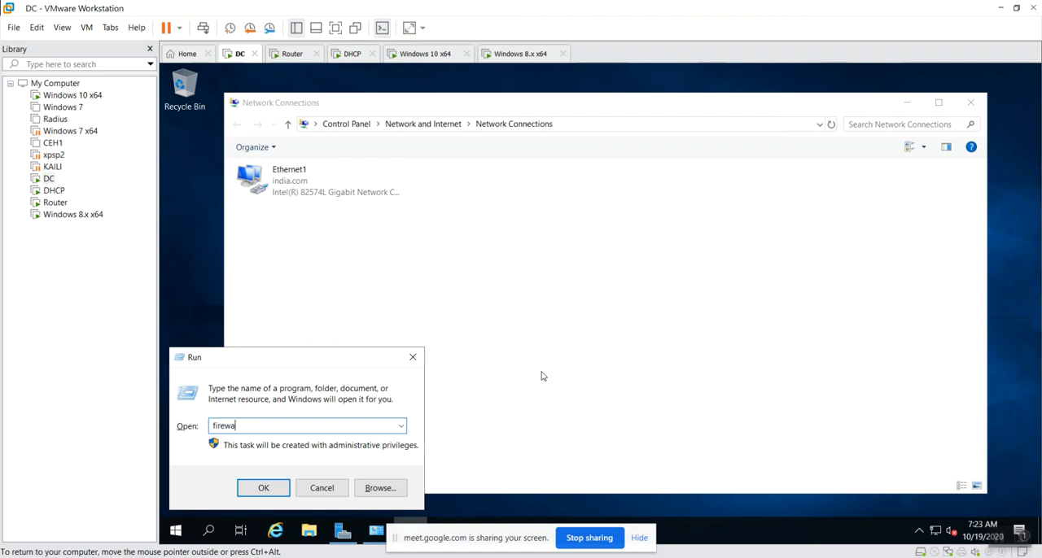
{"action": "type", "text": "ll.cpl"}
{"action": "key", "text": "Return"}
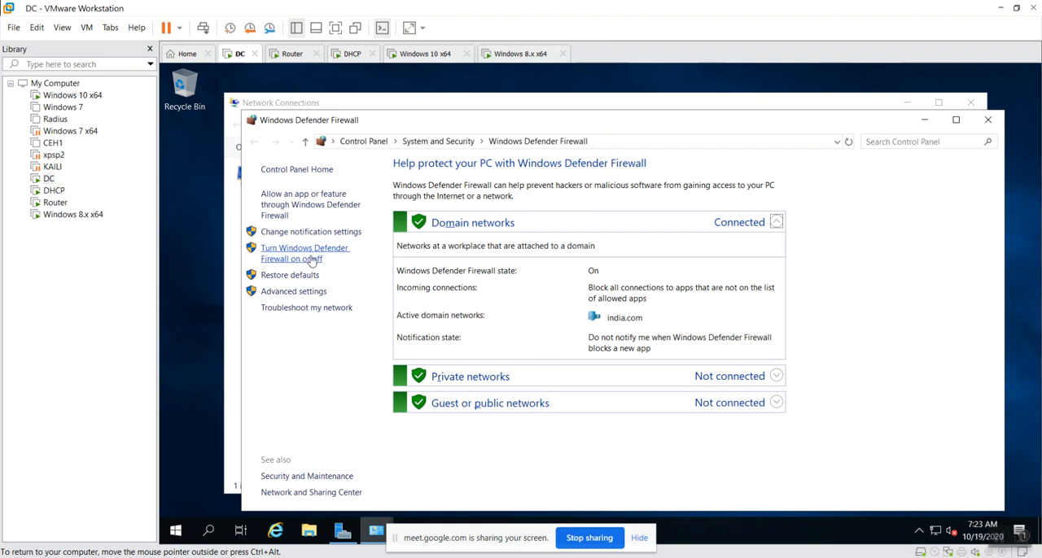
{"action": "left_click", "coordinate": [307, 258]}
{"action": "left_click", "coordinate": [529, 271]}
{"action": "left_click", "coordinate": [551, 355]}
{"action": "left_click", "coordinate": [573, 440]}
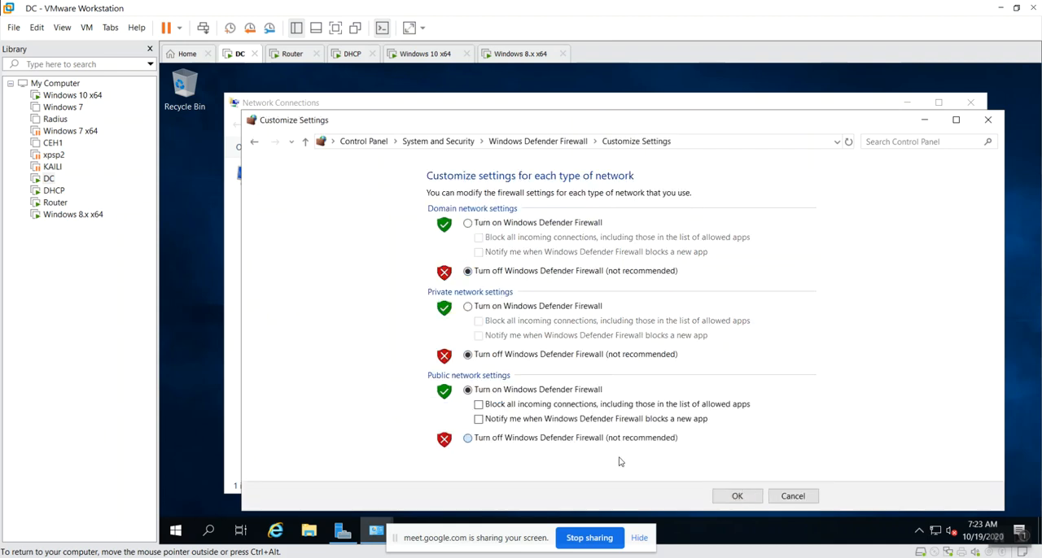
{"action": "left_click", "coordinate": [727, 498]}
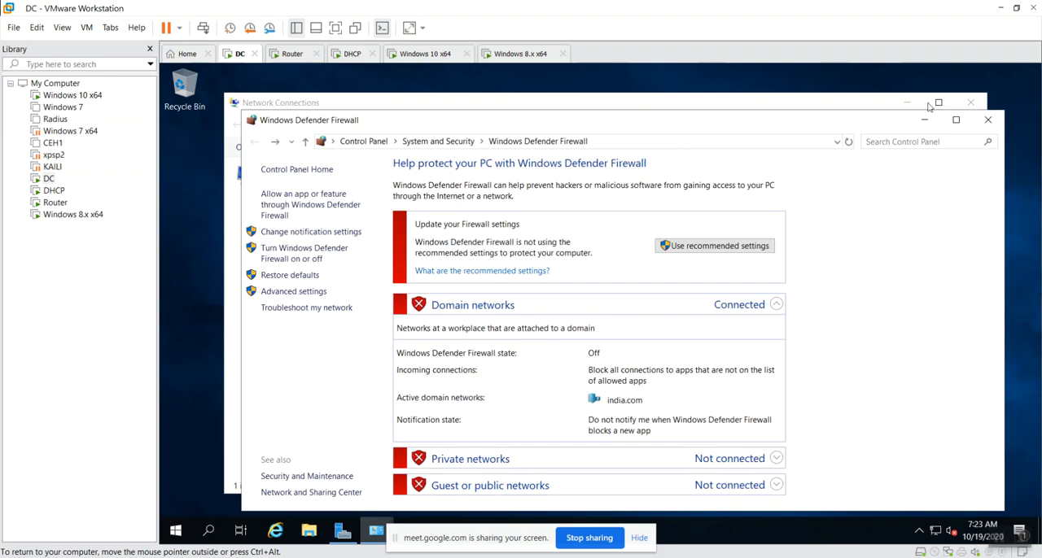
{"action": "left_click", "coordinate": [988, 120]}
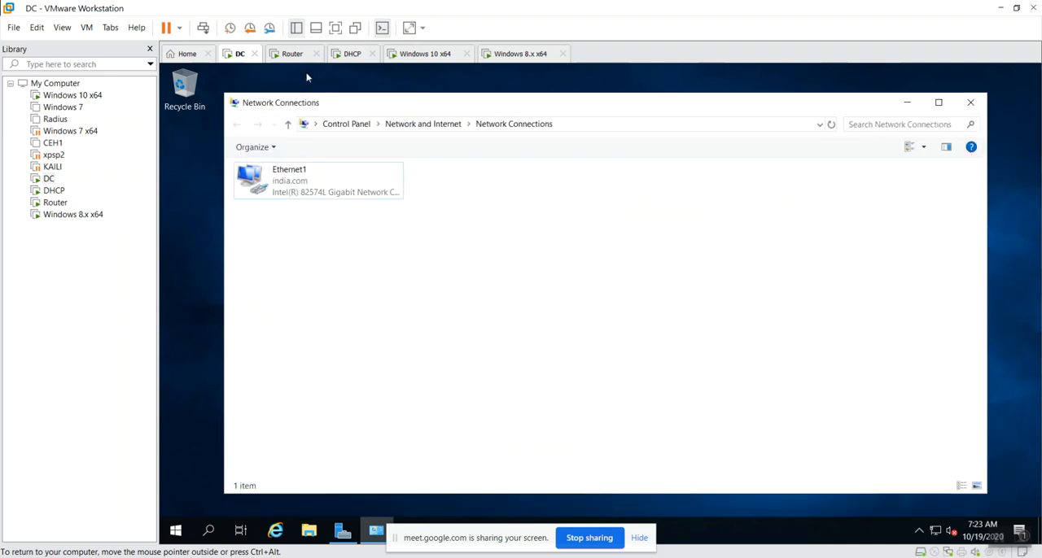
Open firewall.cpl on the Router machine, turn off Windows Firewall for private and public networks, and close the firewall window
{"action": "left_click", "coordinate": [293, 54]}
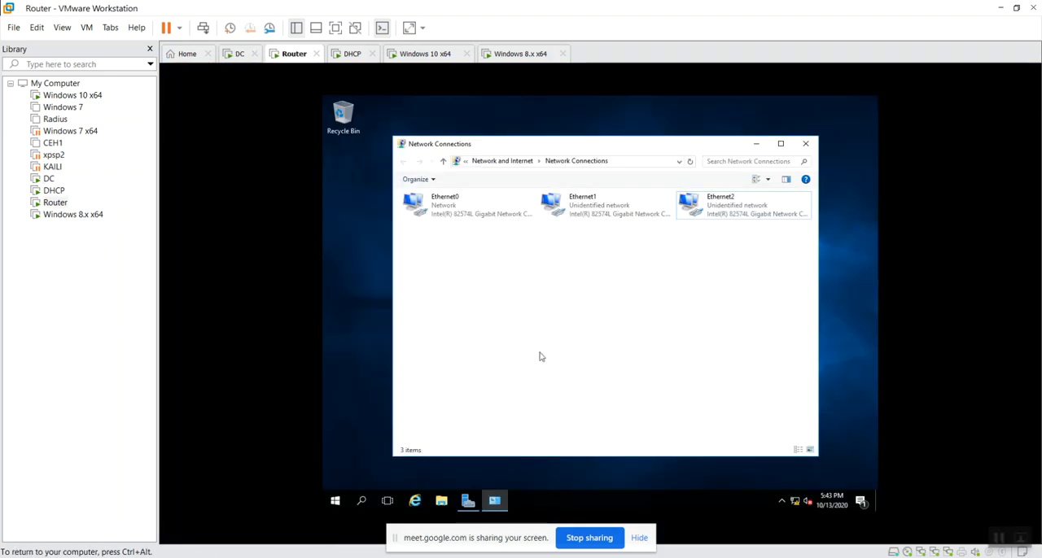
{"action": "key", "text": "super+r"}
{"action": "type", "text": "f"}
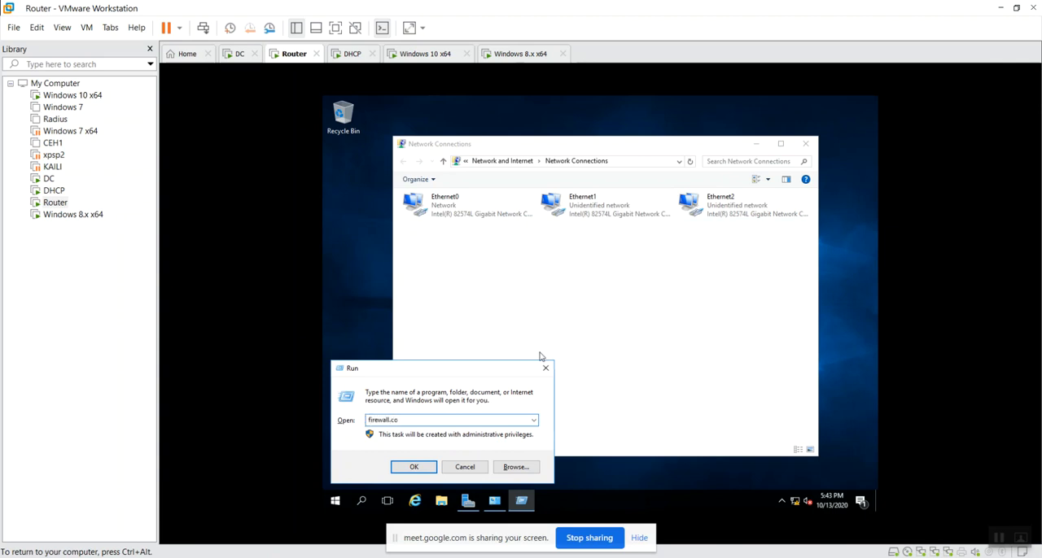
{"action": "type", "text": "irewall.cpl"}
{"action": "key", "text": "Return"}
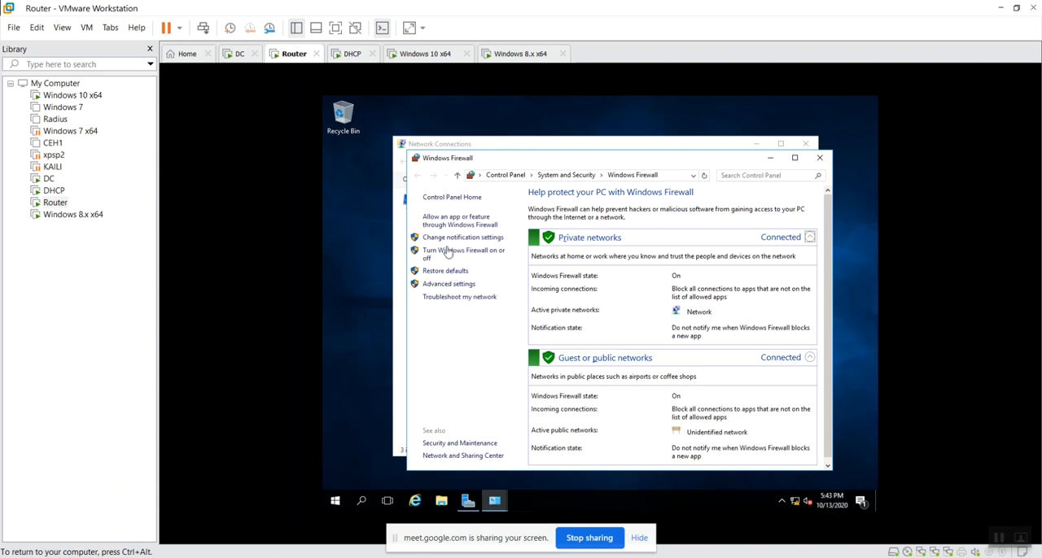
{"action": "left_click", "coordinate": [494, 254]}
{"action": "left_click", "coordinate": [516, 274]}
{"action": "left_click", "coordinate": [581, 342]}
{"action": "left_click", "coordinate": [710, 459]}
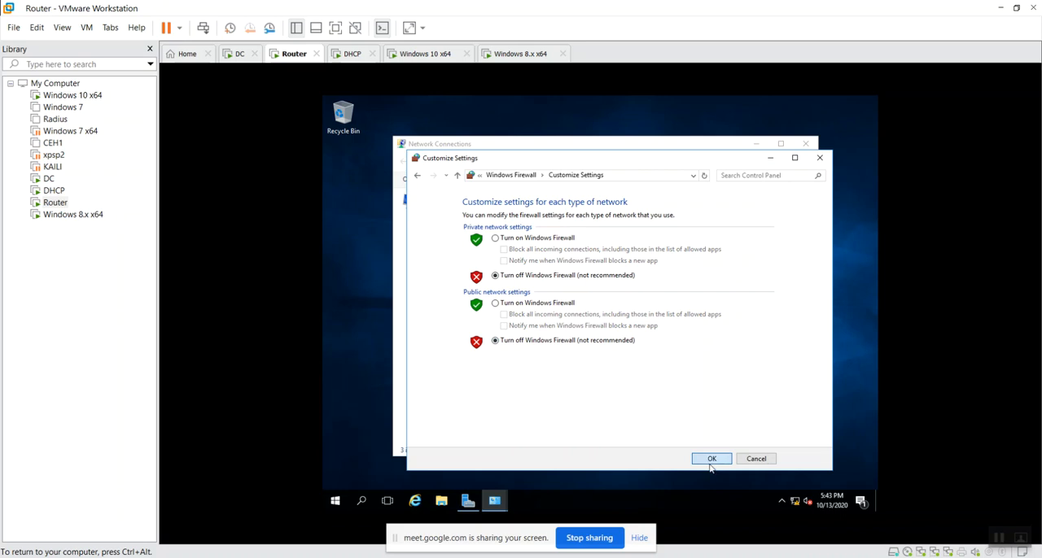
{"action": "left_click", "coordinate": [820, 157]}
Open firewall.cpl on the DHCP machine and turn off Windows Defender Firewall for domain, private and public networks, closing the window when done
{"action": "left_click", "coordinate": [352, 56]}
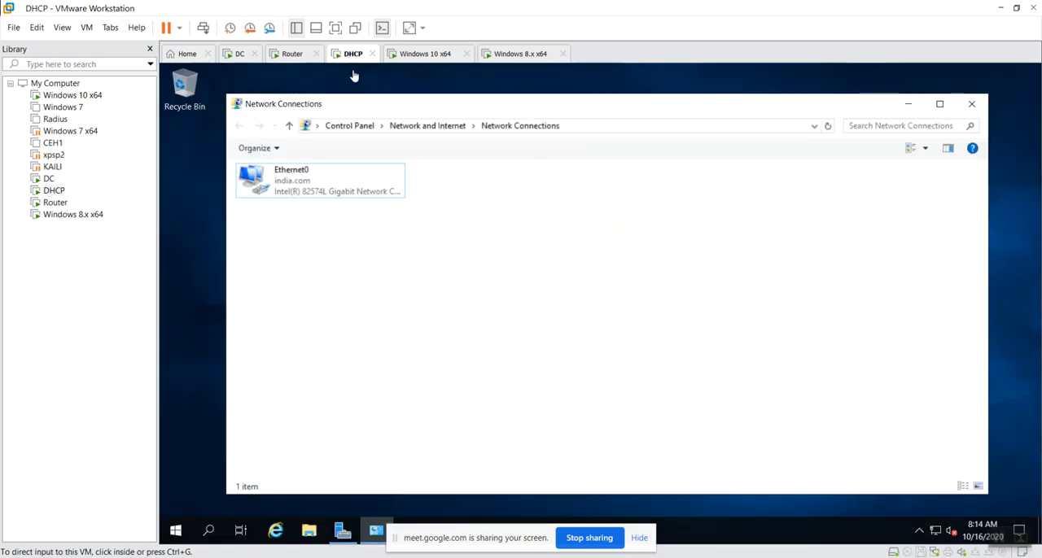
{"action": "key", "text": "super+r"}
{"action": "type", "text": "firewall.cp"}
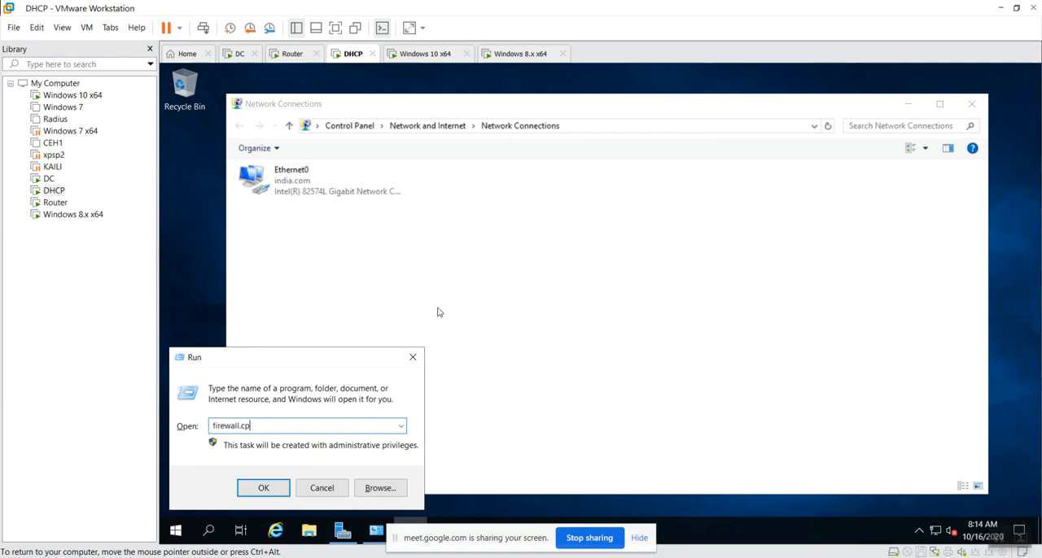
{"action": "type", "text": "l"}
{"action": "key", "text": "Return"}
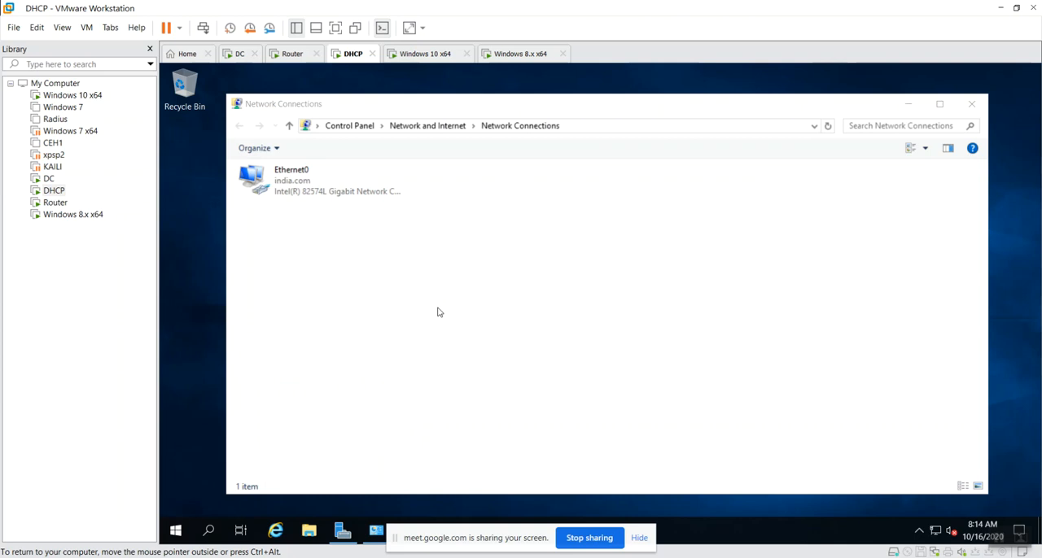
{"action": "left_click", "coordinate": [308, 205]}
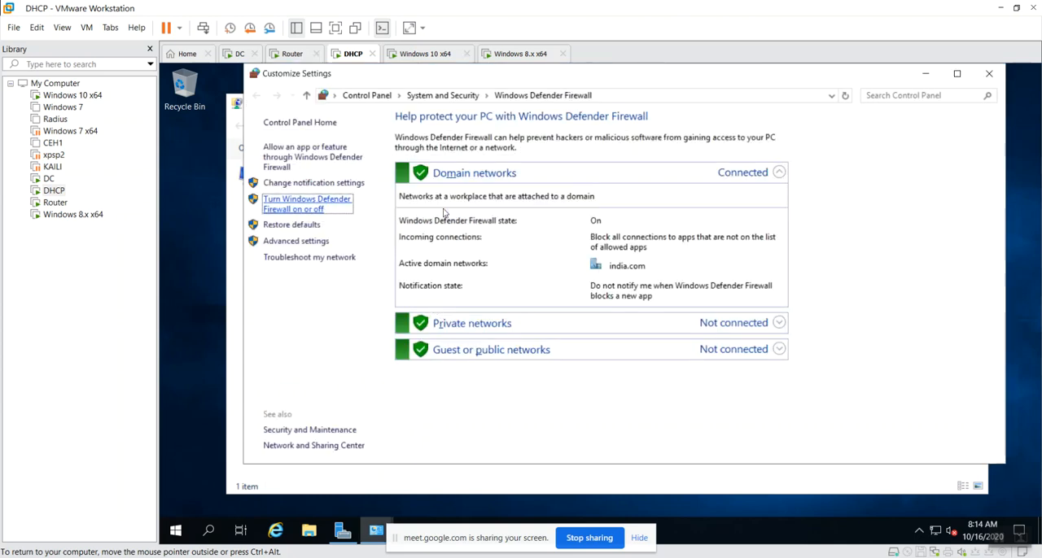
{"action": "left_click", "coordinate": [508, 221]}
{"action": "left_click", "coordinate": [557, 302]}
{"action": "left_click", "coordinate": [574, 384]}
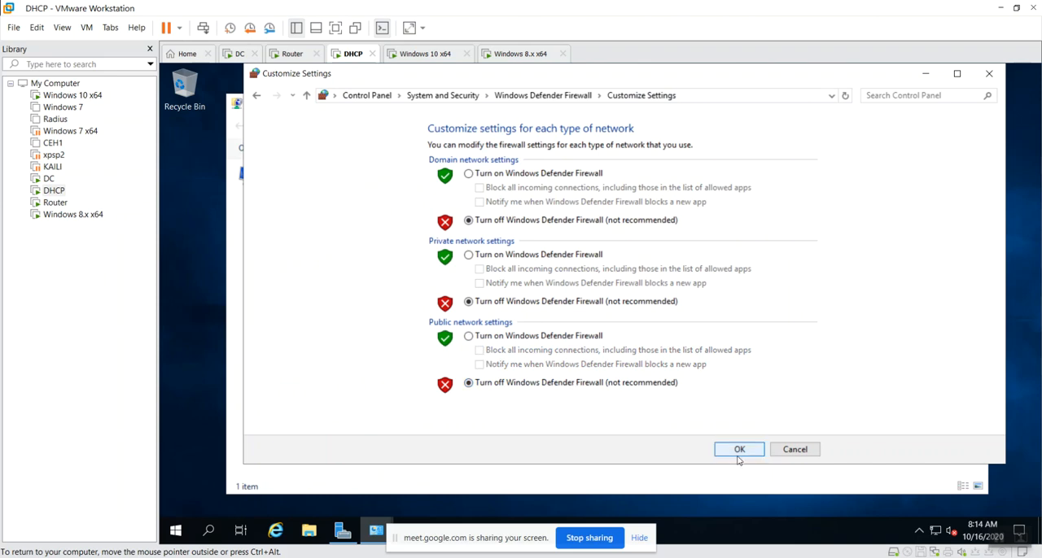
{"action": "left_click", "coordinate": [737, 452]}
{"action": "left_click", "coordinate": [990, 73]}
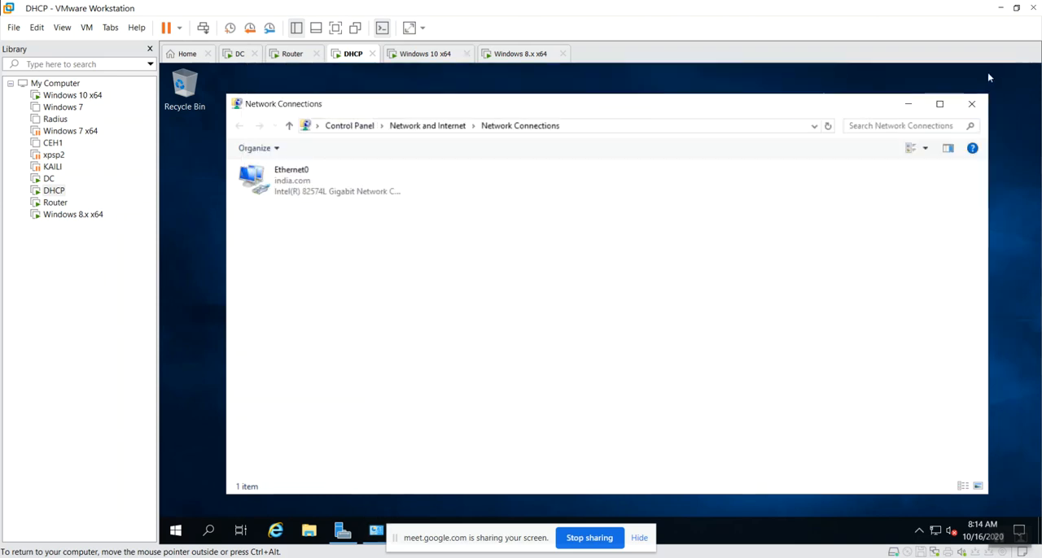
Open firewall.cpl on the Windows 10 x64 machine and turn off Windows Defender Firewall for domain networks, then close the firewall window
{"action": "left_click", "coordinate": [419, 54]}
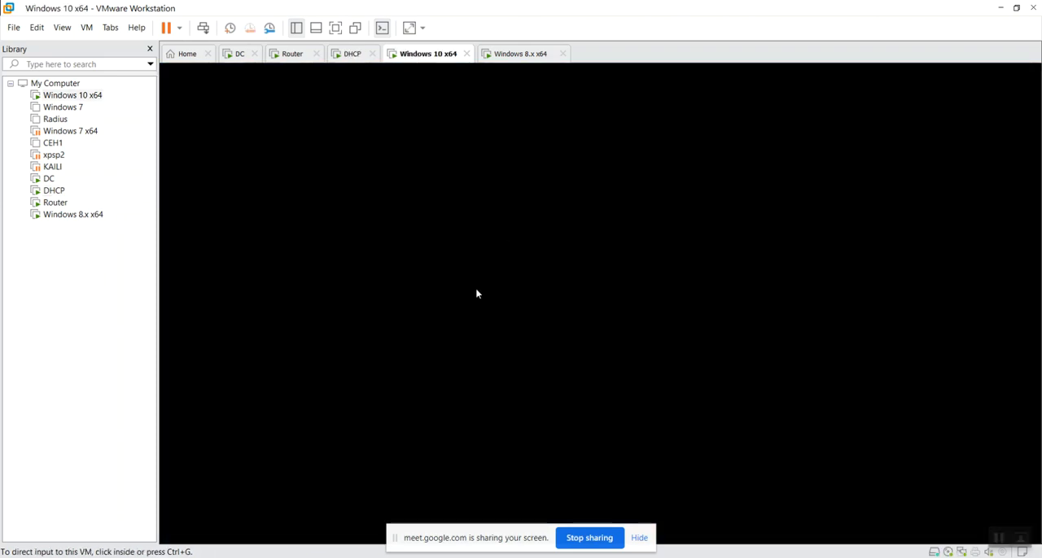
{"action": "key", "text": "super+r"}
{"action": "type", "text": "f"}
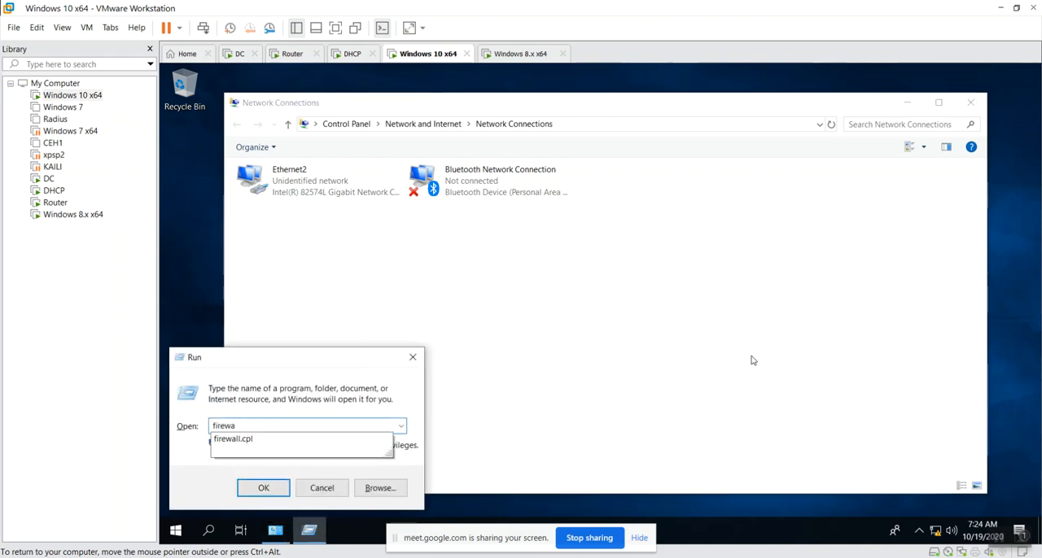
{"action": "type", "text": "irewall.cpl"}
{"action": "key", "text": "Return"}
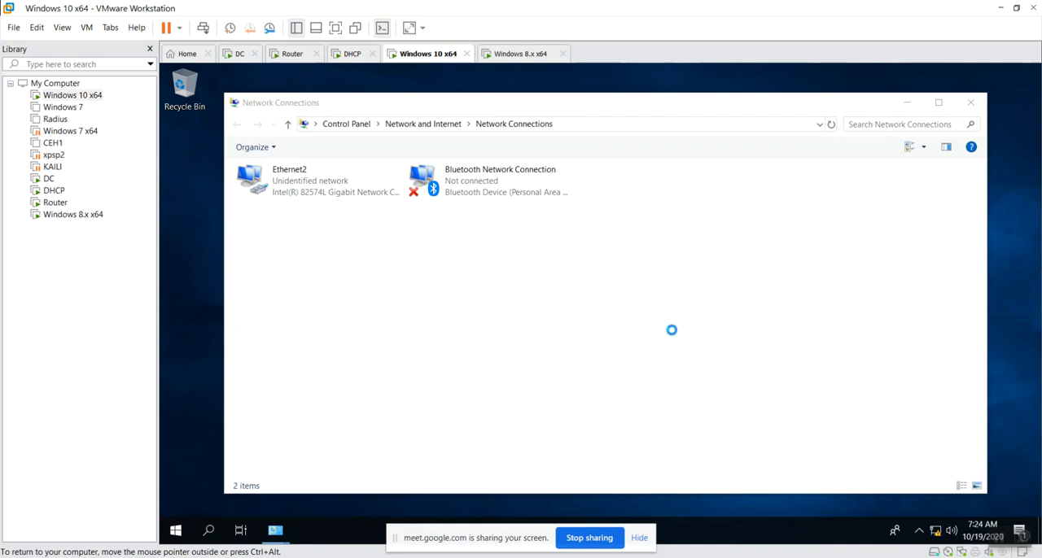
{"action": "left_click", "coordinate": [285, 258]}
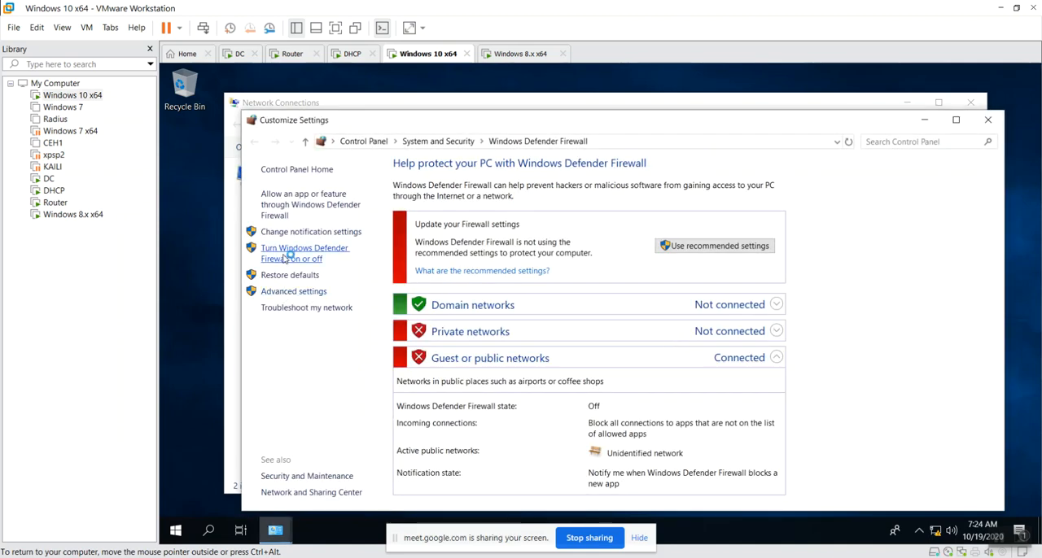
{"action": "left_click", "coordinate": [504, 273]}
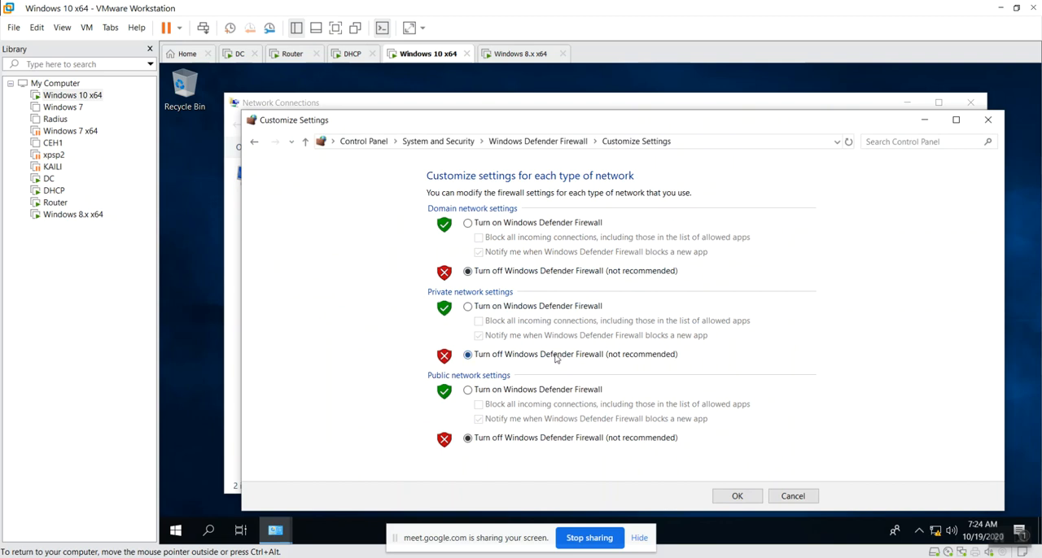
{"action": "left_click", "coordinate": [737, 497]}
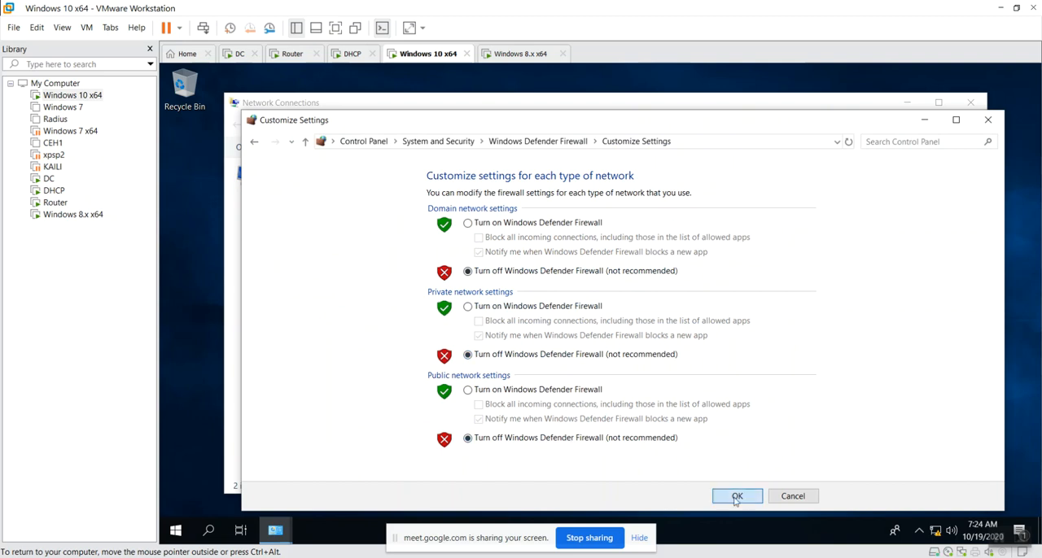
{"action": "left_click", "coordinate": [988, 120]}
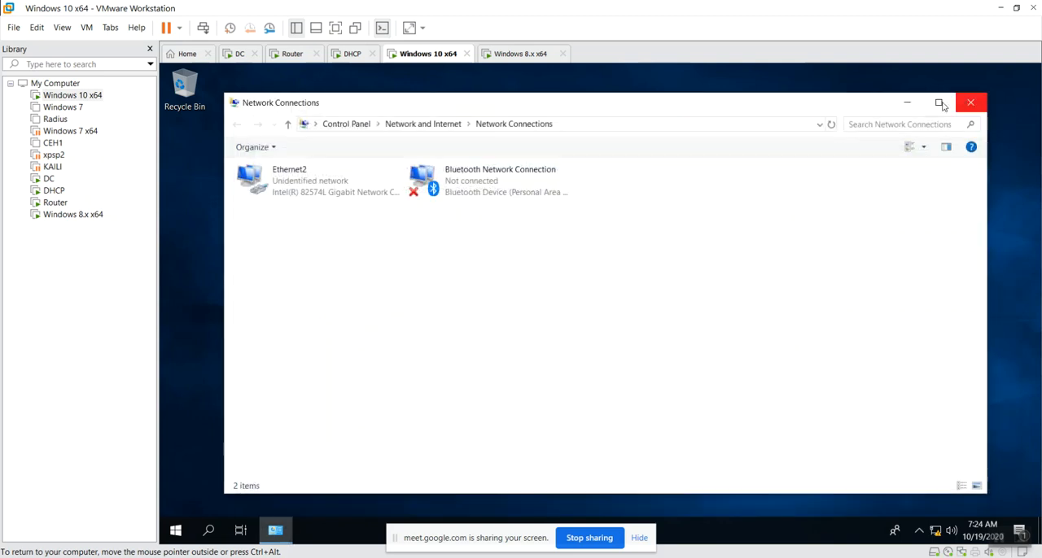
Open firewall.cpl on the Windows 8.x x64 machine and turn off Windows Firewall for domain, home or work, and public networks
{"action": "left_click", "coordinate": [521, 54]}
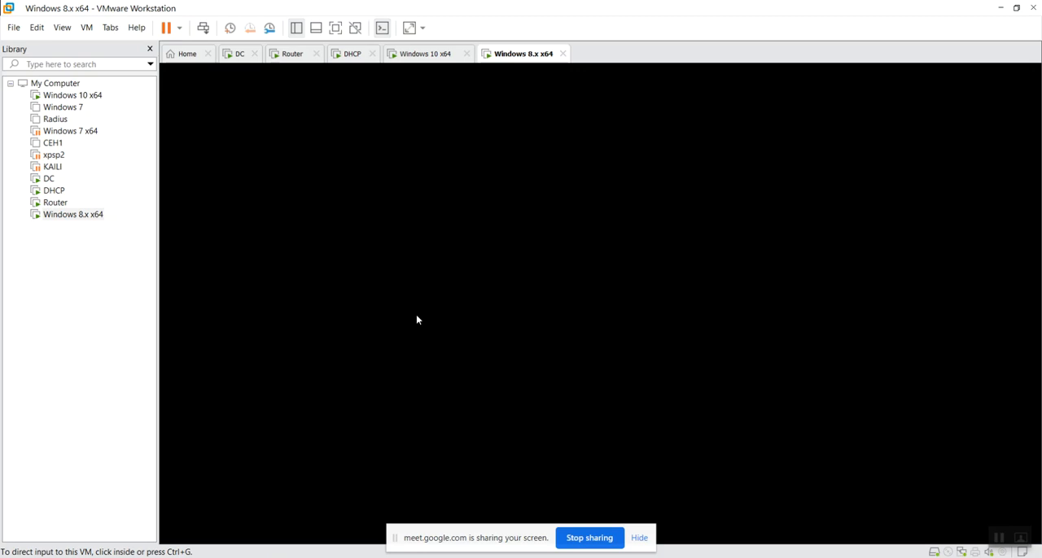
{"action": "key", "text": "super+r"}
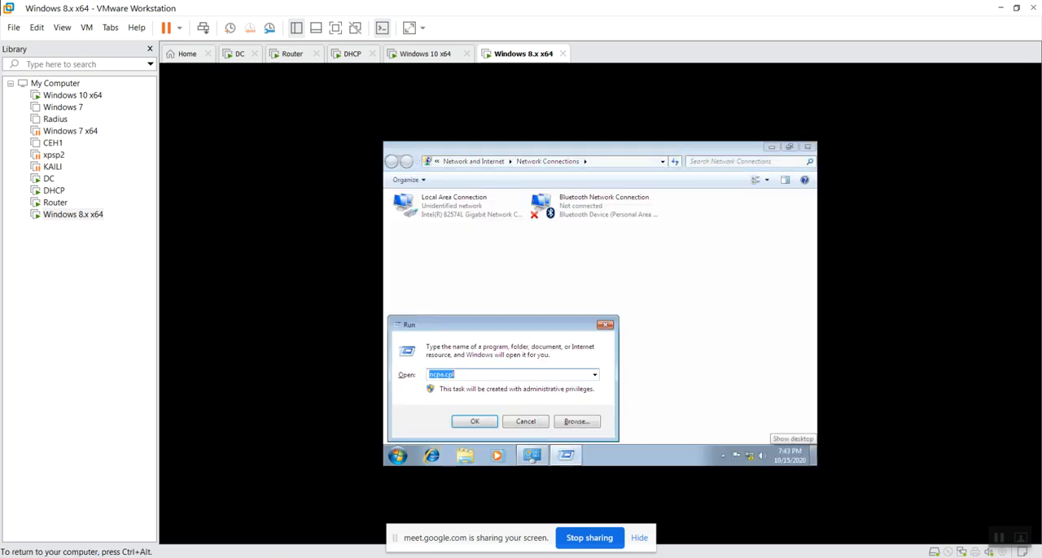
{"action": "type", "text": "firewall.cpl"}
{"action": "key", "text": "Return"}
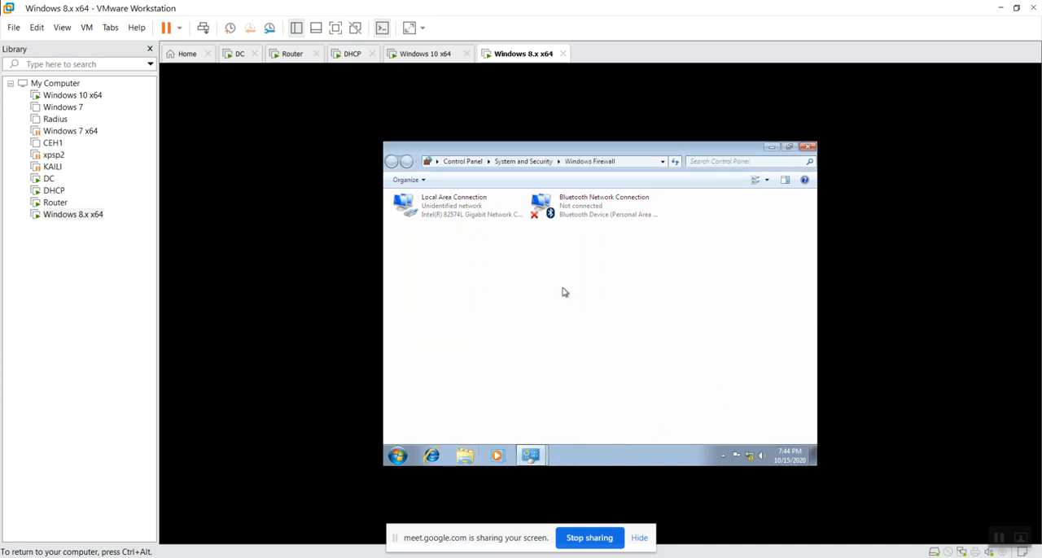
{"action": "left_click", "coordinate": [409, 238]}
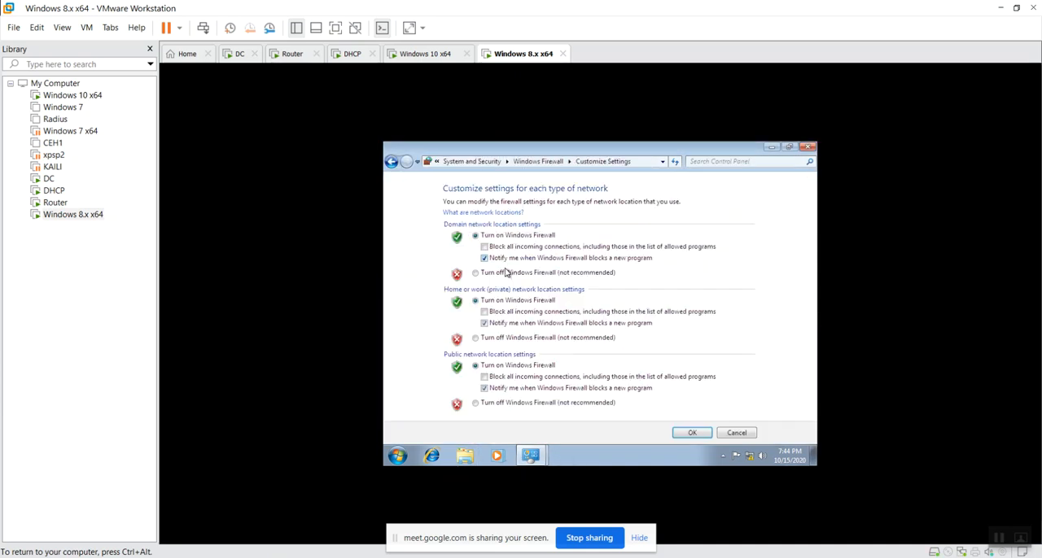
{"action": "left_click", "coordinate": [584, 338]}
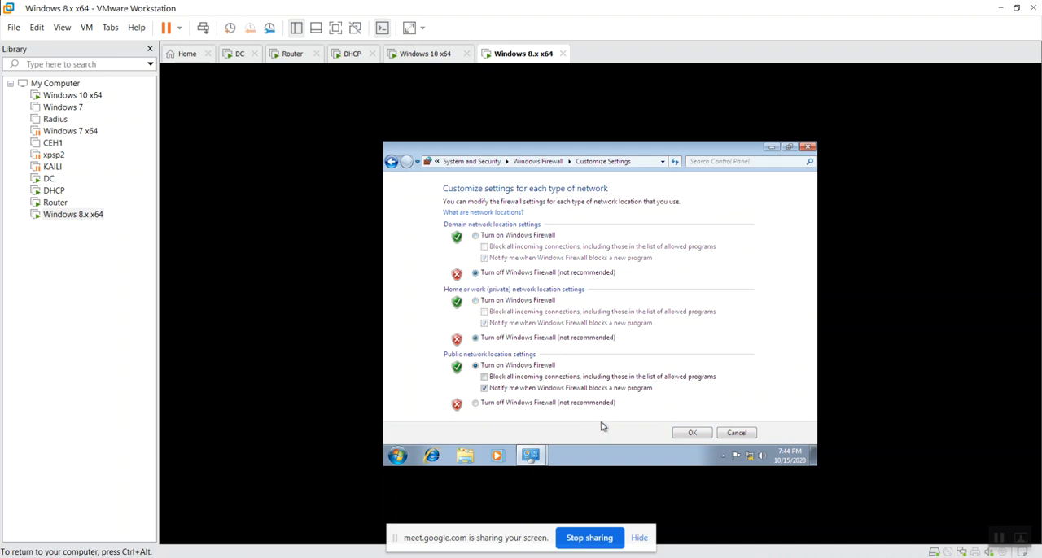
{"action": "left_click", "coordinate": [694, 433]}
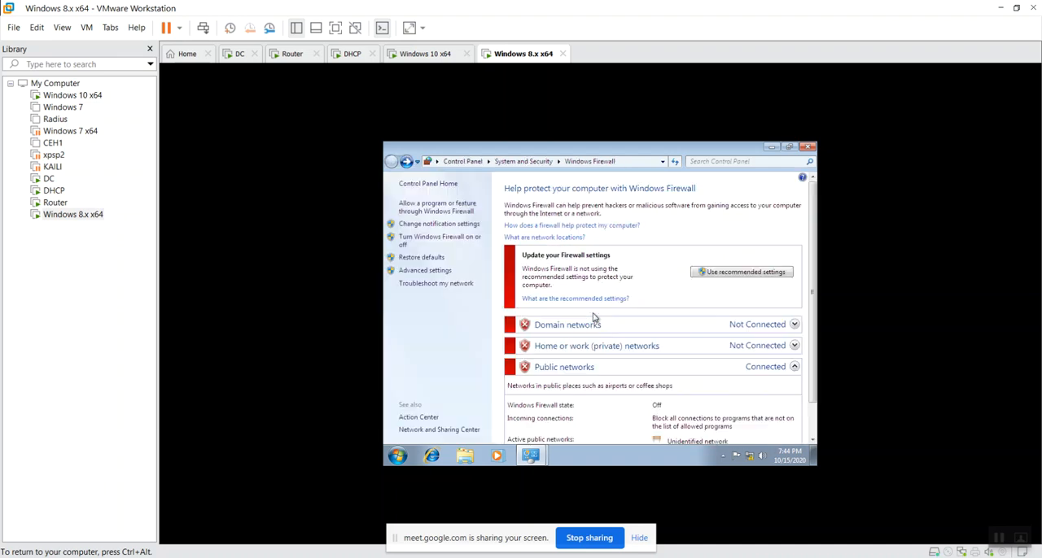
{"action": "left_click", "coordinate": [807, 147]}
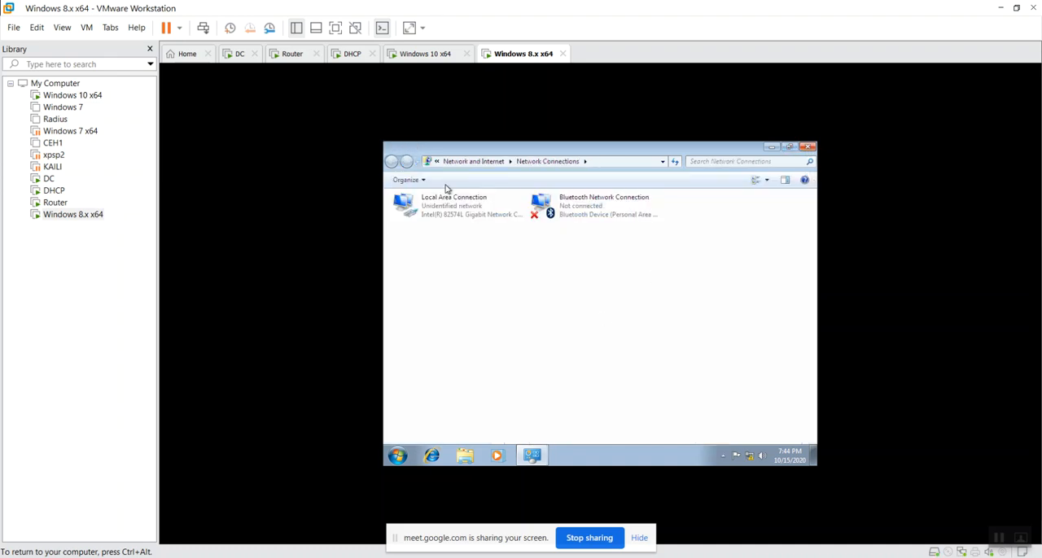
Return to the DC machine and ping the router at 10.0.0.23 again
{"action": "left_click", "coordinate": [239, 54]}
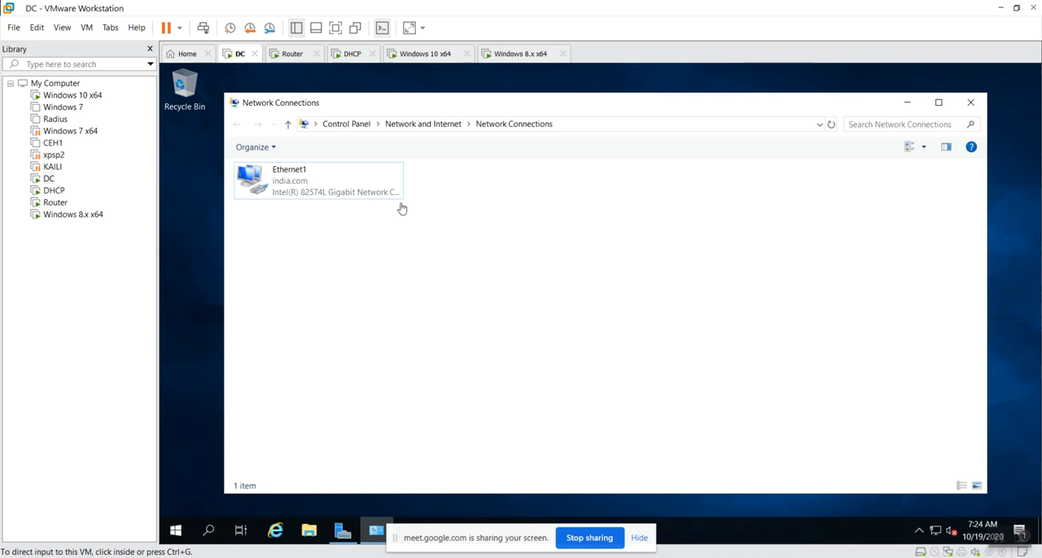
{"action": "key", "text": "super+r"}
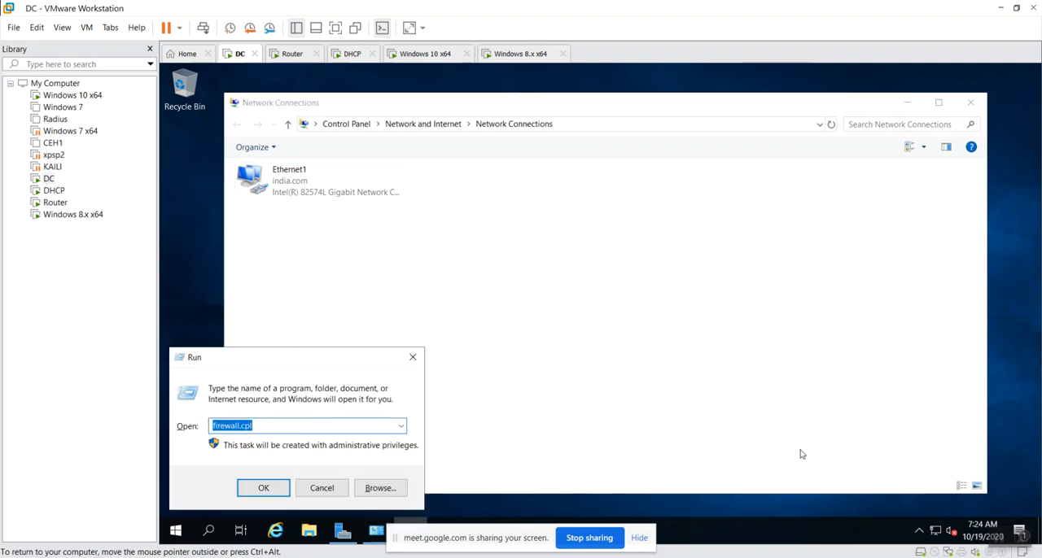
{"action": "key", "text": "Right"}
{"action": "key", "text": "BackSpace"}
{"action": "key", "text": "BackSpace"}
{"action": "key", "text": "BackSpace"}
{"action": "key", "text": "BackSpace"}
{"action": "key", "text": "BackSpace"}
{"action": "key", "text": "BackSpace"}
{"action": "key", "text": "BackSpace"}
{"action": "key", "text": "BackSpace"}
{"action": "key", "text": "BackSpace"}
{"action": "key", "text": "BackSpace"}
{"action": "key", "text": "BackSpace"}
{"action": "type", "text": "ping"}
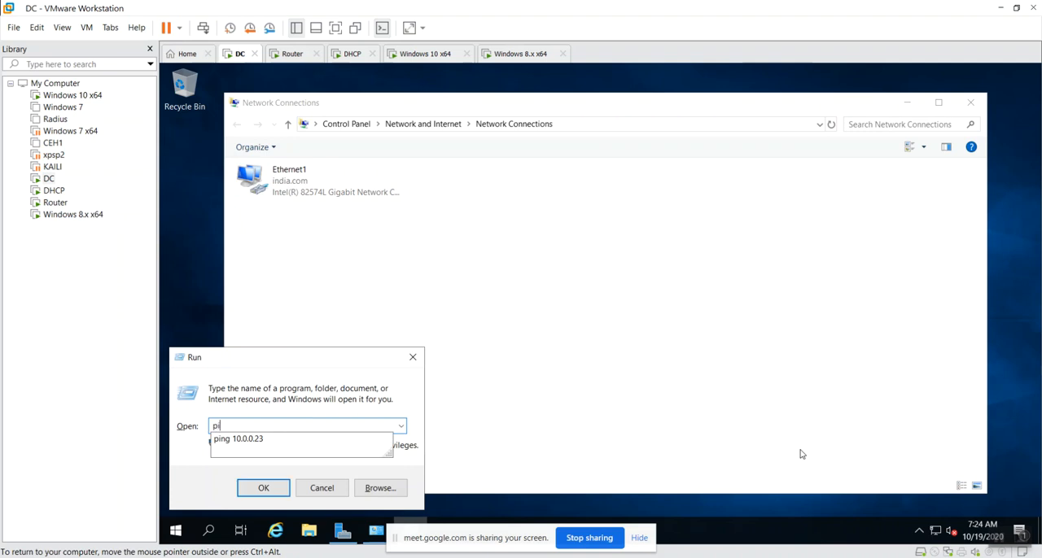
{"action": "key", "text": "Down"}
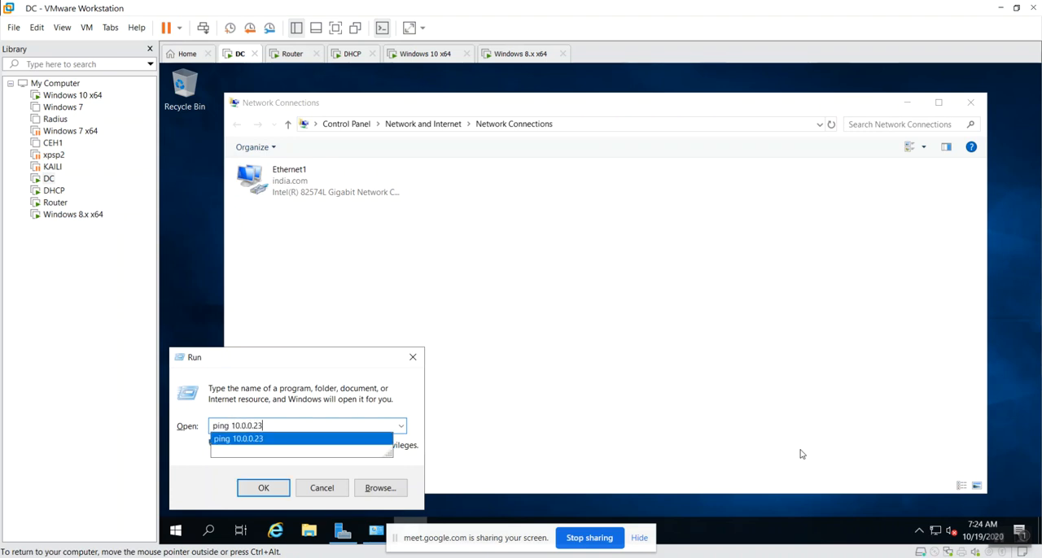
{"action": "key", "text": "Return"}
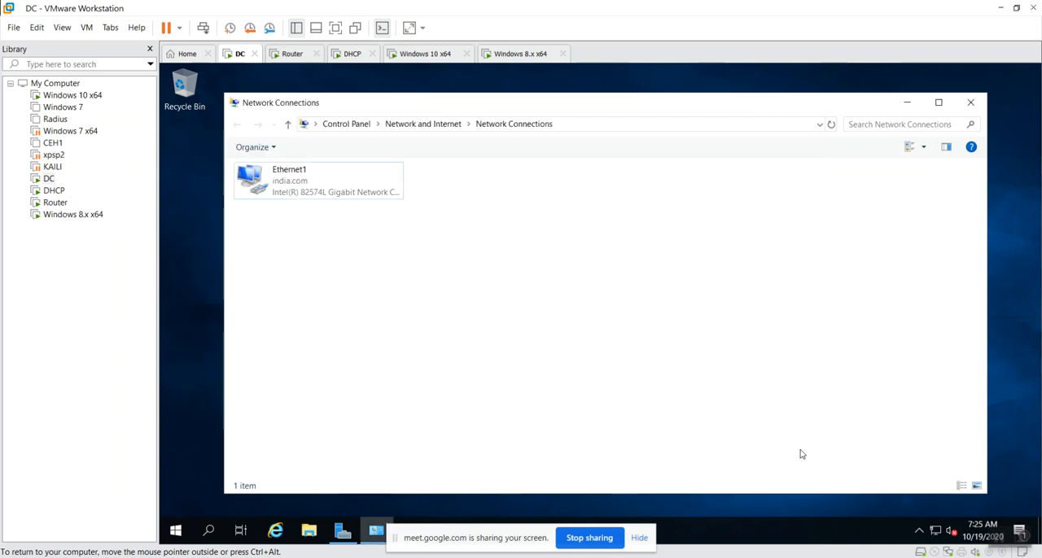
Ping 10.0.0.22 from the DC machine by reusing the previous Run command
{"action": "key", "text": "super+r"}
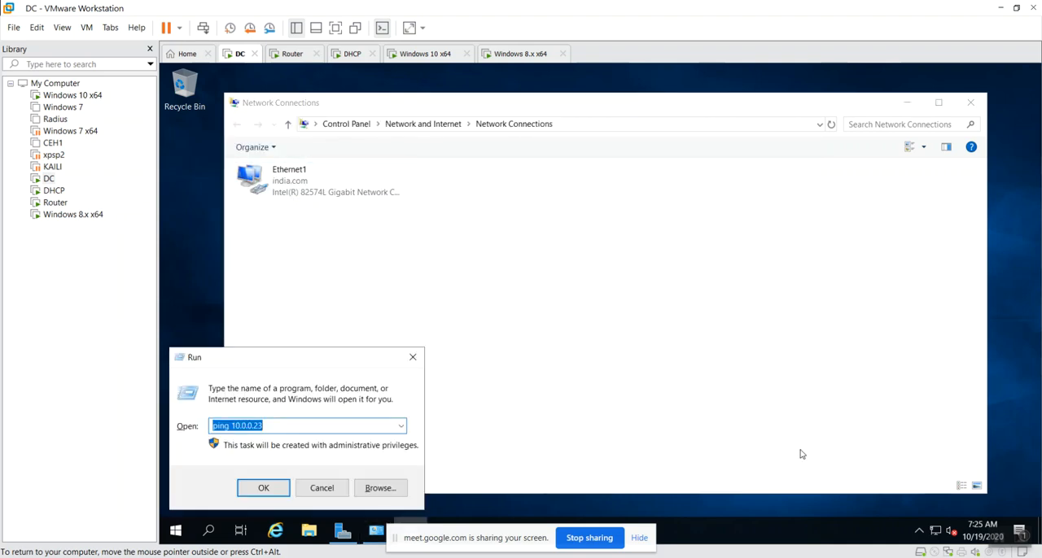
{"action": "key", "text": "End"}
{"action": "key", "text": "BackSpace"}
{"action": "type", "text": "2"}
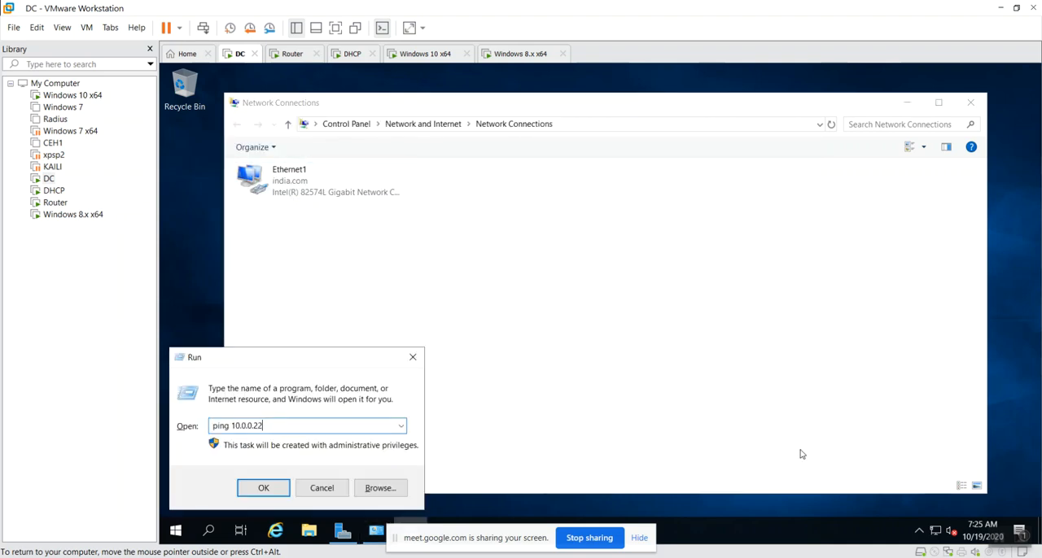
{"action": "key", "text": "Return"}
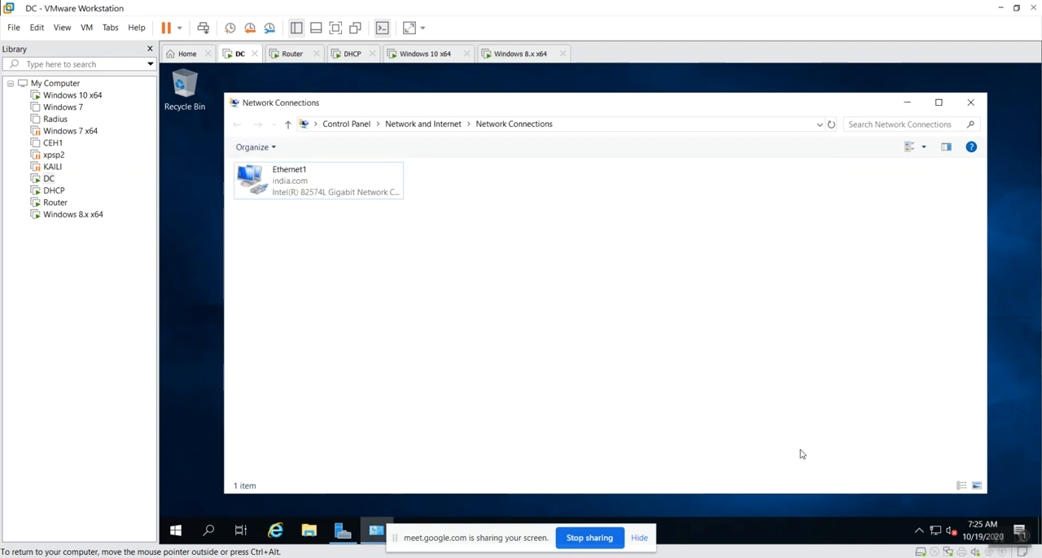
Ping 10.0.2.23 from the DC machine to test reachability of the other subnet
{"action": "key", "text": "super+r"}
{"action": "key", "text": "End"}
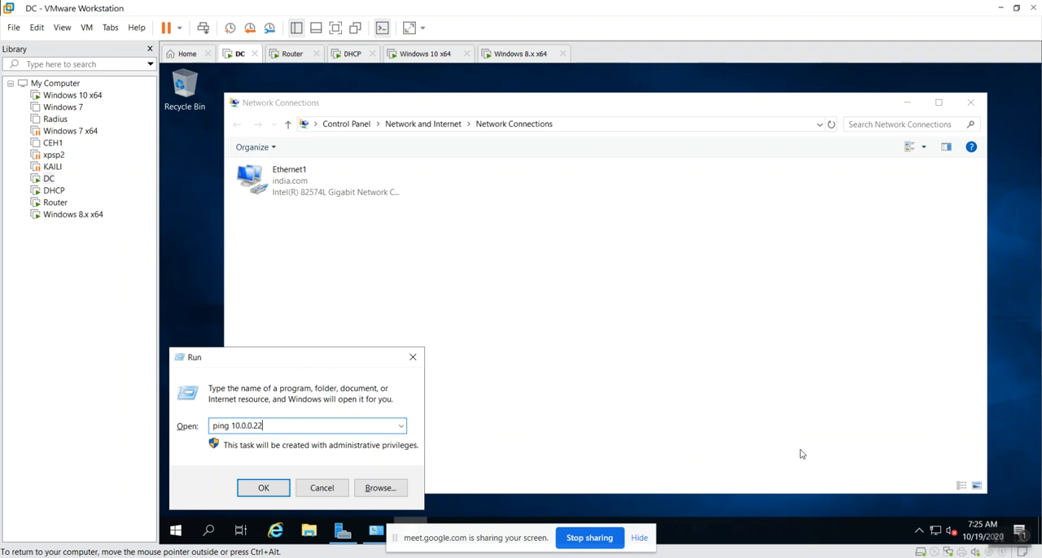
{"action": "key", "text": "BackSpace"}
{"action": "key", "text": "BackSpace"}
{"action": "key", "text": "BackSpace"}
{"action": "key", "text": "BackSpace"}
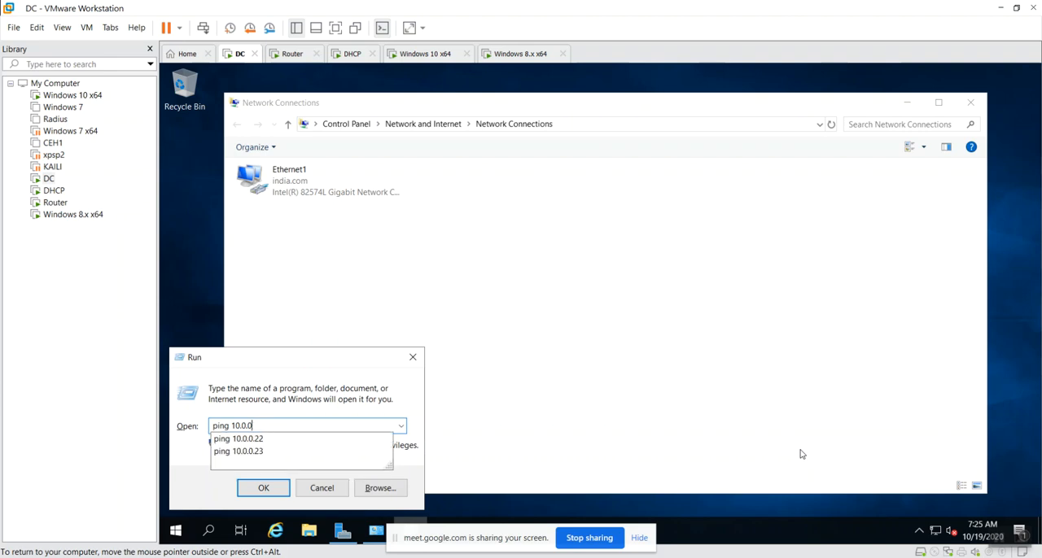
{"action": "type", "text": "2"}
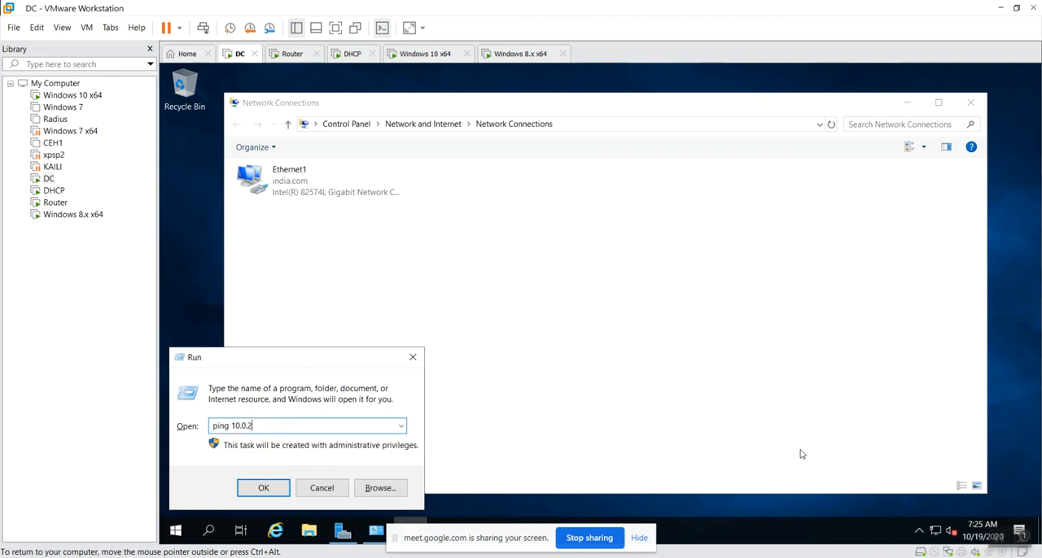
{"action": "type", "text": ".23"}
{"action": "key", "text": "Return"}
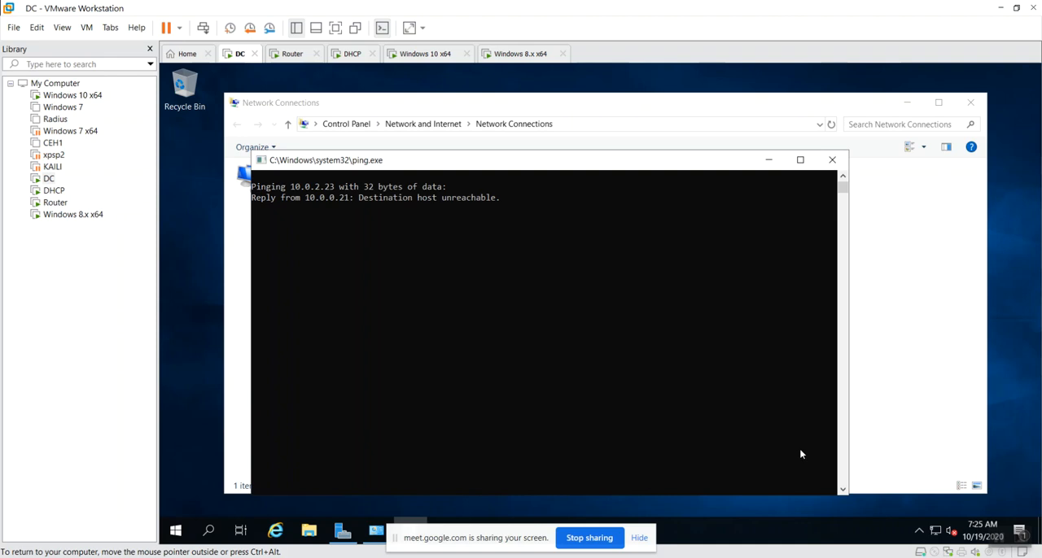
Stop the running ping, ping 10.0.3.23 from the DC machine, and close the ping window
{"action": "key", "text": "ctrl+c"}
{"action": "key", "text": "super+r"}
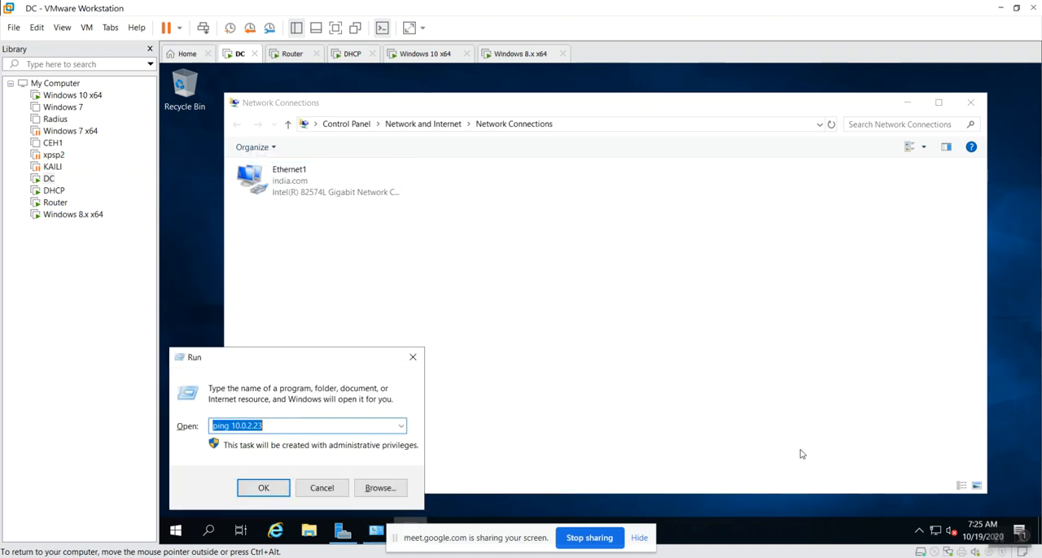
{"action": "key", "text": "End"}
{"action": "key", "text": "BackSpace"}
{"action": "key", "text": "BackSpace"}
{"action": "key", "text": "BackSpace"}
{"action": "key", "text": "BackSpace"}
{"action": "type", "text": "3.23"}
{"action": "key", "text": "Return"}
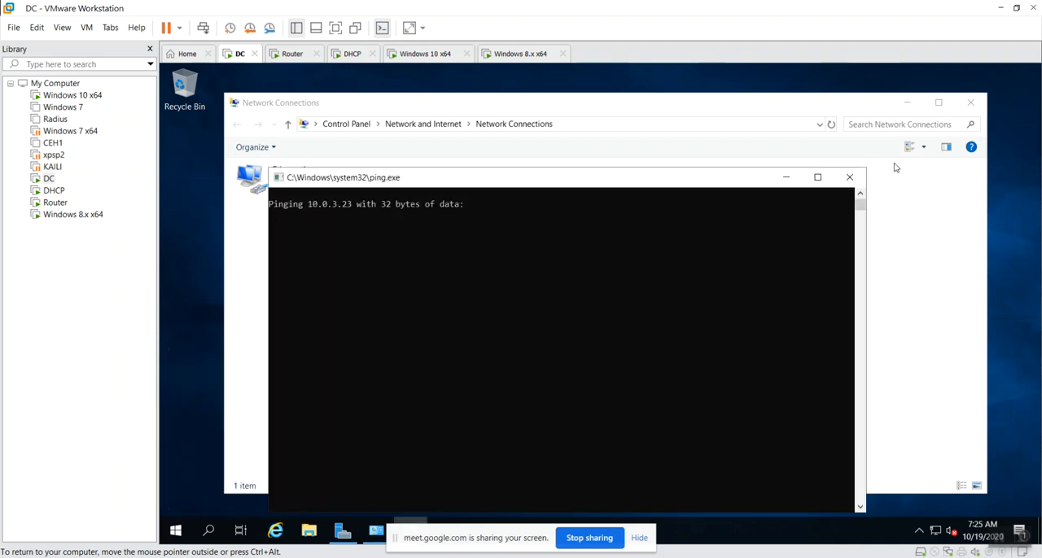
{"action": "left_click", "coordinate": [849, 177]}
Switch to the Windows 10 x64 machine and ping the router at 10.0.0.23
{"action": "left_click", "coordinate": [427, 54]}
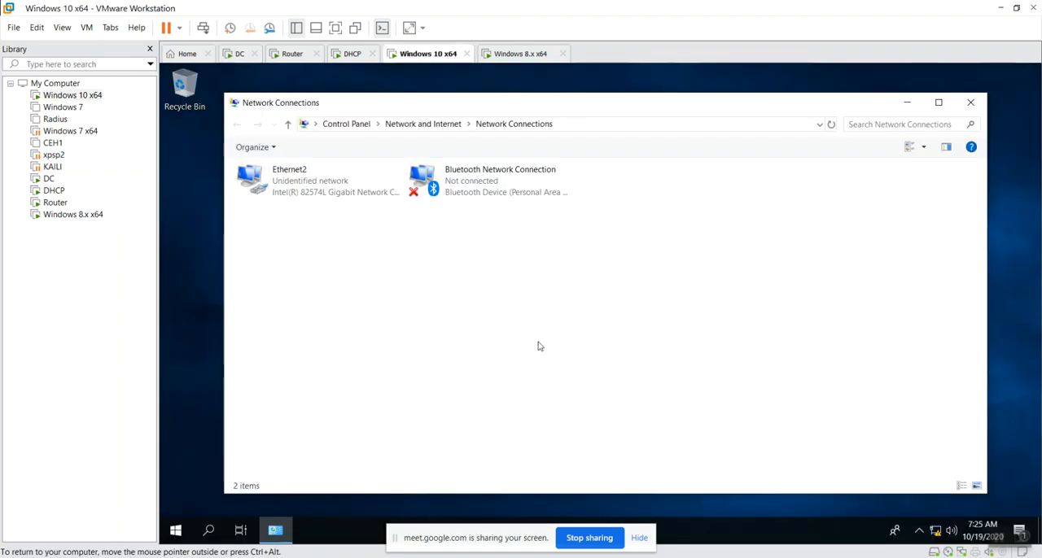
{"action": "key", "text": "super+r"}
{"action": "type", "text": "ping "}
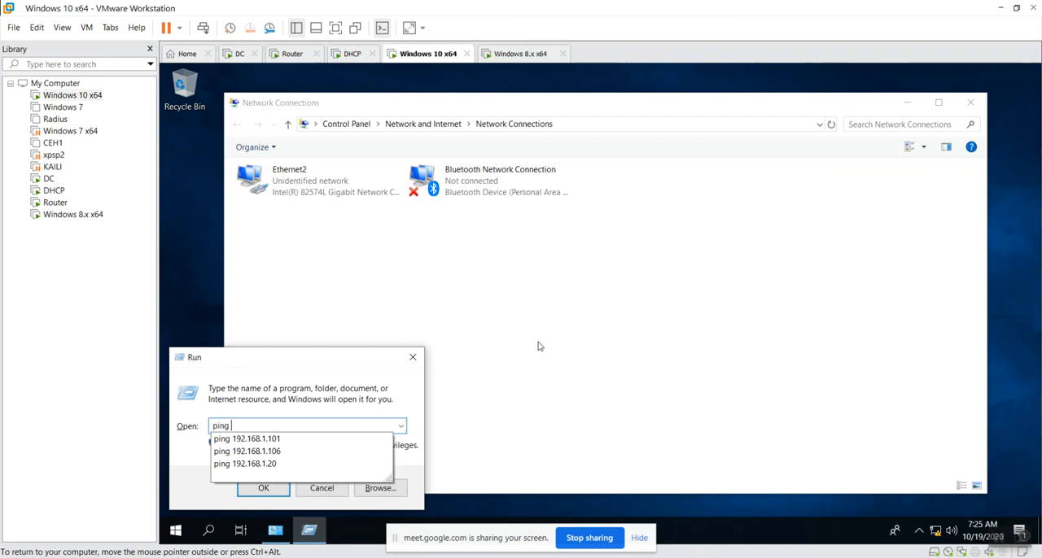
{"action": "type", "text": "10.0.0.21"}
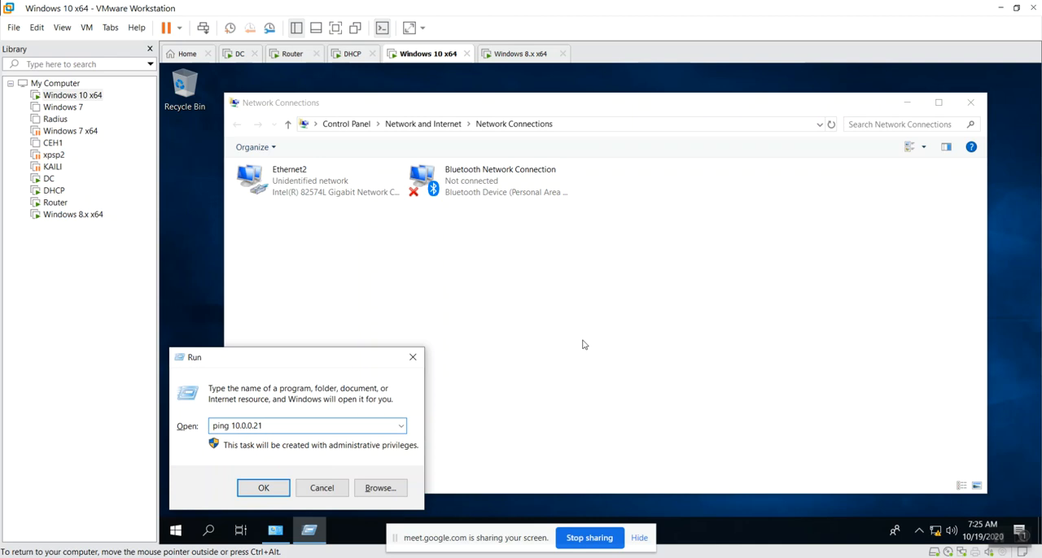
{"action": "type", "text": "3"}
{"action": "key", "text": "Return"}
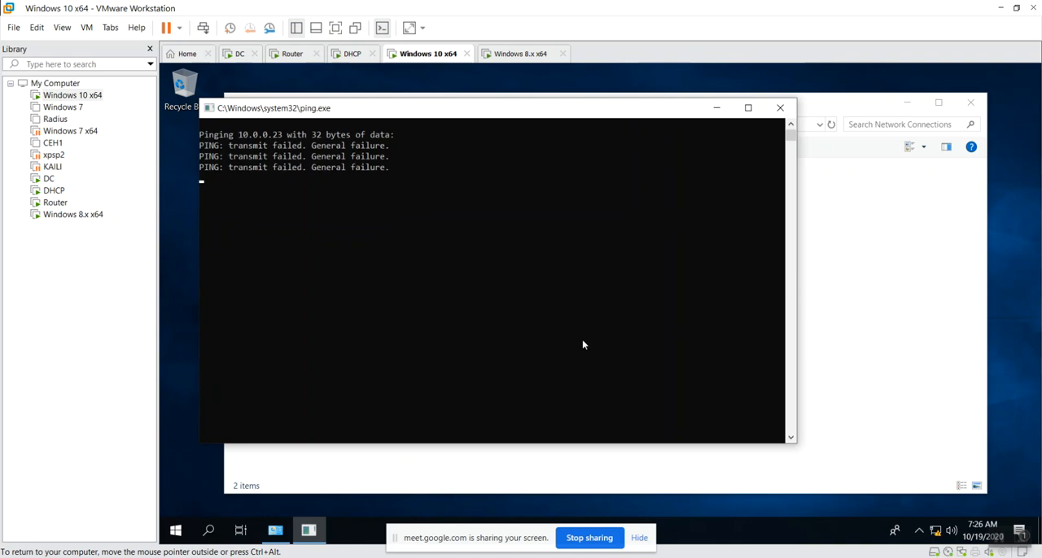
Ping 10.0.2.23 from the Windows 10 x64 machine through the Run dialog
{"action": "key", "text": "super+r"}
{"action": "key", "text": "Down"}
{"action": "key", "text": "Left"}
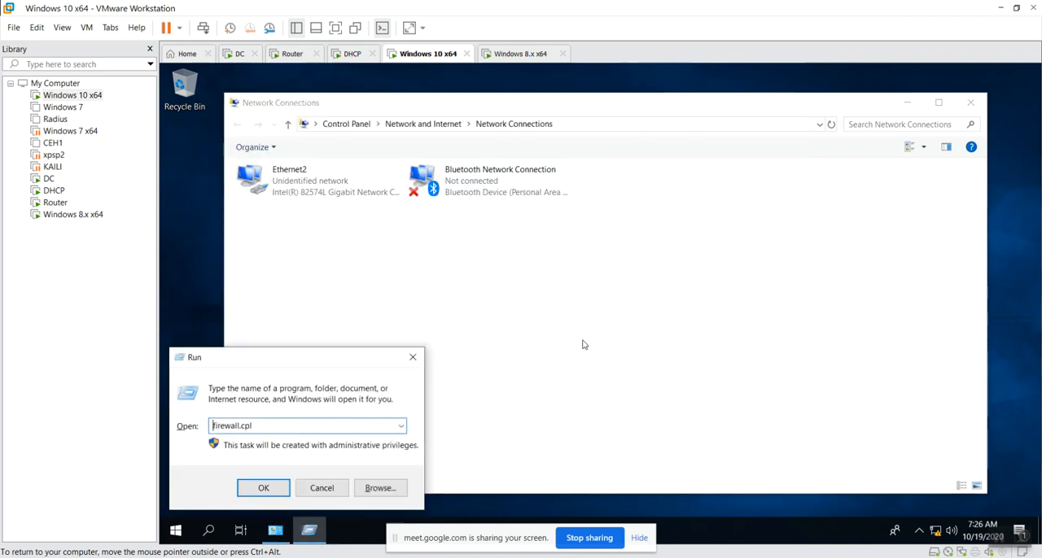
{"action": "key", "text": "Down"}
{"action": "key", "text": "BackSpace"}
{"action": "type", "text": "ping"}
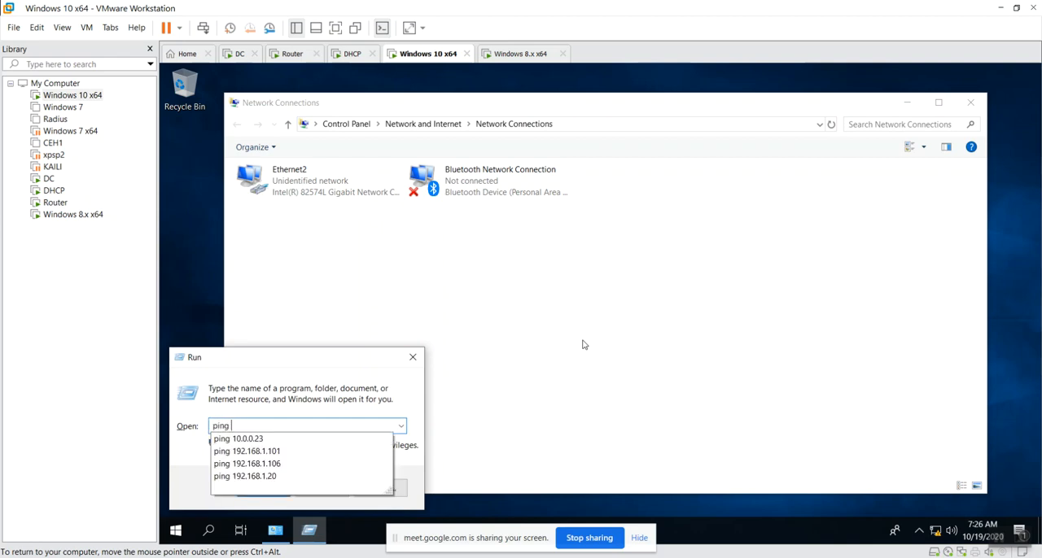
{"action": "type", "text": " 10."}
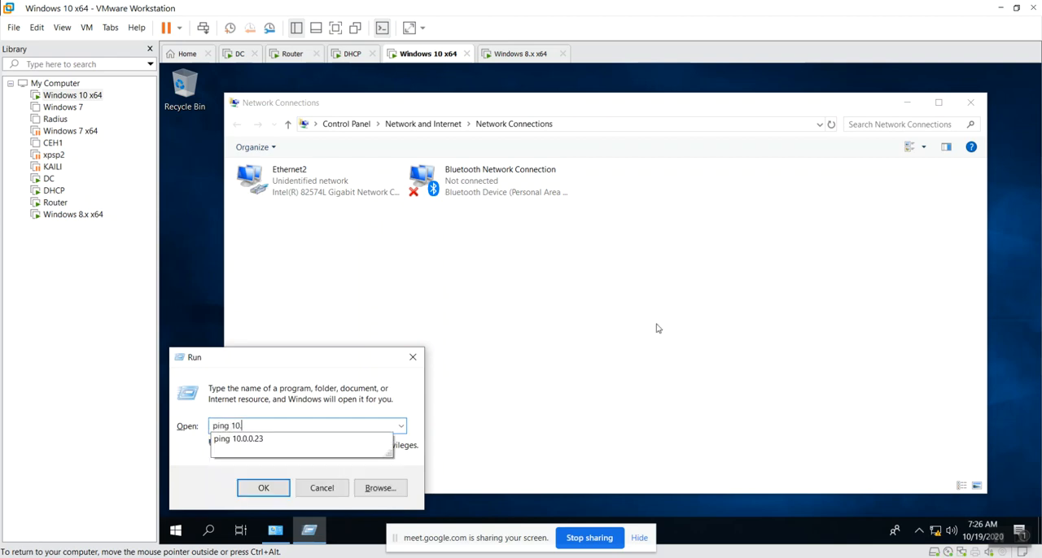
{"action": "type", "text": "0.2.23"}
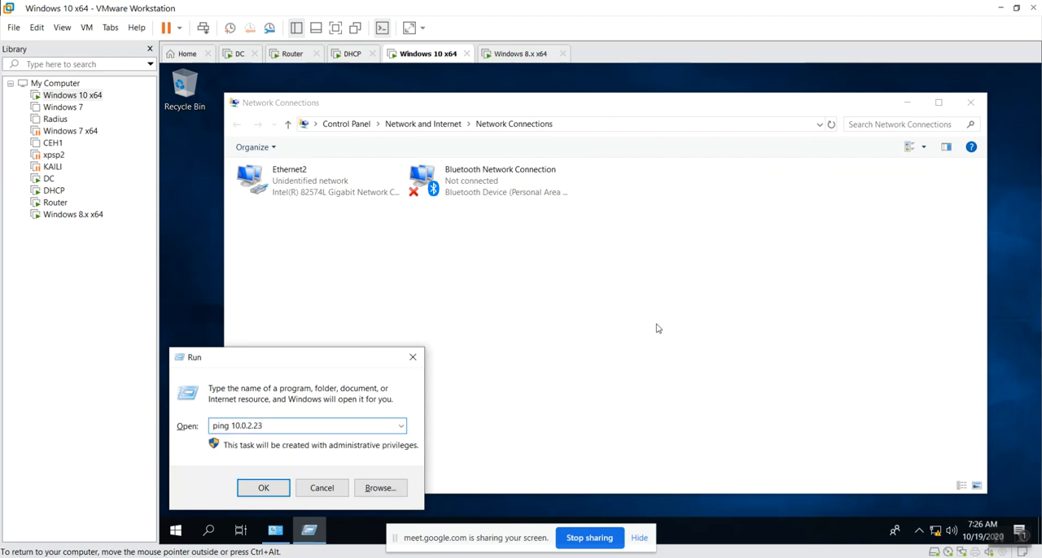
{"action": "key", "text": "Return"}
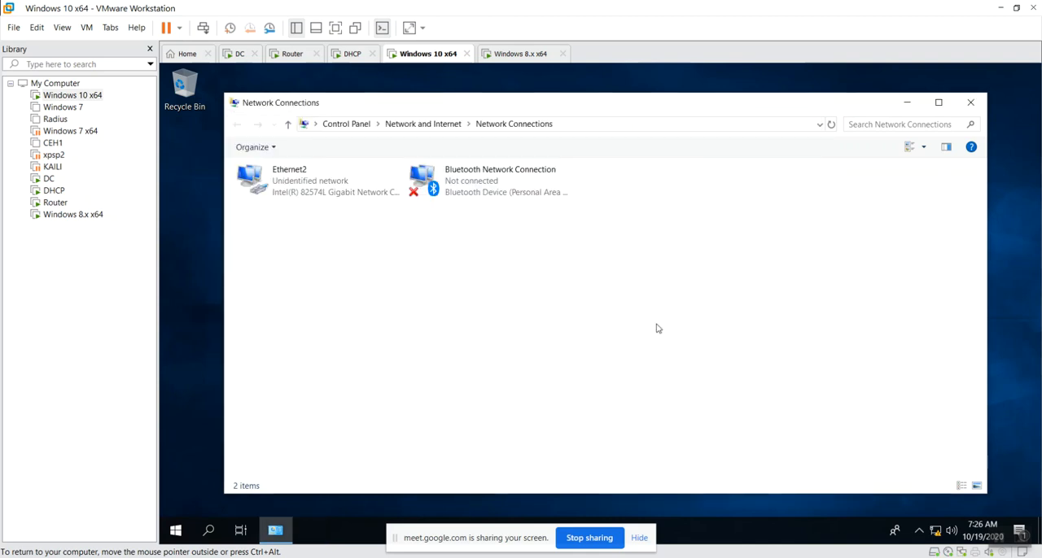
Check the network connection details of Ethernet2 on the Windows 10 x64 machine, and close the dialogs
{"action": "double_click", "coordinate": [313, 196]}
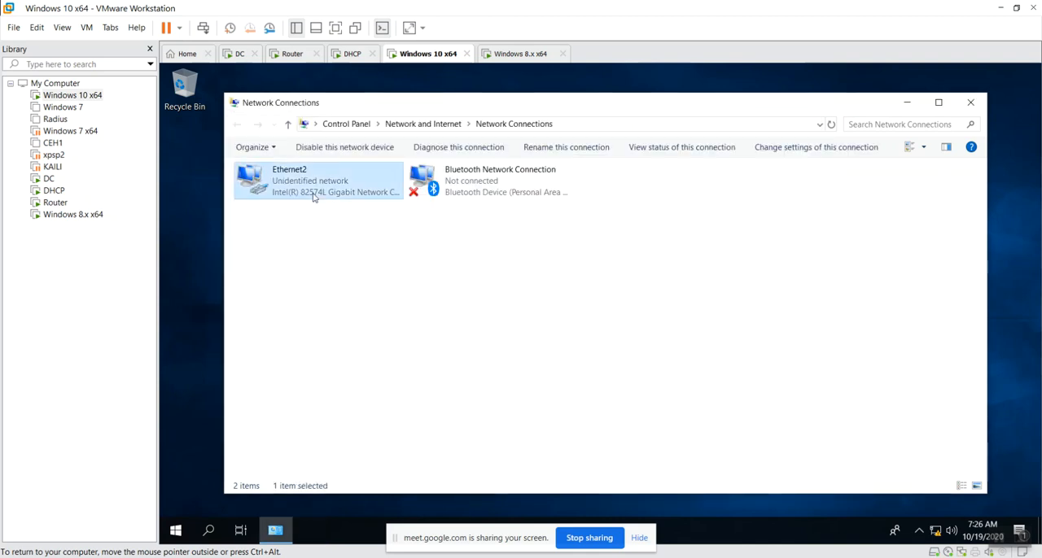
{"action": "left_click", "coordinate": [535, 290]}
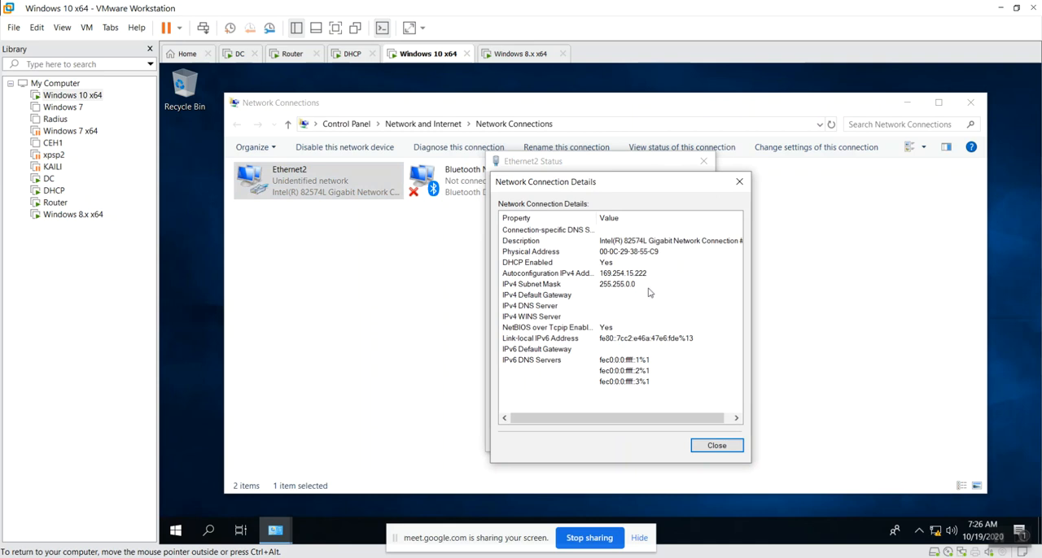
{"action": "left_click", "coordinate": [720, 444]}
{"action": "left_click", "coordinate": [687, 440]}
{"action": "left_click", "coordinate": [782, 380]}
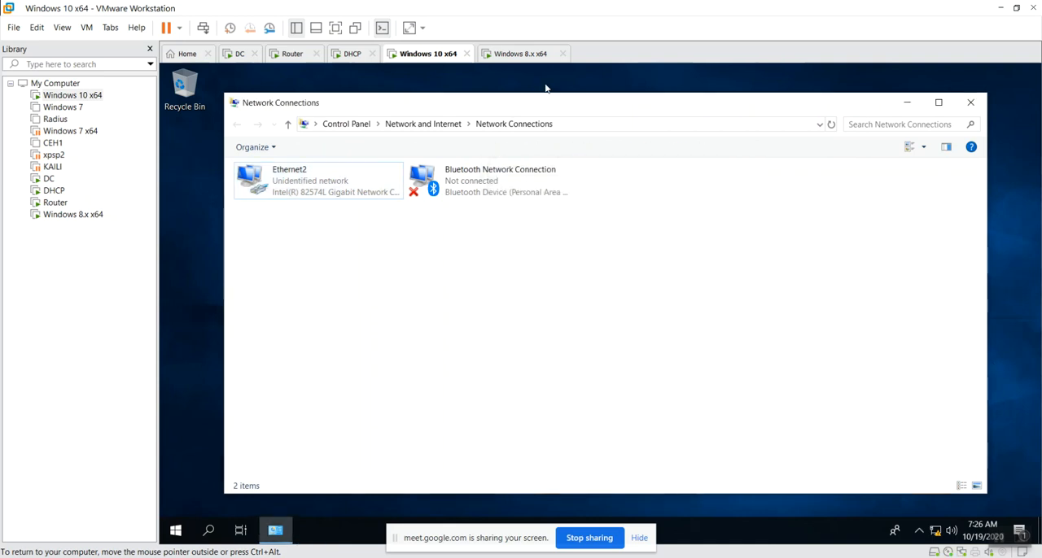
On the Windows 8.x x64 machine, check the Local Area Connection's network details and close the dialogs
{"action": "left_click", "coordinate": [518, 53]}
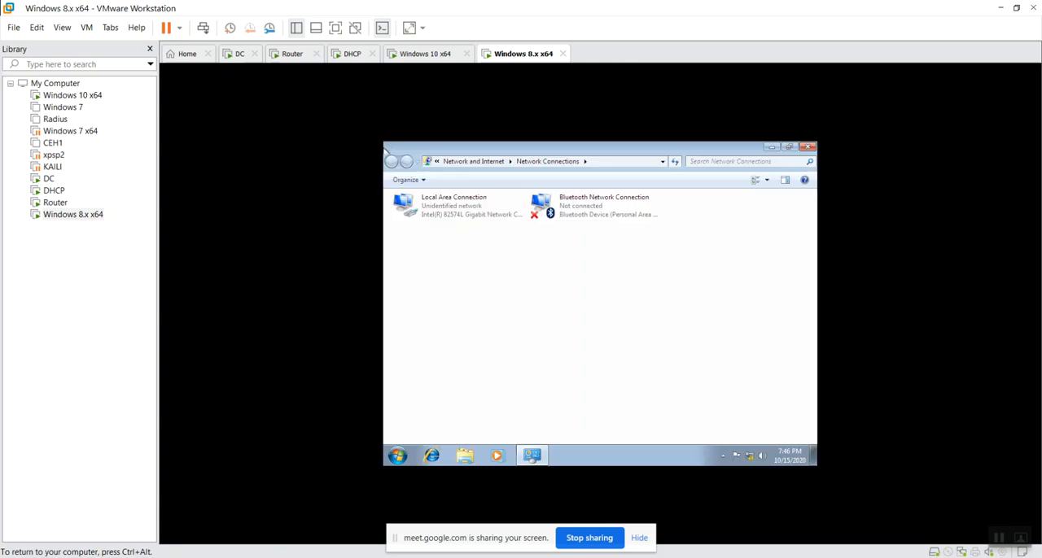
{"action": "double_click", "coordinate": [477, 203]}
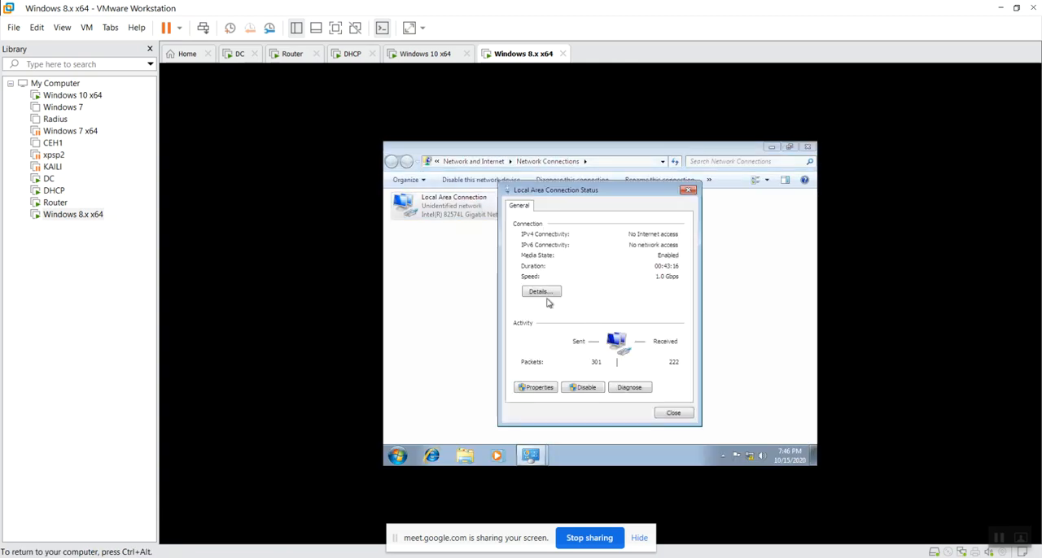
{"action": "left_click", "coordinate": [544, 294]}
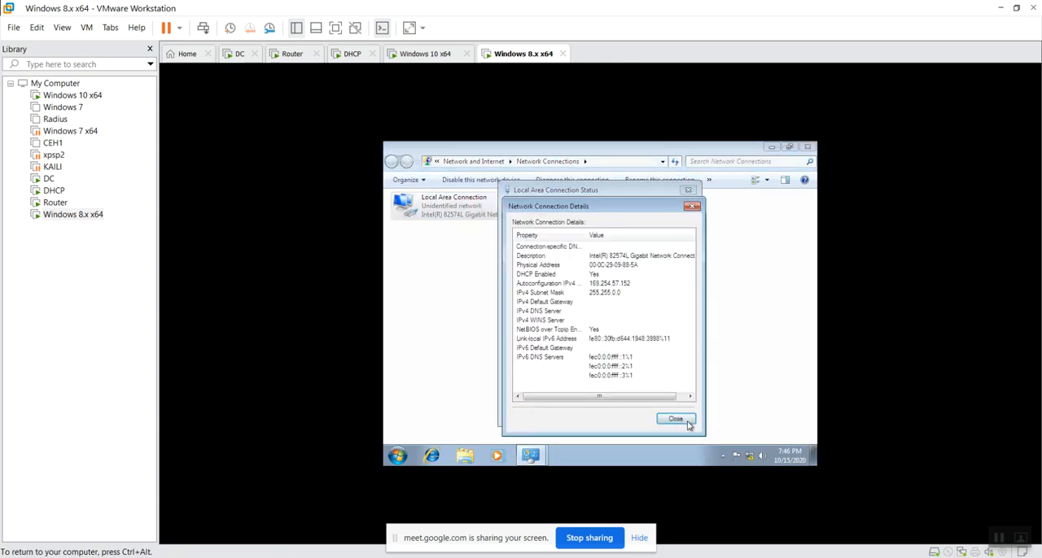
{"action": "left_click", "coordinate": [688, 421]}
{"action": "left_click", "coordinate": [667, 413]}
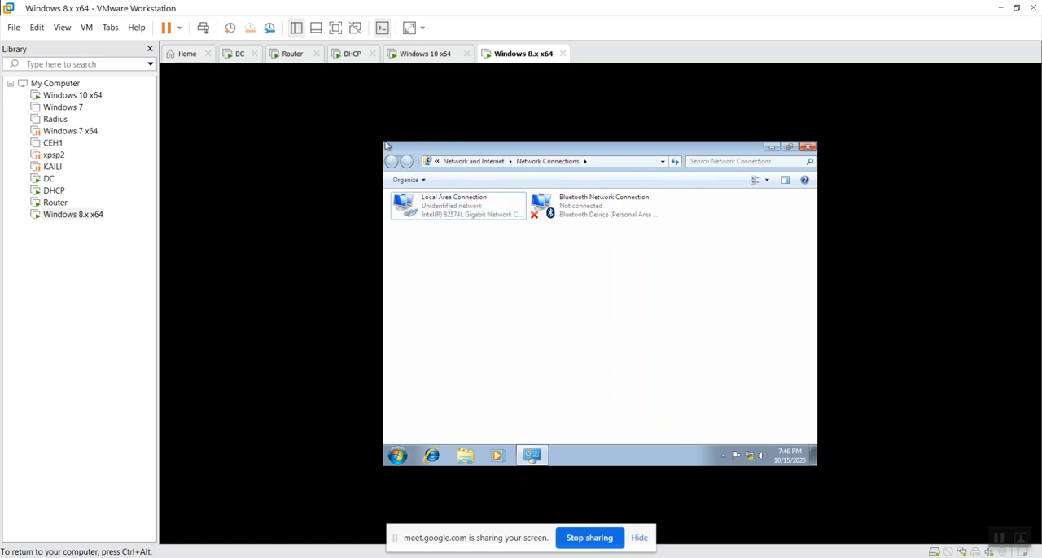
{"action": "key", "text": "ctrl+alt"}
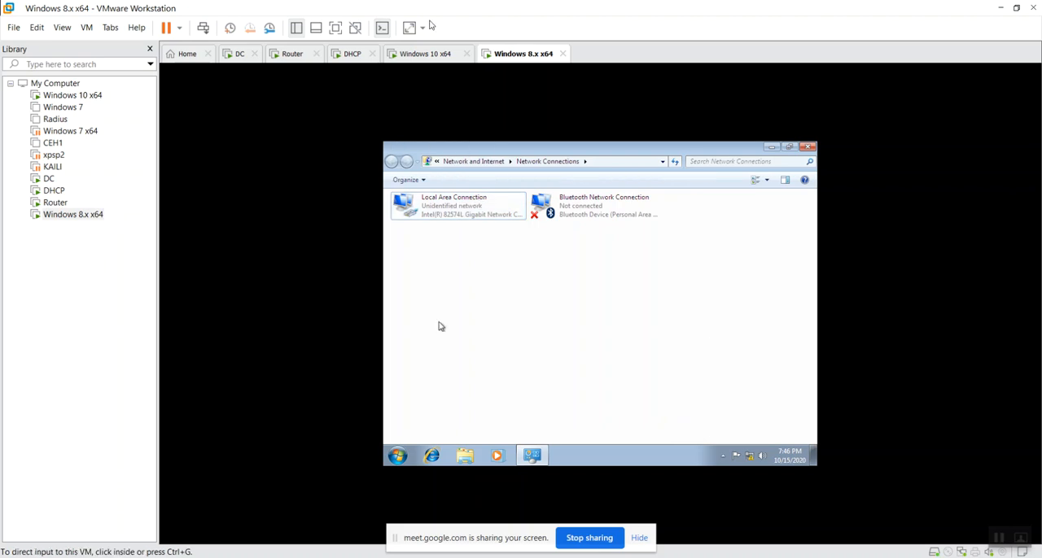
{"action": "left_click", "coordinate": [414, 57]}
{"action": "left_click", "coordinate": [531, 57]}
{"action": "left_click", "coordinate": [546, 266]}
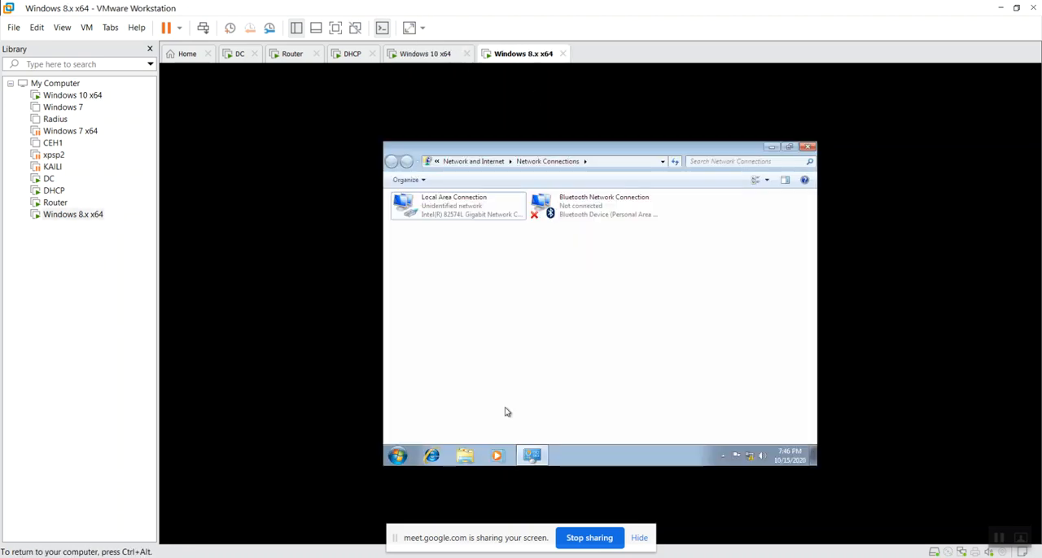
{"action": "key", "text": "ctrl+alt"}
{"action": "left_click", "coordinate": [439, 55]}
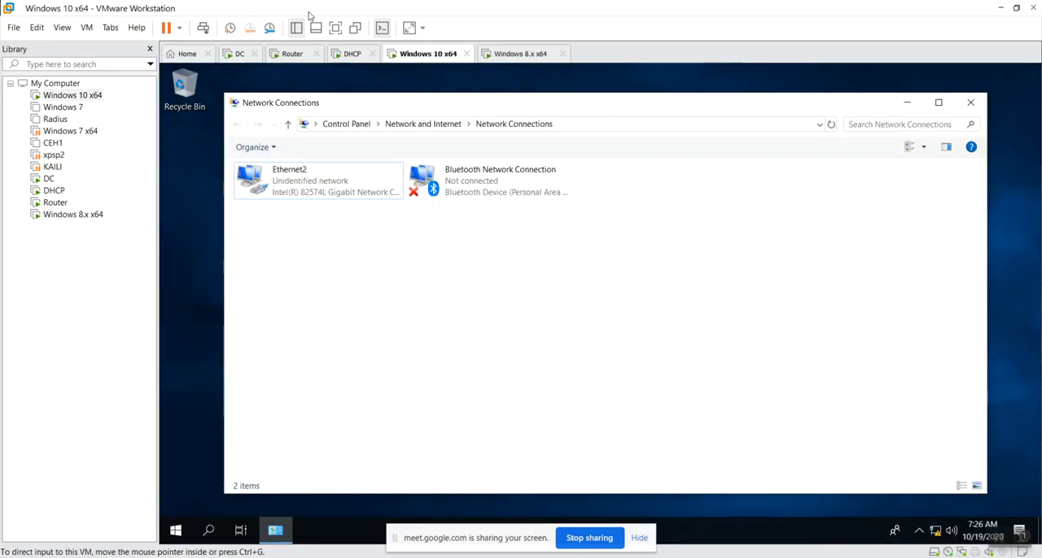
On the DHCP machine, examine Ethernet0's IPv4 address, default gateway and DNS server details, and close the dialogs
{"action": "left_click", "coordinate": [352, 54]}
{"action": "left_click", "coordinate": [482, 249]}
{"action": "double_click", "coordinate": [315, 179]}
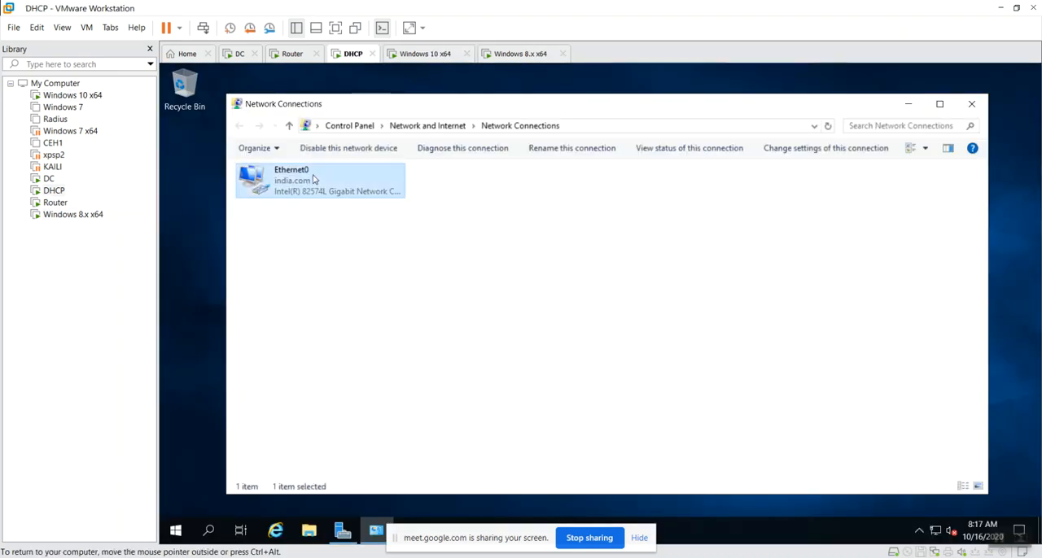
{"action": "left_click", "coordinate": [527, 289]}
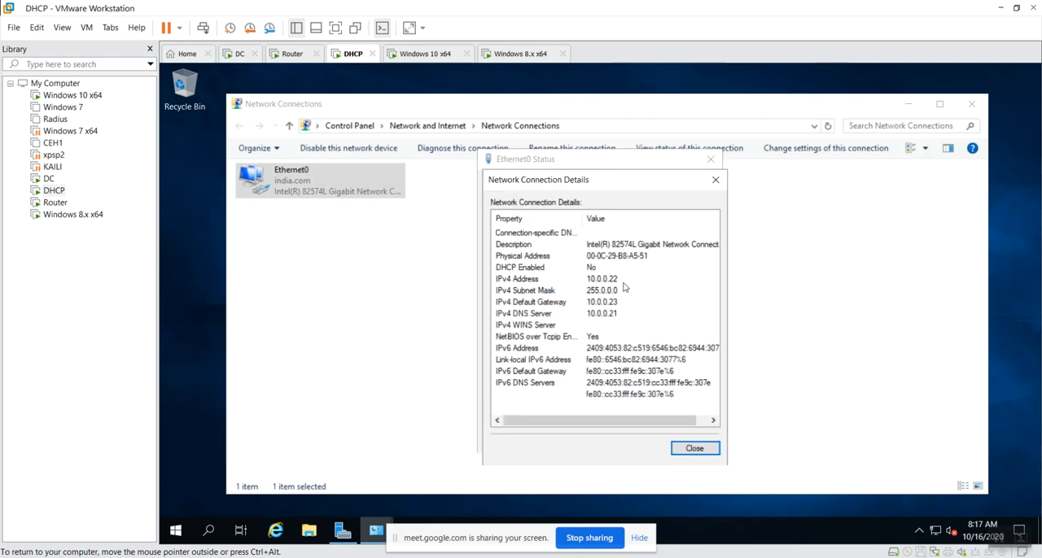
{"action": "left_click", "coordinate": [625, 281]}
{"action": "left_click", "coordinate": [624, 304]}
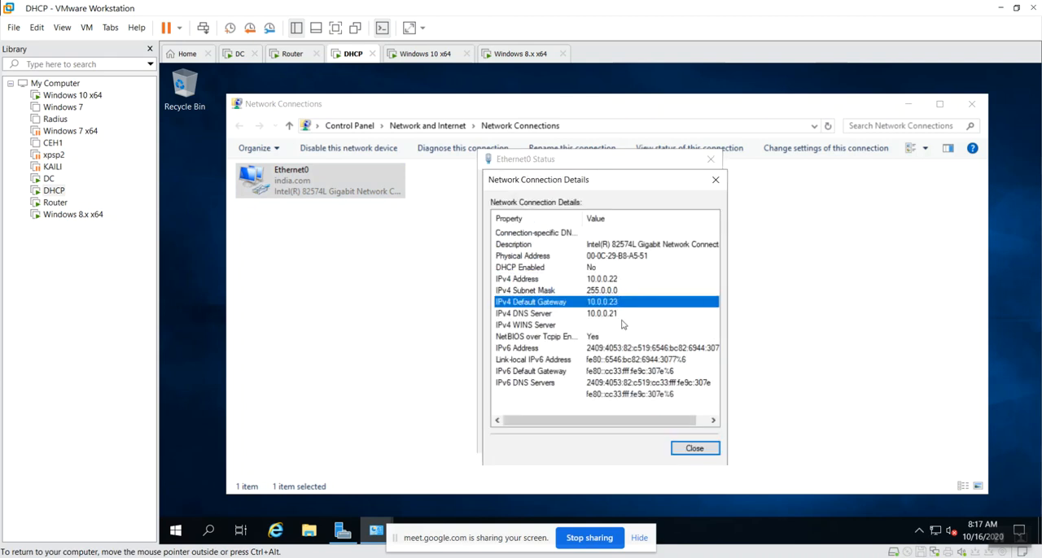
{"action": "left_click", "coordinate": [623, 316]}
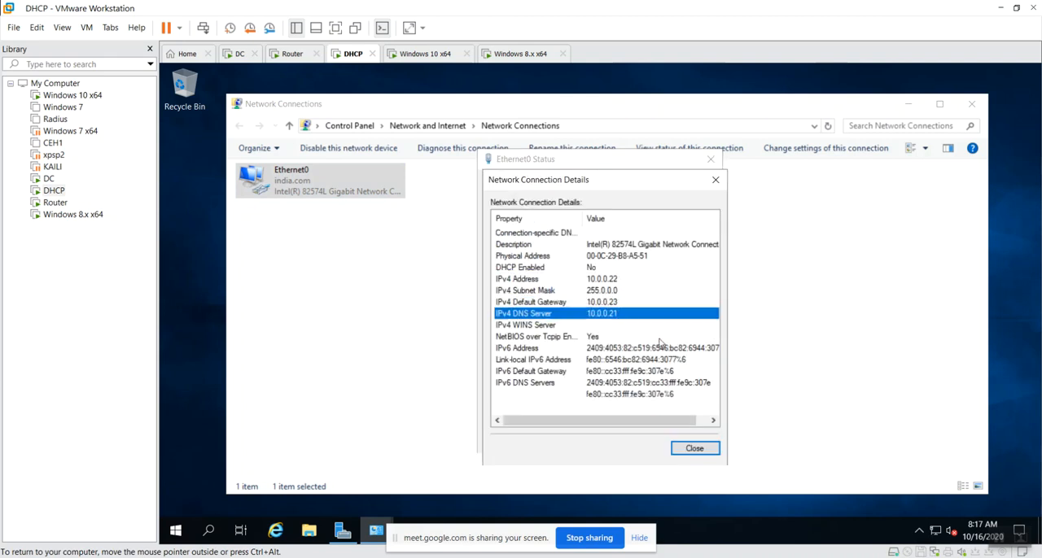
{"action": "left_click", "coordinate": [624, 305]}
{"action": "left_click", "coordinate": [693, 448]}
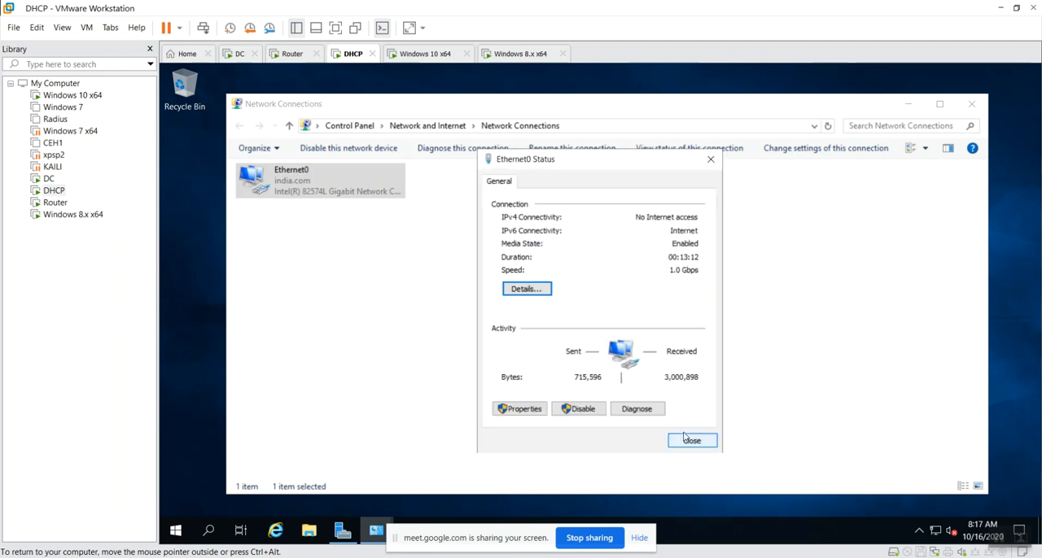
{"action": "left_click", "coordinate": [685, 446]}
{"action": "left_click", "coordinate": [563, 334]}
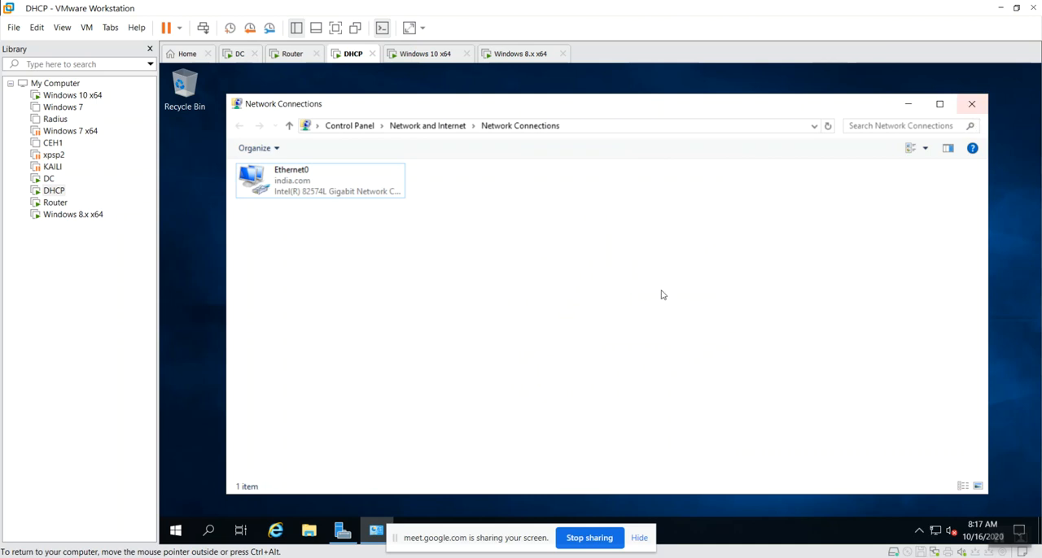
Ping the router at 10.0.0.23 from the DHCP machine through the Run dialog
{"action": "key", "text": "super+r"}
{"action": "type", "text": "ping "}
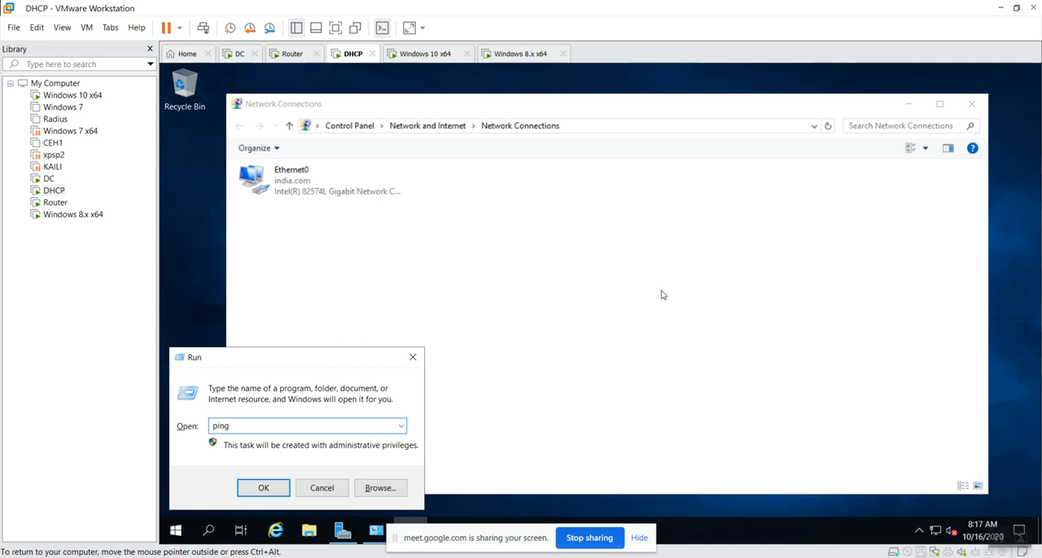
{"action": "type", "text": "19"}
{"action": "key", "text": "BackSpace"}
{"action": "type", "text": "0.0.0.23"}
{"action": "key", "text": "Return"}
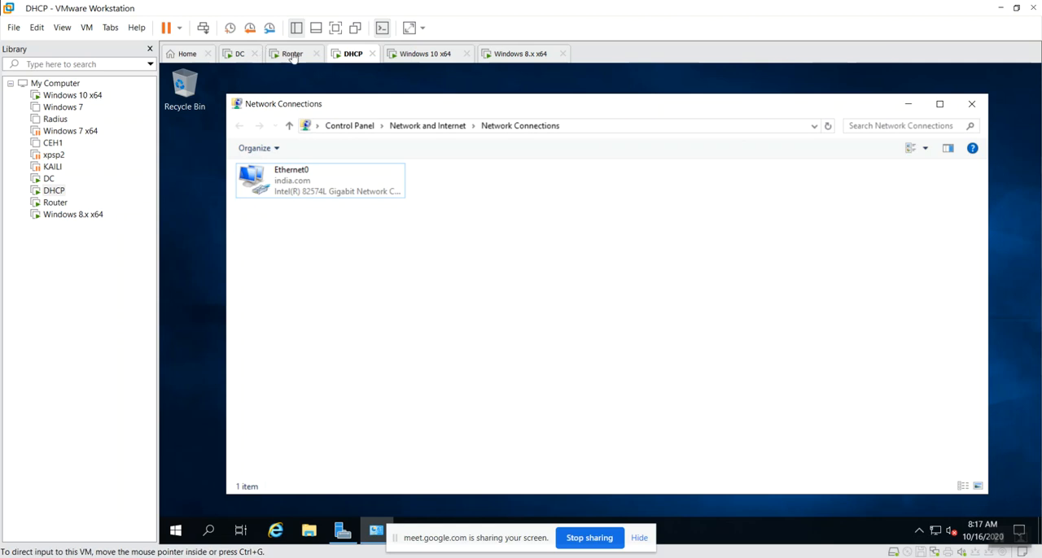
Switch to the Router machine and ping its own address 10.0.0.23
{"action": "left_click", "coordinate": [291, 53]}
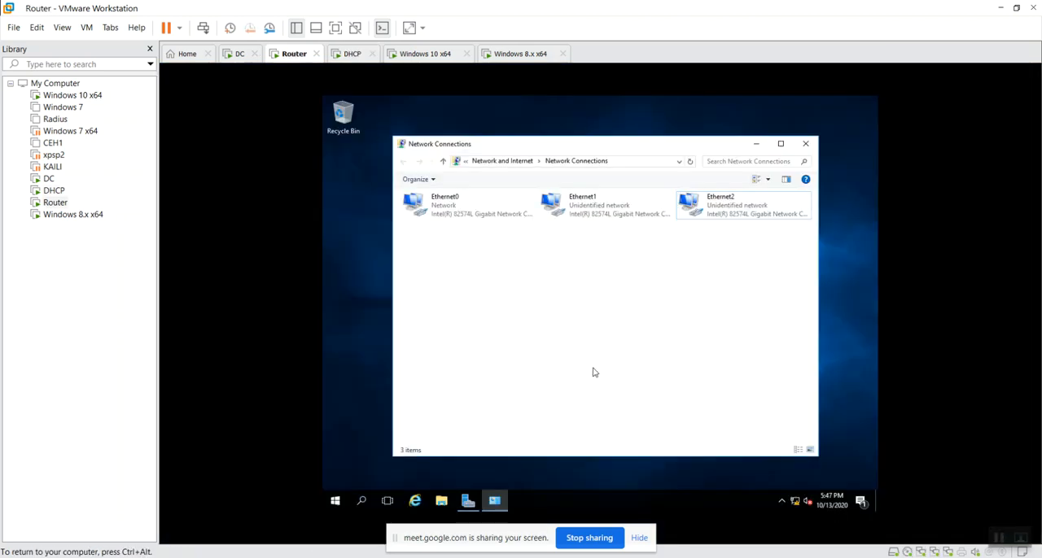
{"action": "key", "text": "super+r"}
{"action": "type", "text": "ping"}
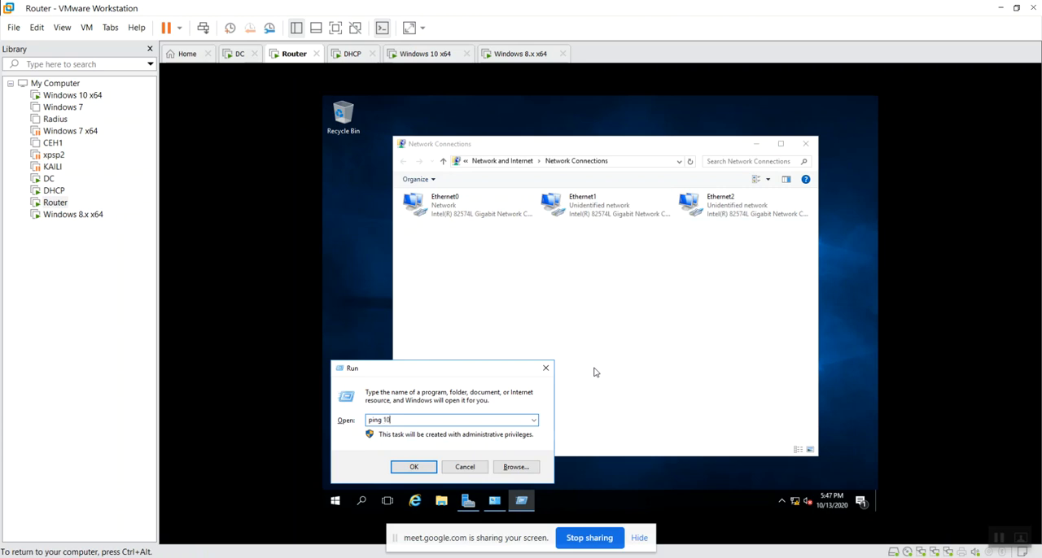
{"action": "type", "text": "10.0.0.23"}
{"action": "key", "text": "Return"}
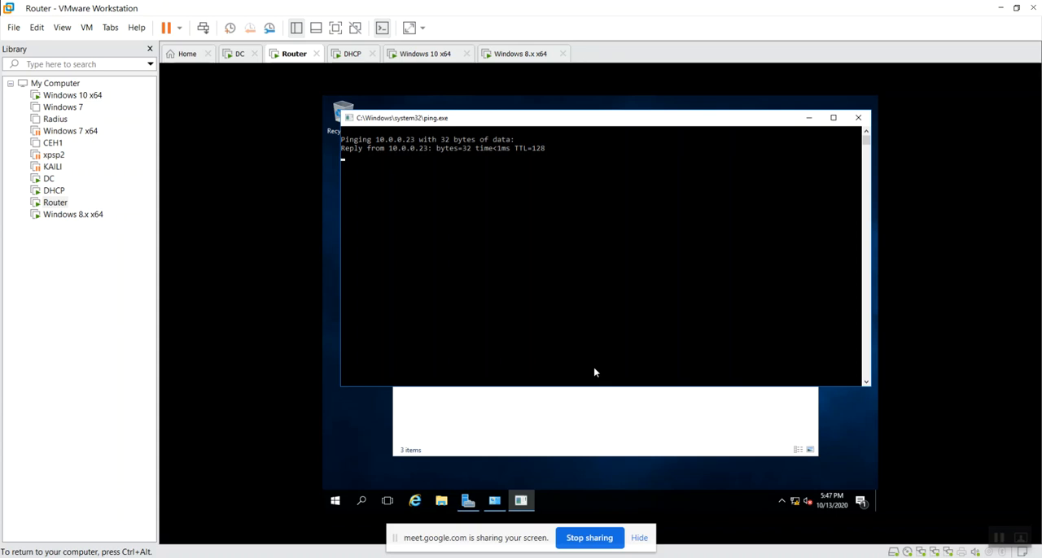
Ping the domain controller at 10.0.0.21 from the Router machine by editing the previous Run command
{"action": "key", "text": "super+r"}
{"action": "key", "text": "End"}
{"action": "key", "text": "BackSpace"}
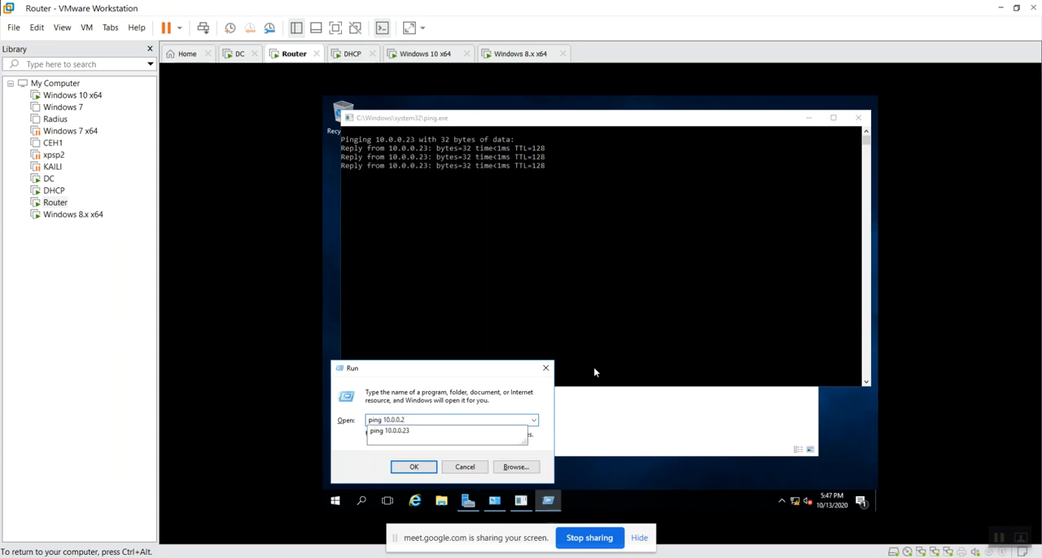
{"action": "type", "text": "1"}
{"action": "key", "text": "Return"}
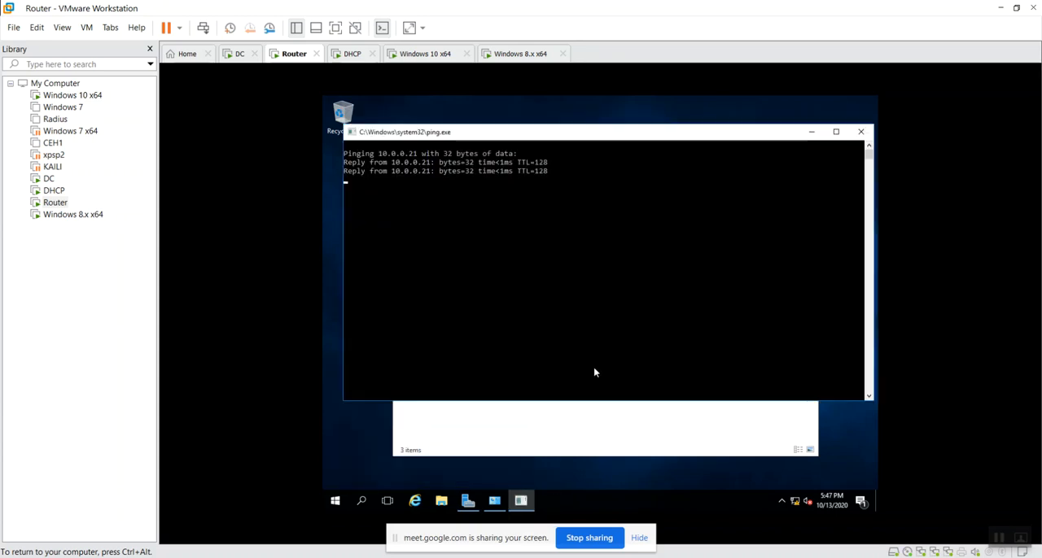
Ping the router's second interface at 10.0.2.23 from the Router machine by editing the previous Run command
{"action": "key", "text": "super+r"}
{"action": "key", "text": "End"}
{"action": "key", "text": "BackSpace"}
{"action": "key", "text": "BackSpace"}
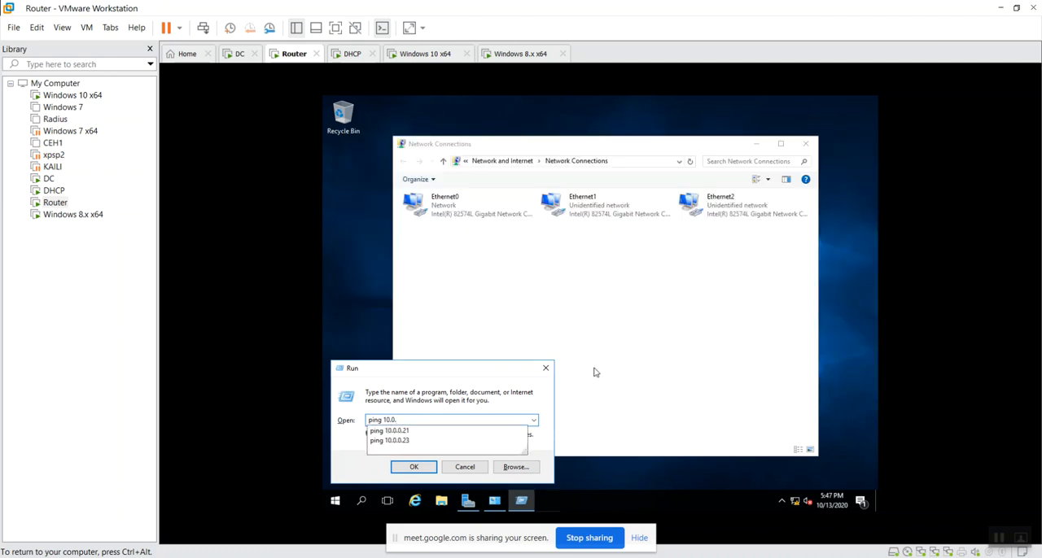
{"action": "type", "text": "2.23"}
{"action": "key", "text": "Return"}
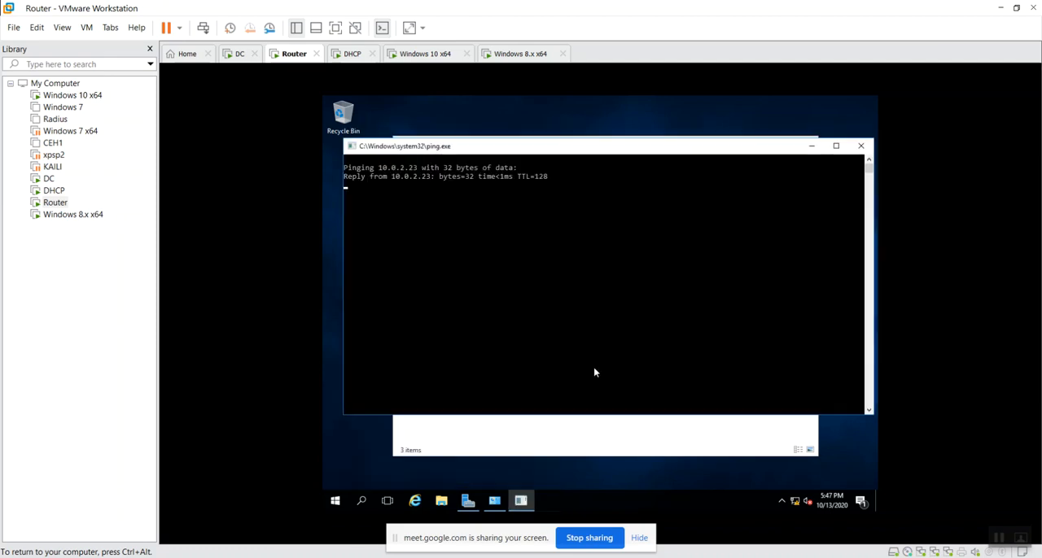
Ping the router's third interface at 10.0.3.23 from the Router machine by editing the previous Run command
{"action": "key", "text": "super+r"}
{"action": "key", "text": "End"}
{"action": "key", "text": "BackSpace"}
{"action": "key", "text": "BackSpace"}
{"action": "key", "text": "BackSpace"}
{"action": "key", "text": "BackSpace"}
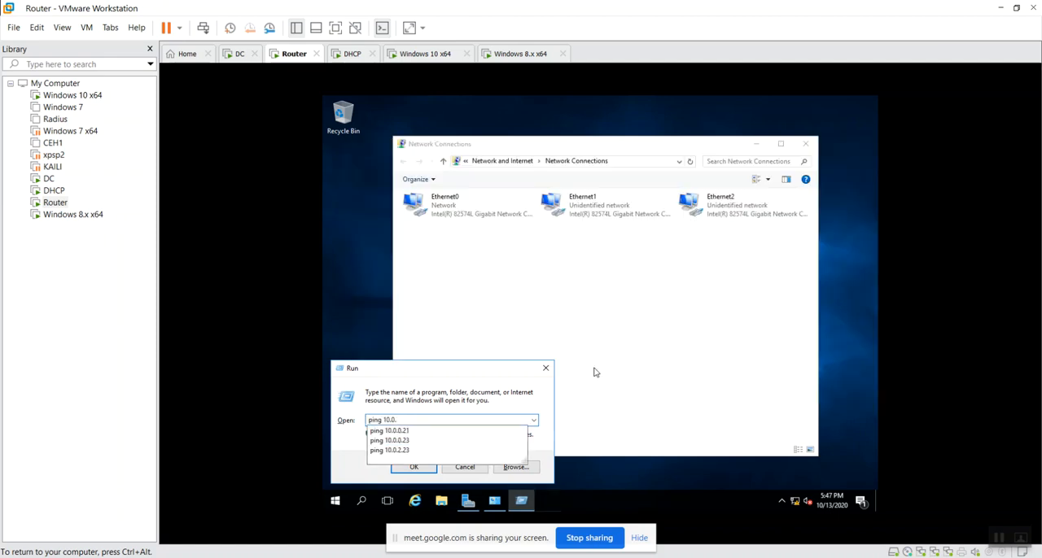
{"action": "type", "text": "3.23"}
{"action": "key", "text": "Return"}
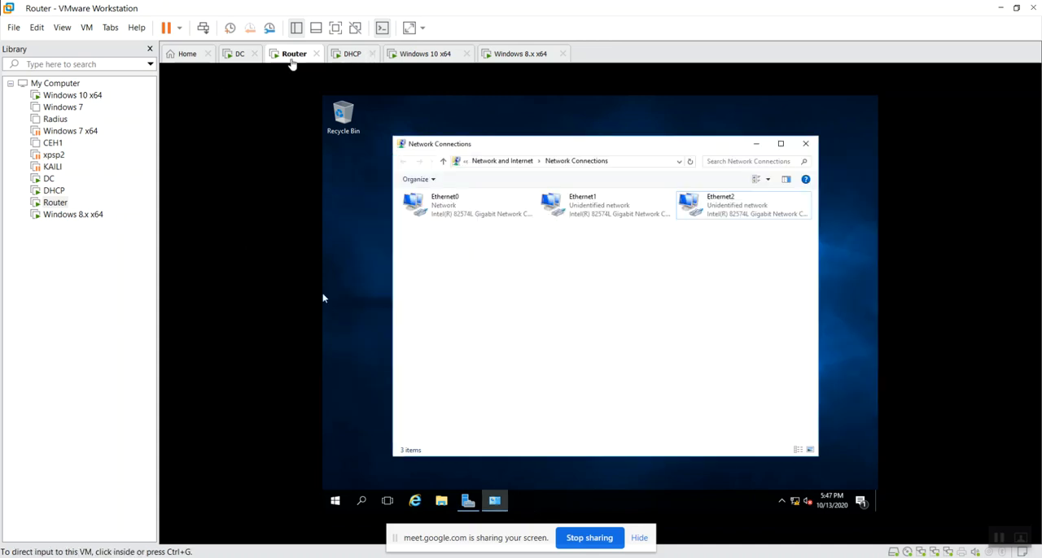
Switch to the dhcp-config.txt notes in Notepad and review the router addresses, client DHCP settings, multiple scopes and relay agent instructions
{"action": "left_click", "coordinate": [233, 54]}
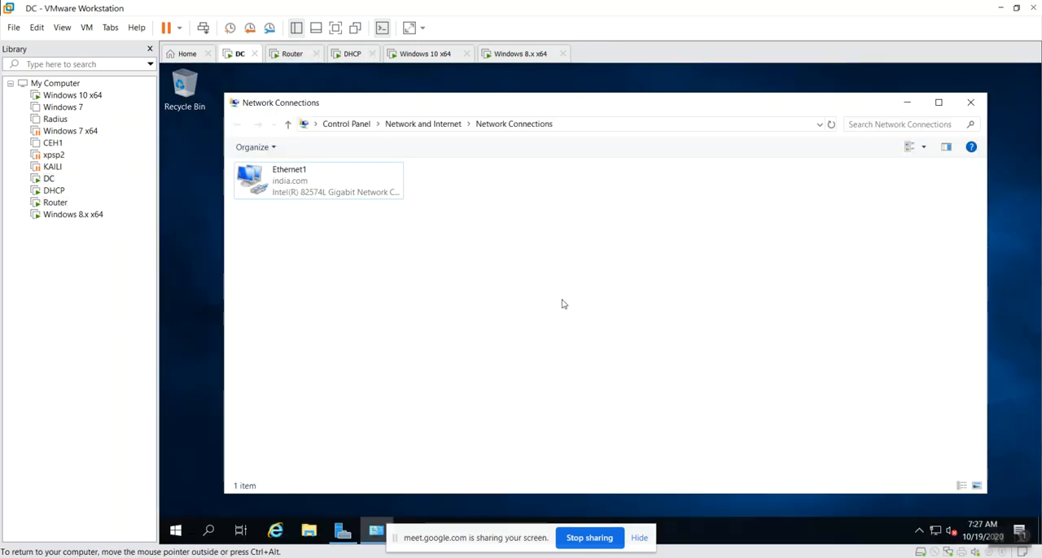
{"action": "left_click", "coordinate": [1001, 8]}
{"action": "left_click_drag", "start_coordinate": [418, 134], "coordinate": [573, 134]}
{"action": "left_click", "coordinate": [544, 253]}
{"action": "scroll", "coordinate": [272, 329], "scroll_direction": "down", "scroll_amount": 2}
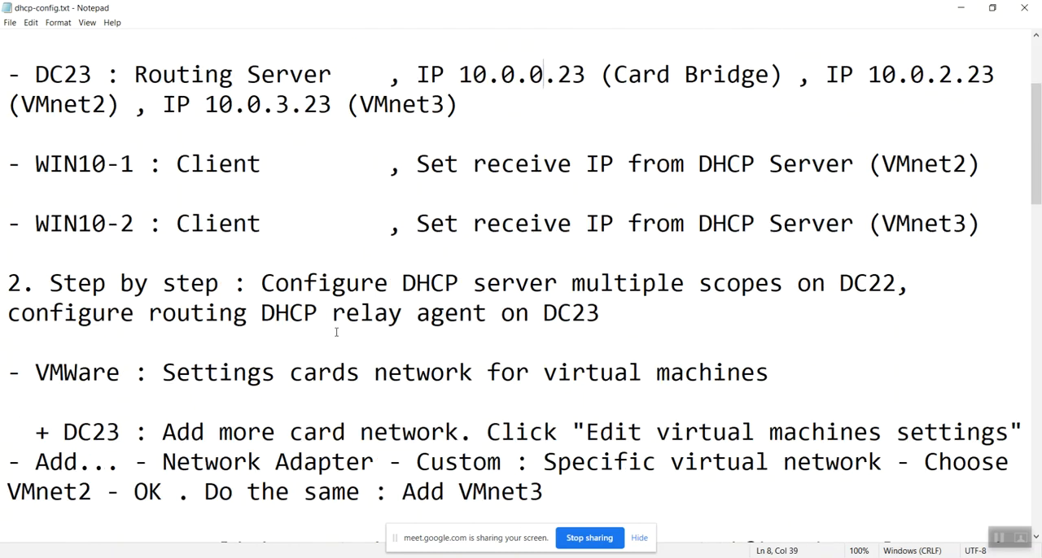
{"action": "left_click_drag", "start_coordinate": [571, 167], "coordinate": [731, 144]}
{"action": "left_click_drag", "start_coordinate": [600, 224], "coordinate": [742, 224]}
{"action": "left_click", "coordinate": [459, 283]}
{"action": "scroll", "coordinate": [126, 234], "scroll_direction": "down", "scroll_amount": 1}
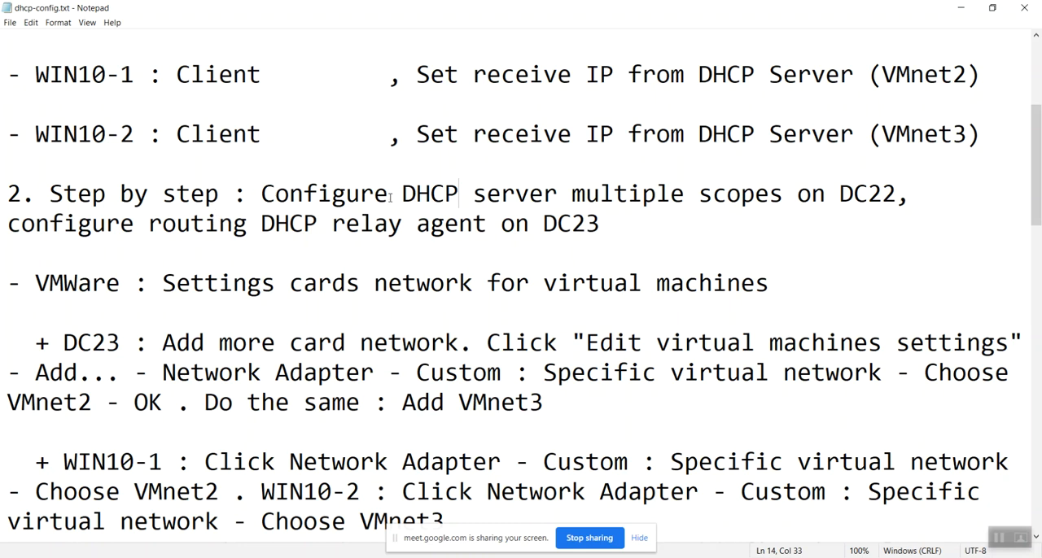
{"action": "left_click_drag", "start_coordinate": [390, 194], "coordinate": [902, 194]}
{"action": "left_click", "coordinate": [853, 232]}
Switch back to VMware Workstation, go to the DHCP machine and bring up its Server Manager
{"action": "left_click", "coordinate": [963, 13]}
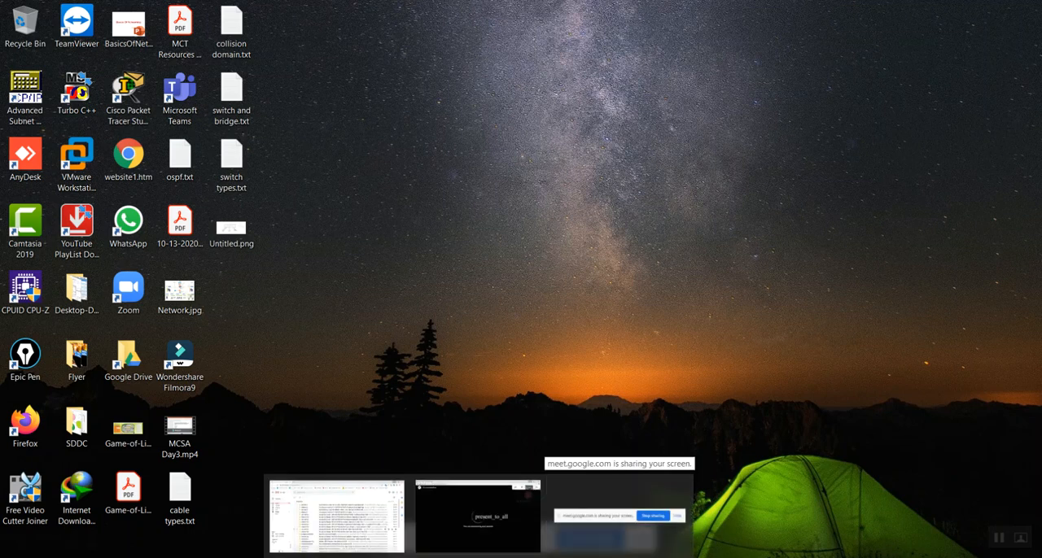
{"action": "mouse_move", "coordinate": [607, 556]}
{"action": "left_click", "coordinate": [379, 498]}
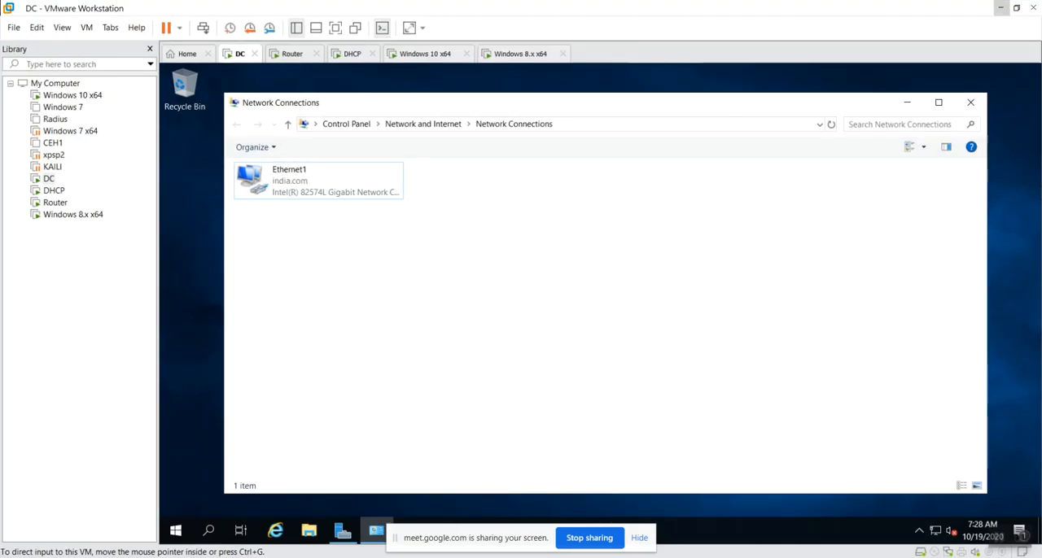
{"action": "left_click", "coordinate": [352, 55]}
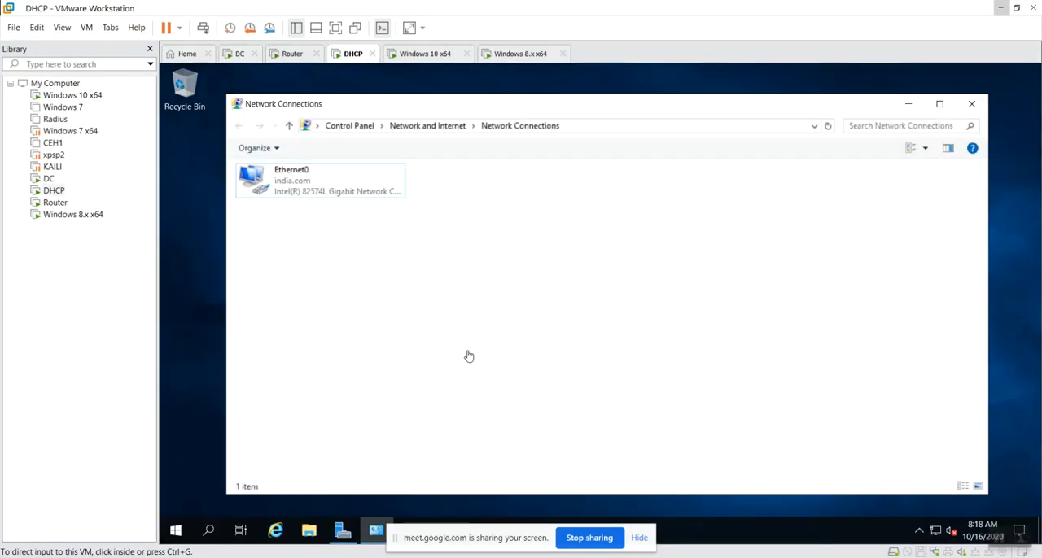
{"action": "left_click", "coordinate": [908, 104]}
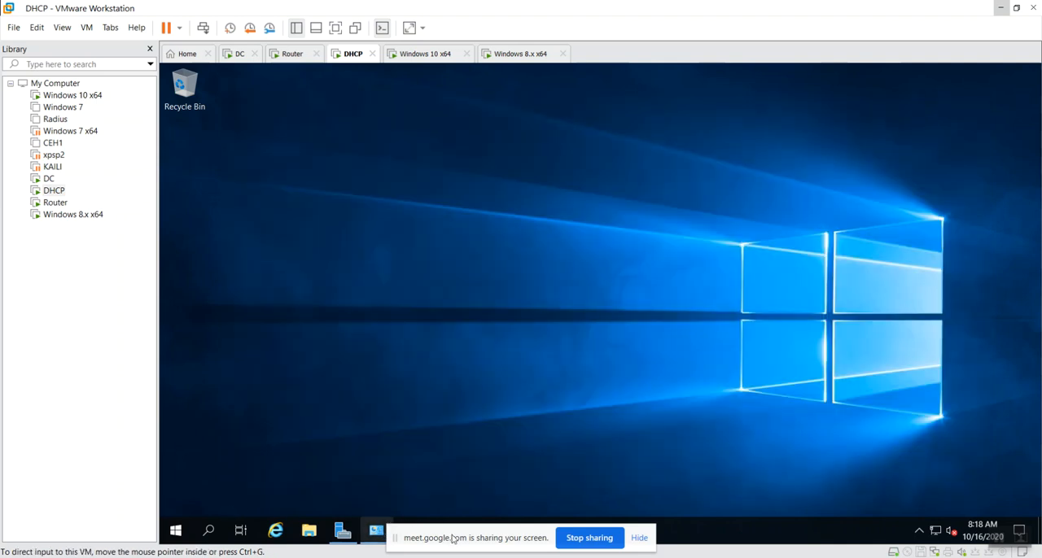
{"action": "left_click", "coordinate": [641, 544]}
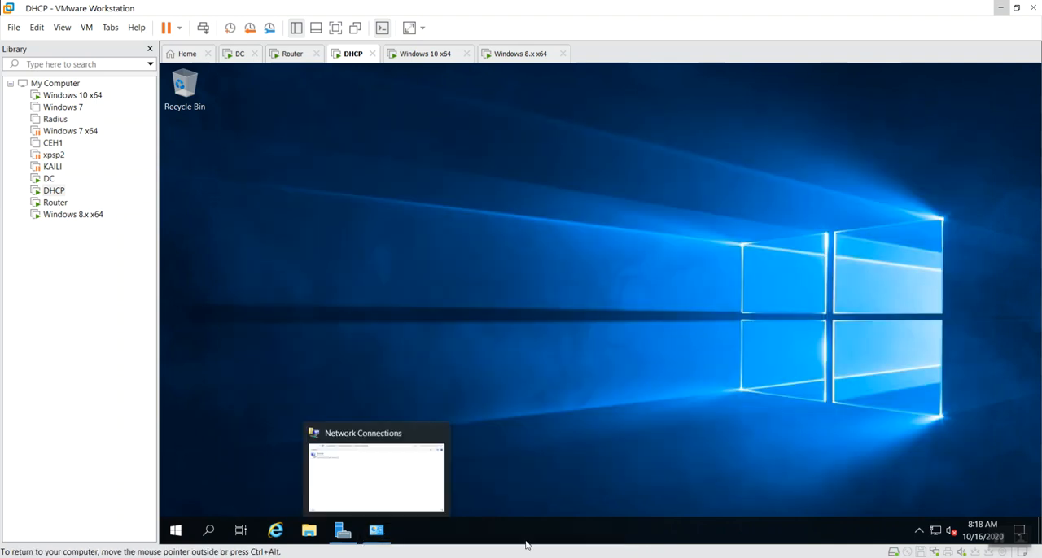
{"action": "left_click", "coordinate": [343, 531]}
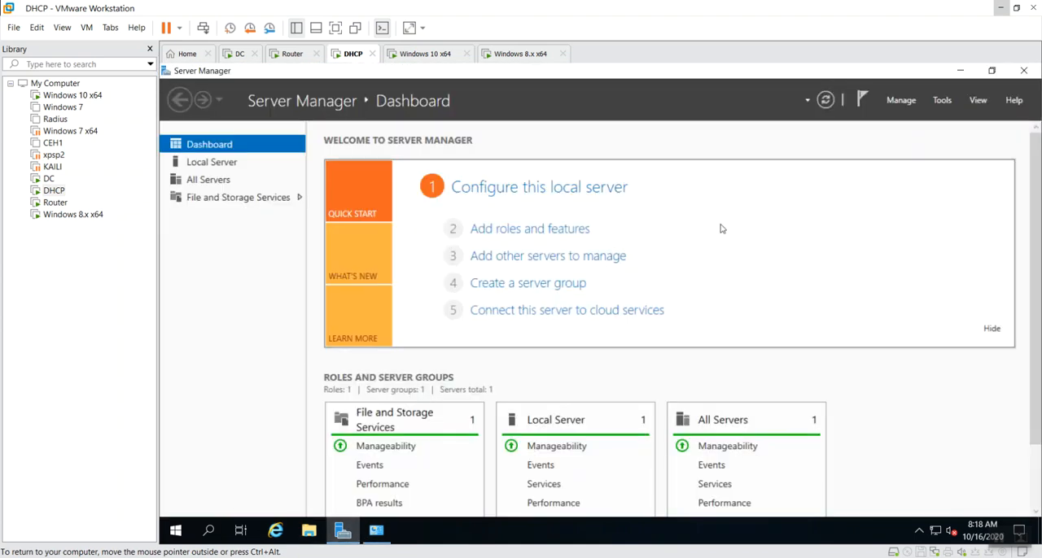
Start adding roles on the DHCP machine with a role-based installation, selecting DHCP Server with its required management tools
{"action": "left_click", "coordinate": [561, 232]}
{"action": "left_click", "coordinate": [577, 468]}
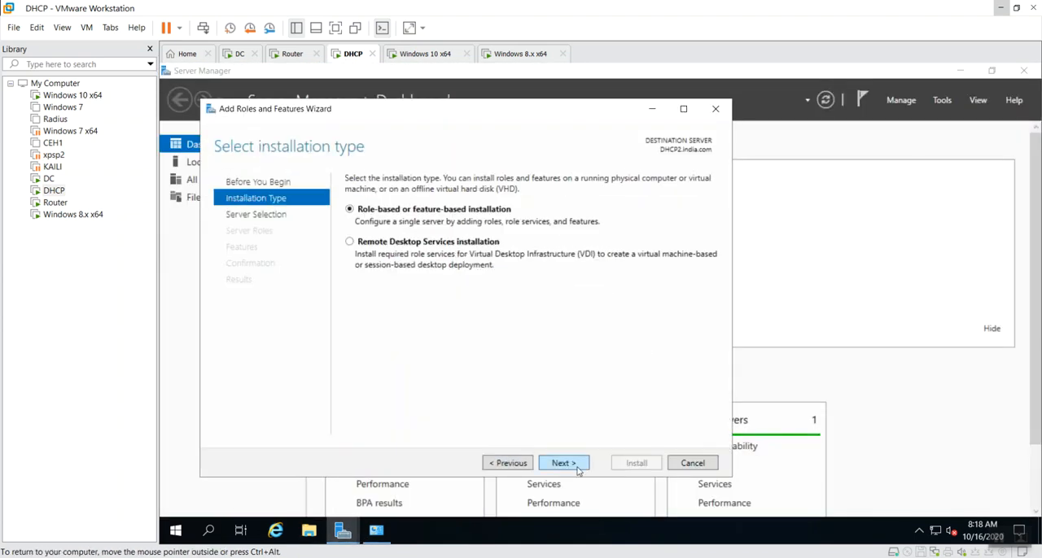
{"action": "left_click", "coordinate": [577, 468]}
{"action": "left_click", "coordinate": [577, 468]}
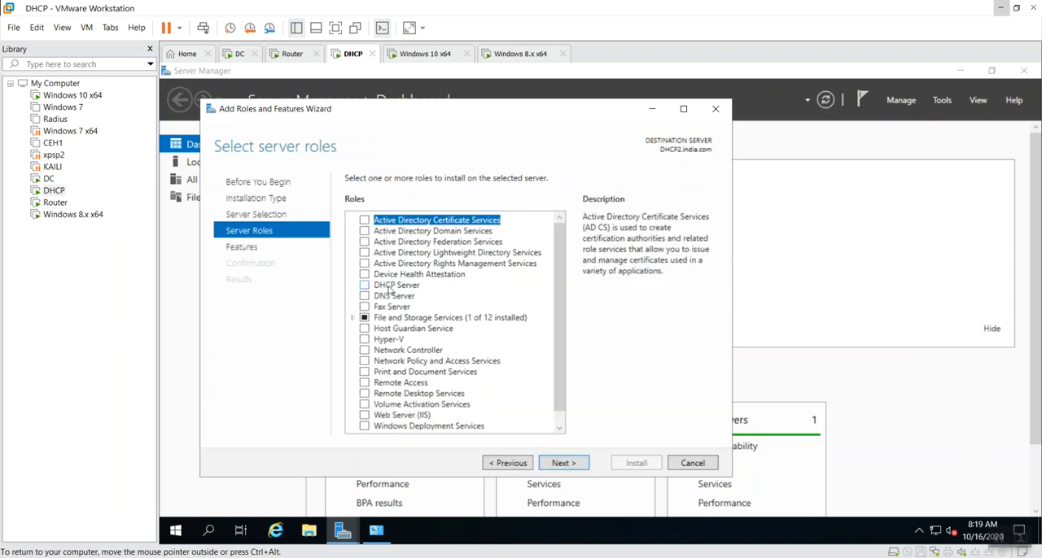
{"action": "left_click", "coordinate": [365, 286]}
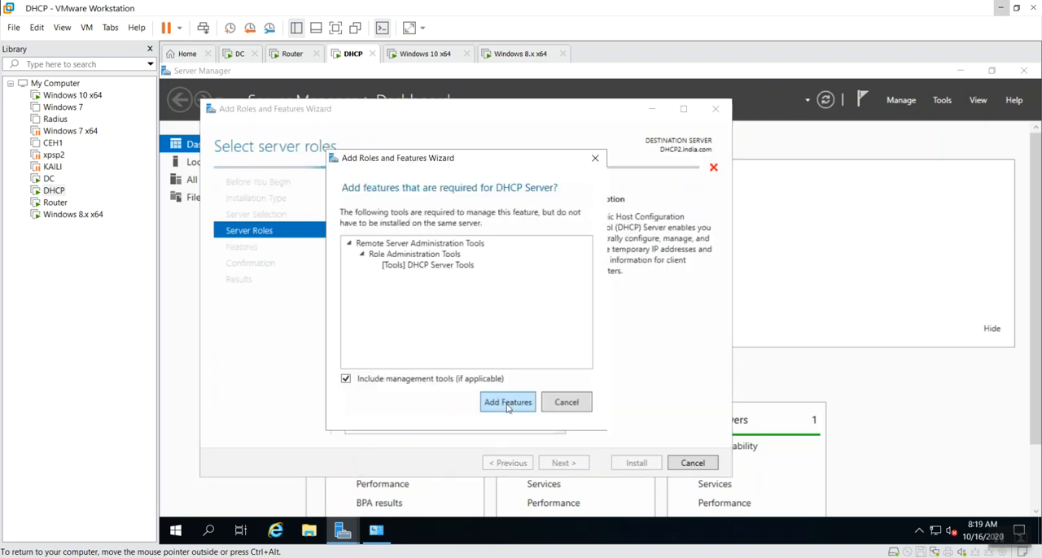
{"action": "left_click", "coordinate": [507, 403]}
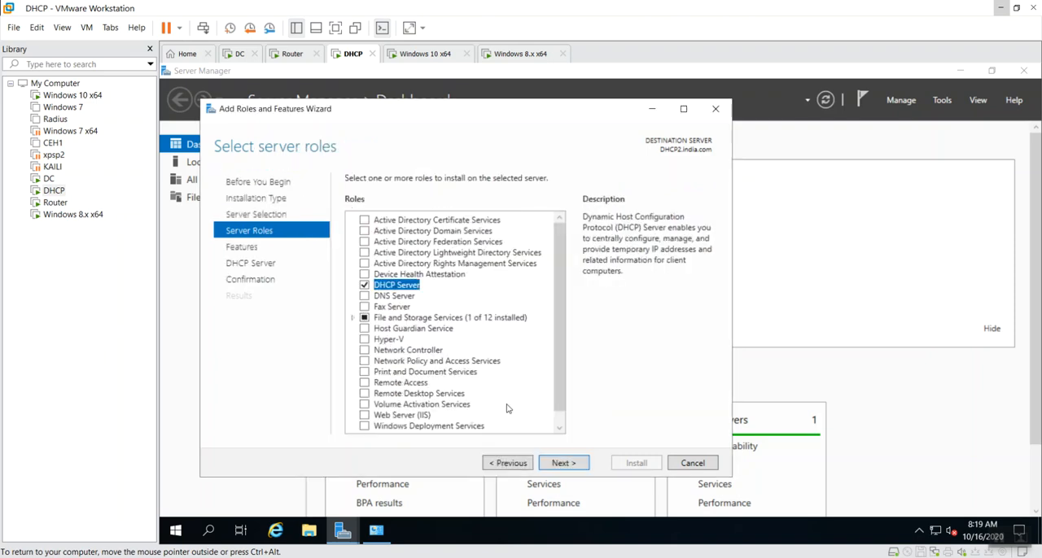
Keep the default features and install the DHCP Server role on the DHCP machine
{"action": "left_click", "coordinate": [562, 464]}
{"action": "left_click", "coordinate": [555, 466]}
{"action": "left_click", "coordinate": [555, 465]}
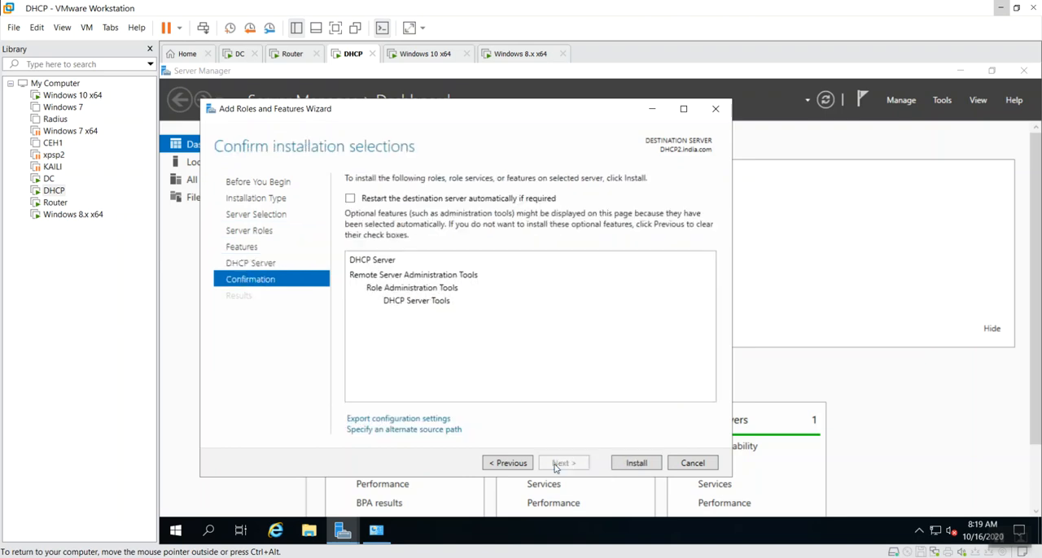
{"action": "left_click", "coordinate": [655, 468]}
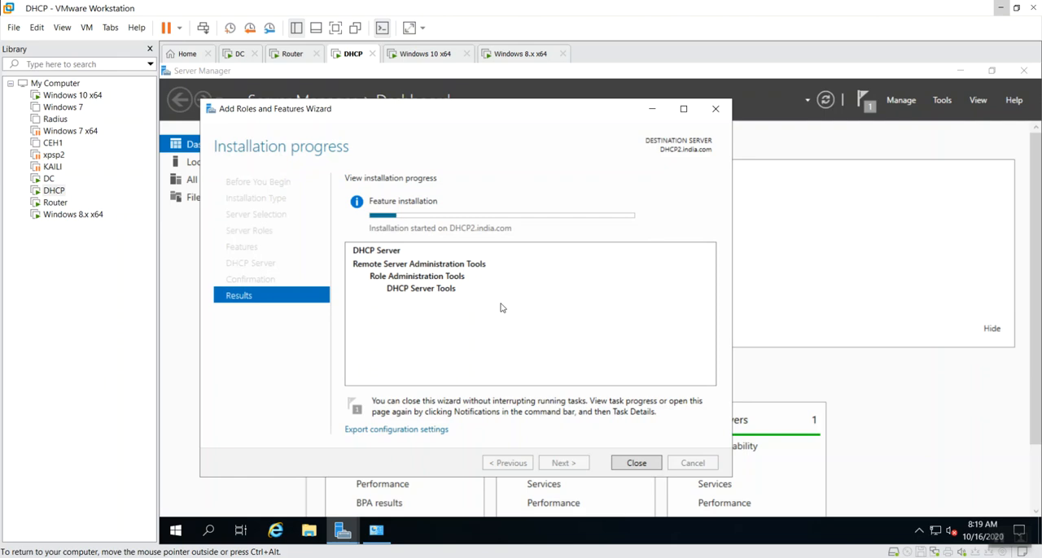
Switch to the Router machine, minimize Network Connections and bring up Server Manager
{"action": "left_click", "coordinate": [298, 60]}
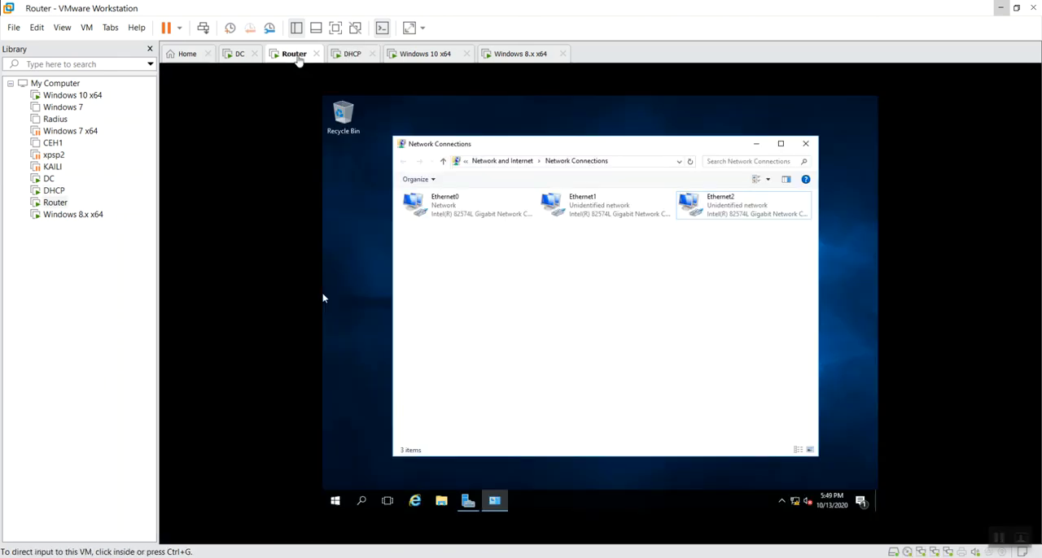
{"action": "left_click", "coordinate": [752, 145]}
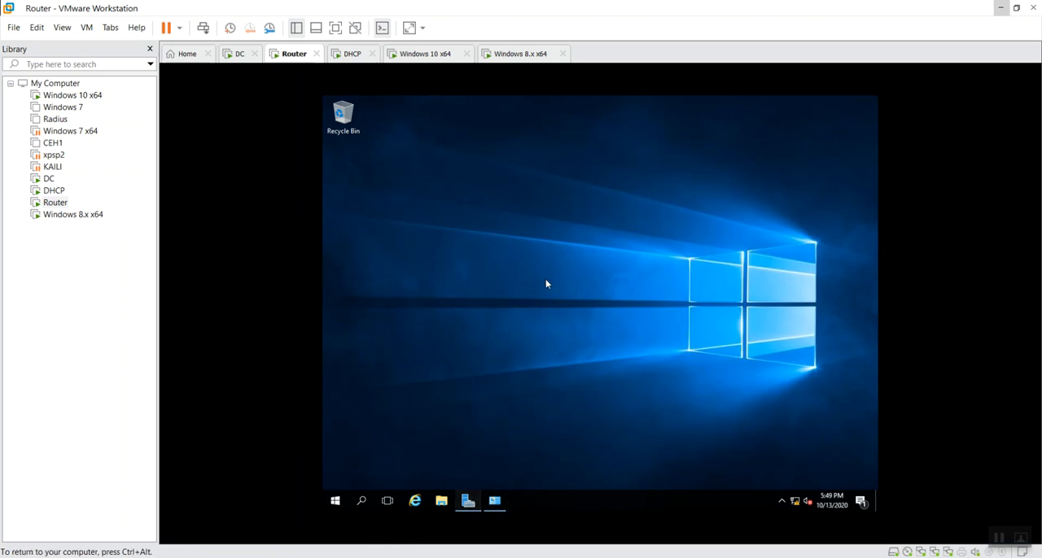
{"action": "left_click", "coordinate": [469, 502]}
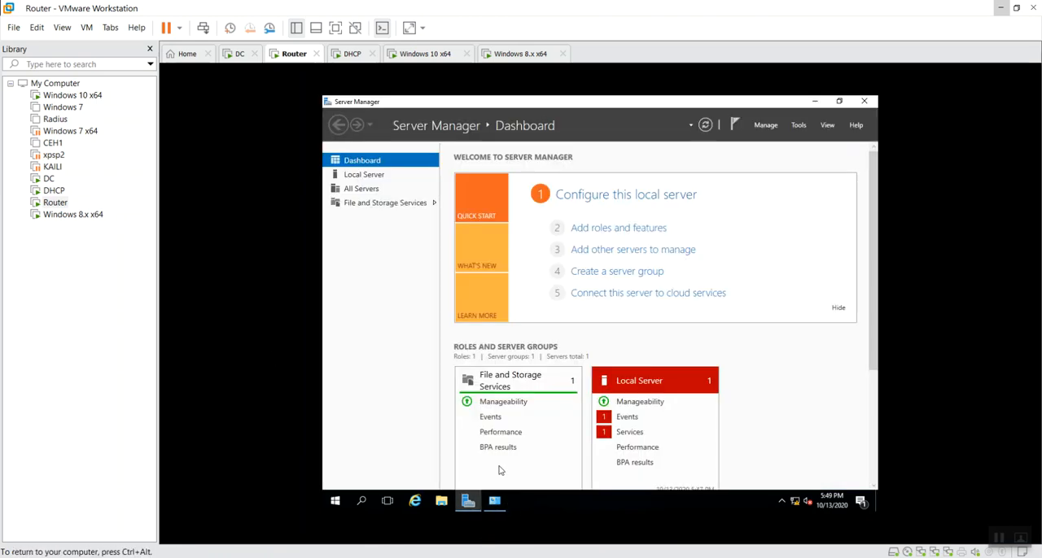
Start adding roles on the Router machine with a role-based installation and select the Remote Access role
{"action": "left_click", "coordinate": [591, 229]}
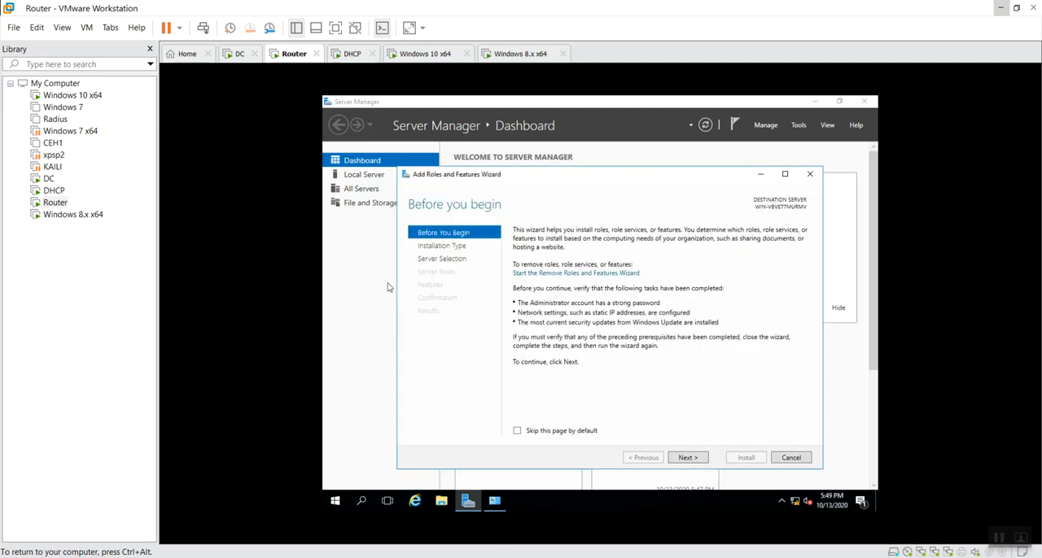
{"action": "left_click", "coordinate": [689, 460]}
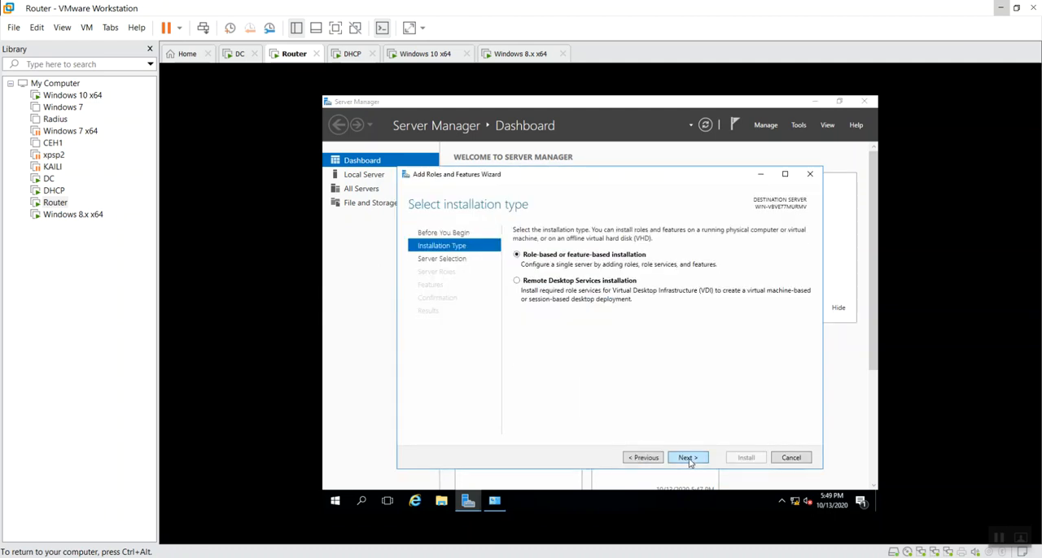
{"action": "left_click", "coordinate": [689, 458]}
{"action": "left_click", "coordinate": [689, 458]}
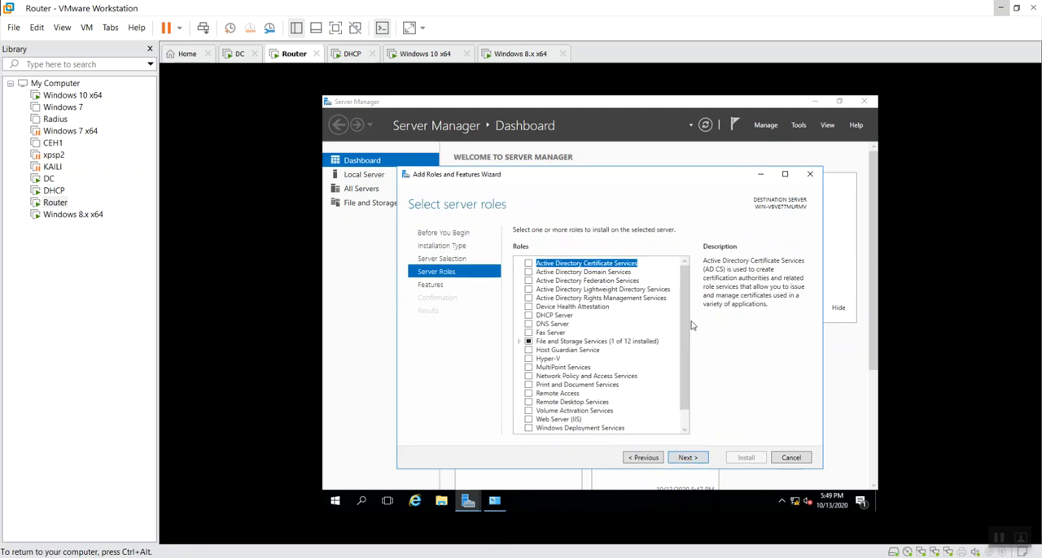
{"action": "left_click", "coordinate": [562, 394]}
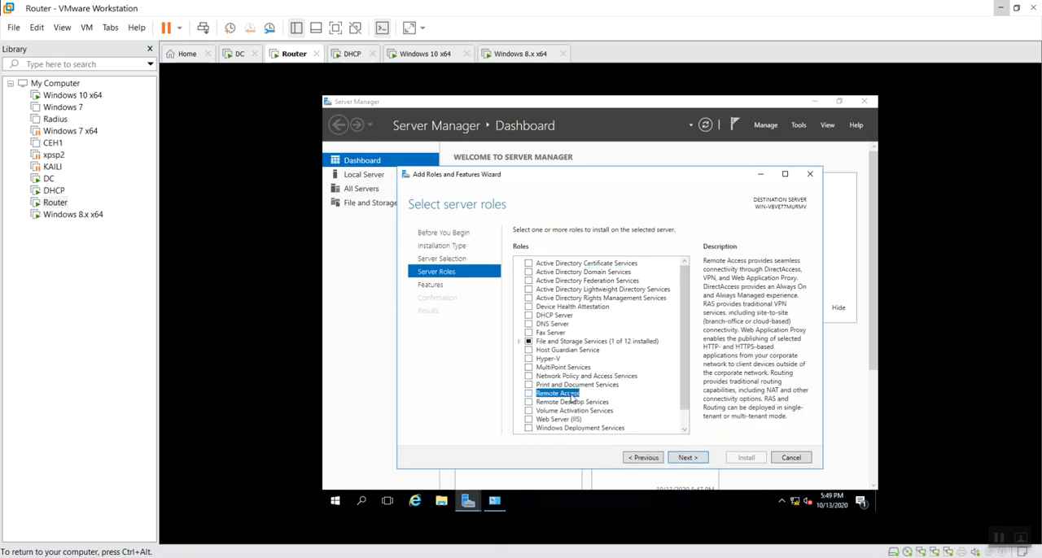
{"action": "left_click", "coordinate": [528, 394]}
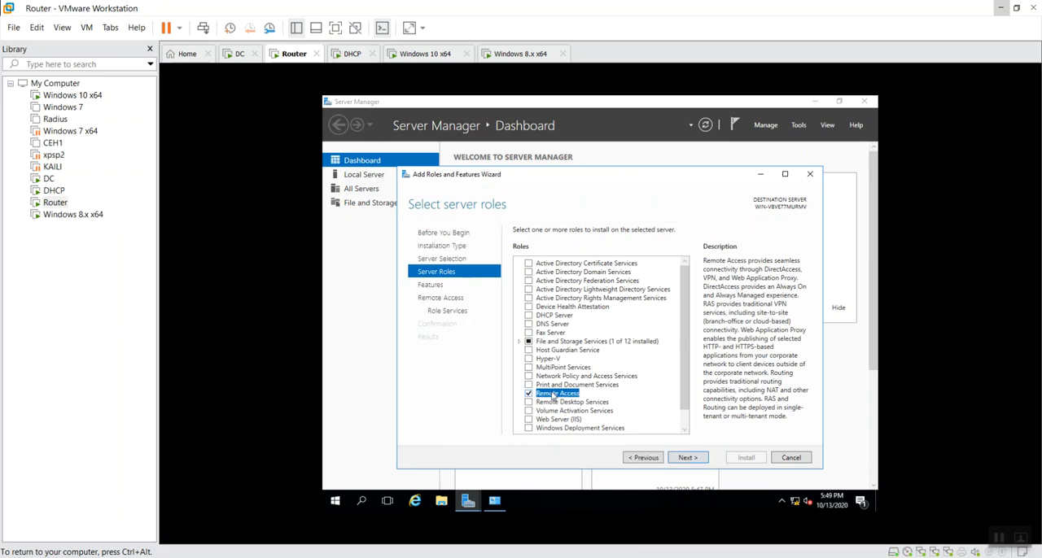
Keep the default features and select the Routing role service for Remote Access, adding its required features
{"action": "left_click", "coordinate": [688, 458]}
{"action": "left_click", "coordinate": [688, 459]}
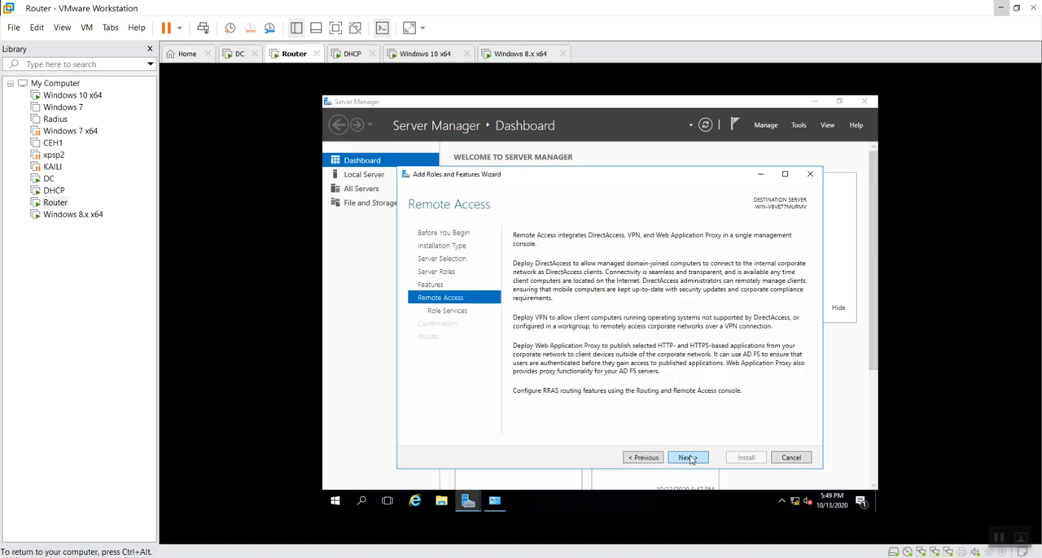
{"action": "left_click", "coordinate": [688, 458]}
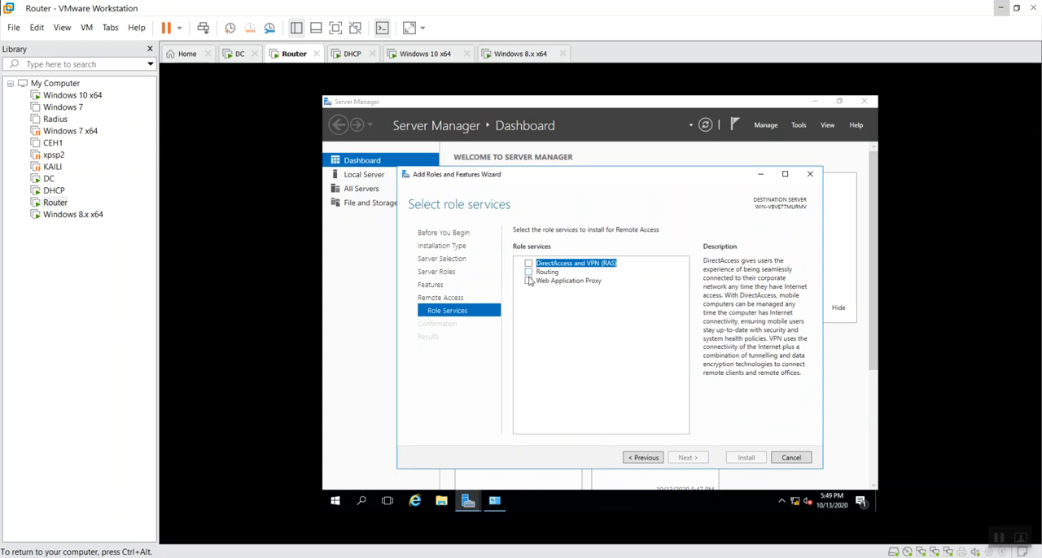
{"action": "left_click", "coordinate": [529, 273]}
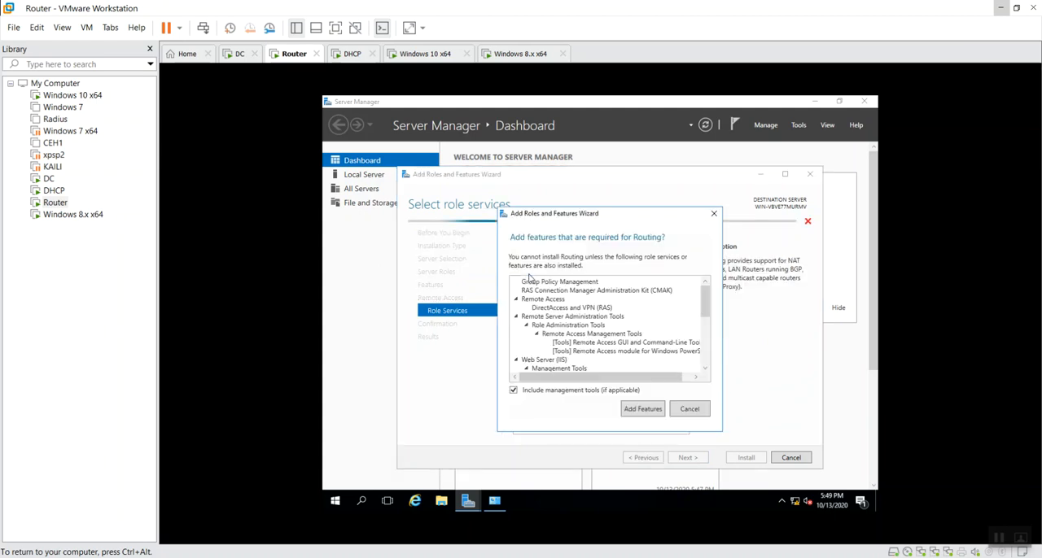
{"action": "left_click", "coordinate": [642, 410]}
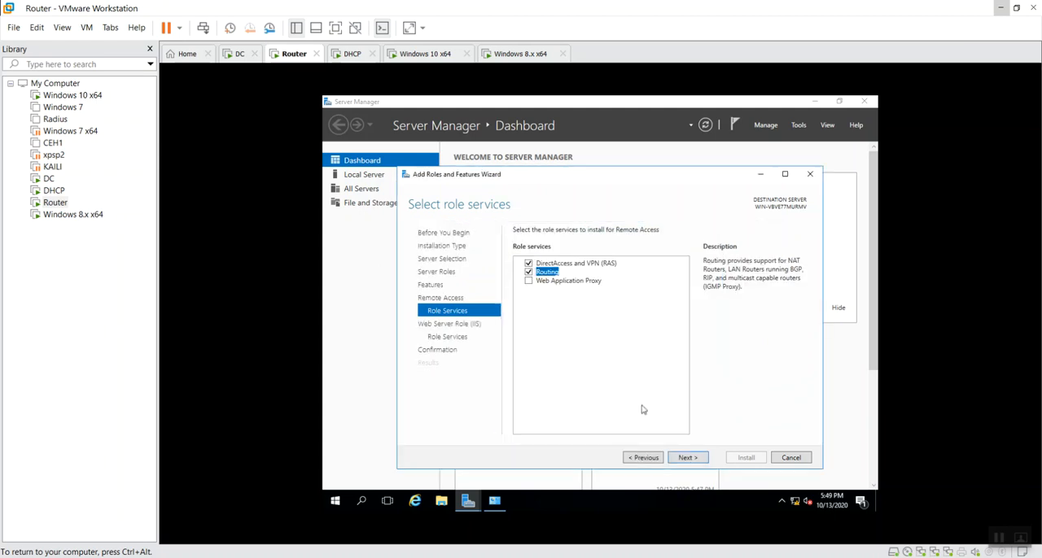
Keep the default Web Server (IIS) role services and start the Remote Access installation on the Router machine
{"action": "left_click", "coordinate": [696, 459]}
{"action": "left_click", "coordinate": [698, 459]}
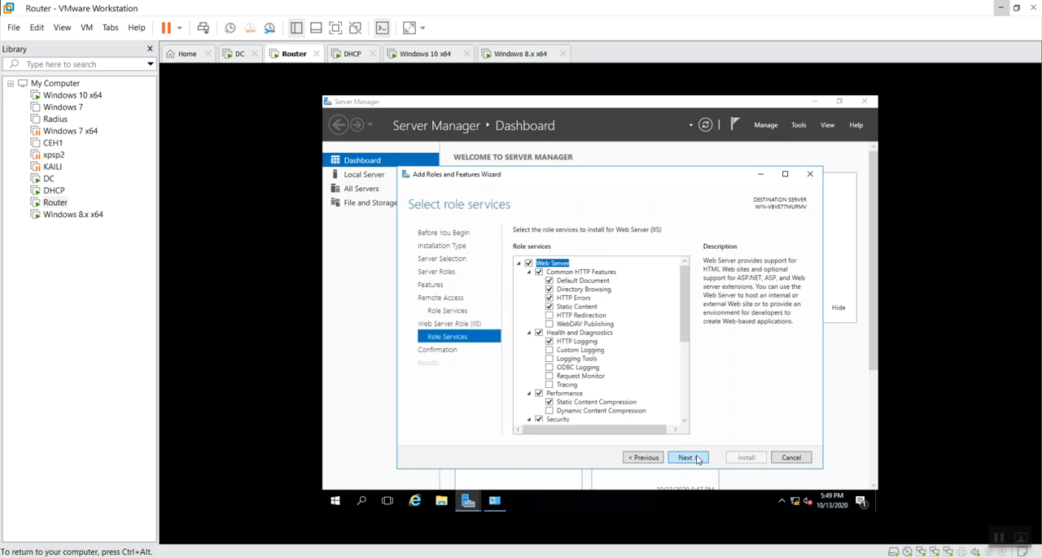
{"action": "left_click", "coordinate": [697, 459]}
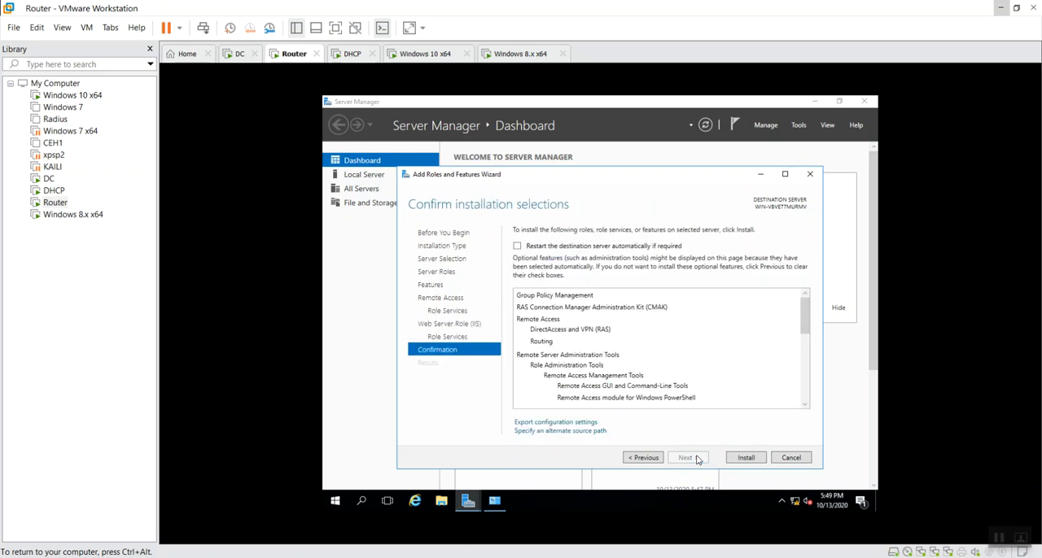
{"action": "left_click", "coordinate": [740, 458]}
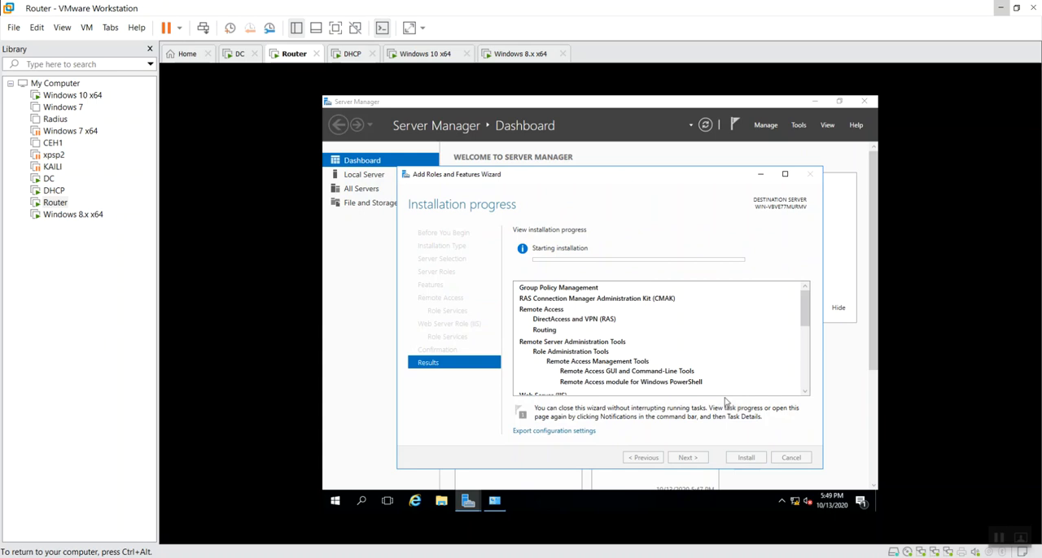
Switch to the DHCP machine and launch the DHCP post-install configuration, continuing to its authorization settings
{"action": "left_click", "coordinate": [346, 57]}
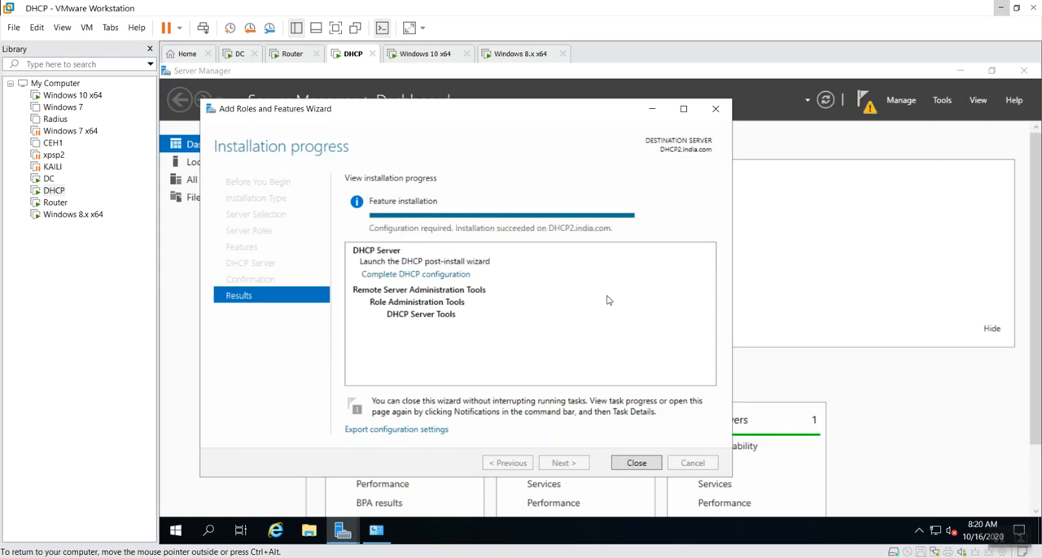
{"action": "left_click", "coordinate": [429, 276]}
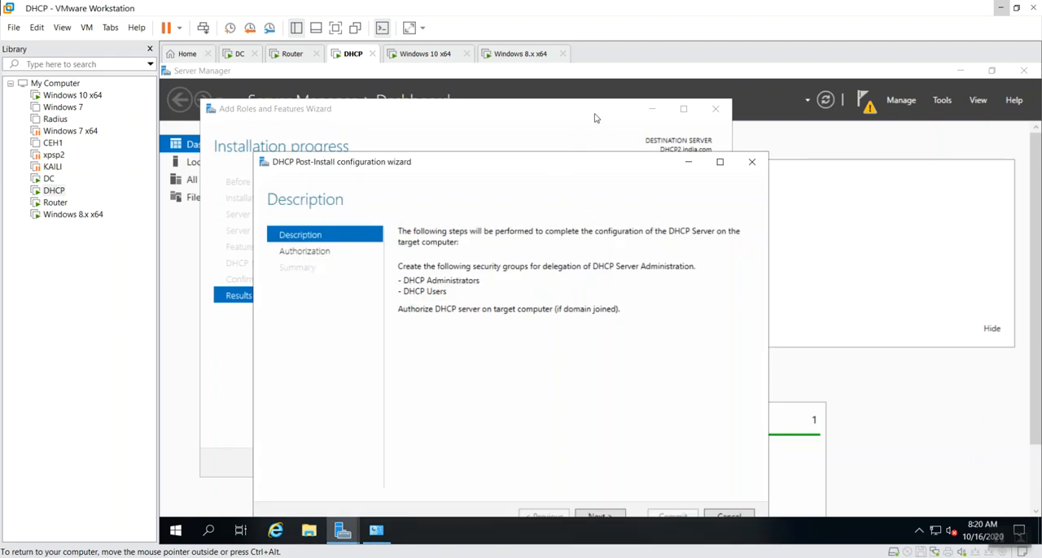
{"action": "left_click_drag", "start_coordinate": [500, 168], "coordinate": [550, 103]}
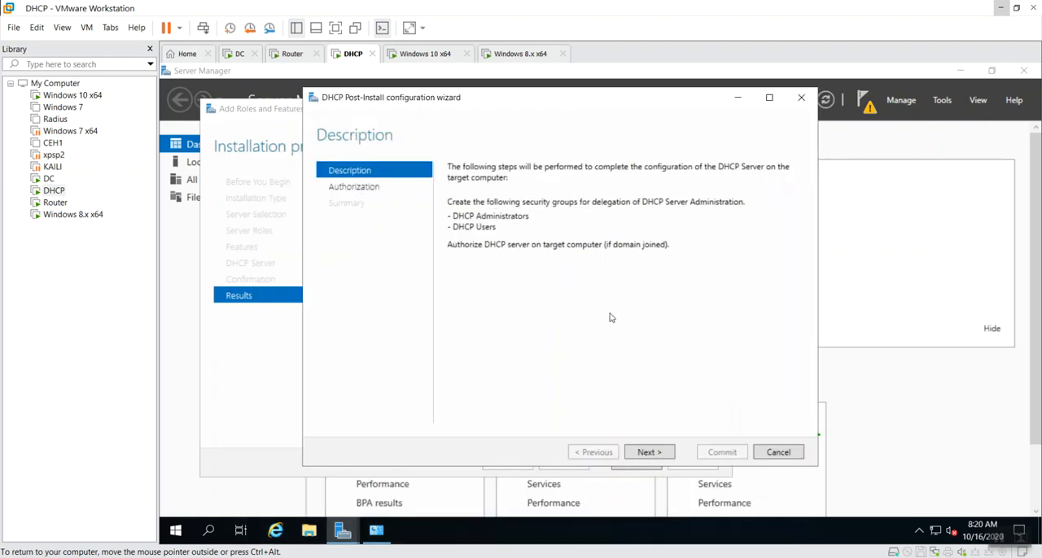
{"action": "left_click", "coordinate": [650, 451]}
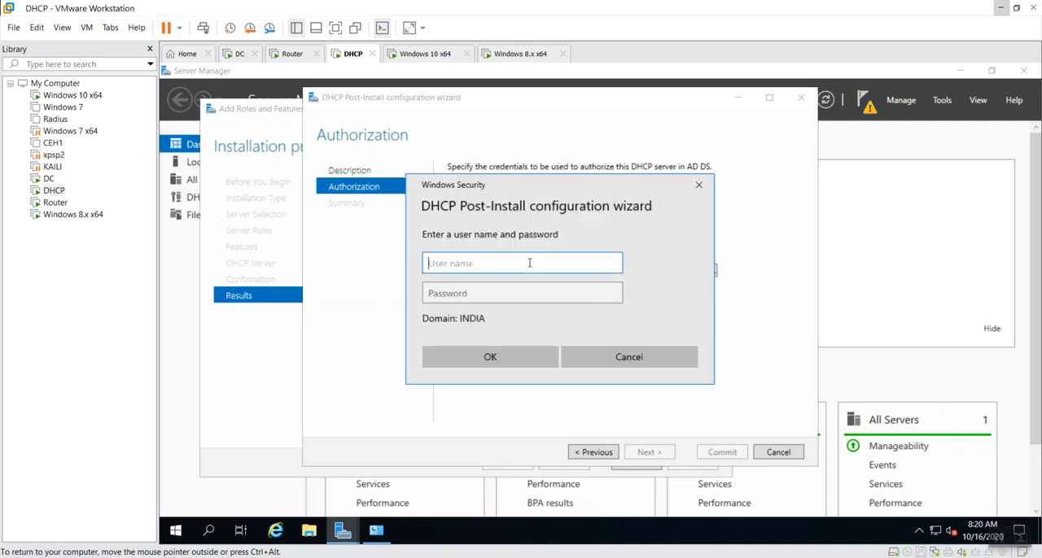
Specify alternate credentials for authorizing the DHCP server, using administrator as the user name and entering the account password
{"action": "type", "text": "administrator"}
{"action": "key", "text": "Tab"}
{"action": "type", "text": "P●●●●●"}
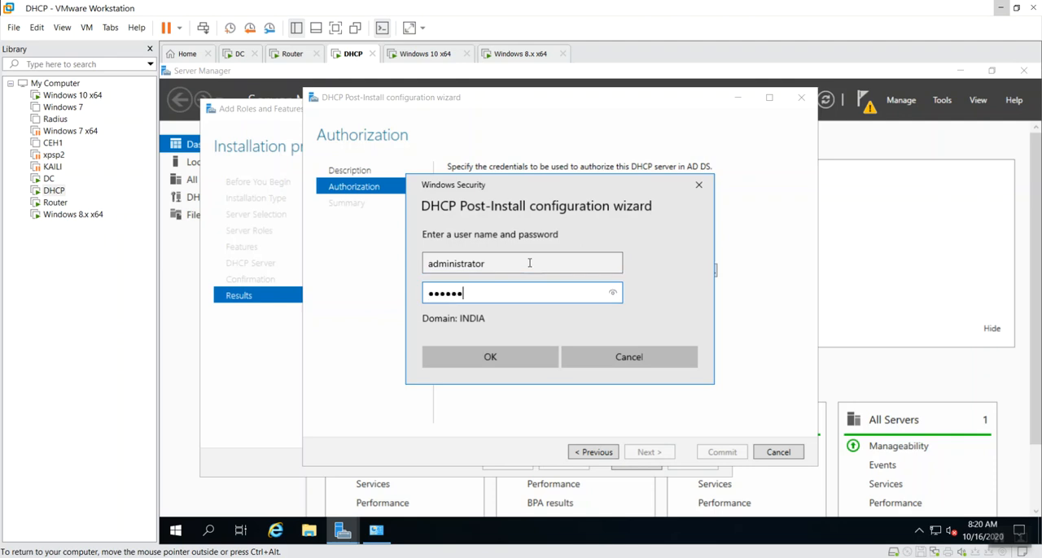
{"action": "type", "text": "●●●"}
{"action": "key", "text": "Return"}
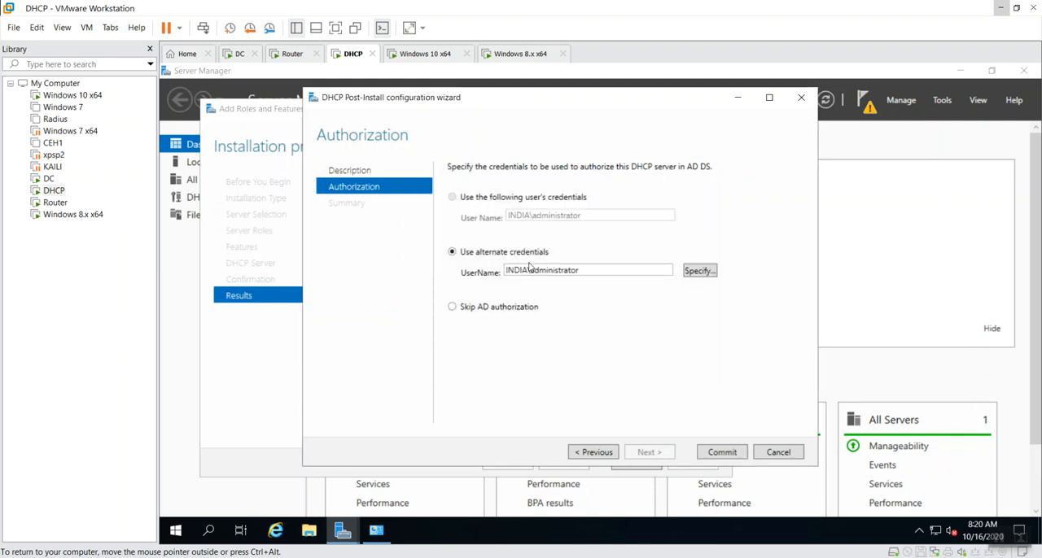
Commit the DHCP post-install configuration and close both the post-install and the Add Roles and Features wizards
{"action": "left_click", "coordinate": [705, 453]}
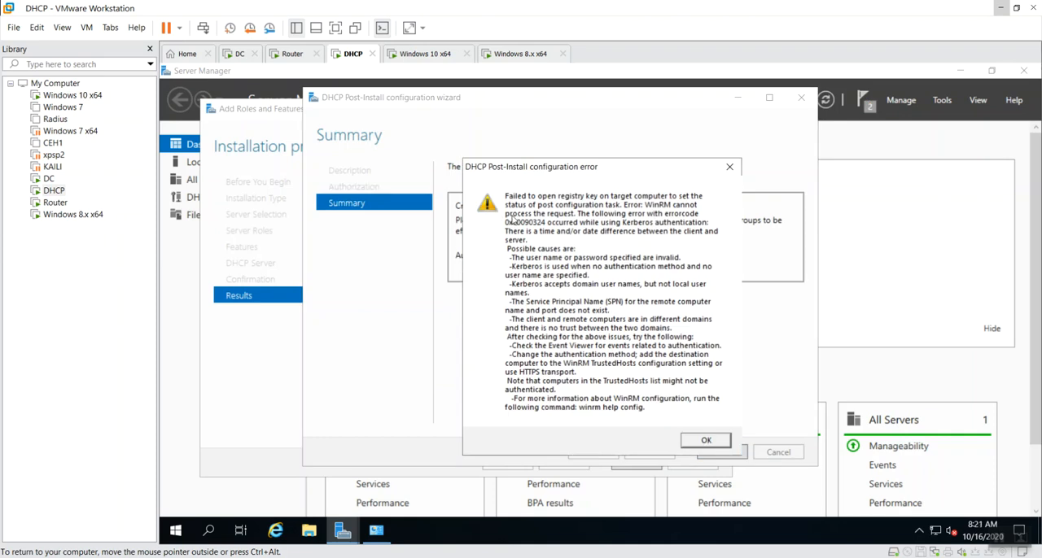
{"action": "left_click", "coordinate": [707, 441]}
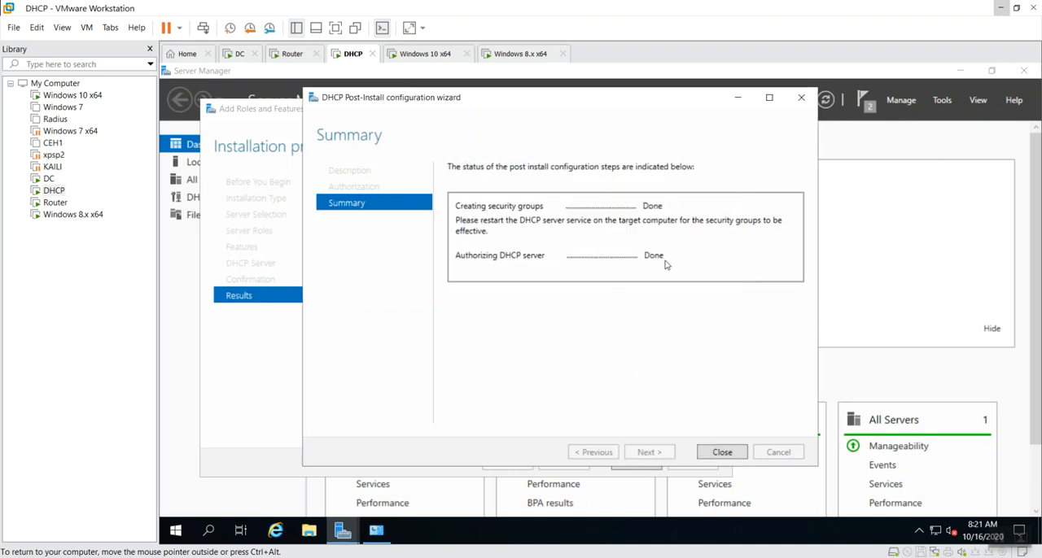
{"action": "left_click", "coordinate": [722, 453]}
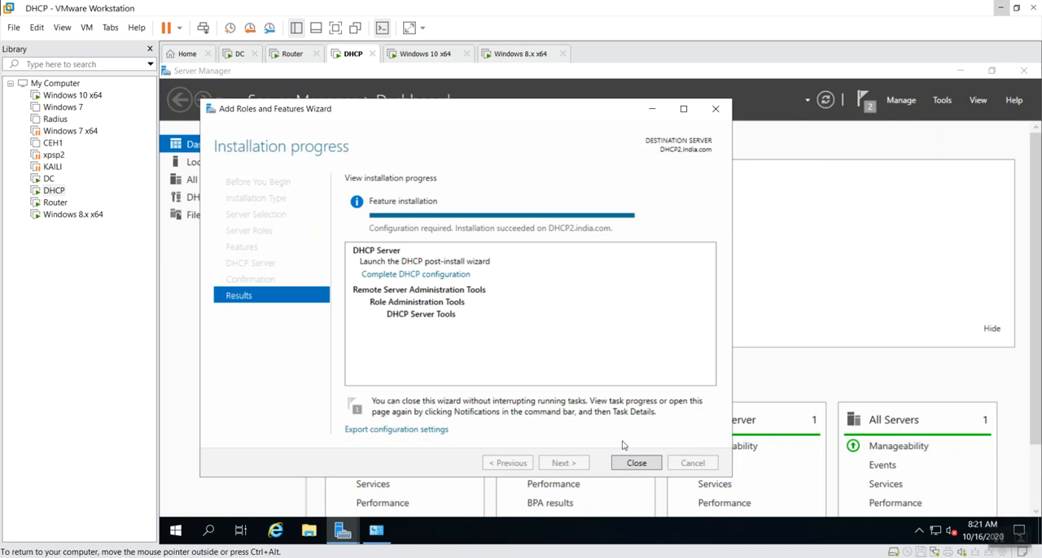
{"action": "left_click", "coordinate": [633, 464]}
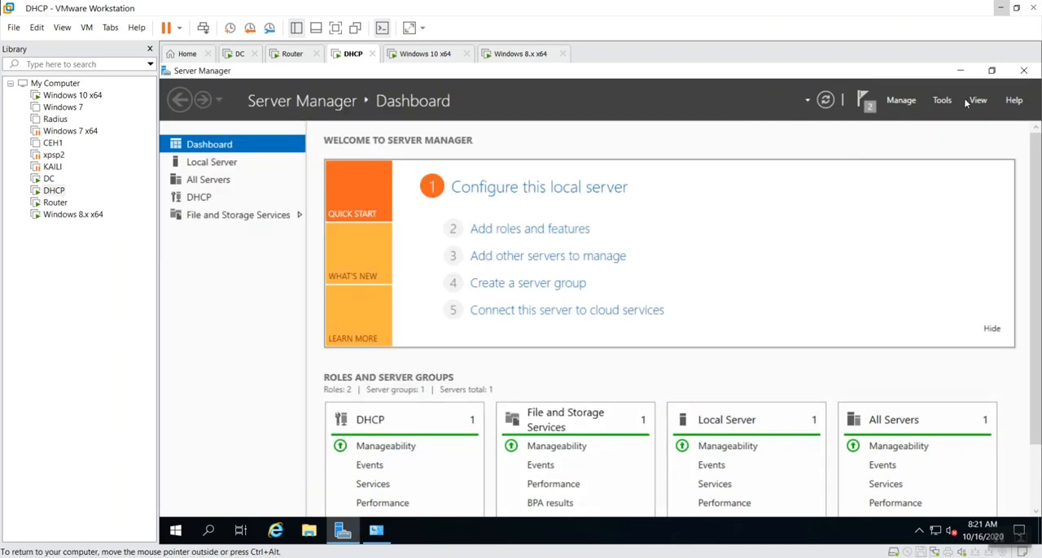
Close Server Manager and log off the current session on the DHCP machine
{"action": "left_click", "coordinate": [1024, 72]}
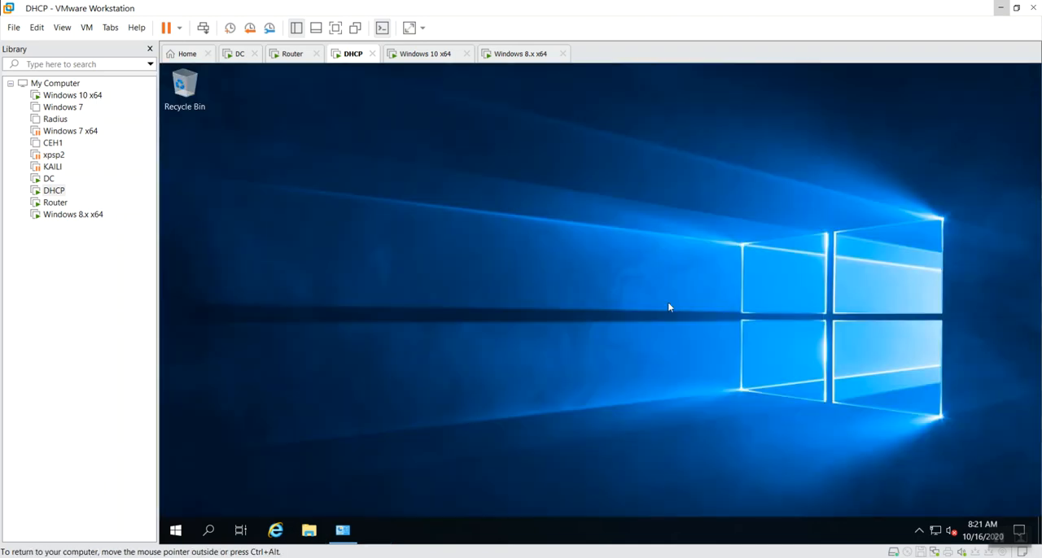
{"action": "key", "text": "super+r"}
{"action": "type", "text": "lo"}
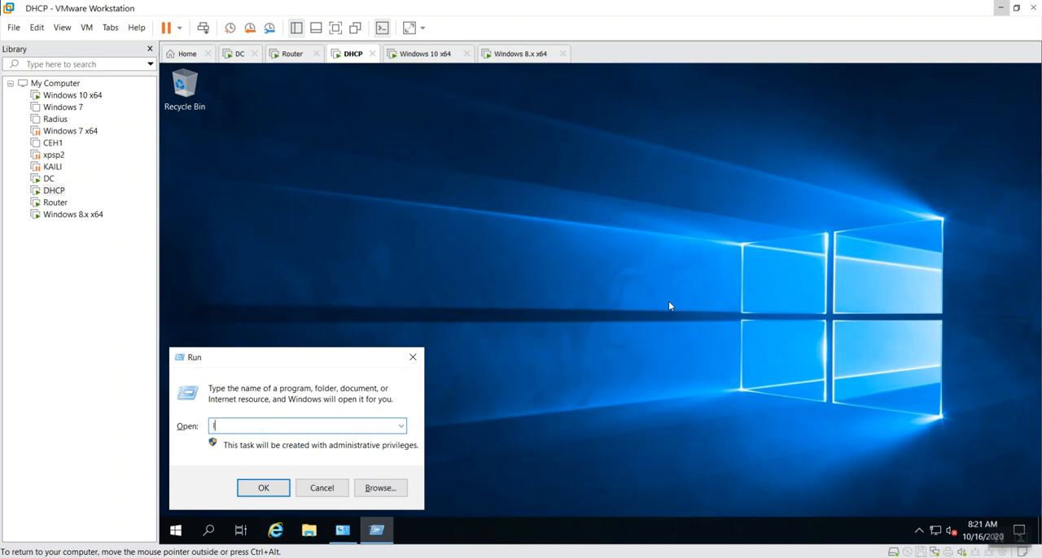
{"action": "key", "text": "Return"}
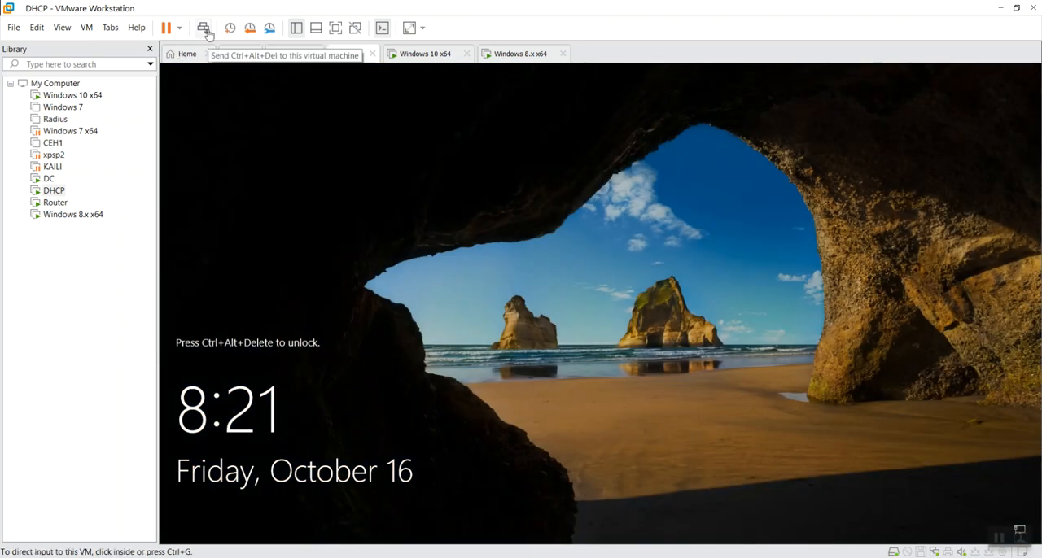
Unlock the DHCP machine's sign-in screen and sign back in as INDIA\administrator with the account password
{"action": "left_click", "coordinate": [205, 31]}
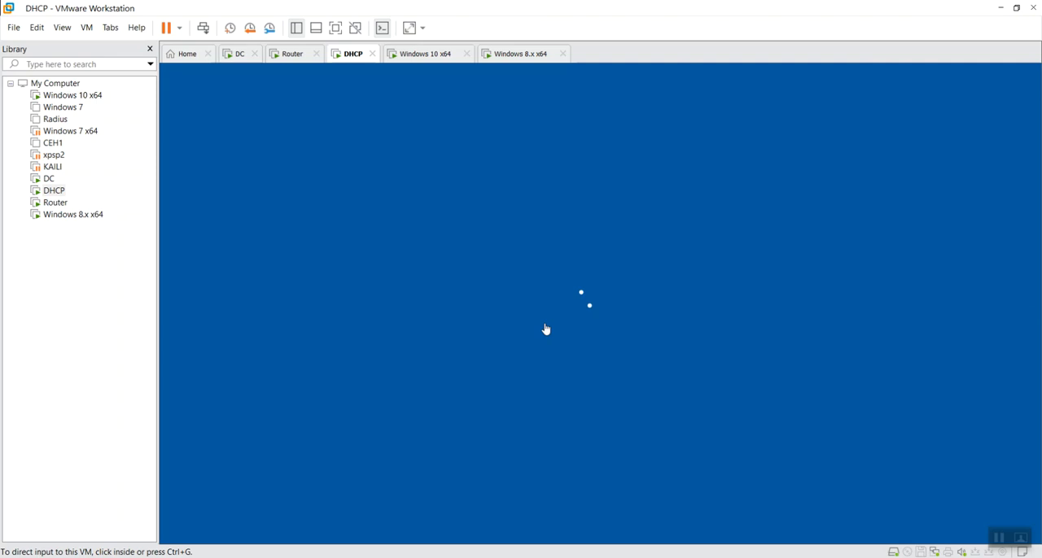
{"action": "type", "text": "********"}
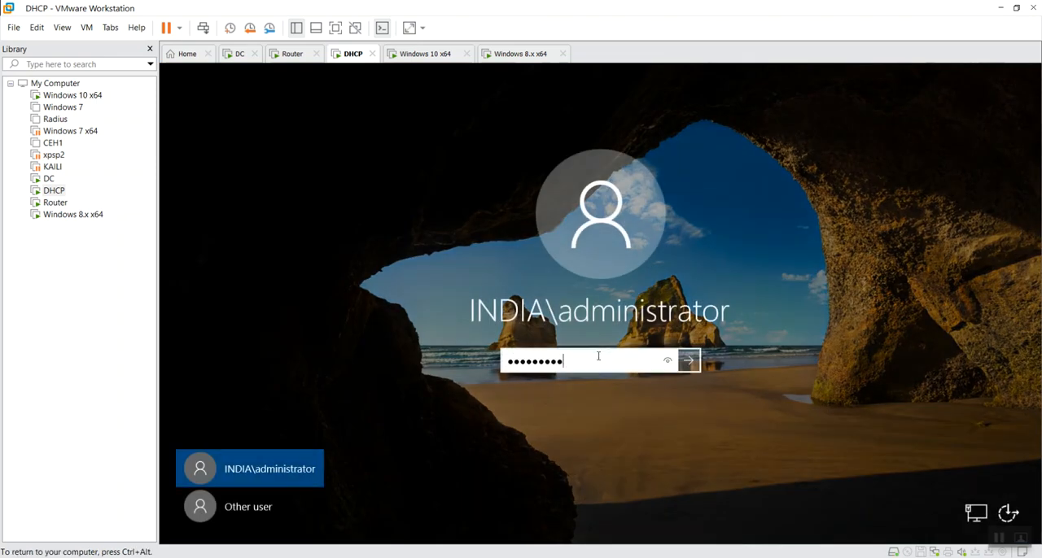
{"action": "key", "text": "Return"}
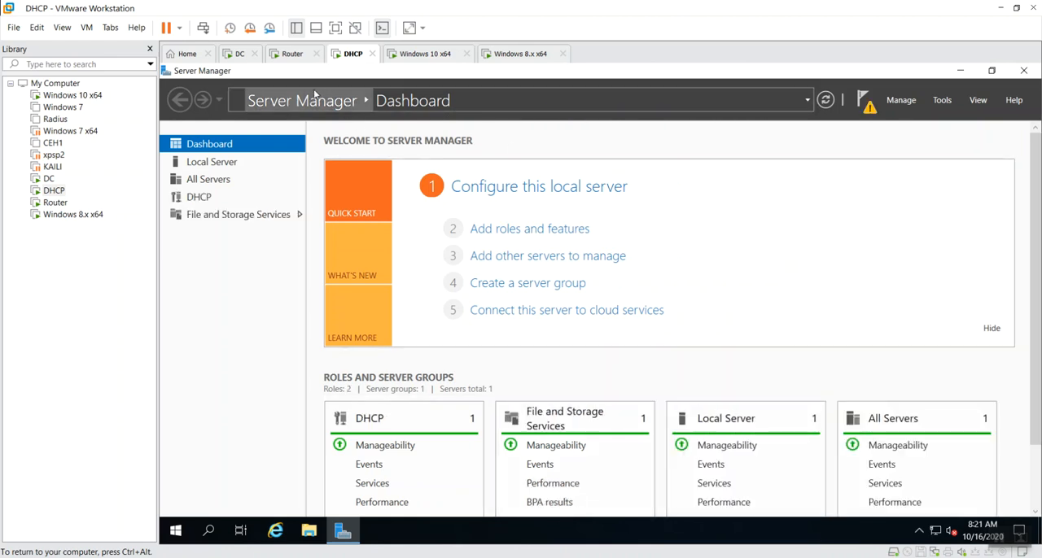
Check the Remote Access installation on the Router machine and return to the DHCP machine
{"action": "left_click", "coordinate": [294, 55]}
{"action": "left_click", "coordinate": [626, 328]}
{"action": "left_click", "coordinate": [351, 54]}
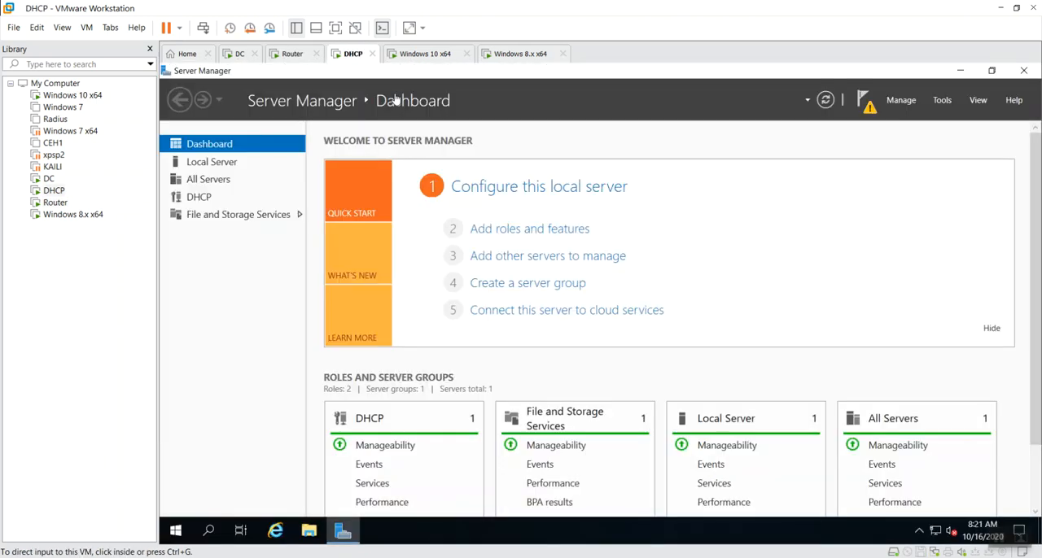
Run the pending DHCP post-deployment configuration again with the INDIA\administrator credentials and close its wizard
{"action": "left_click", "coordinate": [865, 99]}
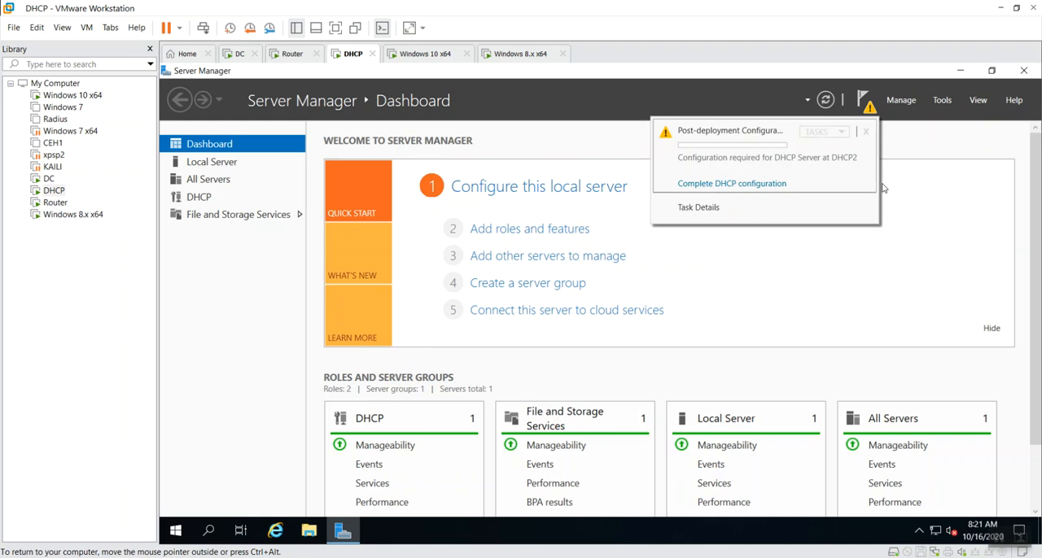
{"action": "left_click", "coordinate": [735, 184]}
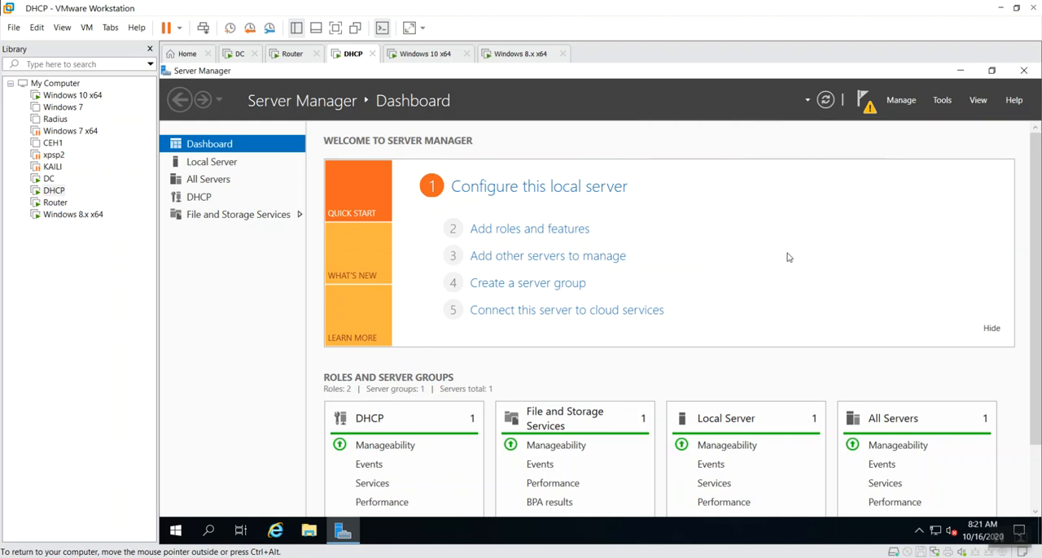
{"action": "left_click", "coordinate": [526, 446]}
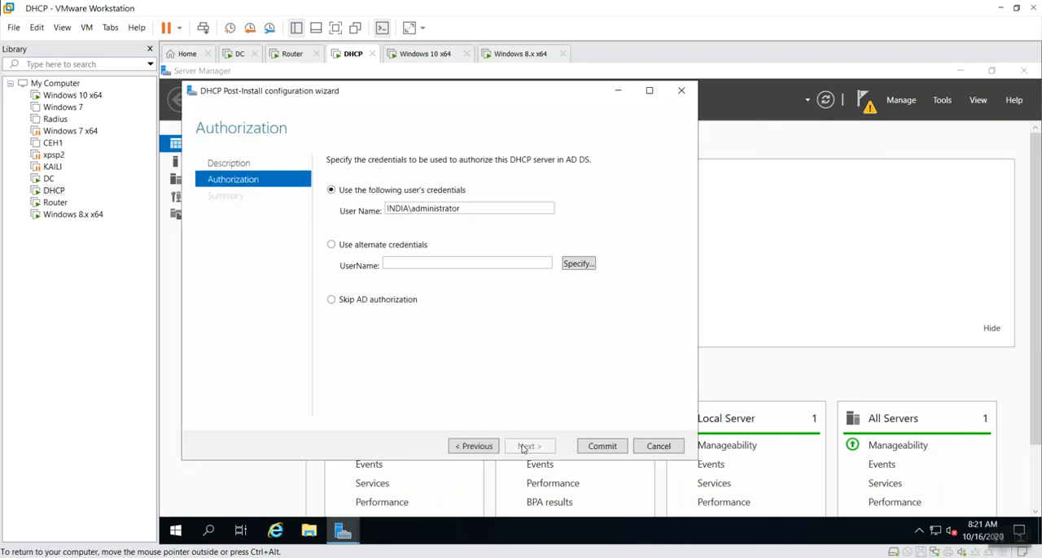
{"action": "left_click", "coordinate": [594, 448]}
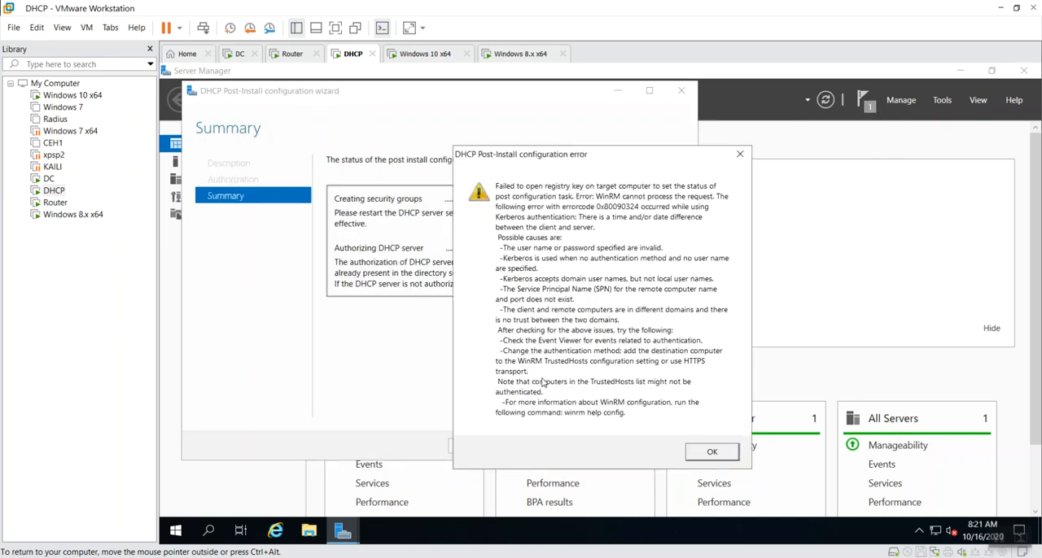
{"action": "left_click", "coordinate": [711, 454]}
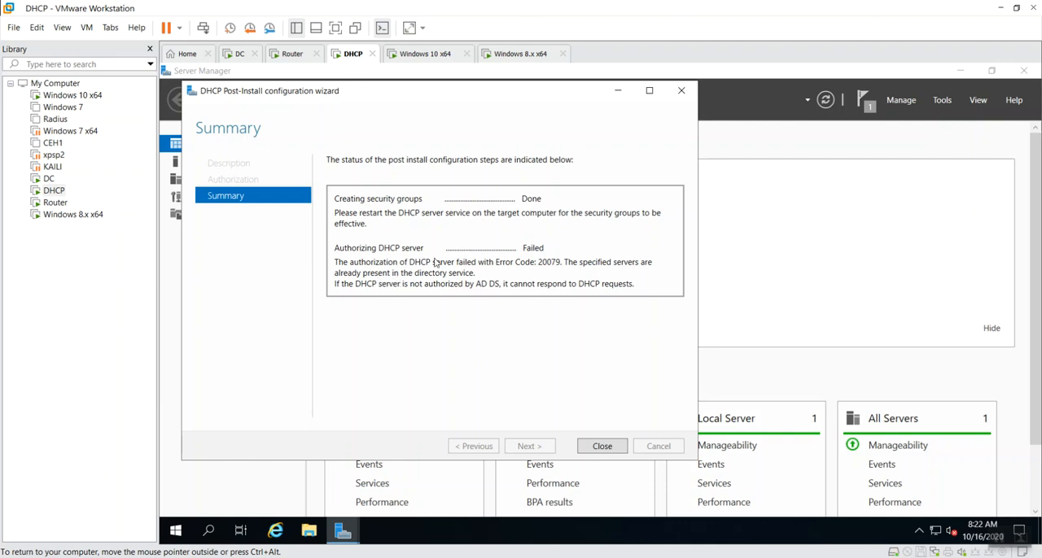
{"action": "left_click", "coordinate": [612, 449]}
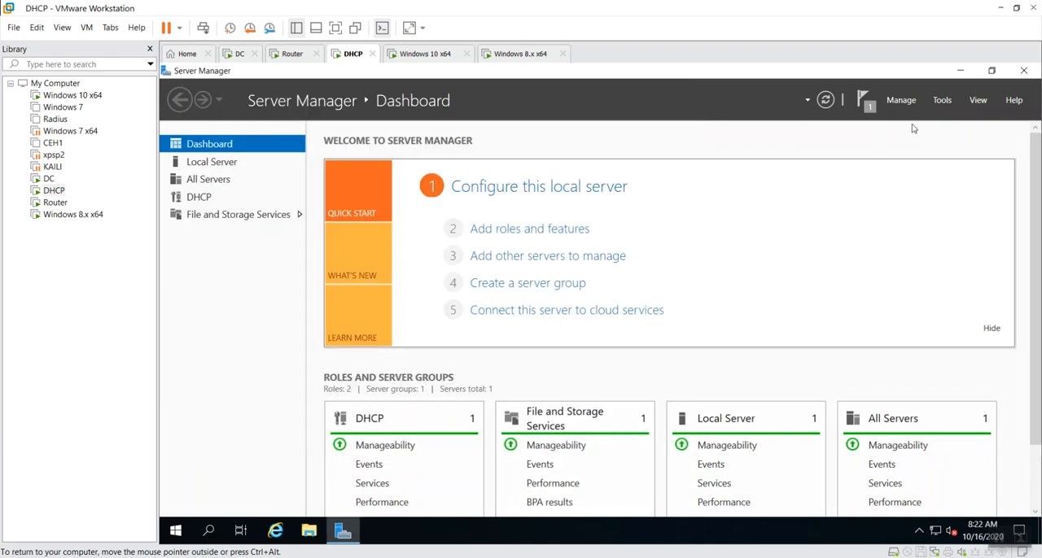
Open the DHCP management console, expand dhcp2.india.com to its IPv4 node and maximize the window
{"action": "left_click", "coordinate": [940, 99]}
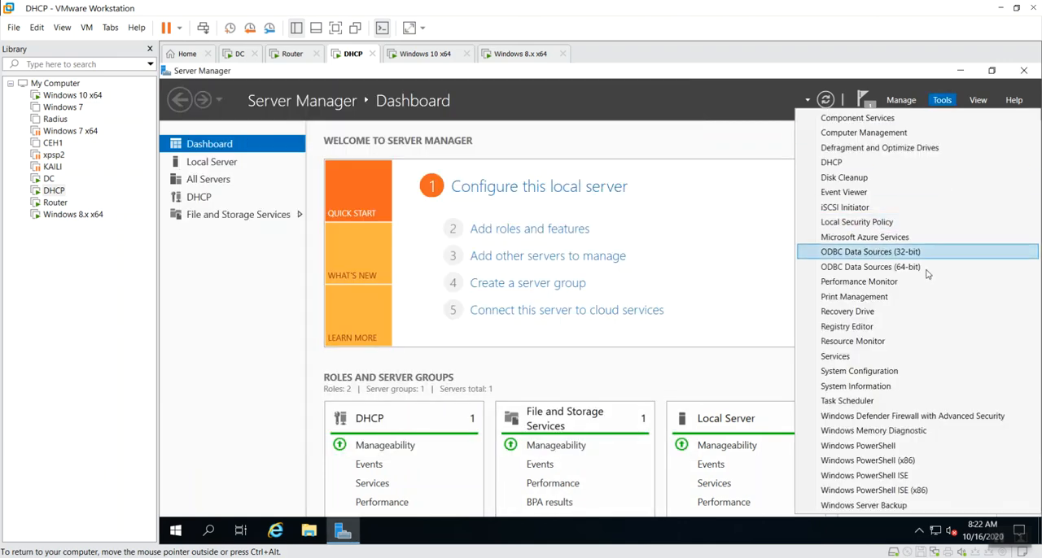
{"action": "left_click", "coordinate": [852, 164]}
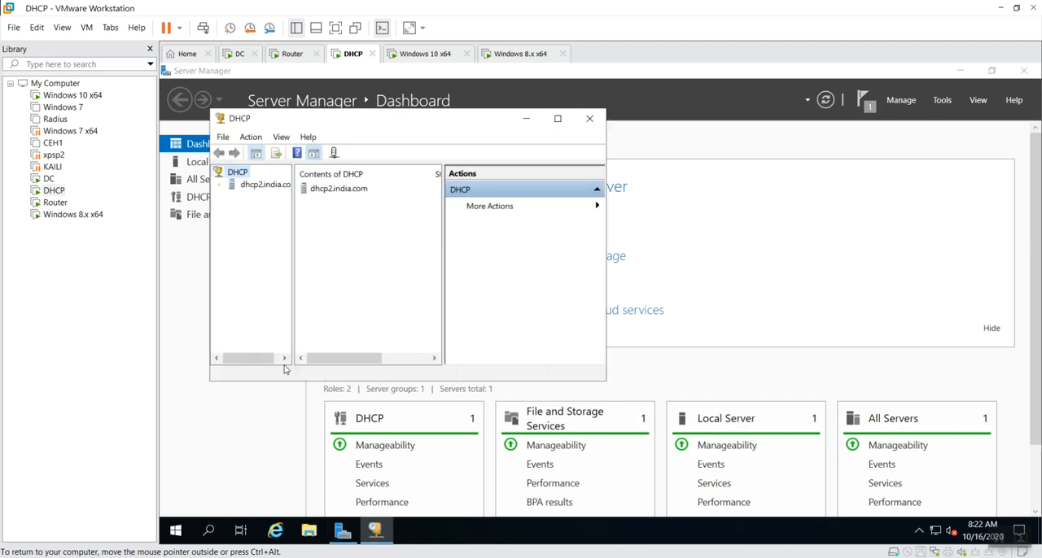
{"action": "left_click", "coordinate": [273, 184]}
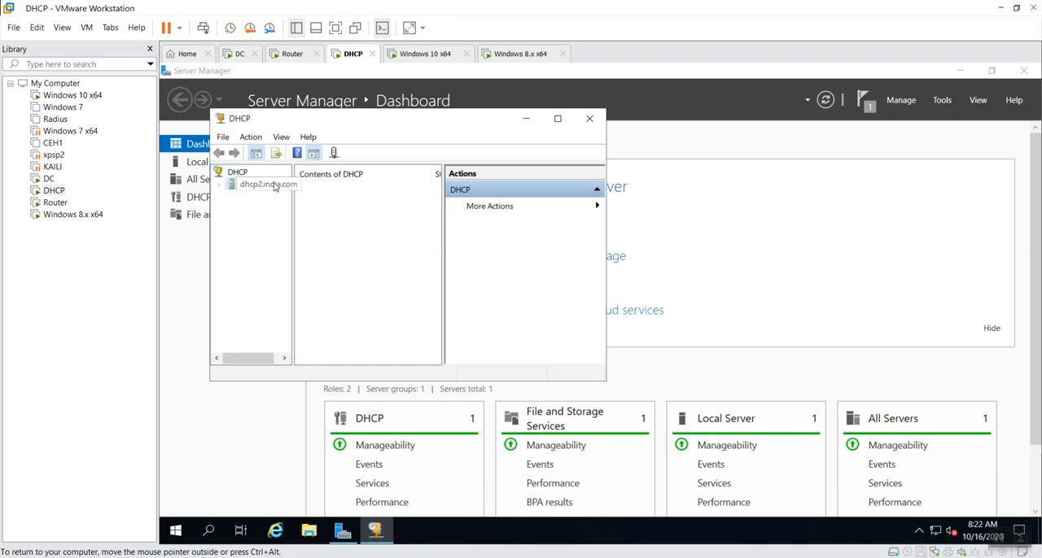
{"action": "double_click", "coordinate": [317, 189]}
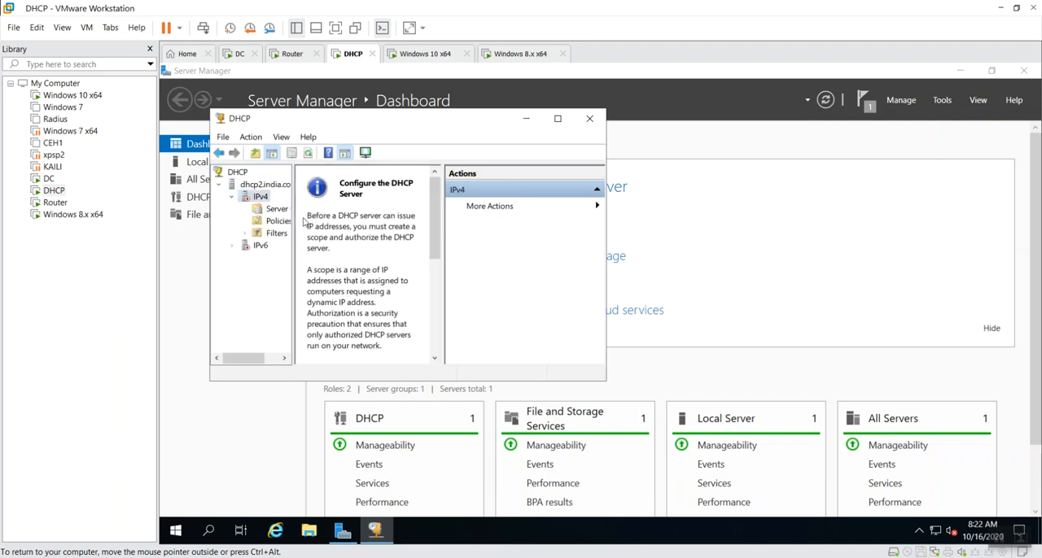
{"action": "left_click", "coordinate": [558, 118]}
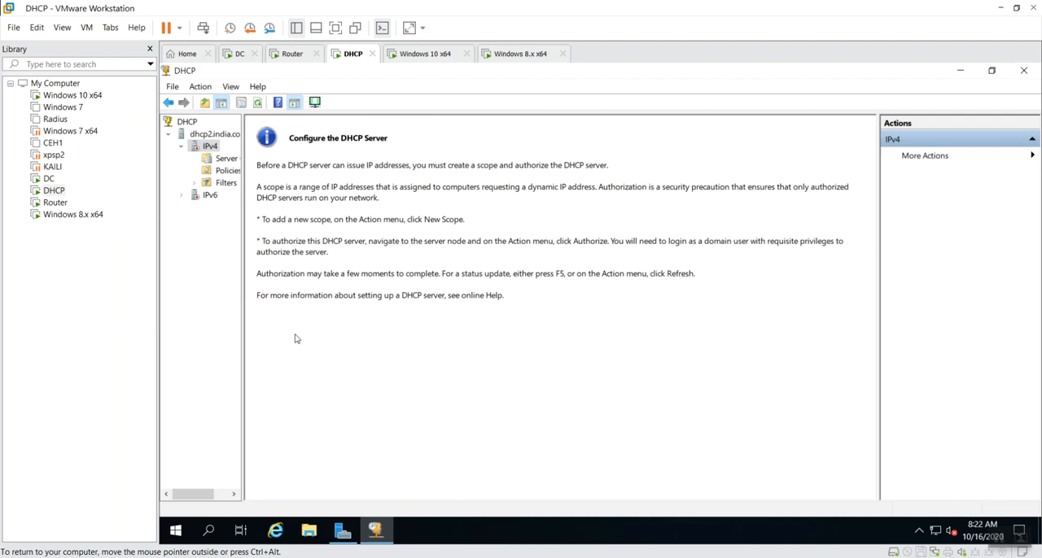
Widen the DHCP console tree so the full node names fit, and refresh the IPv4 node
{"action": "left_click_drag", "start_coordinate": [242, 379], "coordinate": [372, 372]}
{"action": "right_click", "coordinate": [205, 147]}
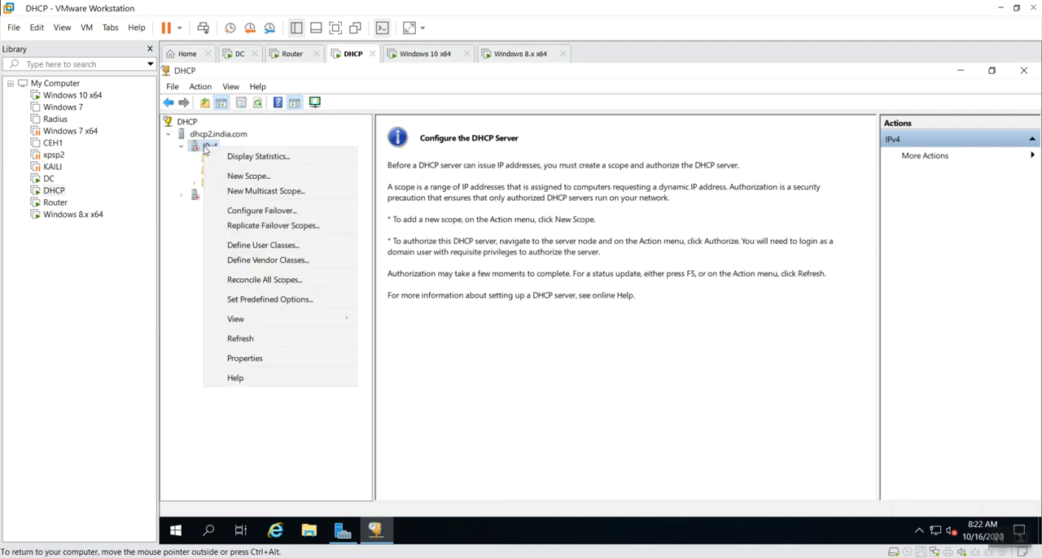
{"action": "left_click", "coordinate": [275, 339]}
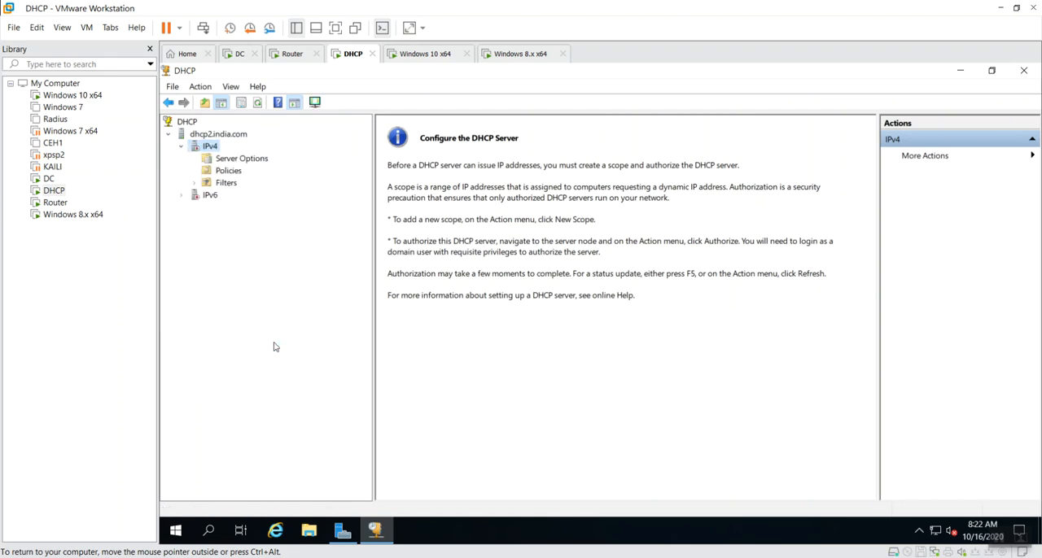
Start a new IPv4 scope named scope1 and continue to its IP address range settings
{"action": "right_click", "coordinate": [212, 148]}
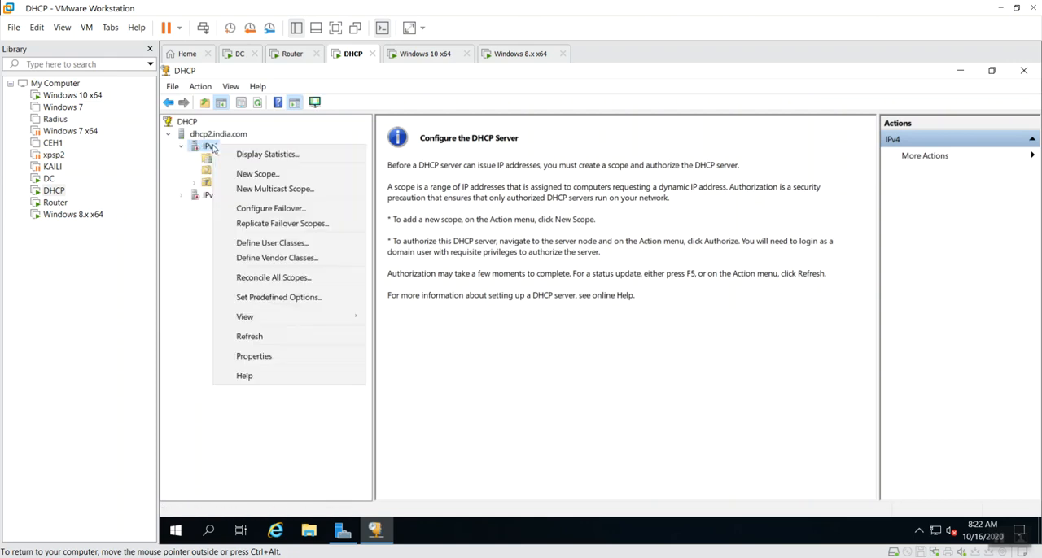
{"action": "left_click", "coordinate": [245, 173]}
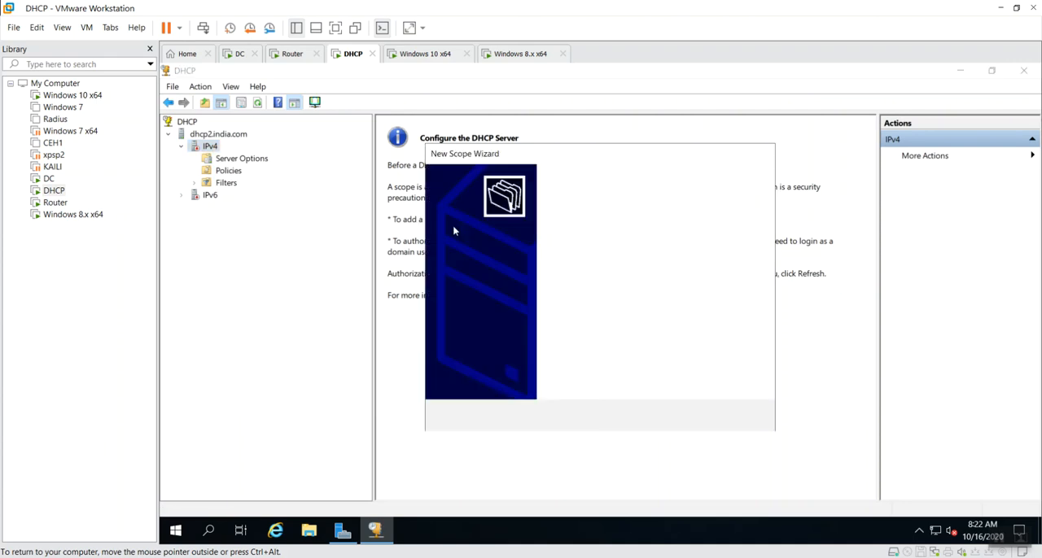
{"action": "left_click", "coordinate": [686, 418]}
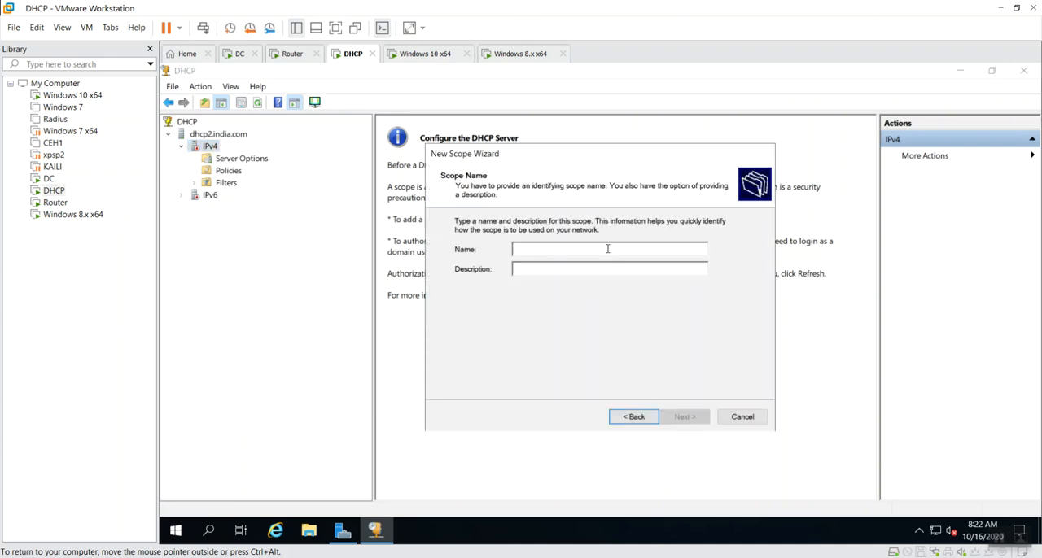
{"action": "type", "text": "scope1"}
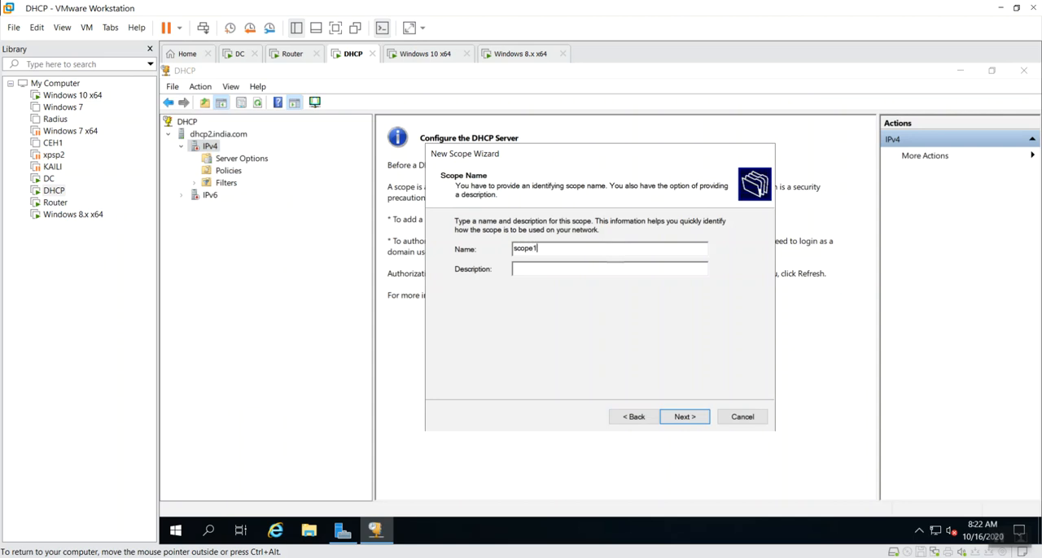
{"action": "left_click", "coordinate": [699, 421]}
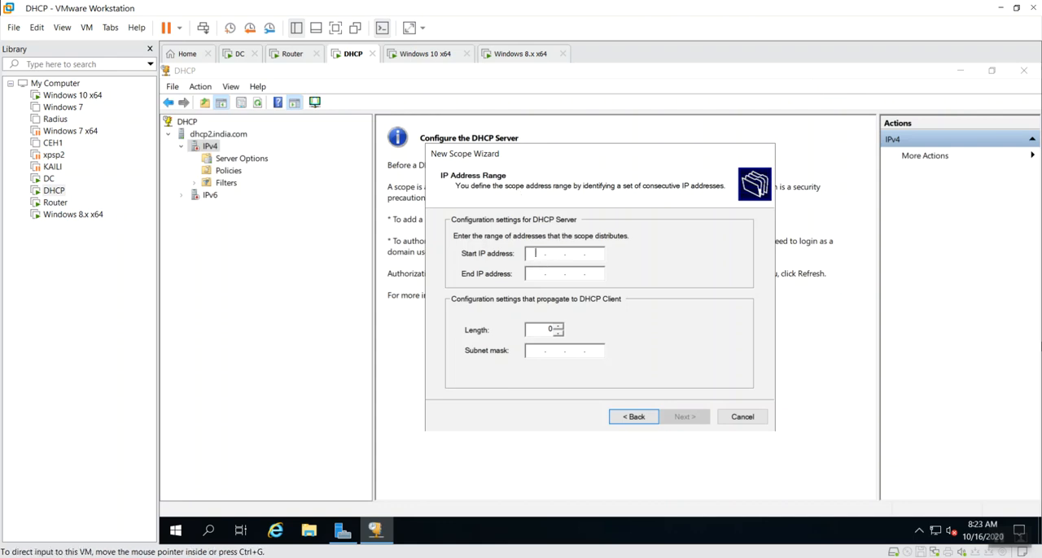
Set the scope's IP address range from 10.0.2.10 to 10.0.2.20
{"action": "type", "text": "1 "}
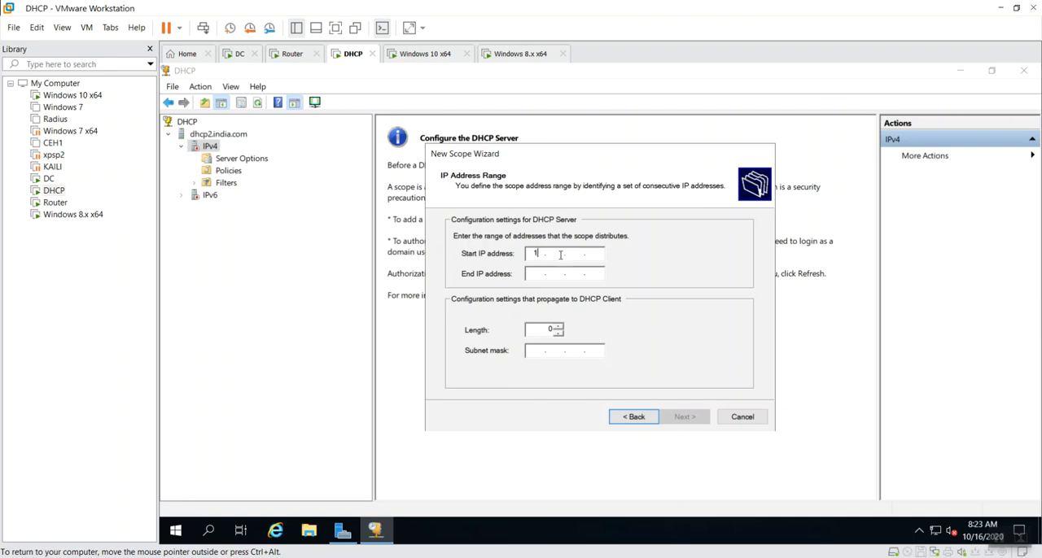
{"action": "type", "text": "0 . 0 . "}
{"action": "type", "text": "0"}
{"action": "key", "text": "BackSpace"}
{"action": "key", "text": "BackSpace"}
{"action": "type", "text": "0.2"}
{"action": "type", "text": "10"}
{"action": "key", "text": "Tab"}
{"action": "type", "text": "10.0.2."}
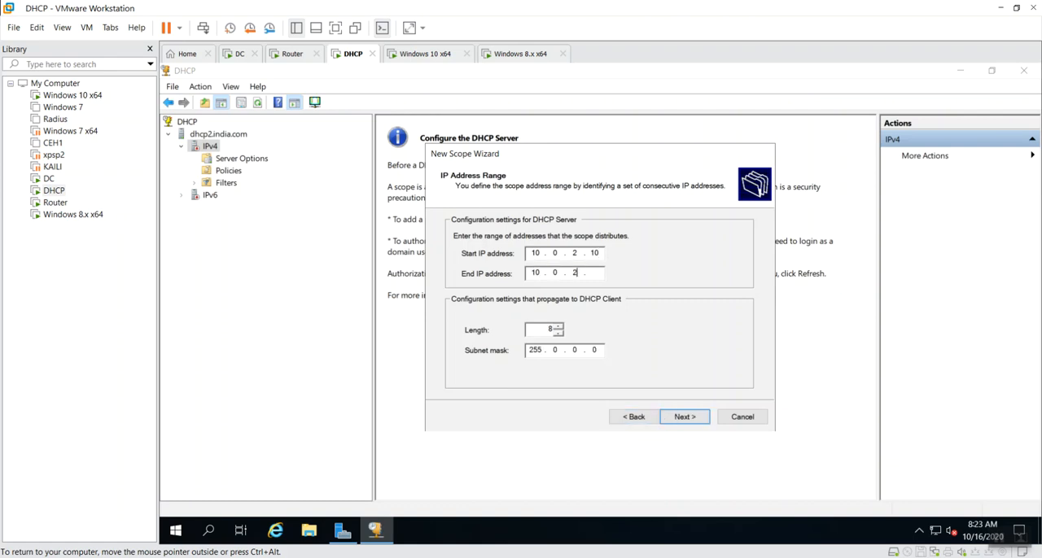
{"action": "type", "text": "20"}
{"action": "left_click", "coordinate": [598, 254]}
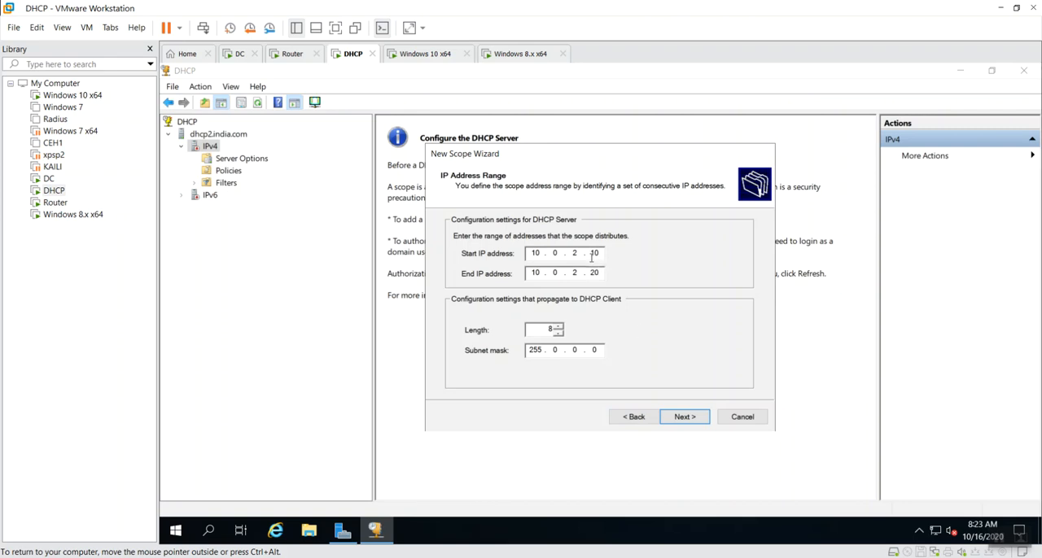
Accept the default exclusions and lease duration, choose to configure the DHCP options now, and add 10.0.2.23 as the scope's default gateway
{"action": "left_click", "coordinate": [697, 422]}
{"action": "left_click", "coordinate": [697, 423]}
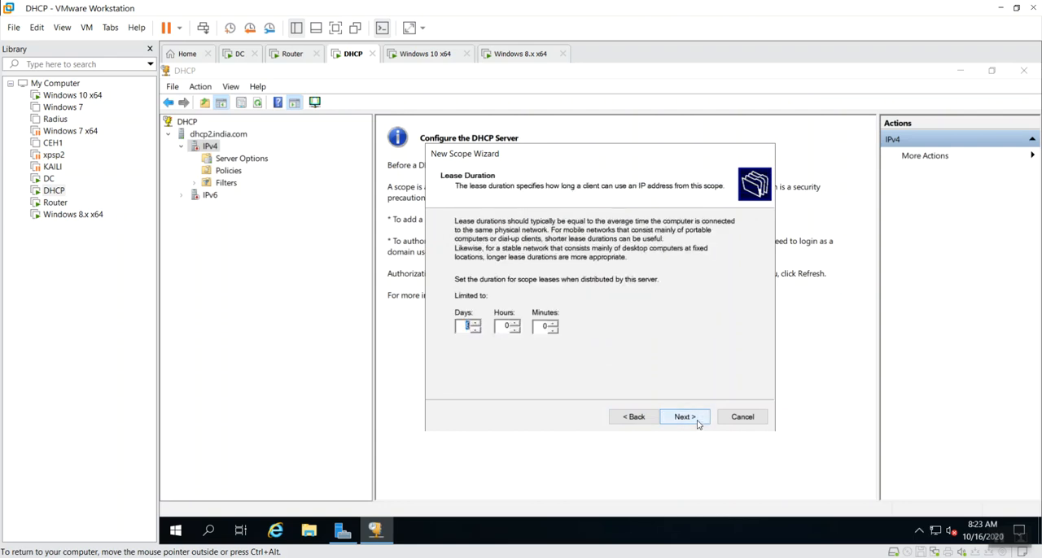
{"action": "left_click", "coordinate": [697, 422]}
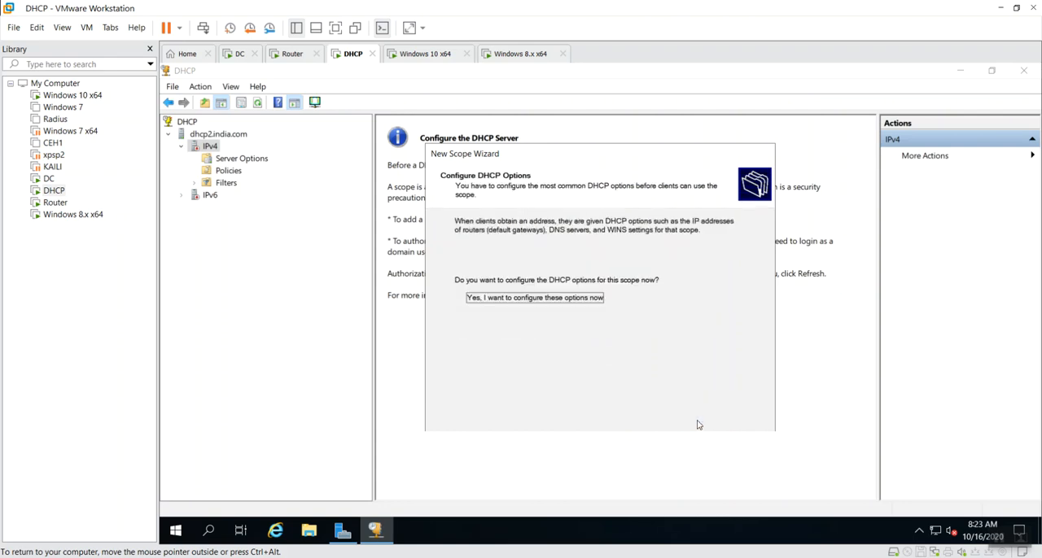
{"action": "left_click", "coordinate": [697, 422]}
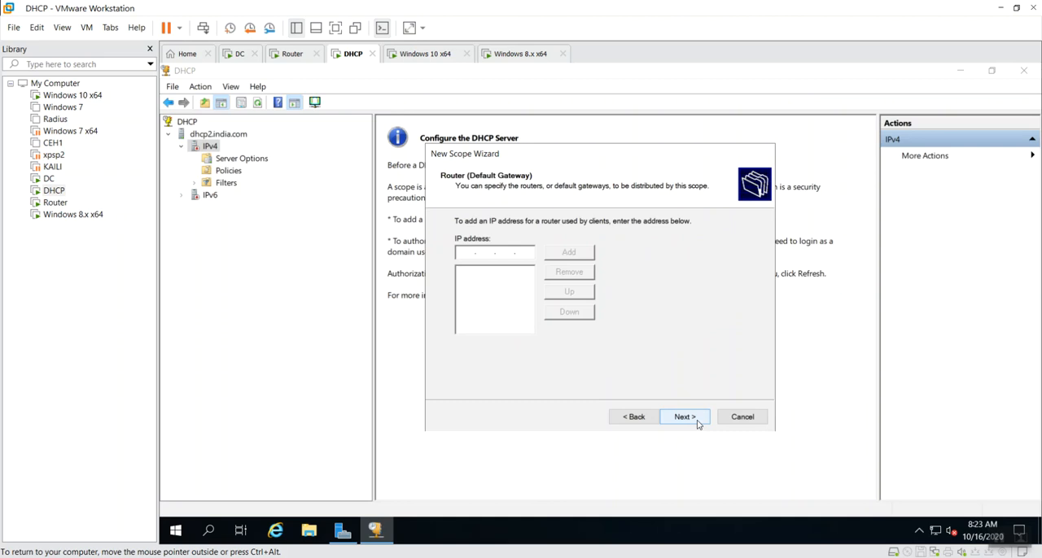
{"action": "type", "text": "10.0.0"}
{"action": "key", "text": "BackSpace"}
{"action": "type", "text": "2 . 23"}
{"action": "left_click", "coordinate": [580, 254]}
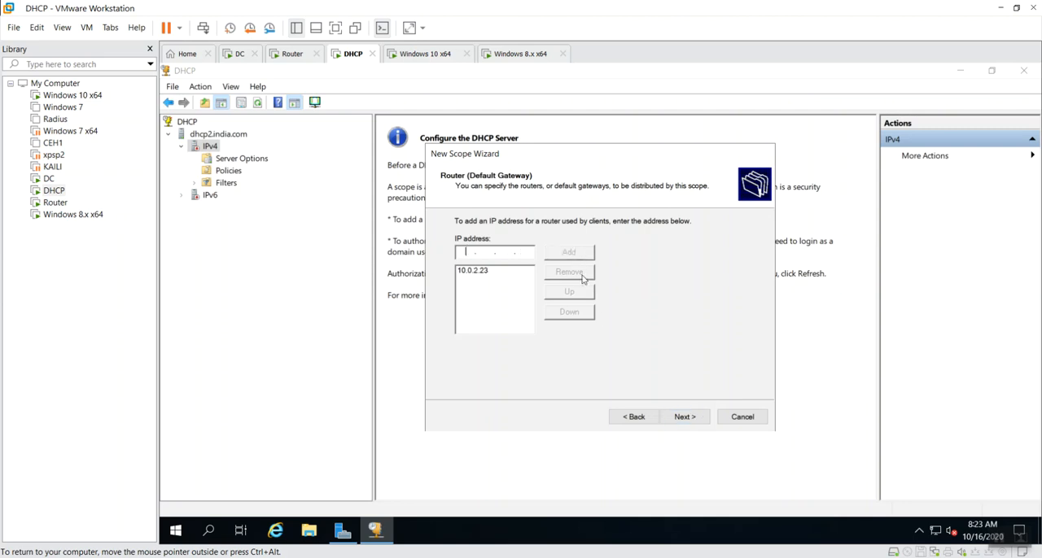
{"action": "left_click", "coordinate": [480, 275]}
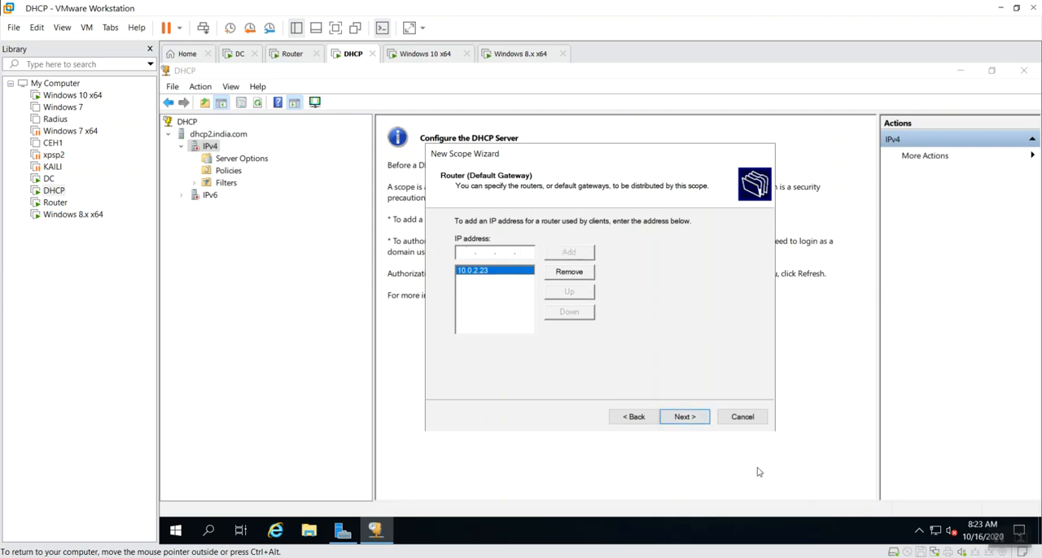
Accept the default DNS settings, leave the WINS servers empty, and finish creating scope1 as an active scope
{"action": "left_click", "coordinate": [682, 417]}
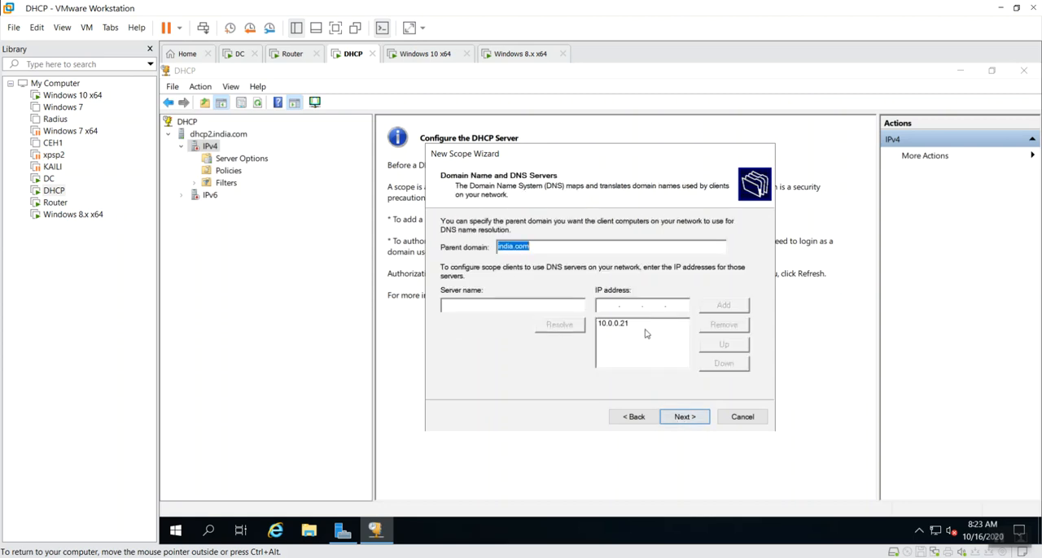
{"action": "left_click", "coordinate": [685, 416]}
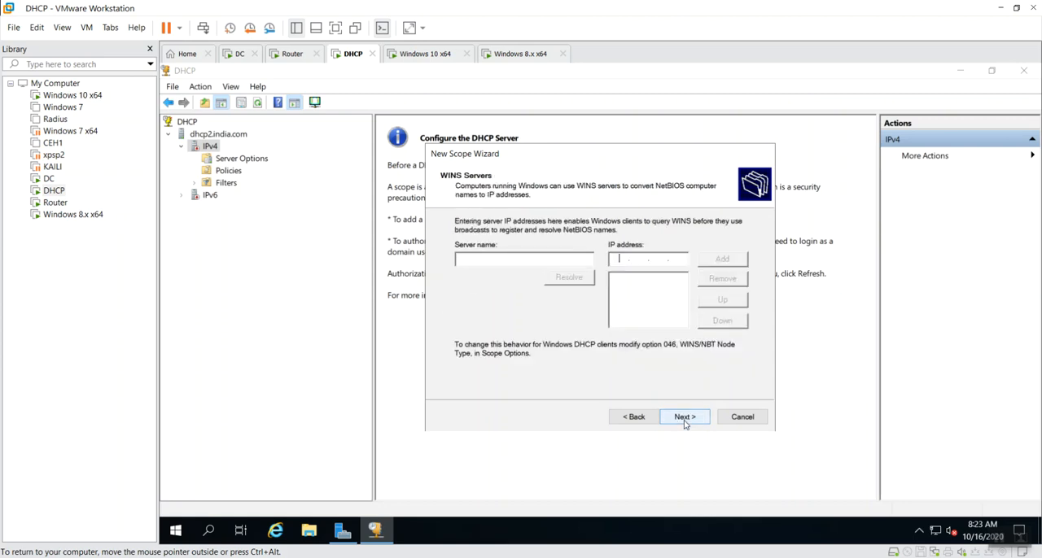
{"action": "left_click", "coordinate": [685, 417]}
{"action": "left_click", "coordinate": [685, 417]}
{"action": "left_click", "coordinate": [685, 417]}
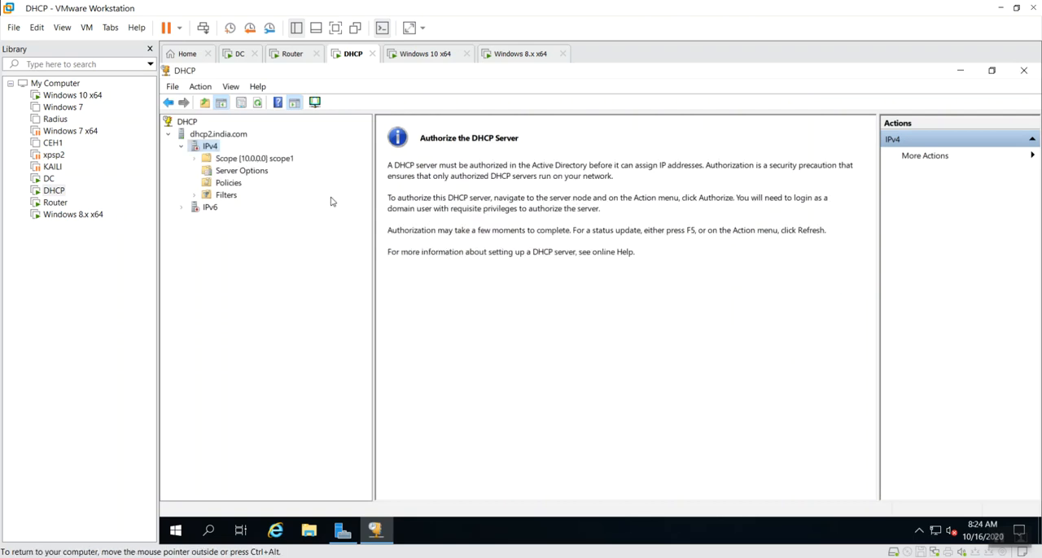
Start another new IPv4 scope named scope2 and continue to its IP address range settings
{"action": "right_click", "coordinate": [209, 147]}
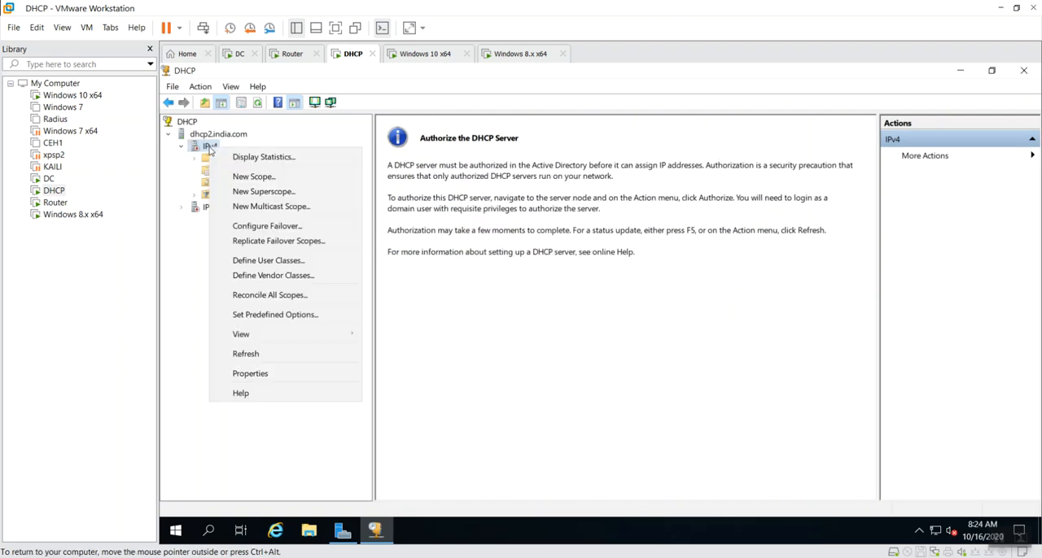
{"action": "left_click", "coordinate": [265, 177]}
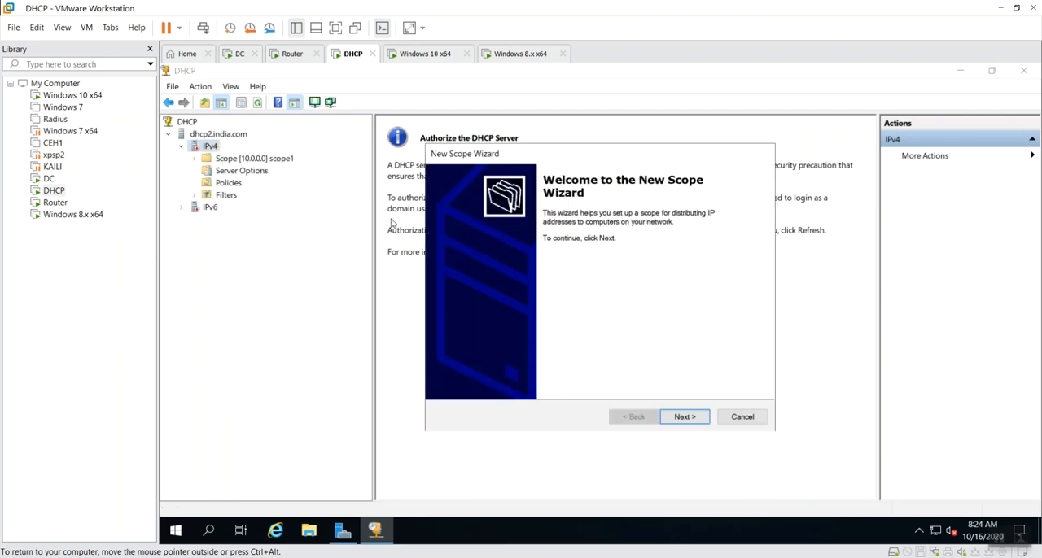
{"action": "left_click", "coordinate": [695, 423]}
{"action": "type", "text": "scpo"}
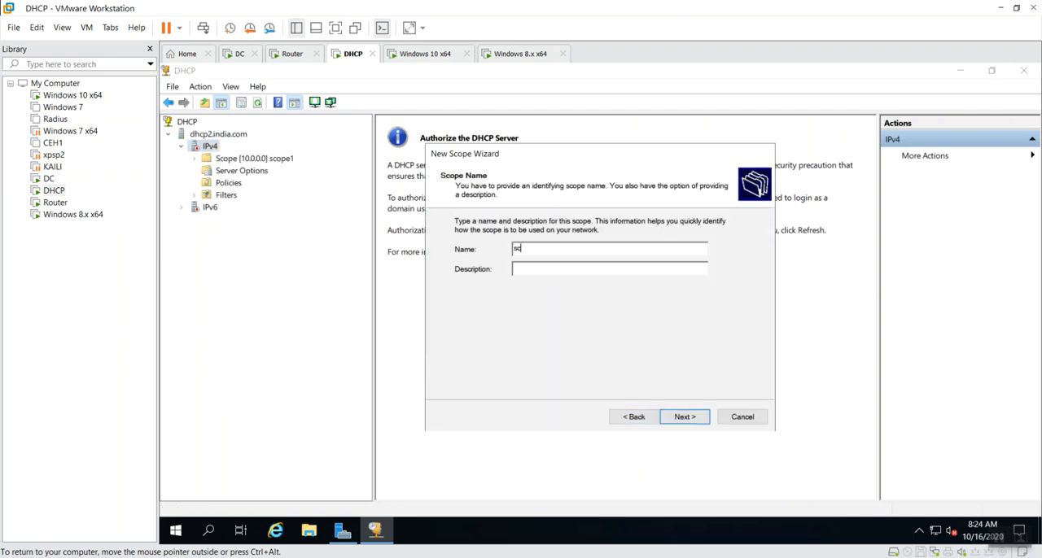
{"action": "key", "text": "BackSpace"}
{"action": "key", "text": "BackSpace"}
{"action": "type", "text": "ope2"}
{"action": "left_click", "coordinate": [686, 418]}
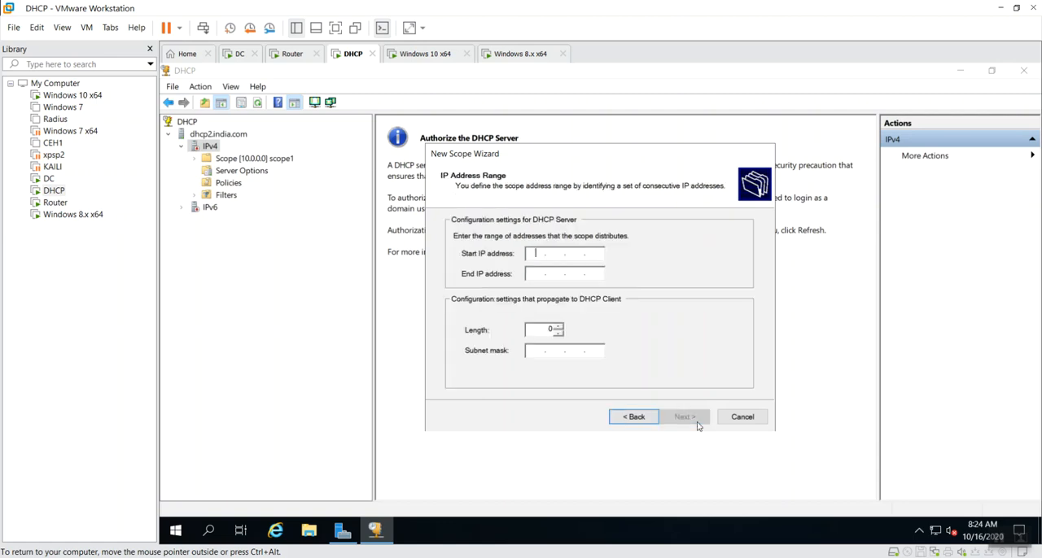
Try to set the scope2 address range from 10.0.3.10 to 10.0.3.20 with the default subnet mask
{"action": "type", "text": "10 . 0 . 3 . 10"}
{"action": "key", "text": "Tab"}
{"action": "type", "text": "10."}
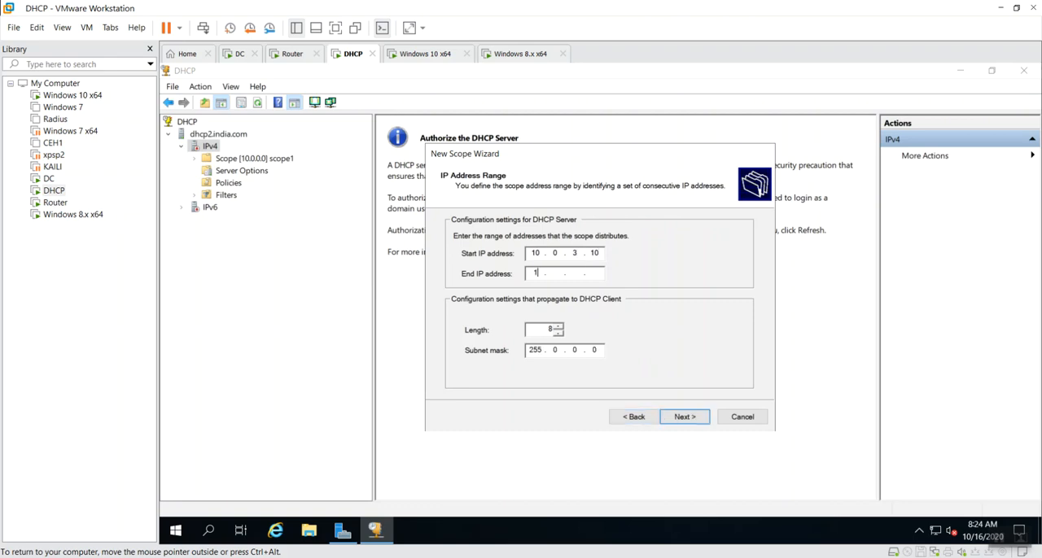
{"action": "type", "text": "0.3.20"}
{"action": "left_click", "coordinate": [685, 422]}
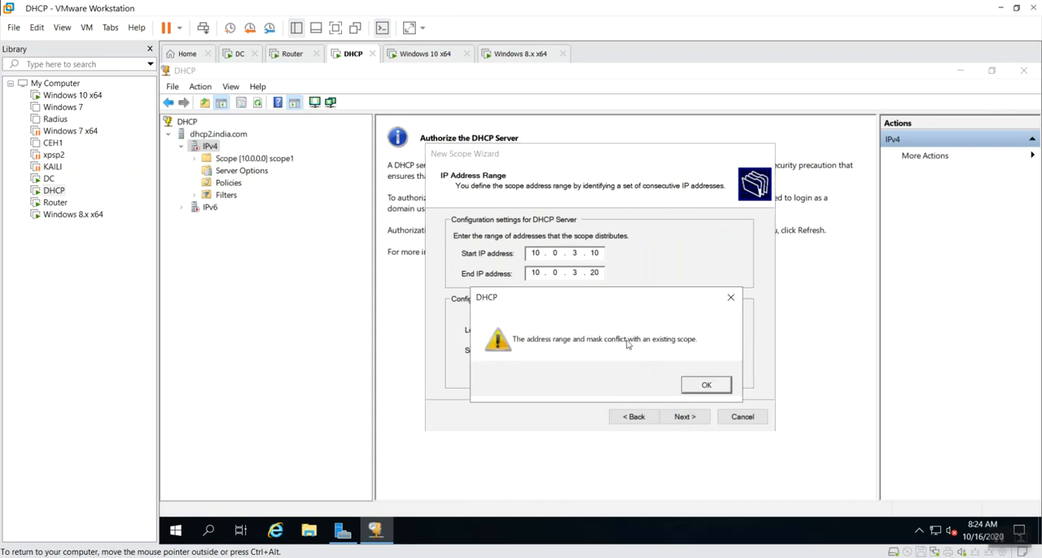
{"action": "left_click", "coordinate": [706, 385]}
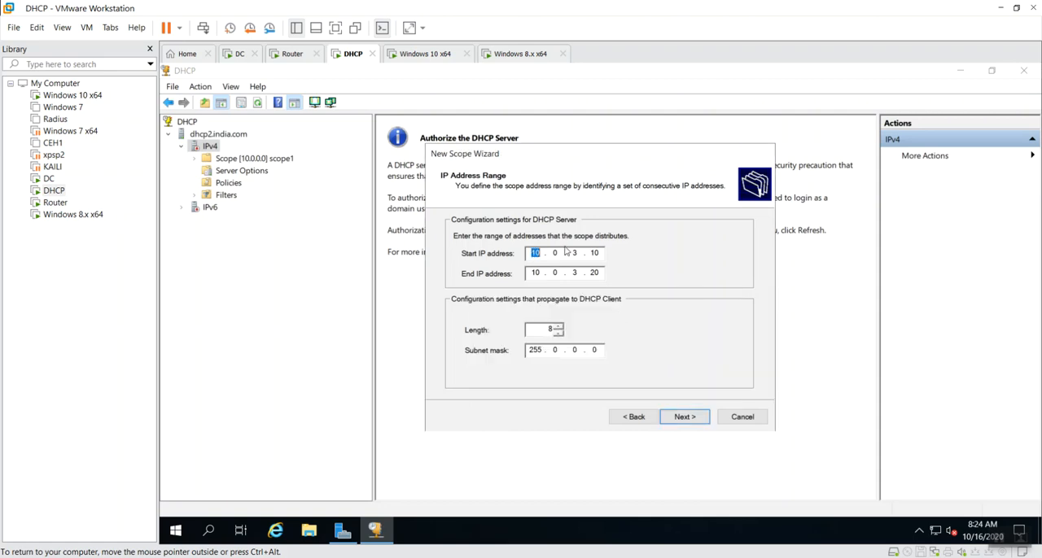
Retry the same scope2 address range unchanged, and cancel the New Scope Wizard
{"action": "left_click", "coordinate": [577, 254]}
{"action": "left_click", "coordinate": [684, 418]}
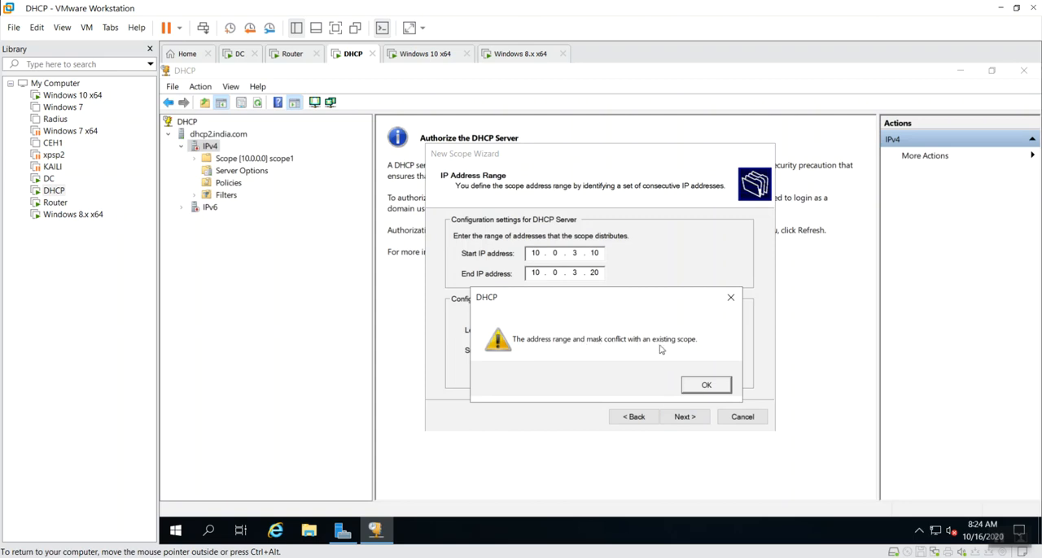
{"action": "left_click", "coordinate": [705, 386]}
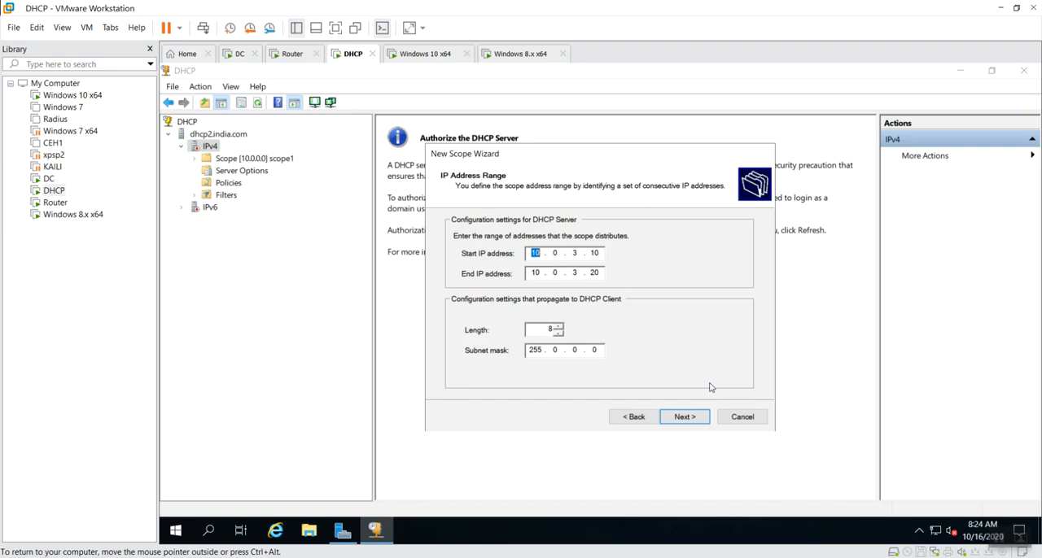
{"action": "left_click", "coordinate": [596, 252]}
{"action": "left_click", "coordinate": [743, 417]}
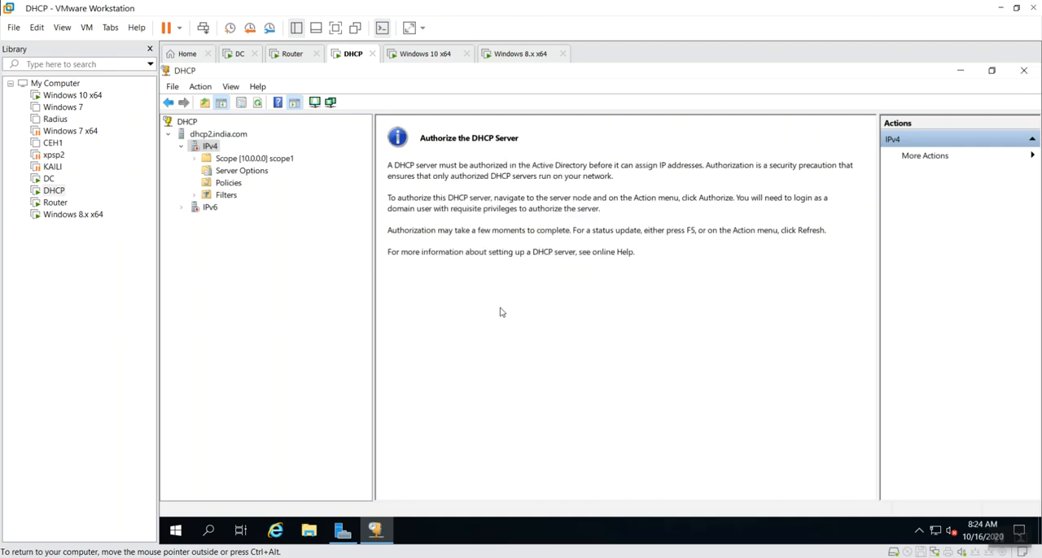
Review the general, DNS and advanced properties of scope1, checking its address range and subnet mask, without changing anything
{"action": "right_click", "coordinate": [238, 159]}
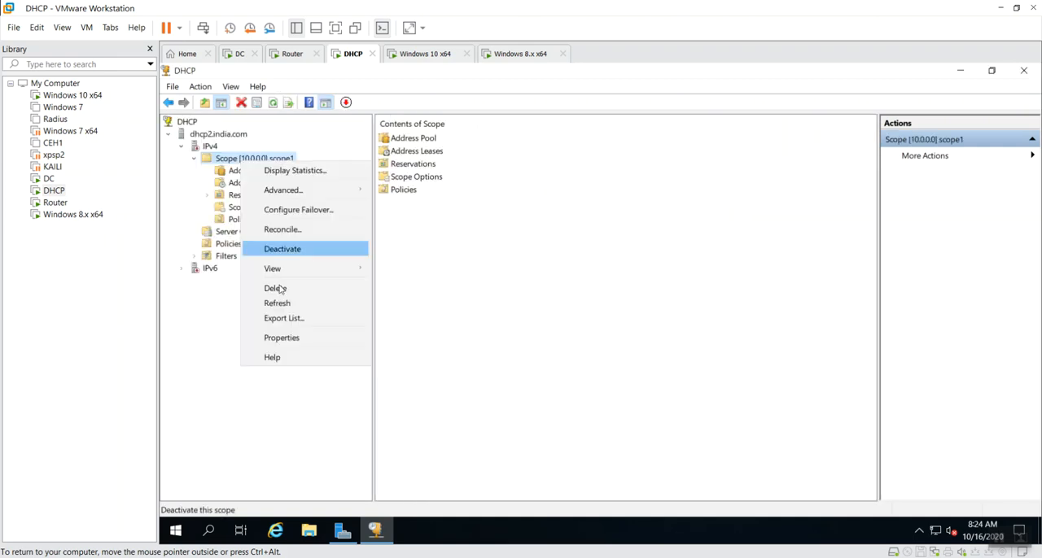
{"action": "left_click", "coordinate": [294, 337]}
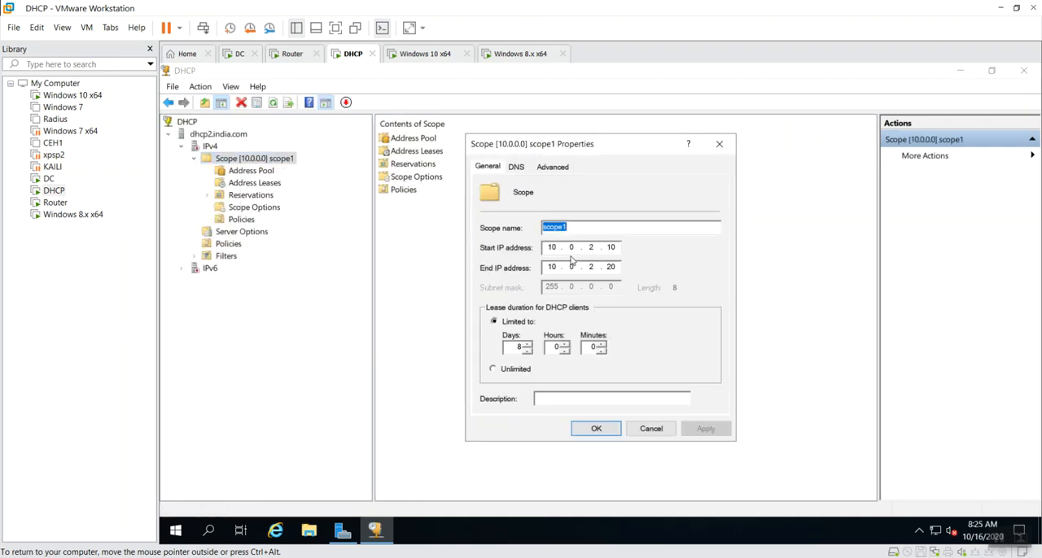
{"action": "left_click", "coordinate": [598, 247]}
{"action": "left_click", "coordinate": [521, 169]}
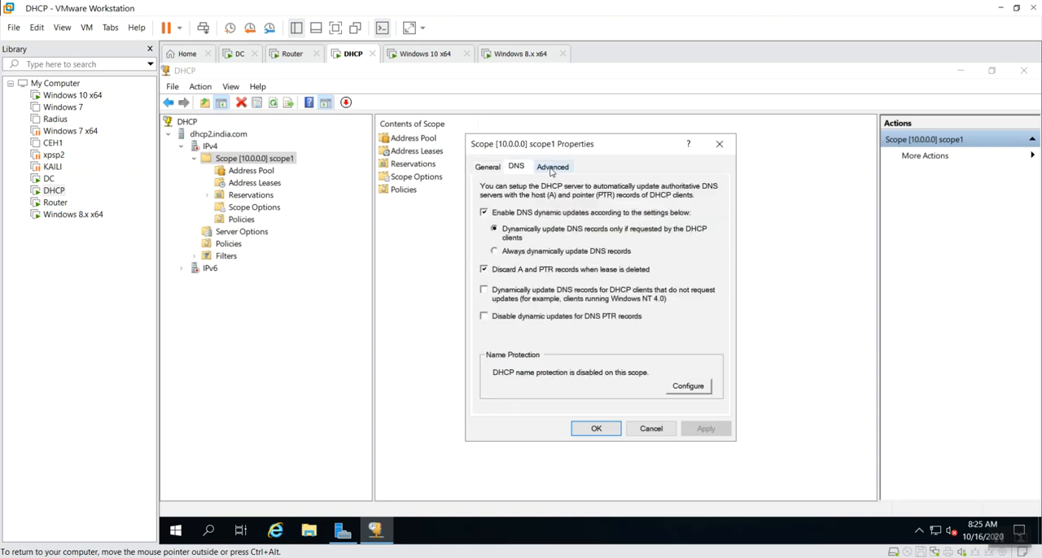
{"action": "left_click", "coordinate": [553, 167]}
{"action": "left_click", "coordinate": [488, 167]}
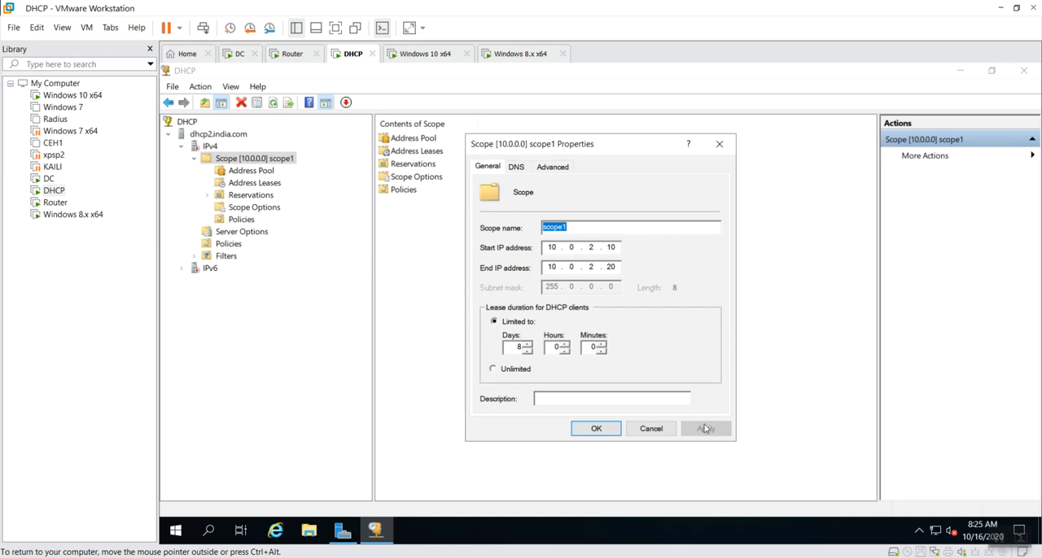
{"action": "left_click", "coordinate": [652, 429]}
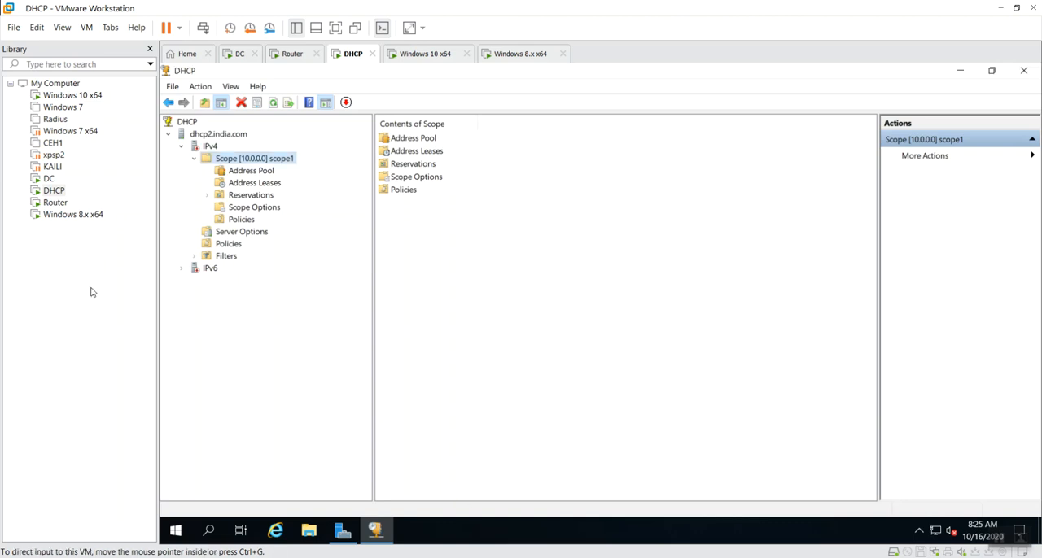
Refresh scope1 and recheck its address range and subnet mask in its properties
{"action": "right_click", "coordinate": [252, 163]}
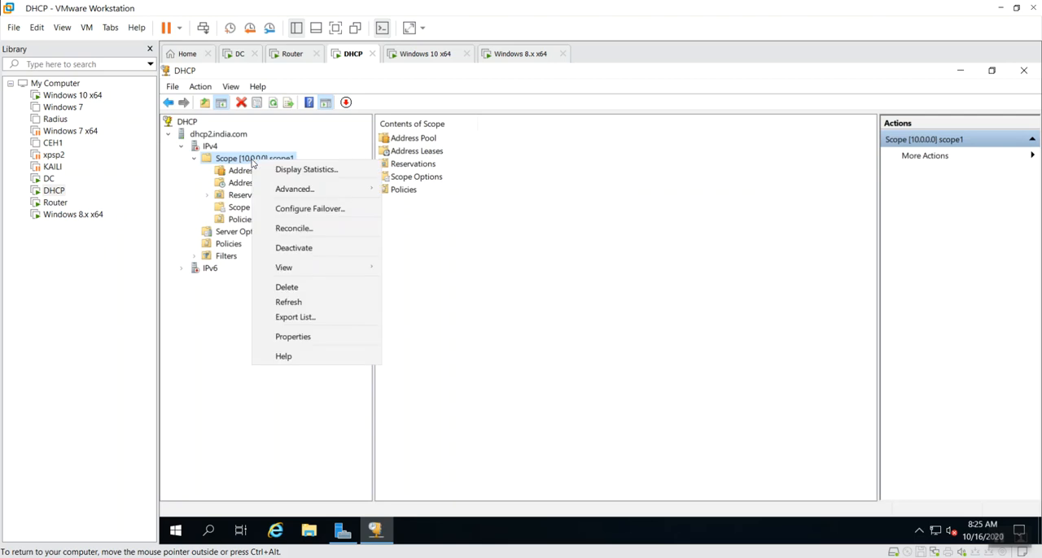
{"action": "left_click", "coordinate": [304, 303]}
{"action": "right_click", "coordinate": [250, 163]}
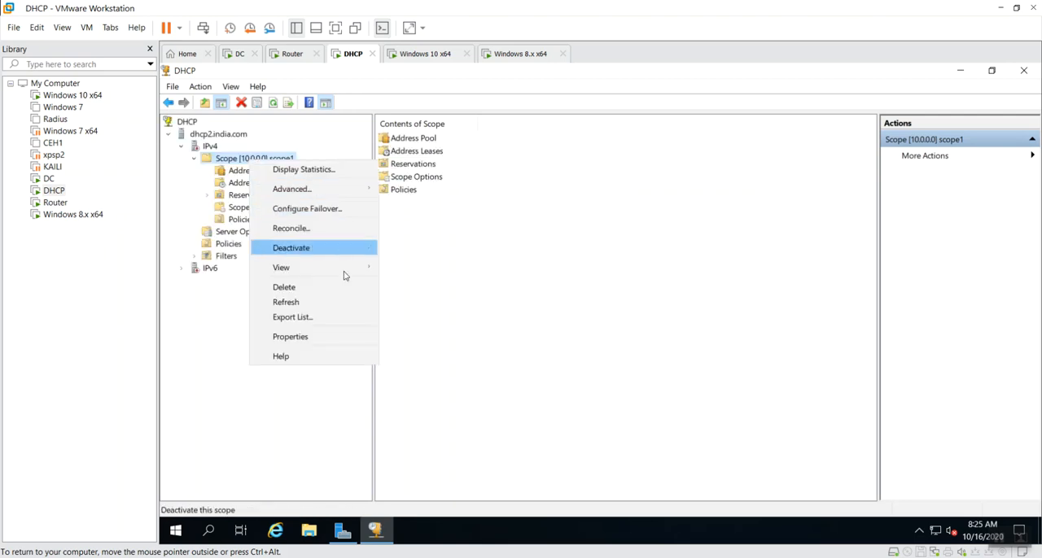
{"action": "left_click", "coordinate": [329, 340]}
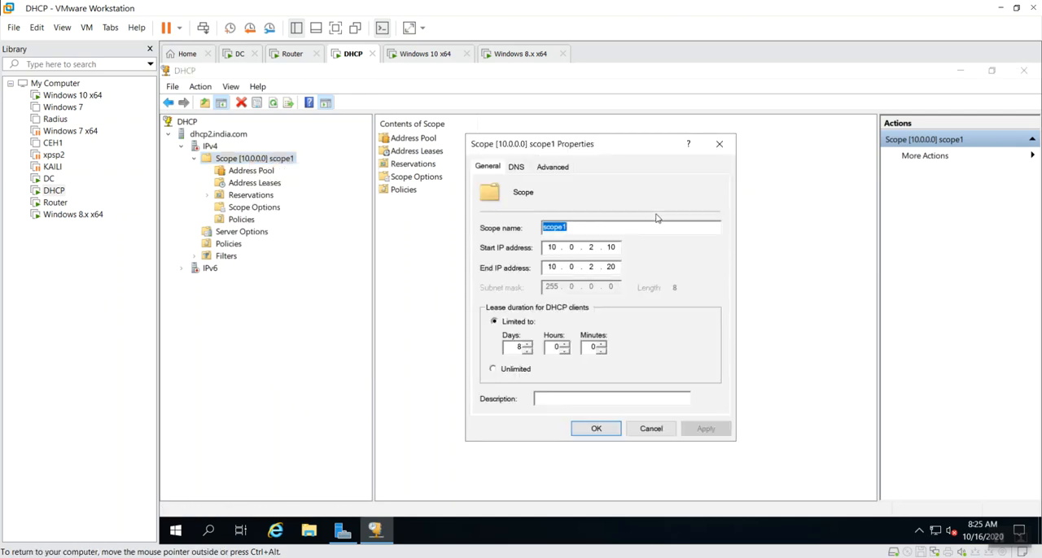
{"action": "left_click", "coordinate": [719, 144]}
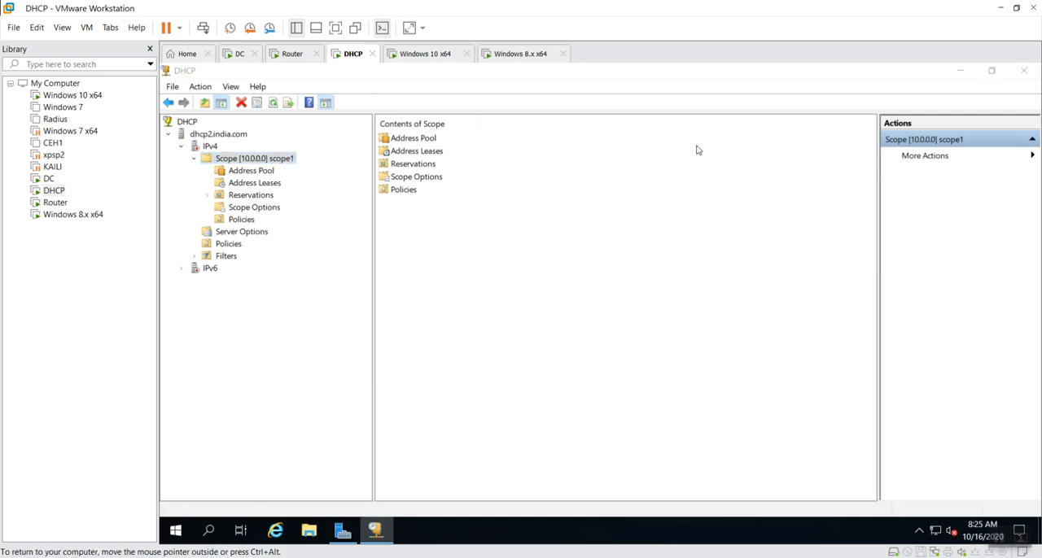
Delete the active scope1 from the IPv4 node and confirm the deletion
{"action": "right_click", "coordinate": [242, 159]}
{"action": "left_click", "coordinate": [308, 287]}
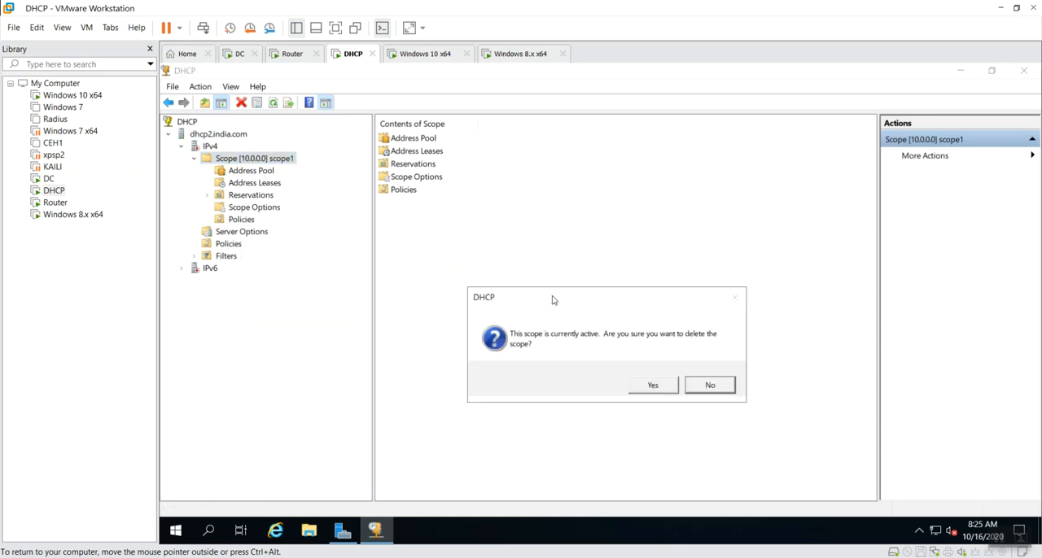
{"action": "left_click", "coordinate": [649, 386]}
Start a new IPv4 scope named scope1 again and continue to its IP address range settings
{"action": "right_click", "coordinate": [216, 147]}
{"action": "left_click", "coordinate": [275, 175]}
{"action": "key", "text": "Return"}
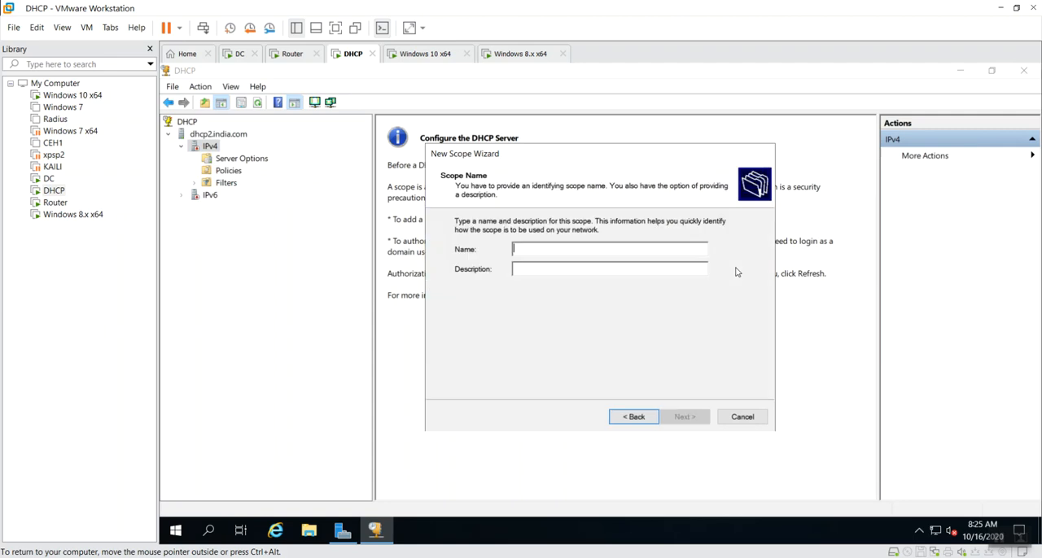
{"action": "type", "text": "scope1"}
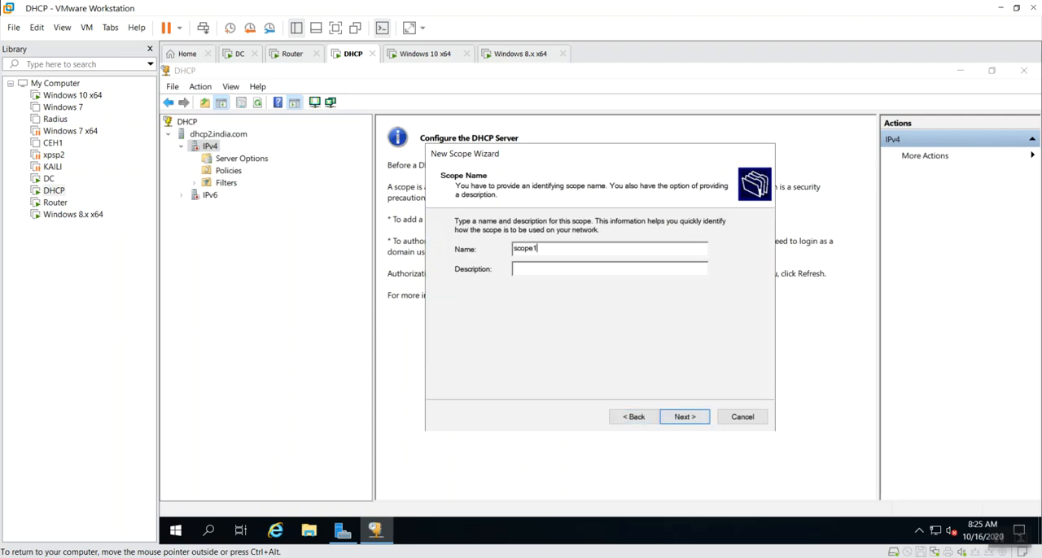
{"action": "key", "text": "Return"}
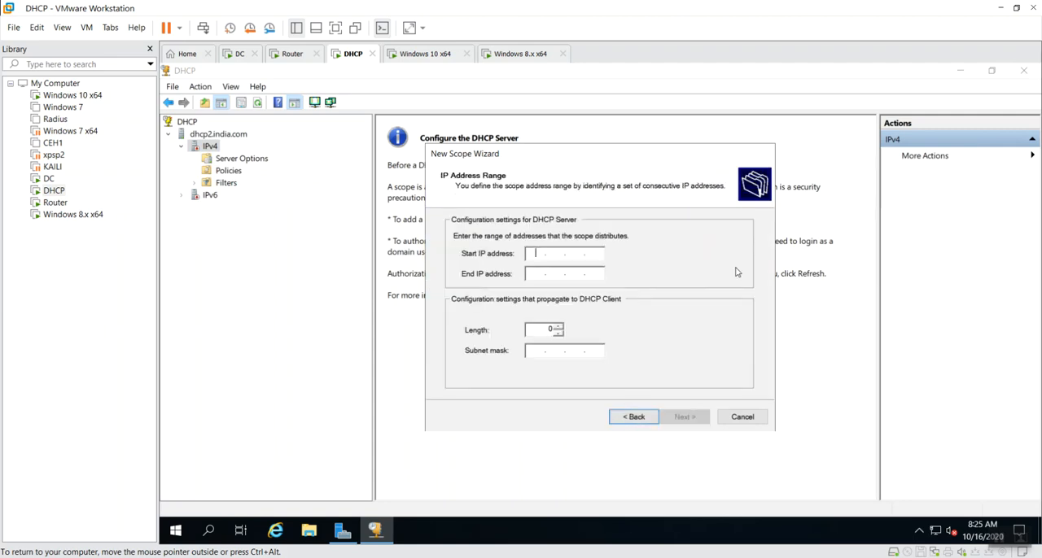
Set scope1's address range to 10.0.2.10 through 10.0.2.20 with subnet mask 255.255.255.0, and continue without exclusions to the lease duration
{"action": "type", "text": "10.0.2.10"}
{"action": "key", "text": "Tab"}
{"action": "type", "text": "1"}
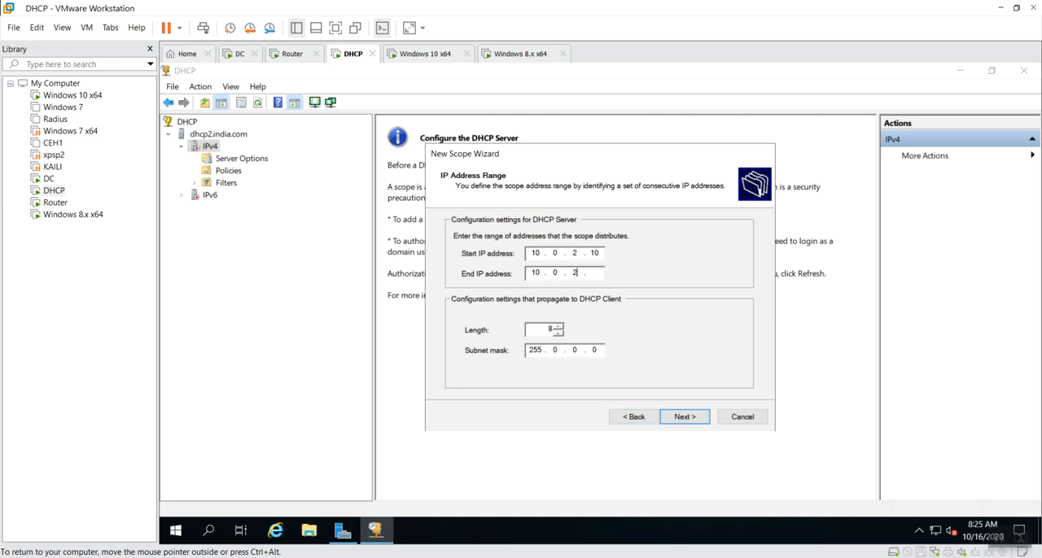
{"action": "type", "text": "0 . 0 . 2 . 20"}
{"action": "key", "text": "Tab"}
{"action": "type", "text": "255255255"}
{"action": "key", "text": "Return"}
{"action": "left_click", "coordinate": [684, 420]}
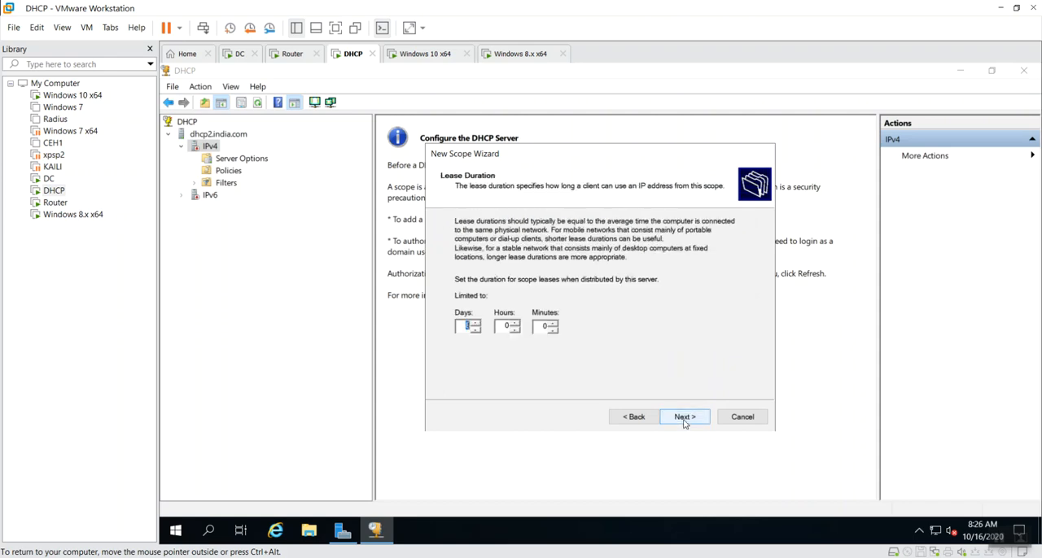
Keep the default lease duration, choose to configure the options now, and add 10.0.2.23 as scope1's default gateway
{"action": "left_click", "coordinate": [684, 420]}
{"action": "left_click", "coordinate": [684, 421]}
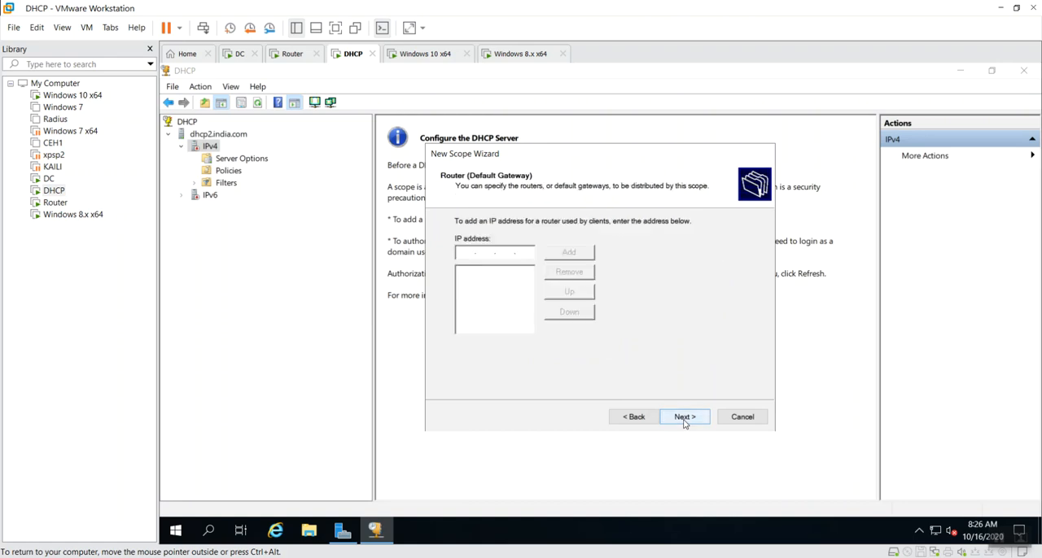
{"action": "type", "text": "10.0.2.23"}
{"action": "key", "text": "Return"}
{"action": "left_click", "coordinate": [694, 420]}
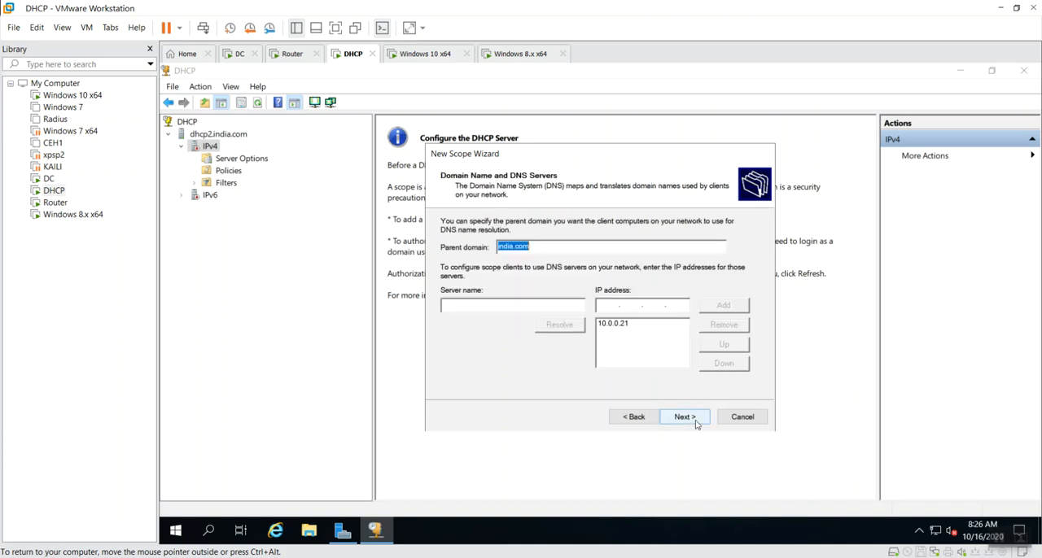
Keep the india.com domain and DNS settings for scope1, activate the scope, and finish creating it
{"action": "left_click", "coordinate": [696, 420]}
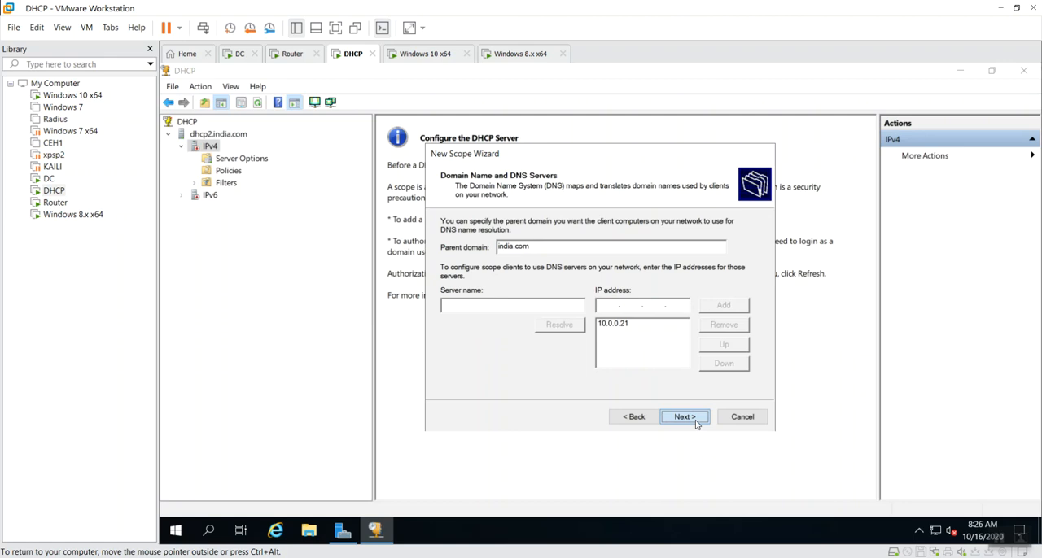
{"action": "left_click", "coordinate": [685, 418]}
{"action": "left_click", "coordinate": [685, 418]}
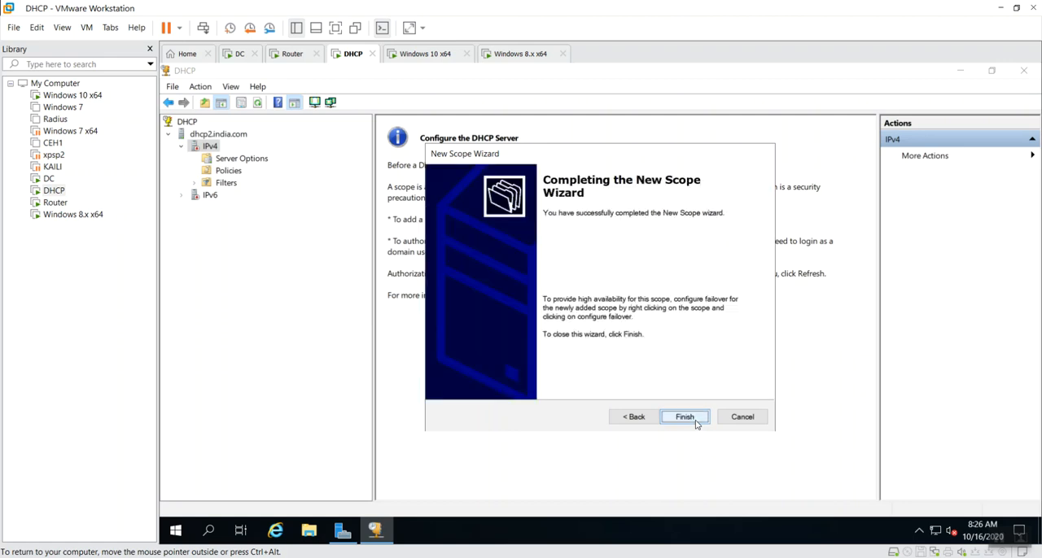
{"action": "left_click", "coordinate": [696, 422]}
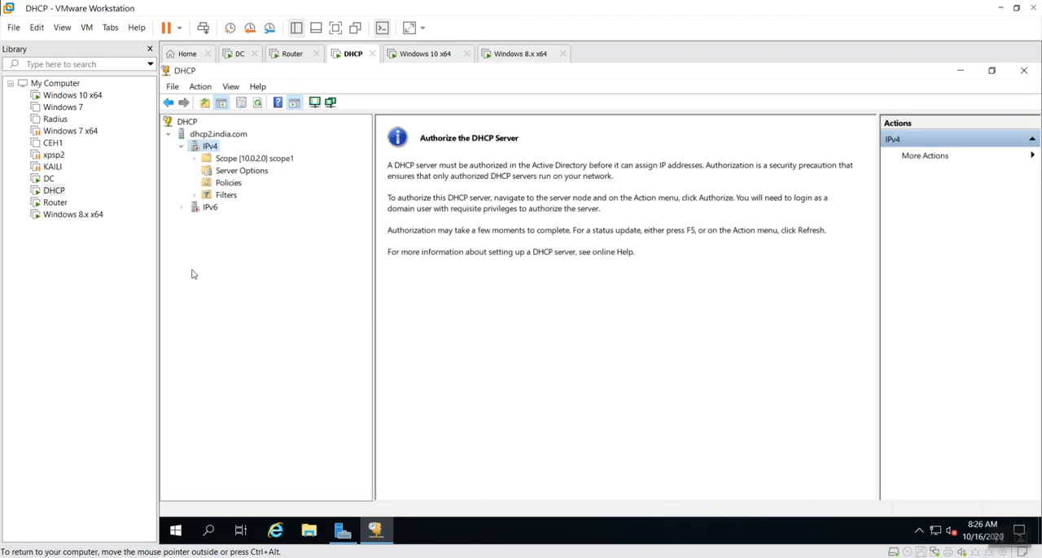
Start another new IPv4 scope named scope2 and continue to its IP address range settings
{"action": "right_click", "coordinate": [210, 147]}
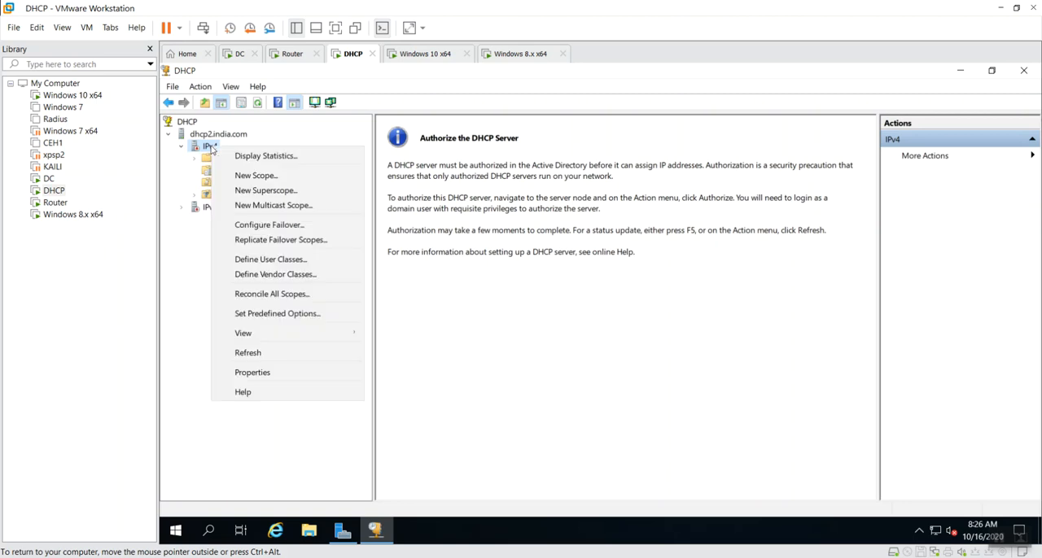
{"action": "left_click", "coordinate": [239, 173]}
{"action": "key", "text": "Return"}
{"action": "type", "text": "s"}
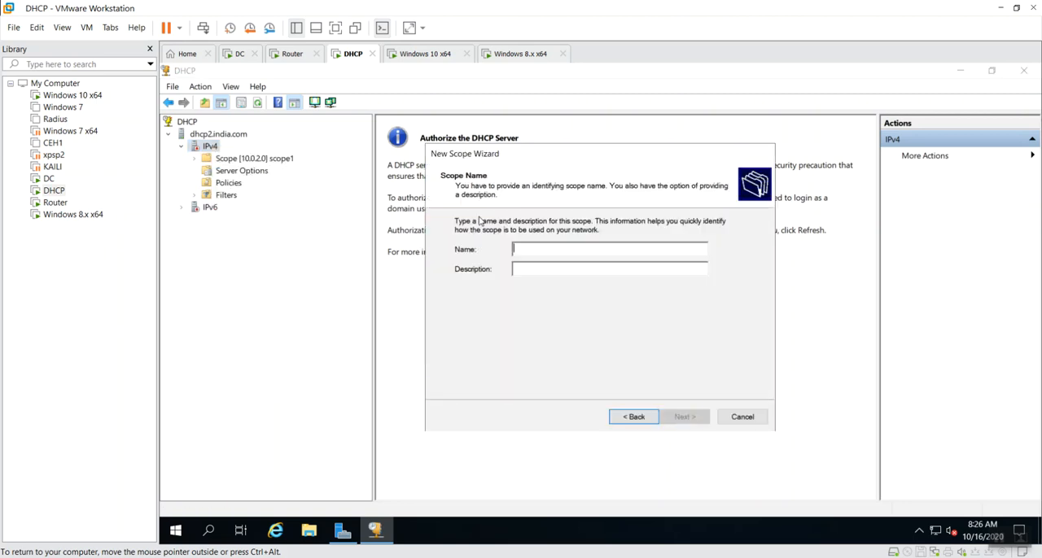
{"action": "type", "text": "cope32"}
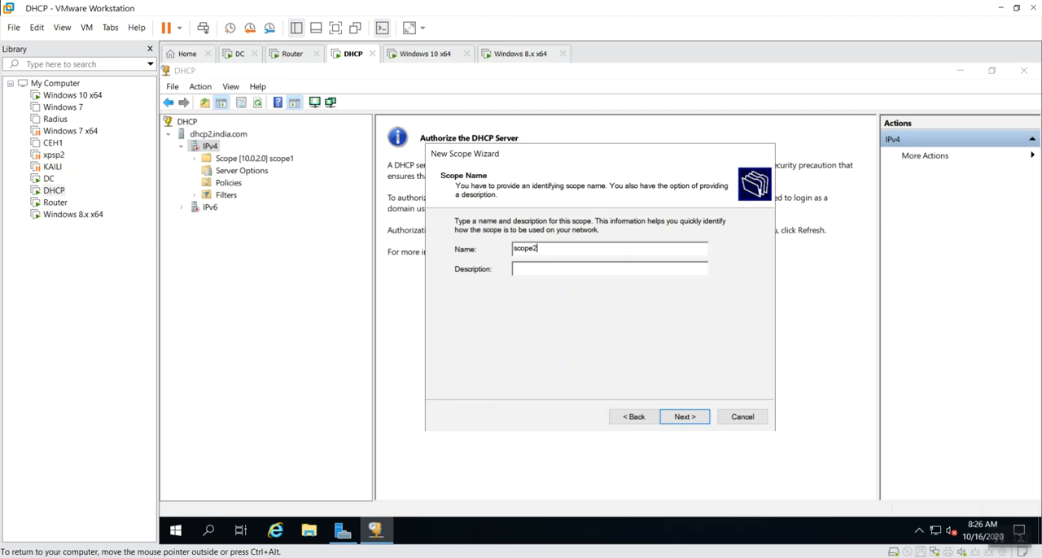
{"action": "key", "text": "Return"}
Set scope2's address range to 10.0.3.10 through 10.0.3.20 with subnet mask 255.255.255.0
{"action": "type", "text": "10 "}
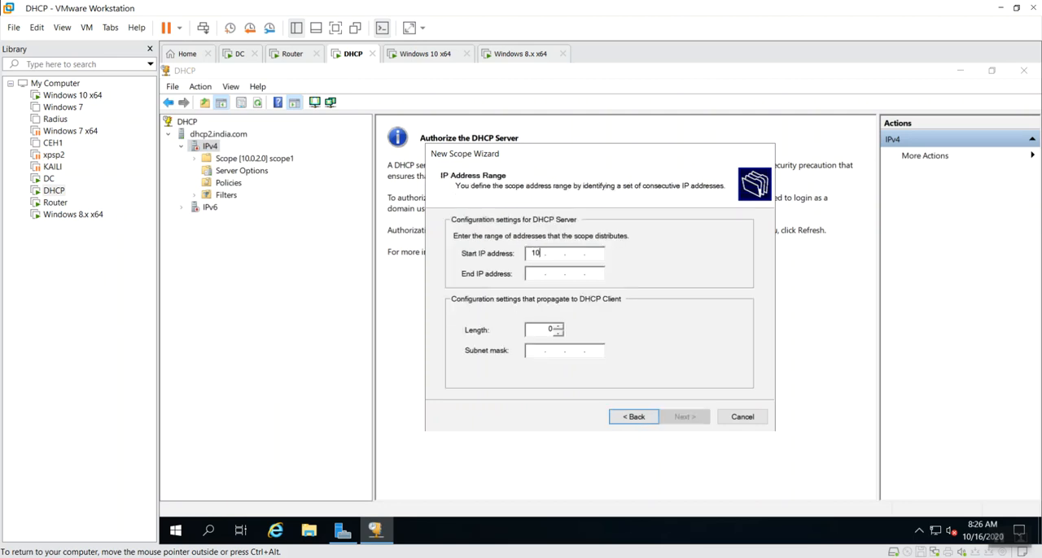
{"action": "type", "text": ". 0 . 3 . 10"}
{"action": "key", "text": "Tab"}
{"action": "type", "text": "10 "}
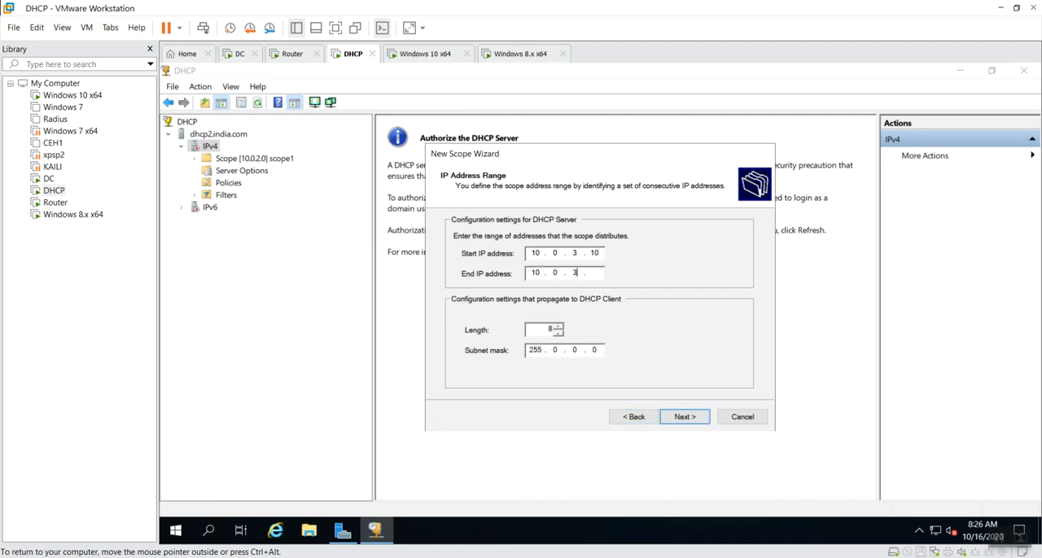
{"action": "type", "text": ". 0 . 3 . 20"}
{"action": "key", "text": "Tab"}
{"action": "type", "text": "255255255"}
{"action": "key", "text": "Tab"}
{"action": "key", "text": "Tab"}
{"action": "key", "text": "Return"}
{"action": "key", "text": "Return"}
{"action": "key", "text": "Return"}
{"action": "key", "text": "Return"}
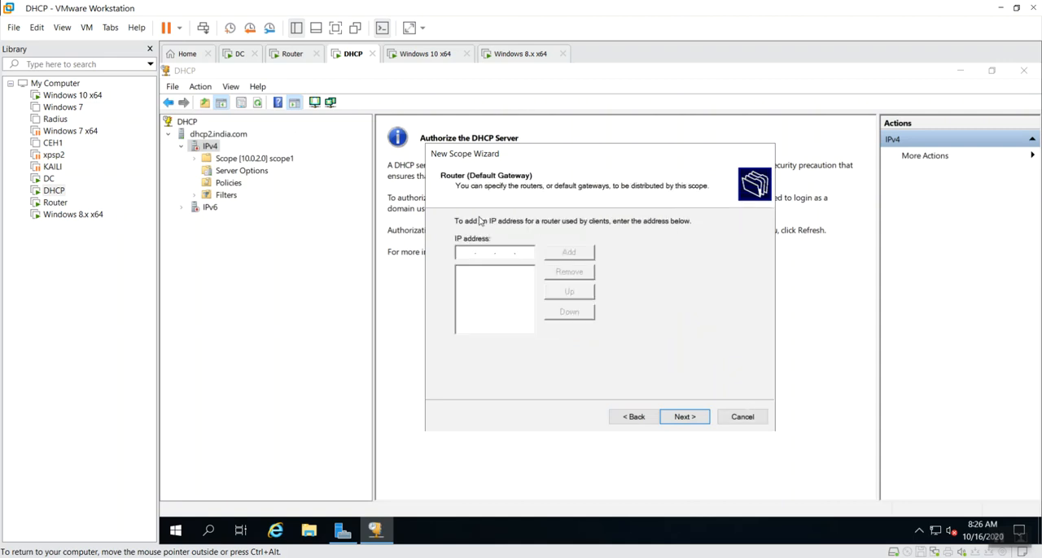
Keep scope2's exclusion and lease duration defaults, and add 10.0.3.23 as its default gateway
{"action": "type", "text": "10.0."}
{"action": "type", "text": "3.23"}
{"action": "key", "text": "Tab"}
{"action": "key", "text": "Return"}
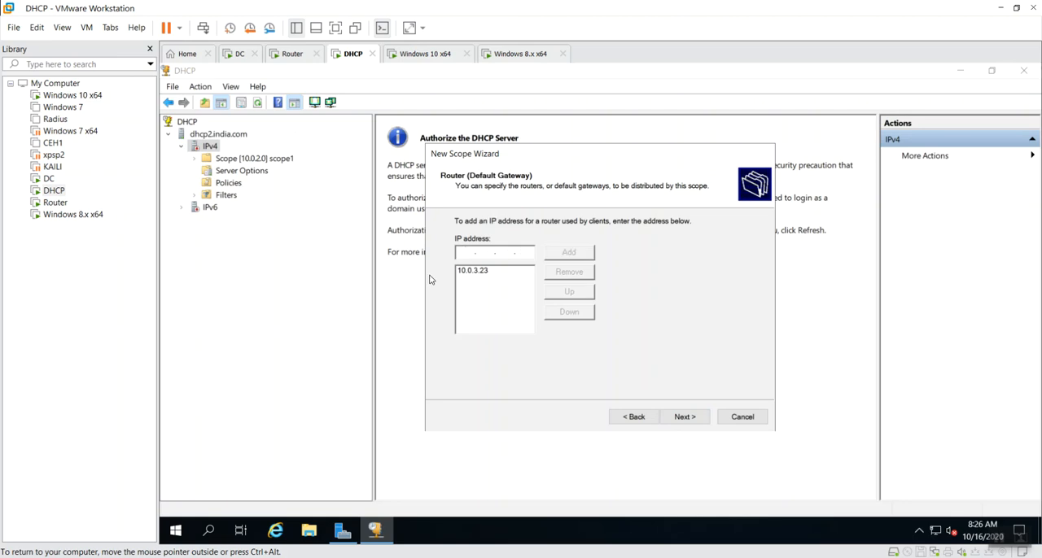
Keep the india.com domain and DNS settings for scope2, activate the scope, and finish creating it
{"action": "left_click", "coordinate": [689, 416]}
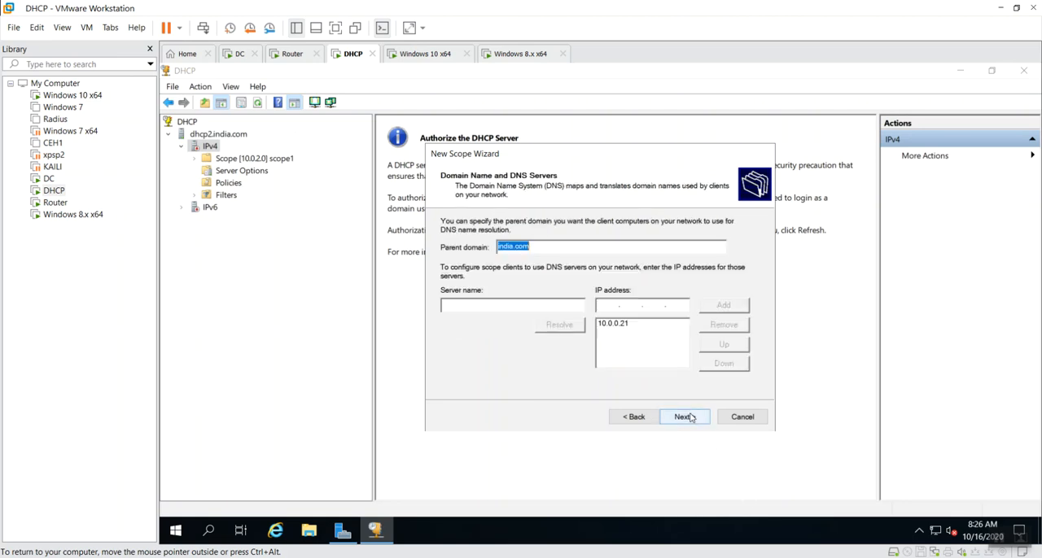
{"action": "left_click", "coordinate": [689, 416]}
{"action": "left_click", "coordinate": [689, 418]}
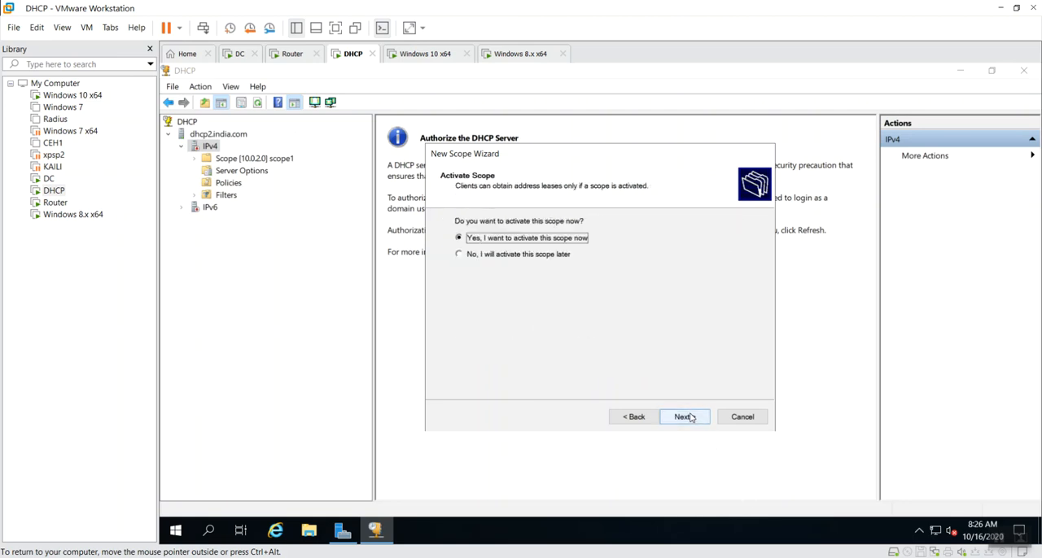
{"action": "left_click", "coordinate": [690, 417]}
{"action": "left_click", "coordinate": [684, 417]}
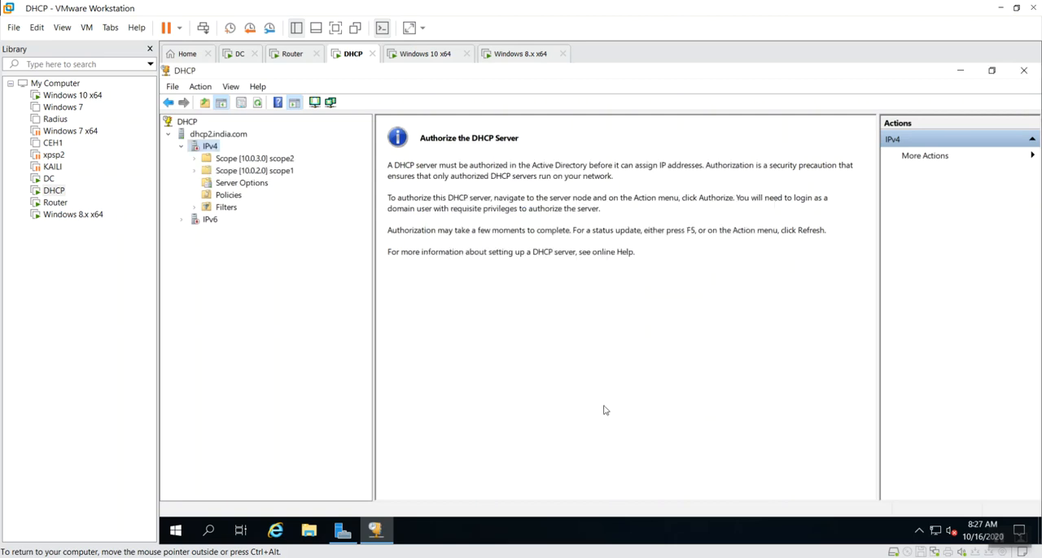
Expand scope1 and scope2, and review scope2's address pool, leases and reservations and scope1's address leases
{"action": "double_click", "coordinate": [279, 170]}
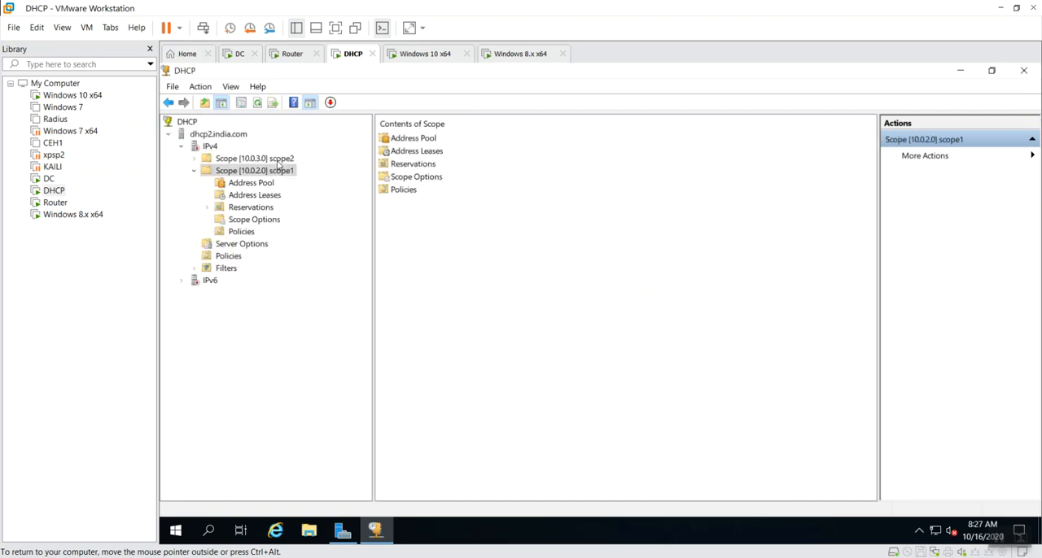
{"action": "left_click", "coordinate": [277, 163]}
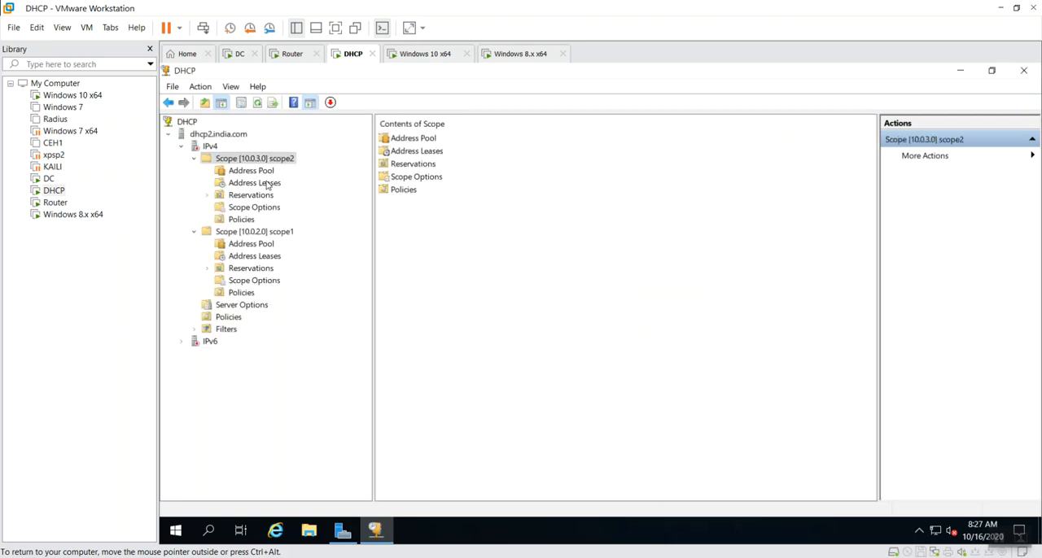
{"action": "left_click", "coordinate": [271, 171]}
{"action": "left_click", "coordinate": [263, 186]}
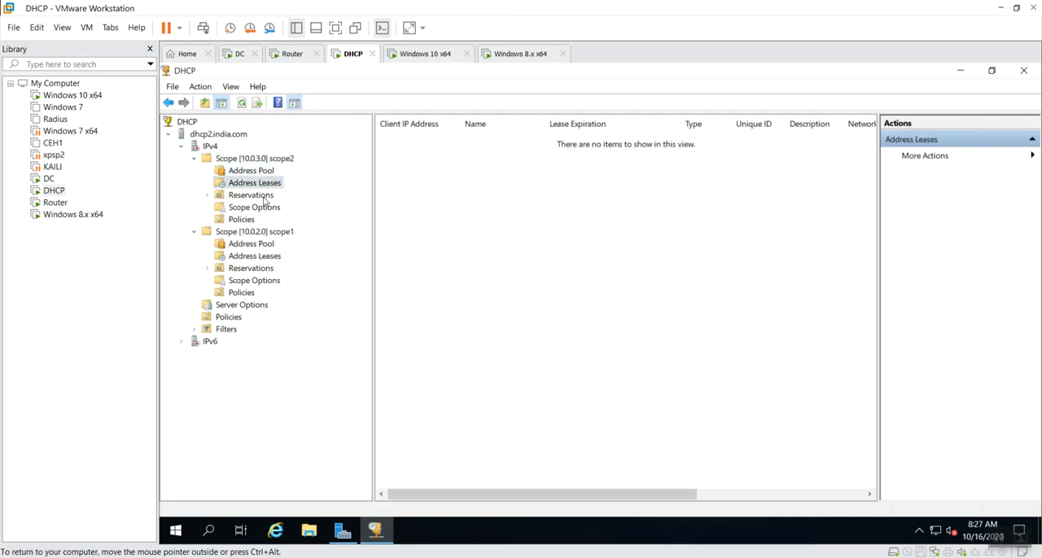
{"action": "left_click", "coordinate": [258, 196]}
{"action": "left_click", "coordinate": [268, 257]}
Try to authorize the DHCP server dhcp2.india.com and dismiss the message
{"action": "right_click", "coordinate": [219, 134]}
{"action": "left_click", "coordinate": [309, 171]}
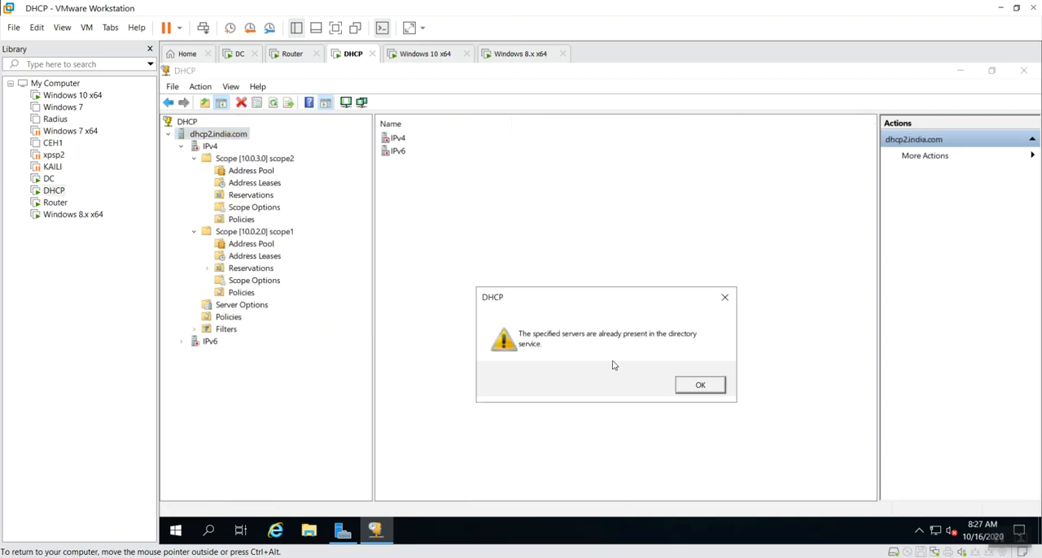
{"action": "left_click", "coordinate": [700, 385]}
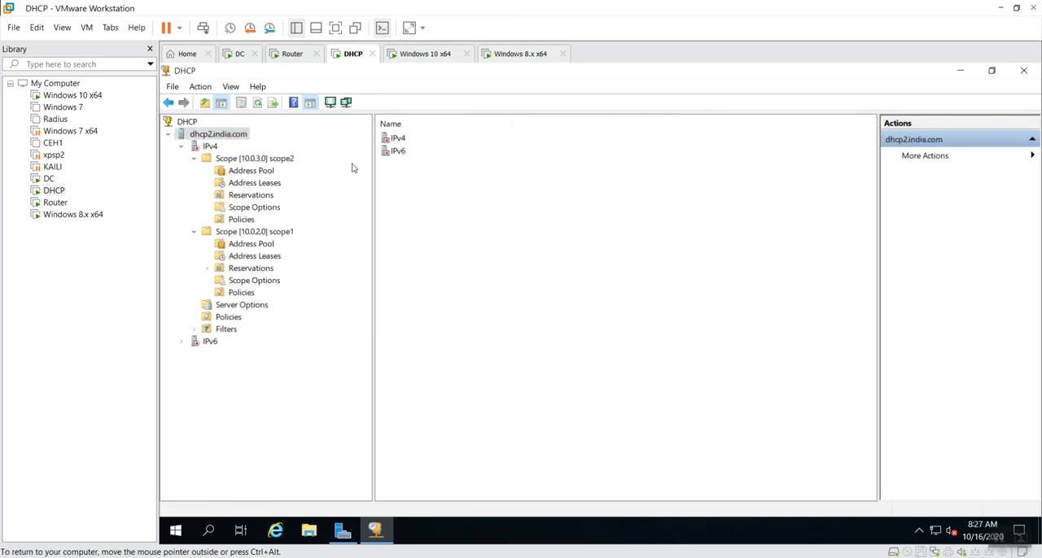
Restart the DHCP service on the server dhcp2.india.com
{"action": "right_click", "coordinate": [218, 134]}
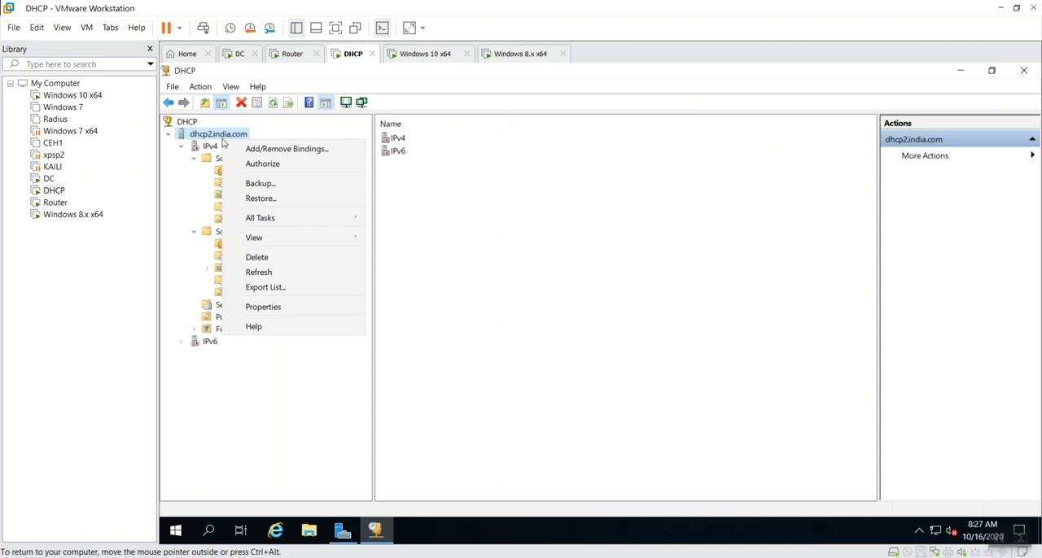
{"action": "mouse_move", "coordinate": [273, 220]}
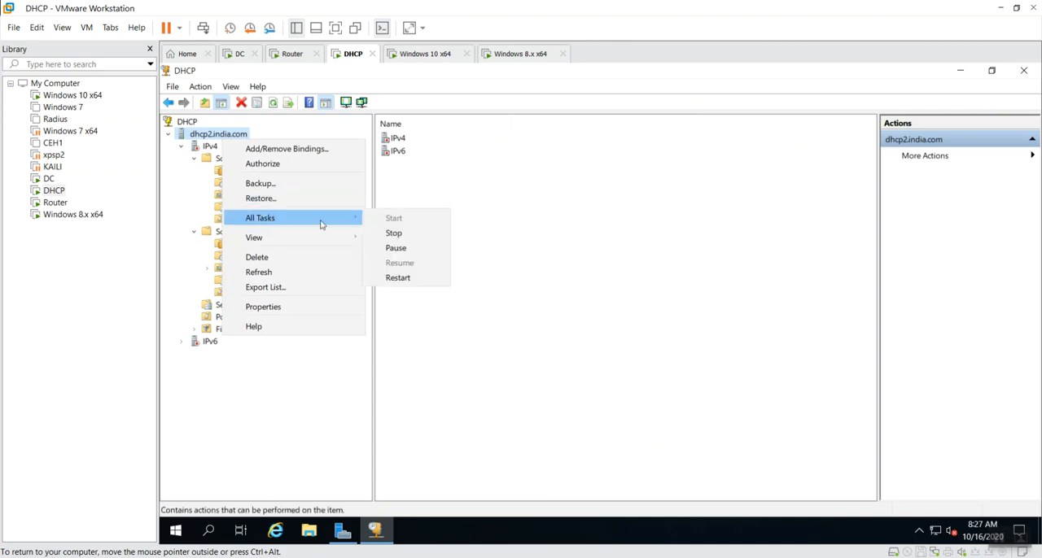
{"action": "left_click", "coordinate": [398, 278]}
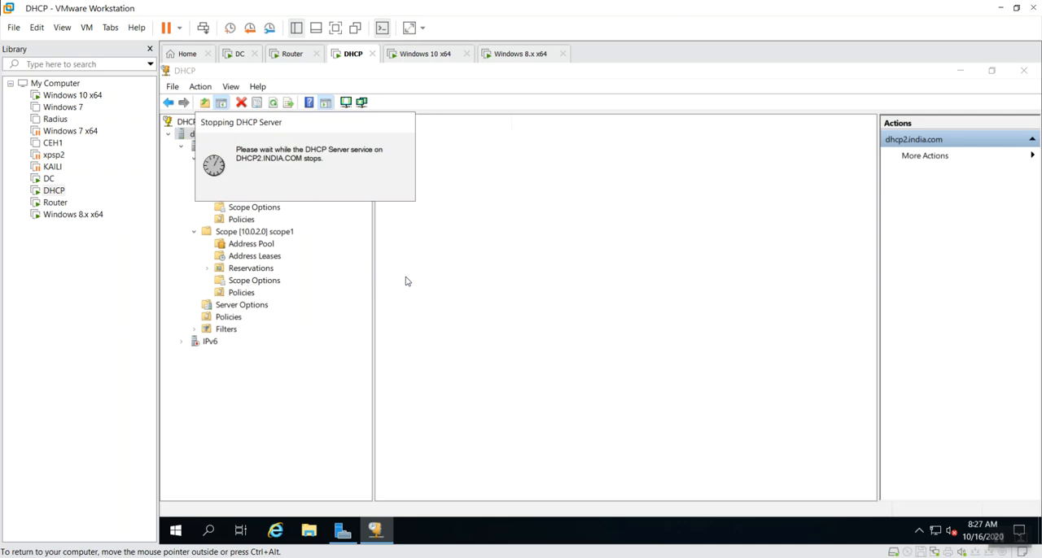
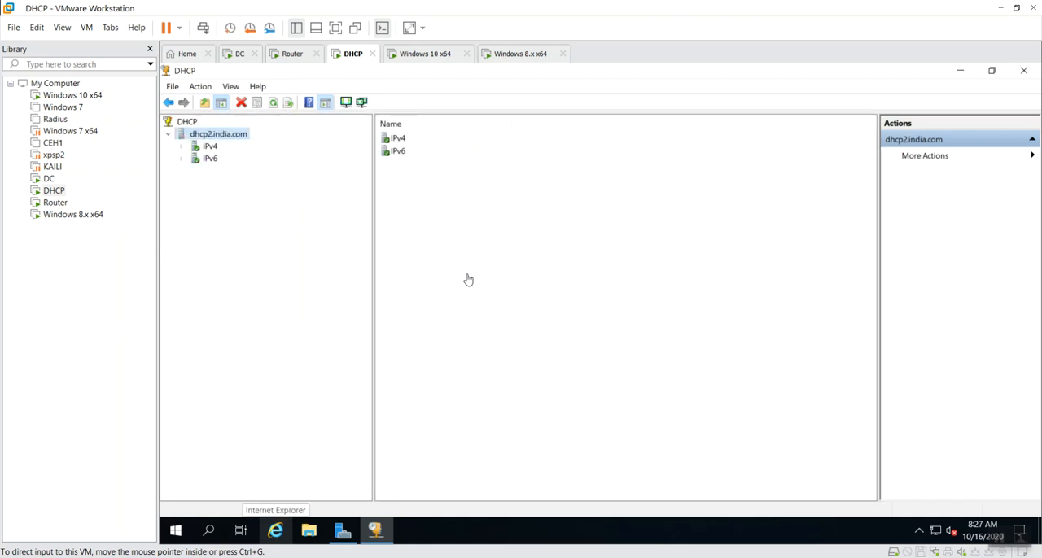
Expand scope1 and scope2 under IPv4 and review scope1's address leases and scope2's reservations and address leases
{"action": "left_click", "coordinate": [182, 146]}
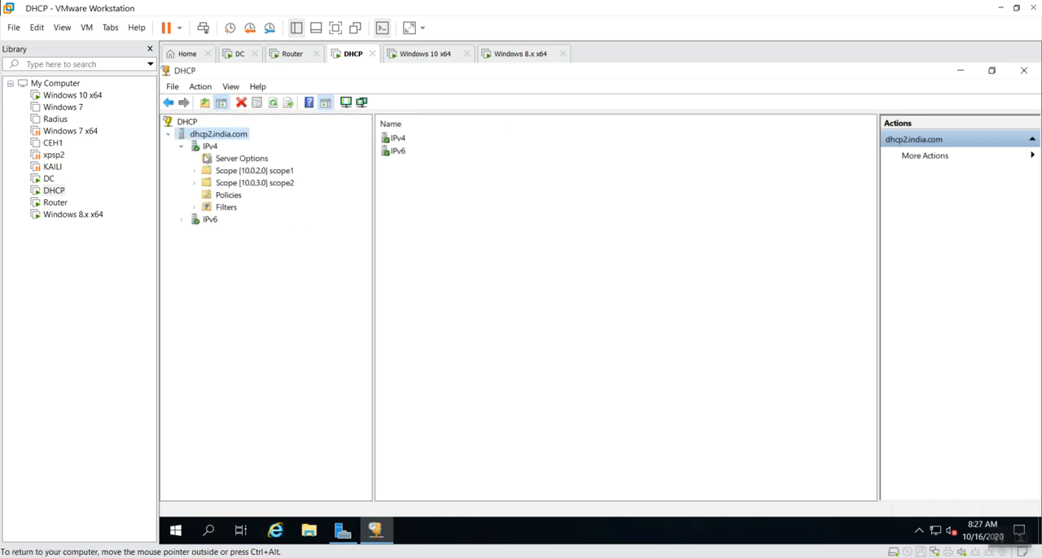
{"action": "left_click", "coordinate": [249, 171]}
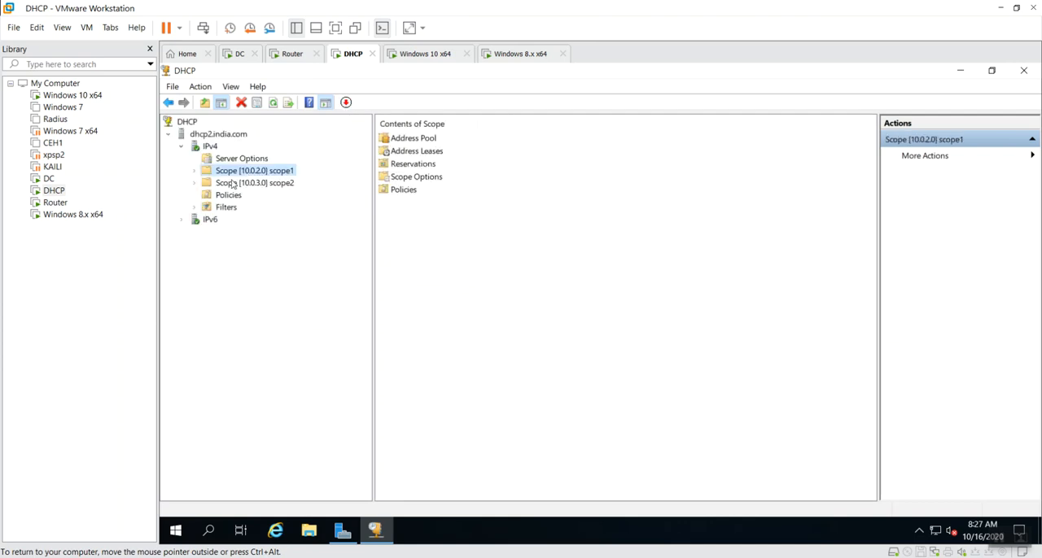
{"action": "left_click", "coordinate": [195, 172]}
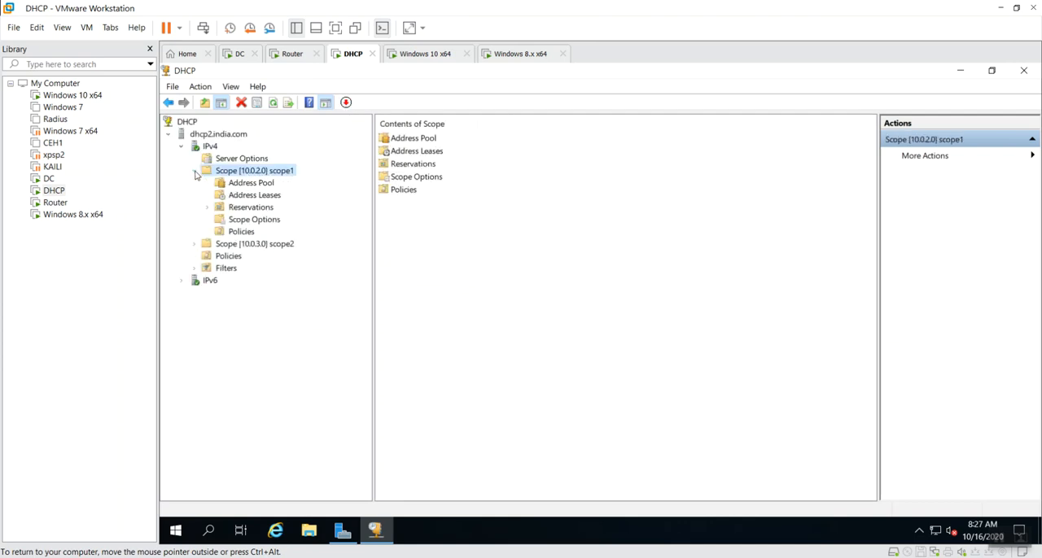
{"action": "left_click", "coordinate": [245, 195]}
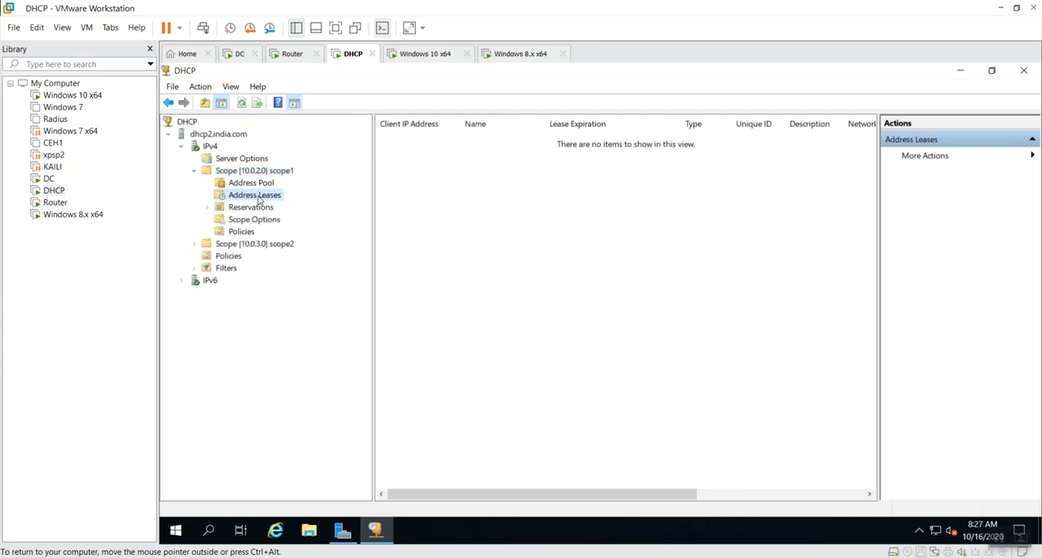
{"action": "left_click", "coordinate": [194, 245]}
{"action": "left_click", "coordinate": [251, 256]}
{"action": "left_click", "coordinate": [259, 279]}
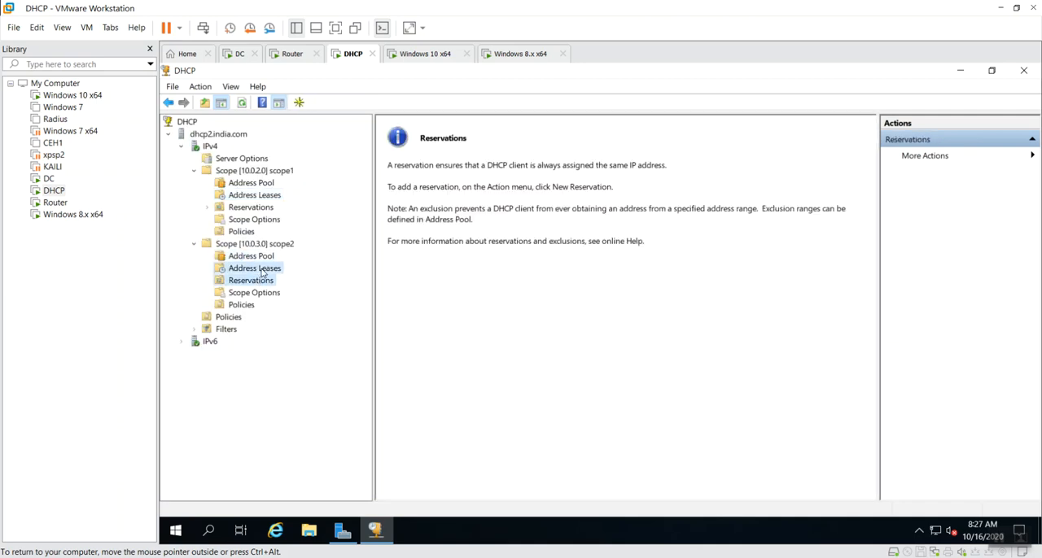
{"action": "left_click", "coordinate": [254, 268]}
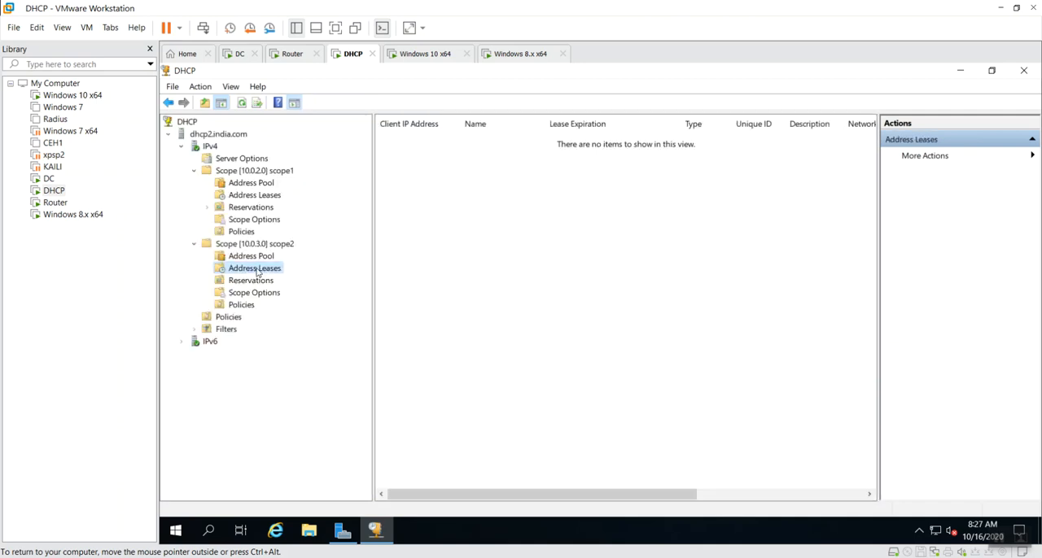
Start configuring the IPv4 server options and enable the 003 Router option
{"action": "left_click", "coordinate": [238, 160]}
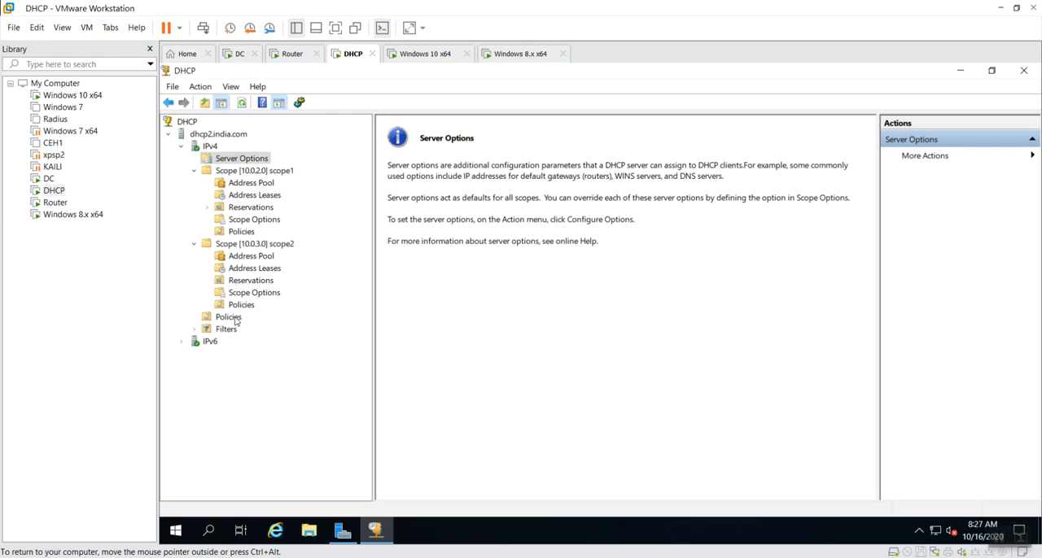
{"action": "right_click", "coordinate": [246, 158]}
{"action": "left_click", "coordinate": [283, 166]}
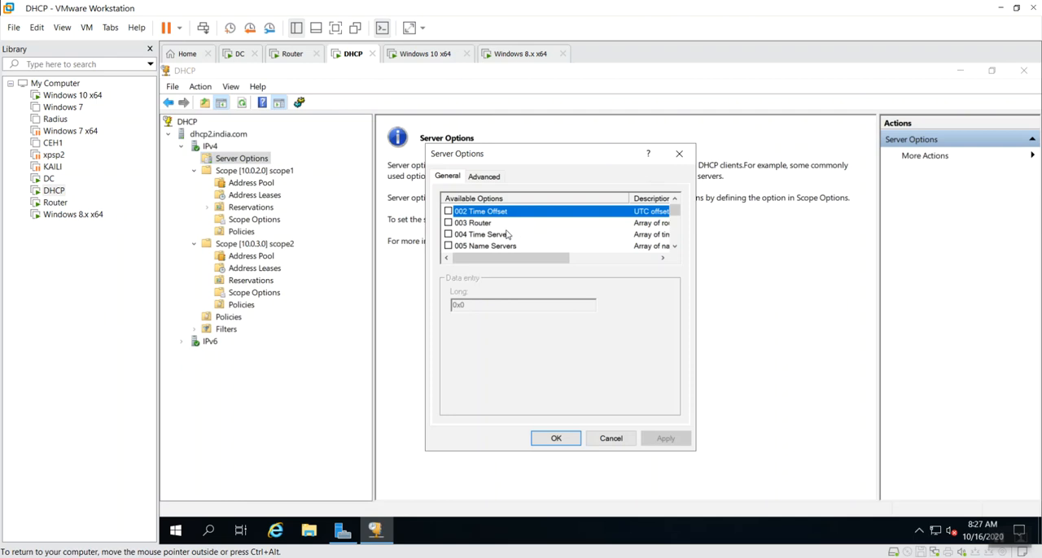
{"action": "left_click", "coordinate": [494, 223]}
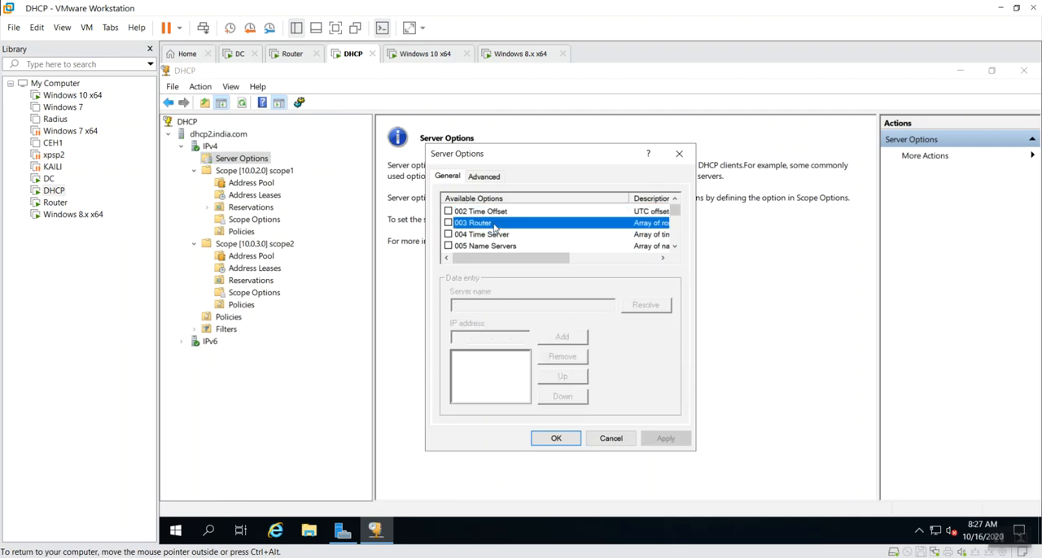
{"action": "left_click", "coordinate": [448, 223]}
Add 10.0.0.23 as the router address, check it against the DC23 entry in dhcp-config.txt, and save the server options
{"action": "left_click", "coordinate": [461, 338]}
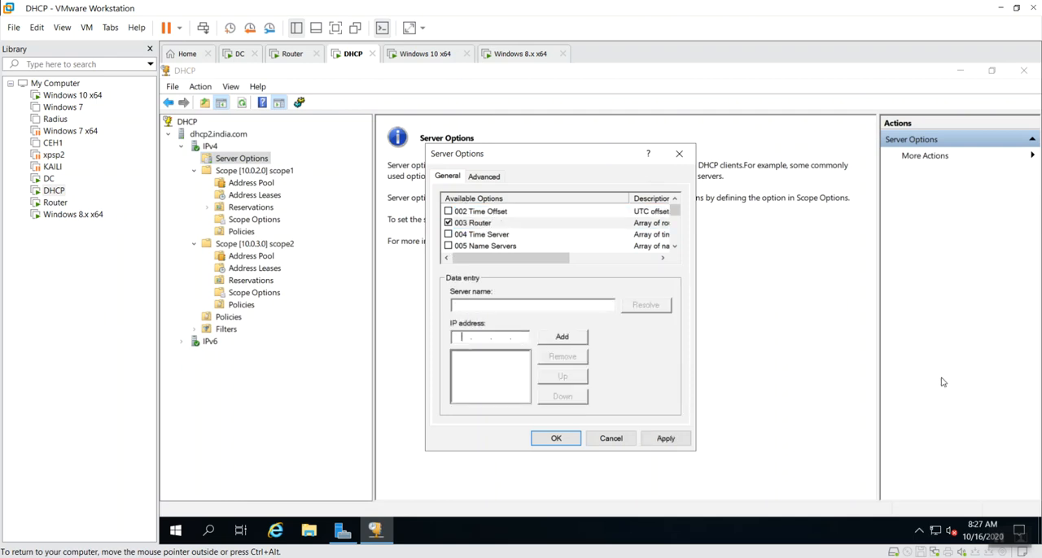
{"action": "type", "text": "10 . 0 . 0 . "}
{"action": "type", "text": "23"}
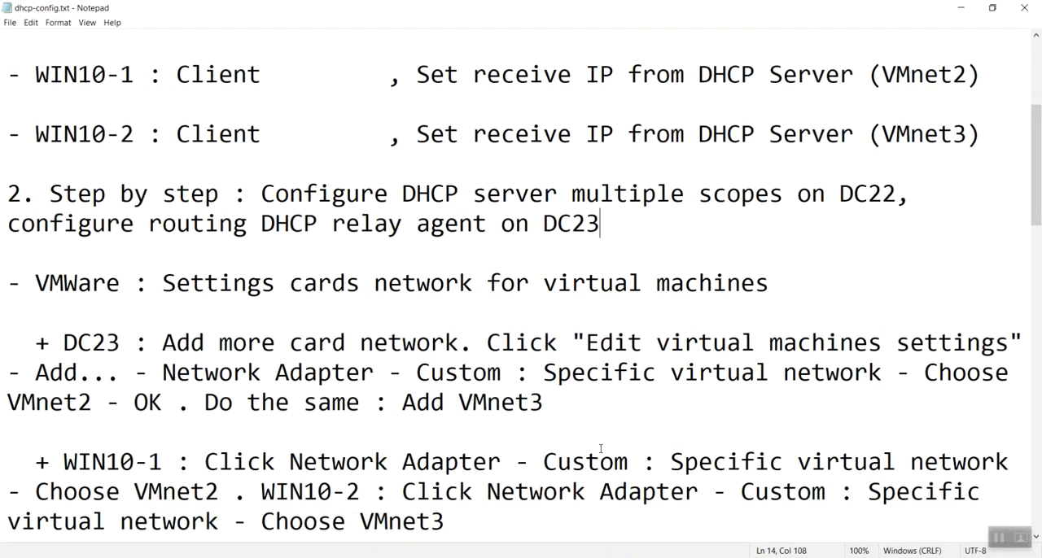
{"action": "scroll", "coordinate": [401, 215], "scroll_direction": "up", "scroll_amount": 2}
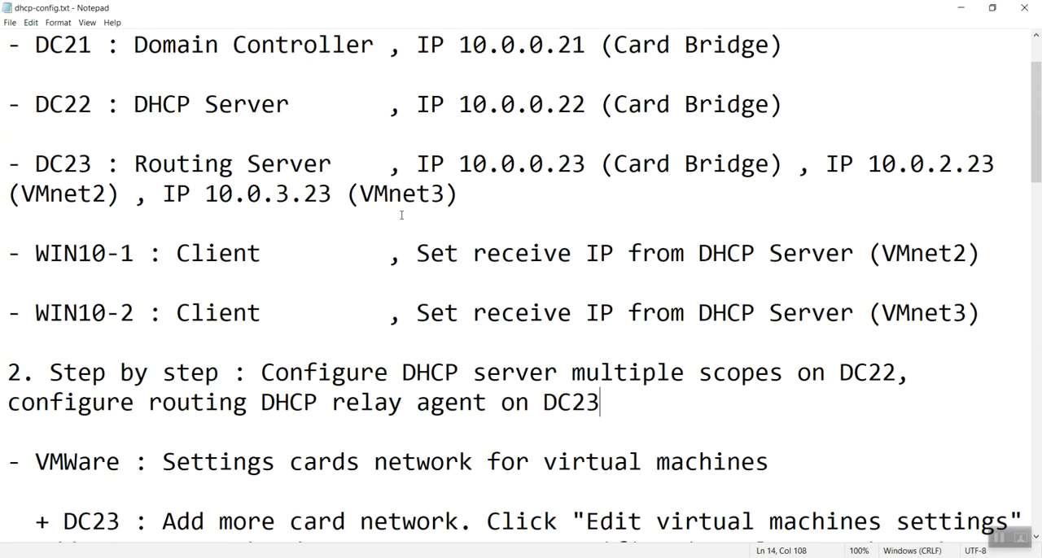
{"action": "left_click_drag", "start_coordinate": [601, 164], "coordinate": [433, 166]}
{"action": "left_click", "coordinate": [434, 167]}
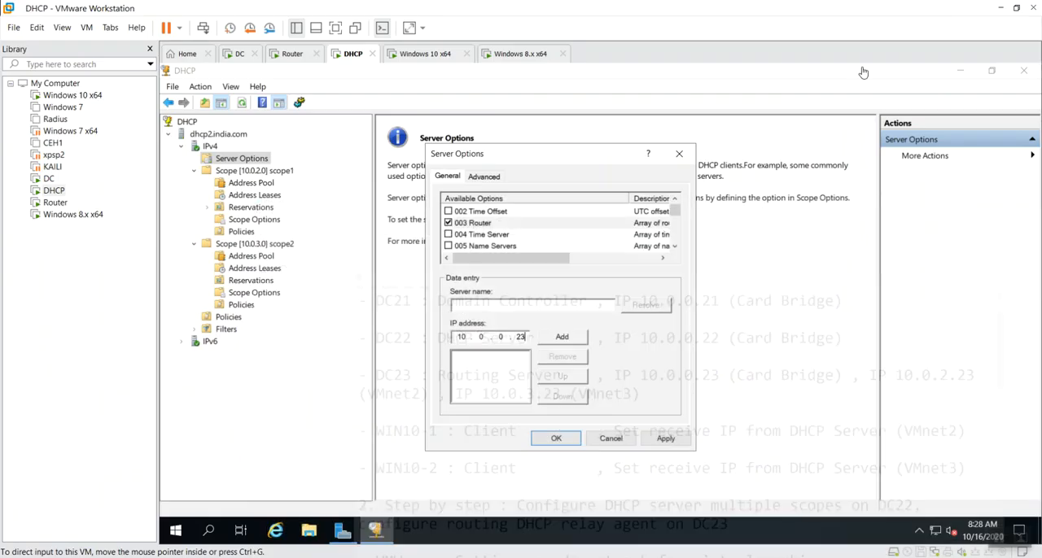
{"action": "left_click", "coordinate": [561, 336]}
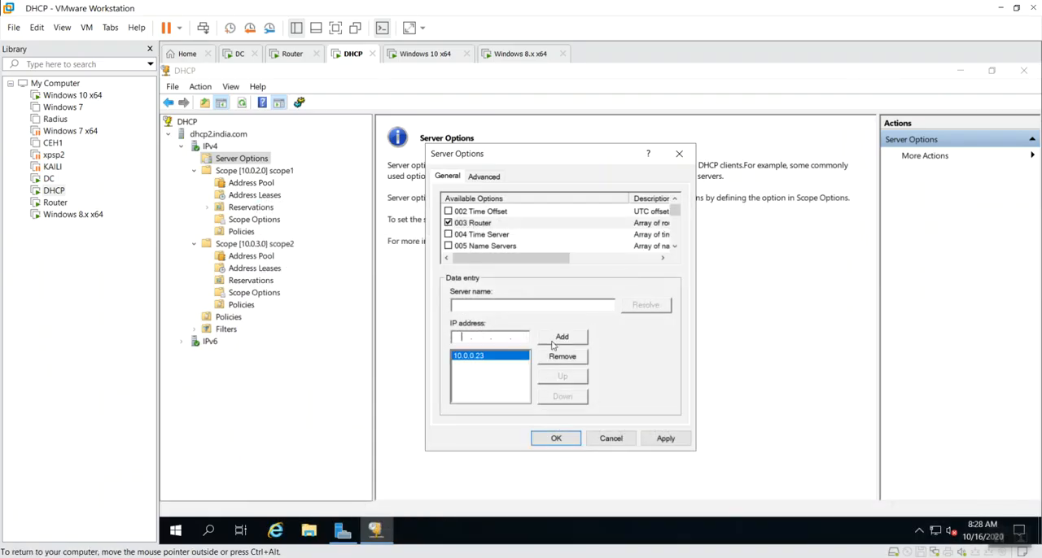
{"action": "left_click", "coordinate": [561, 438]}
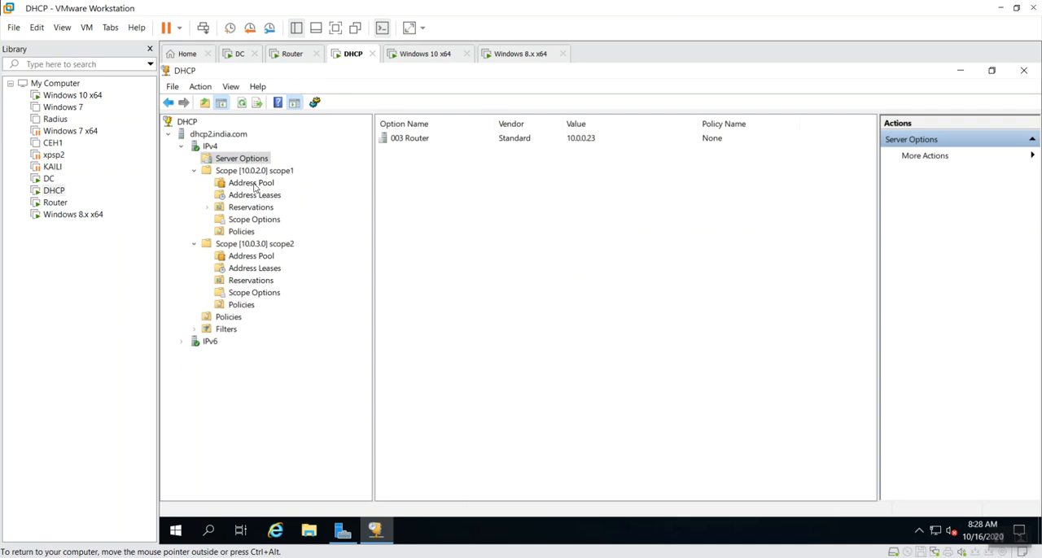
{"action": "left_click", "coordinate": [249, 208]}
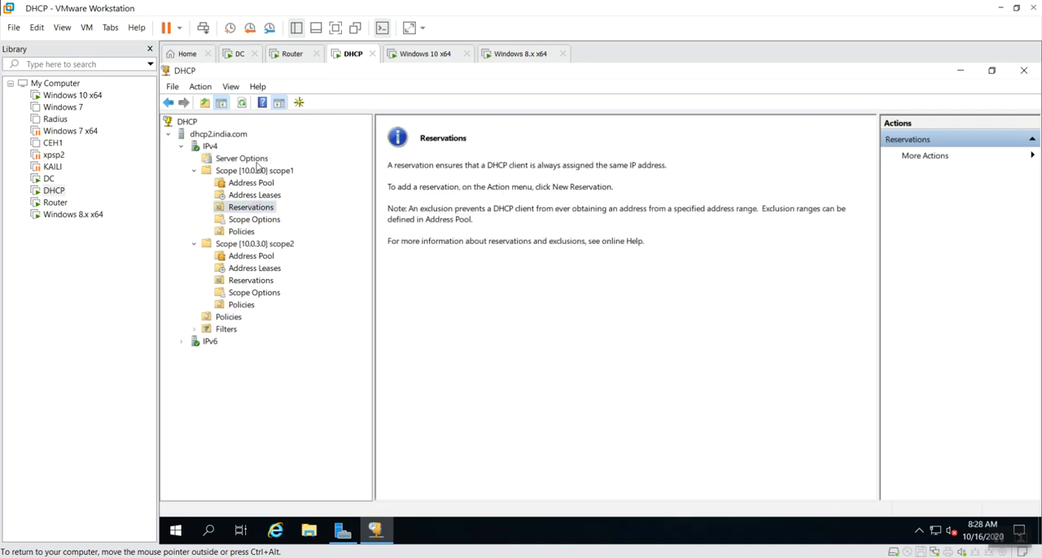
{"action": "left_click", "coordinate": [257, 161]}
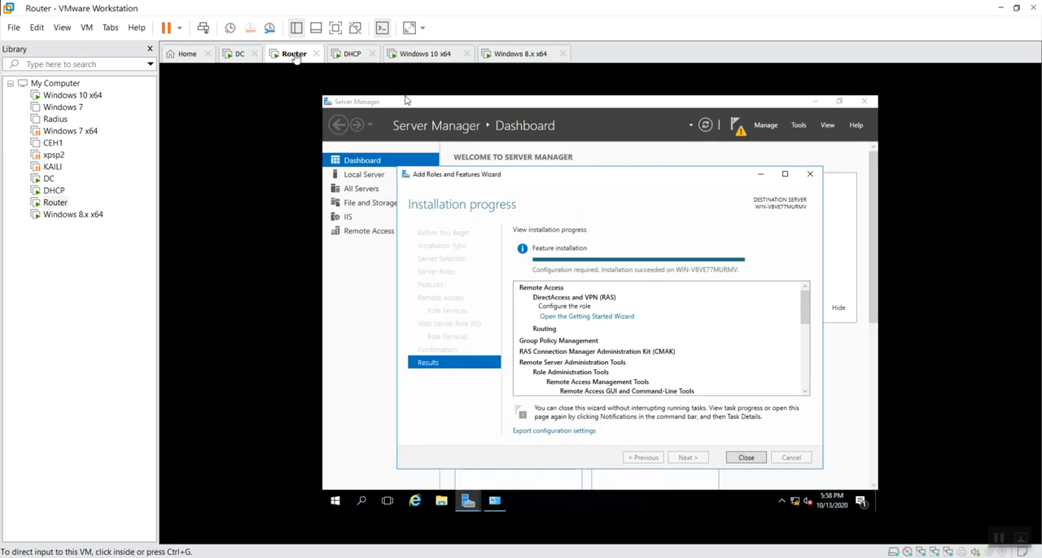
Switch to the Router virtual machine, close its Add Roles and Features Wizard, and minimize Server Manager
{"action": "left_click", "coordinate": [292, 54]}
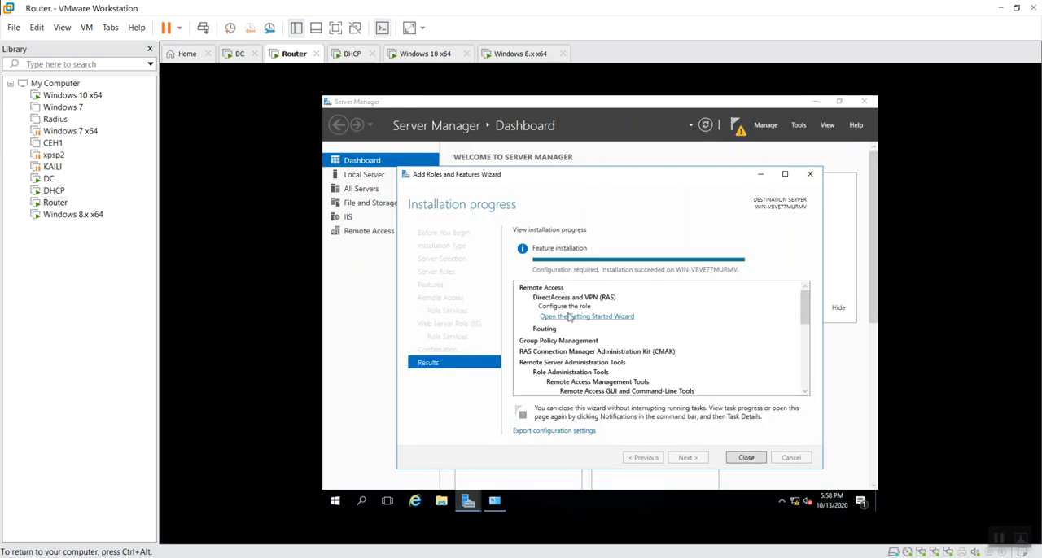
{"action": "left_click", "coordinate": [751, 455]}
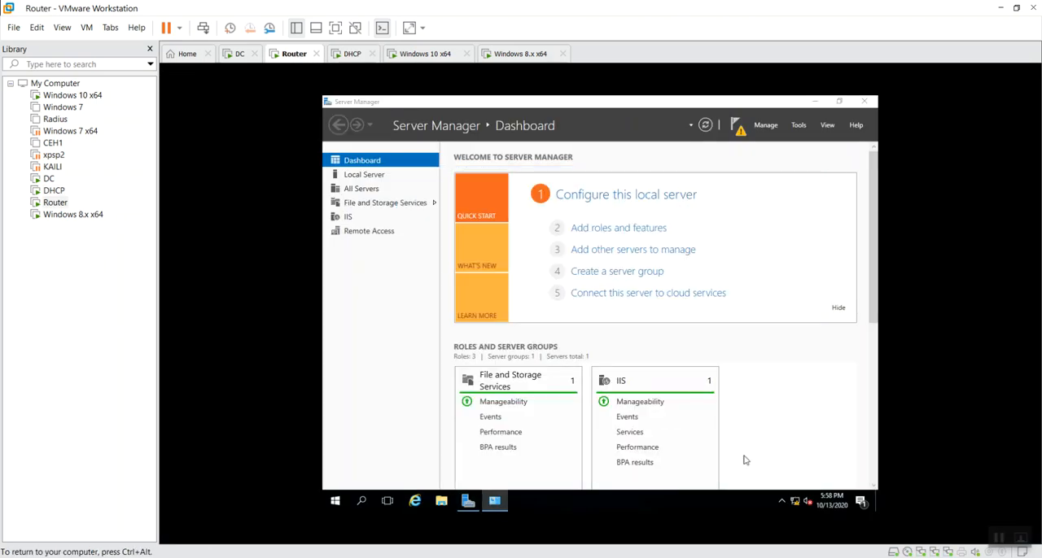
{"action": "left_click", "coordinate": [815, 101]}
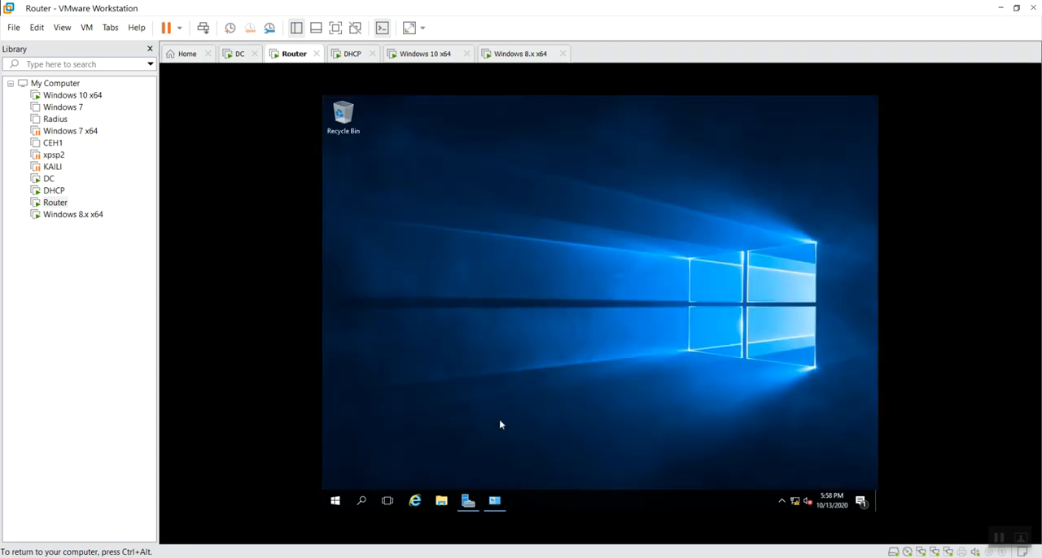
Open Network Connections on the Router machine by running ncpa.cpl
{"action": "key", "text": "super+r"}
{"action": "type", "text": "n"}
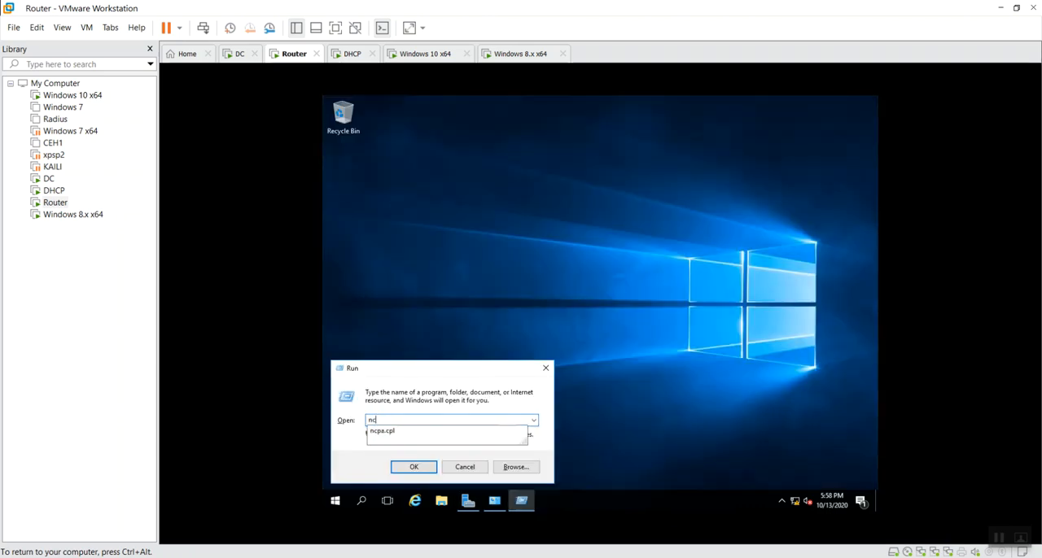
{"action": "key", "text": "Down"}
{"action": "key", "text": "Return"}
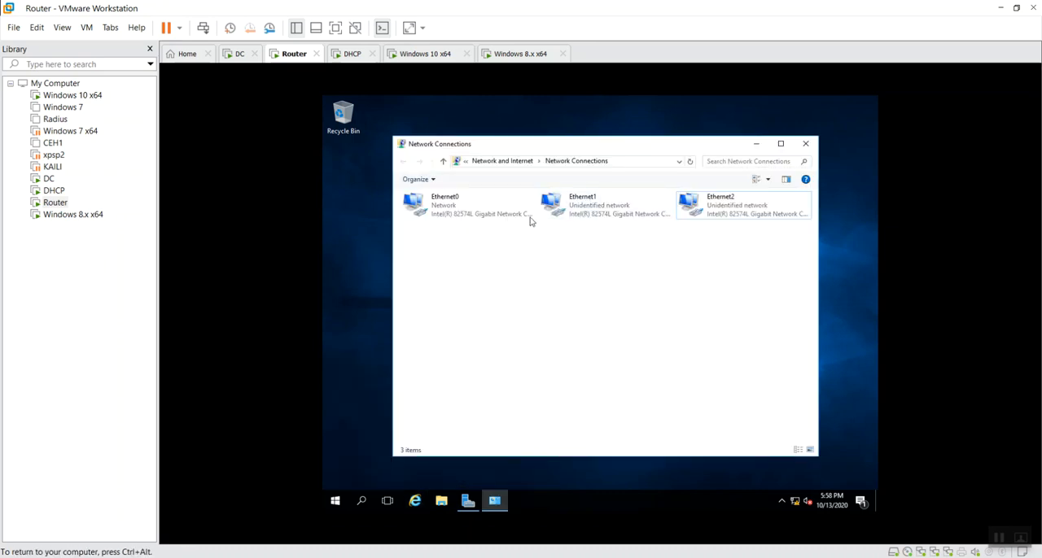
Check Ethernet1's connection details and set its IPv4 subnet mask to 255.255.255.0
{"action": "double_click", "coordinate": [568, 211]}
{"action": "left_click", "coordinate": [538, 293]}
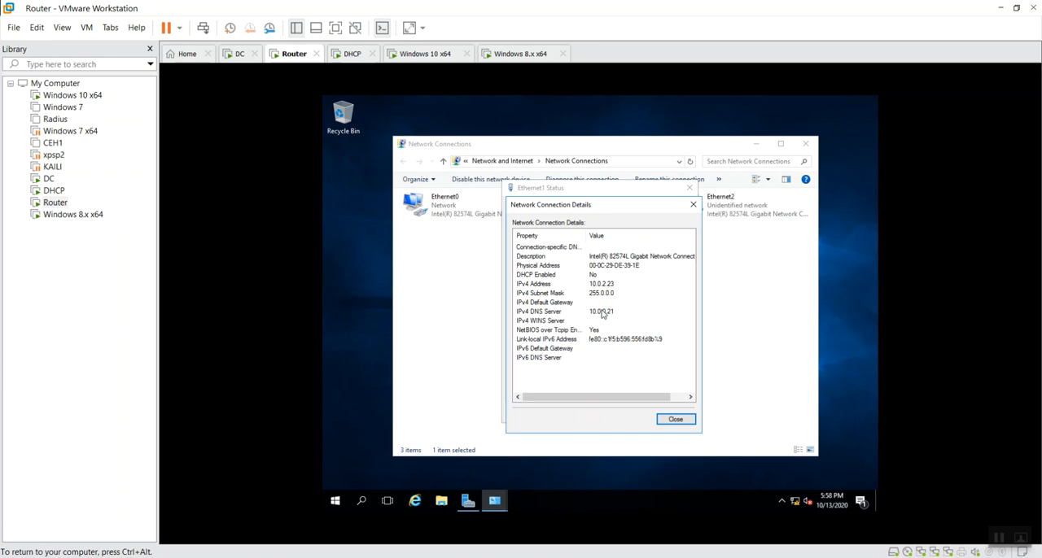
{"action": "left_click", "coordinate": [675, 420]}
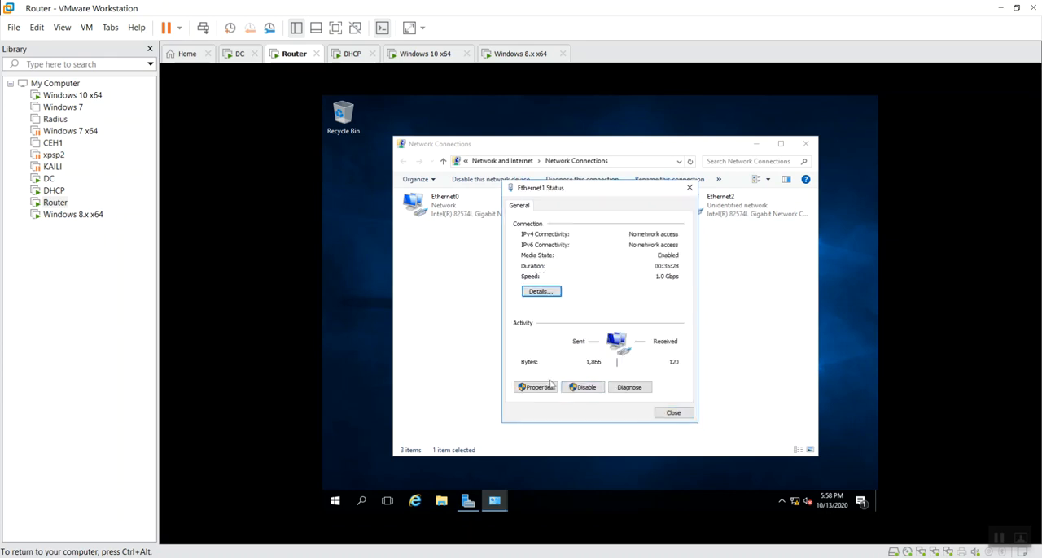
{"action": "left_click", "coordinate": [537, 387]}
{"action": "double_click", "coordinate": [628, 318]}
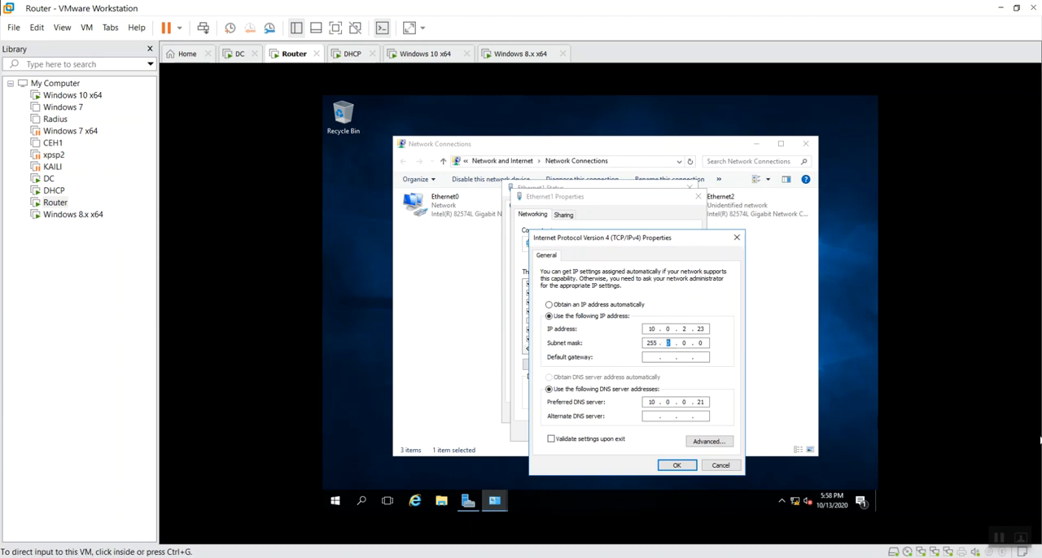
{"action": "left_click", "coordinate": [668, 345]}
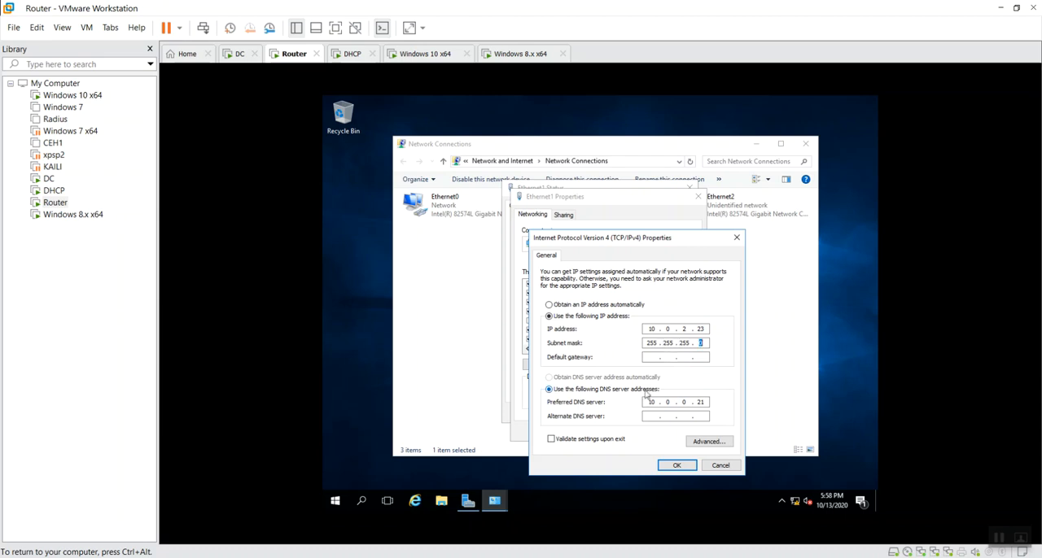
{"action": "left_click", "coordinate": [675, 468]}
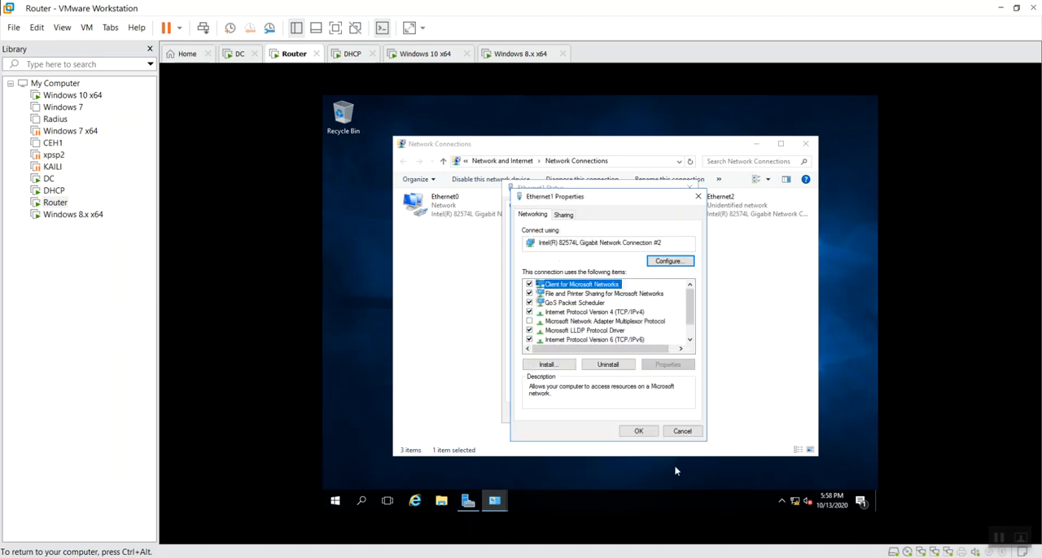
{"action": "left_click", "coordinate": [648, 434]}
{"action": "left_click", "coordinate": [661, 416]}
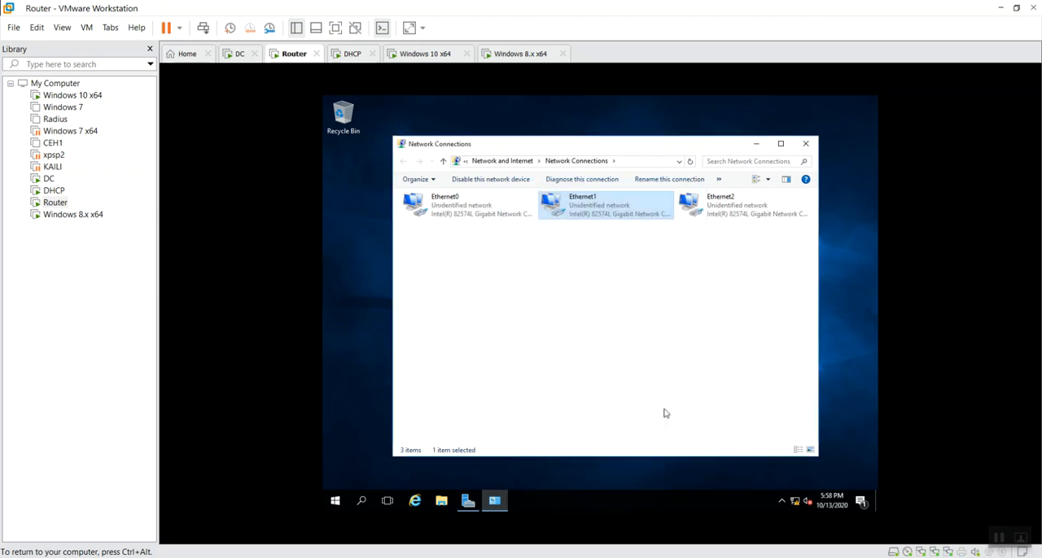
Set Ethernet2's IPv4 subnet mask to 255.255.255.0 and save the adapter settings
{"action": "left_click", "coordinate": [761, 208]}
{"action": "double_click", "coordinate": [751, 209]}
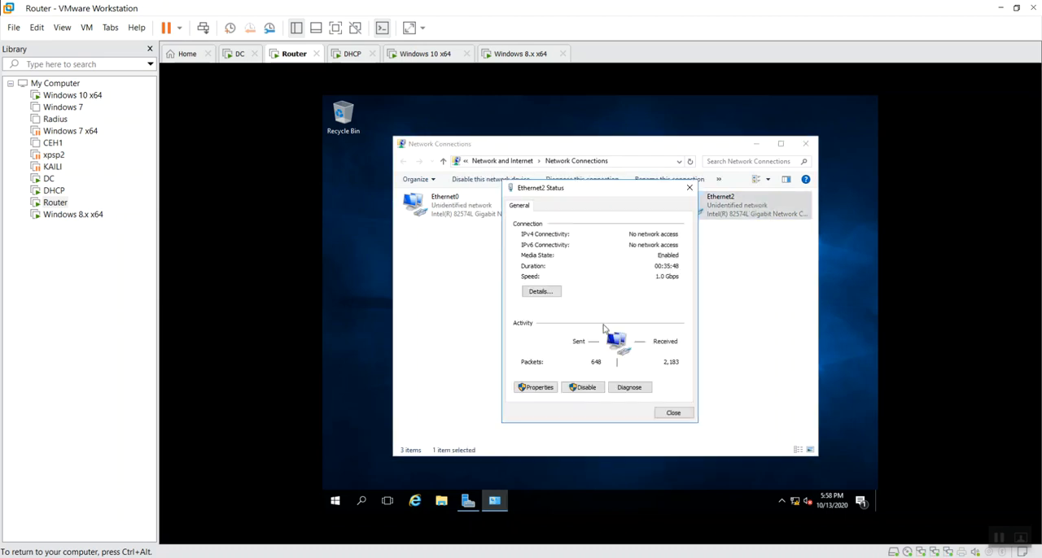
{"action": "left_click", "coordinate": [537, 388]}
{"action": "left_click", "coordinate": [630, 314]}
{"action": "double_click", "coordinate": [630, 315]}
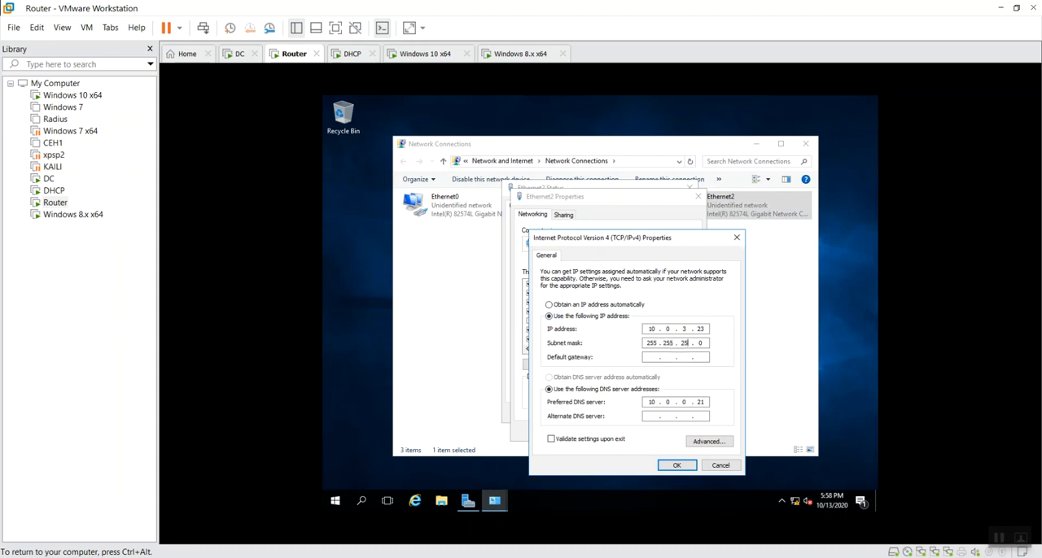
{"action": "left_click", "coordinate": [676, 465]}
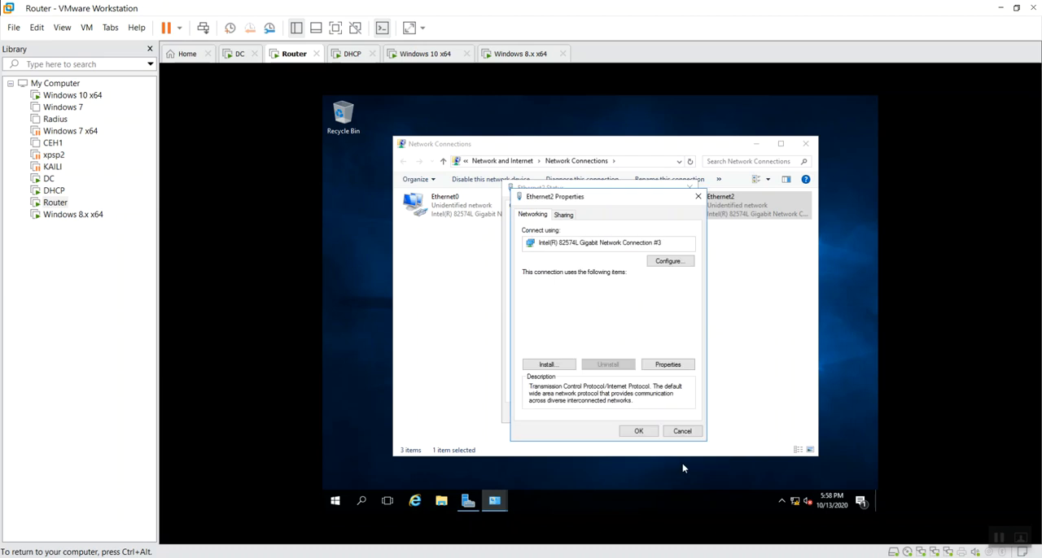
{"action": "left_click", "coordinate": [647, 435]}
{"action": "left_click", "coordinate": [673, 414]}
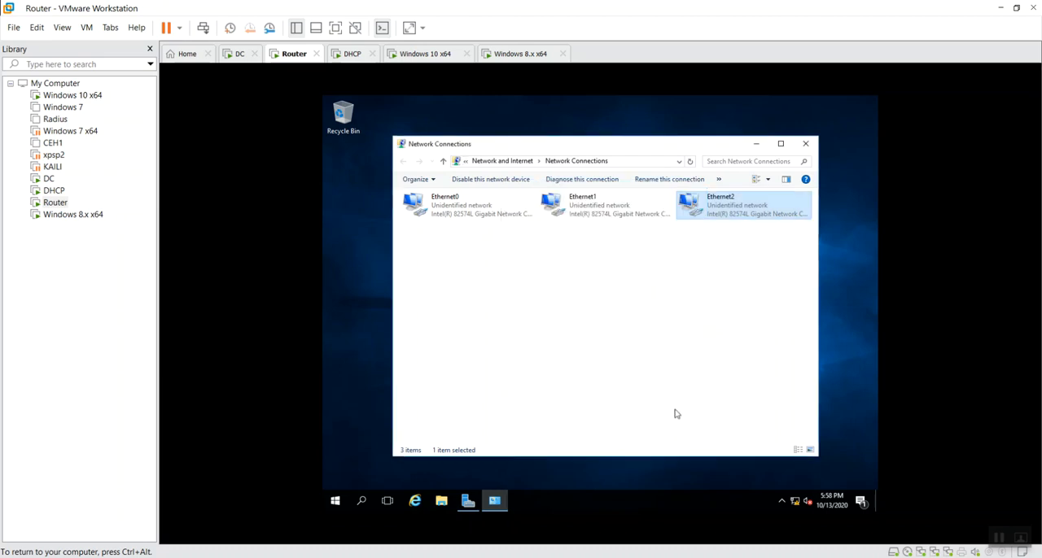
{"action": "left_click", "coordinate": [635, 372]}
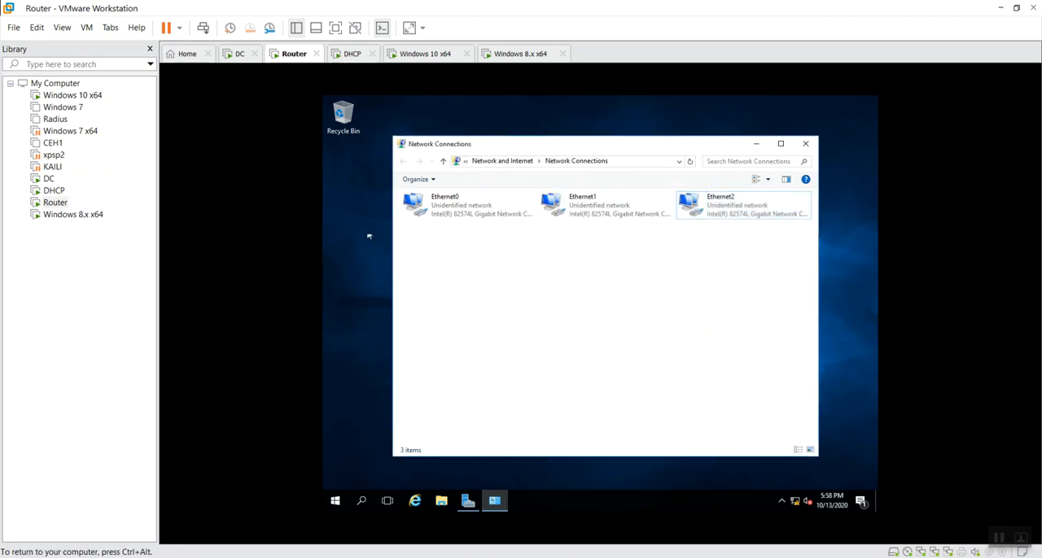
Check Ethernet0's connection details on the Router machine and set its IPv4 subnet mask to 255.255.255.0
{"action": "double_click", "coordinate": [468, 206]}
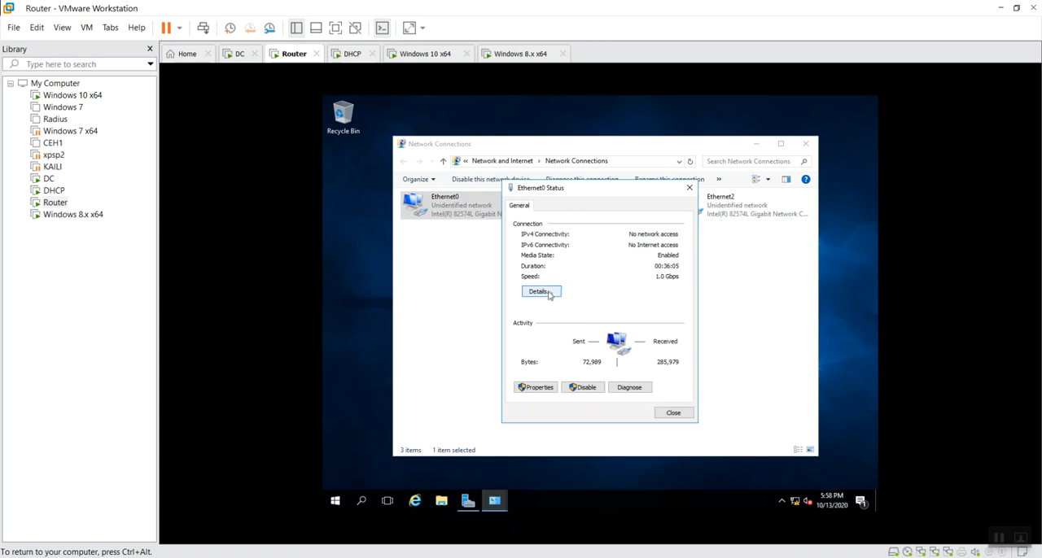
{"action": "left_click", "coordinate": [542, 291]}
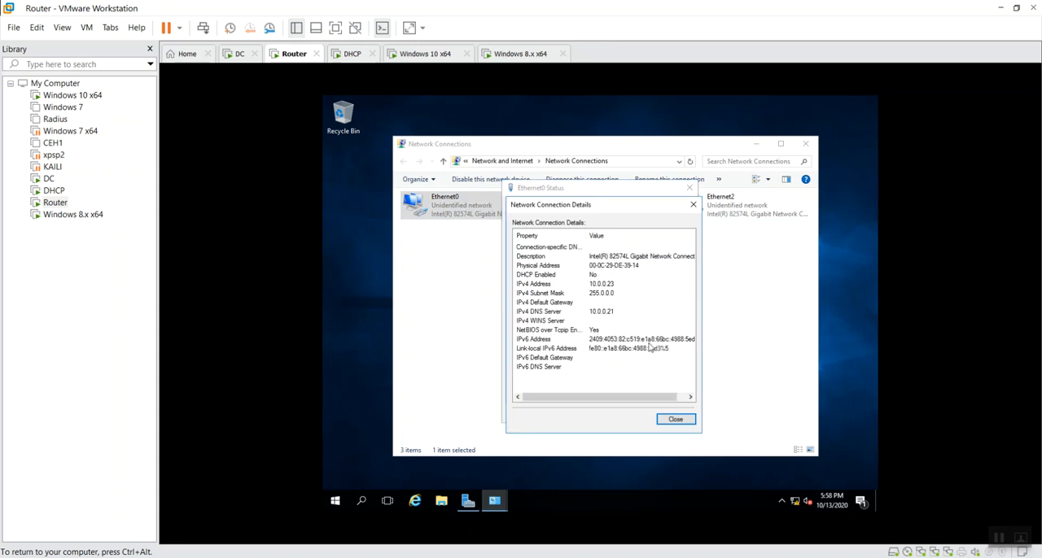
{"action": "key", "text": "Escape"}
{"action": "left_click", "coordinate": [533, 385]}
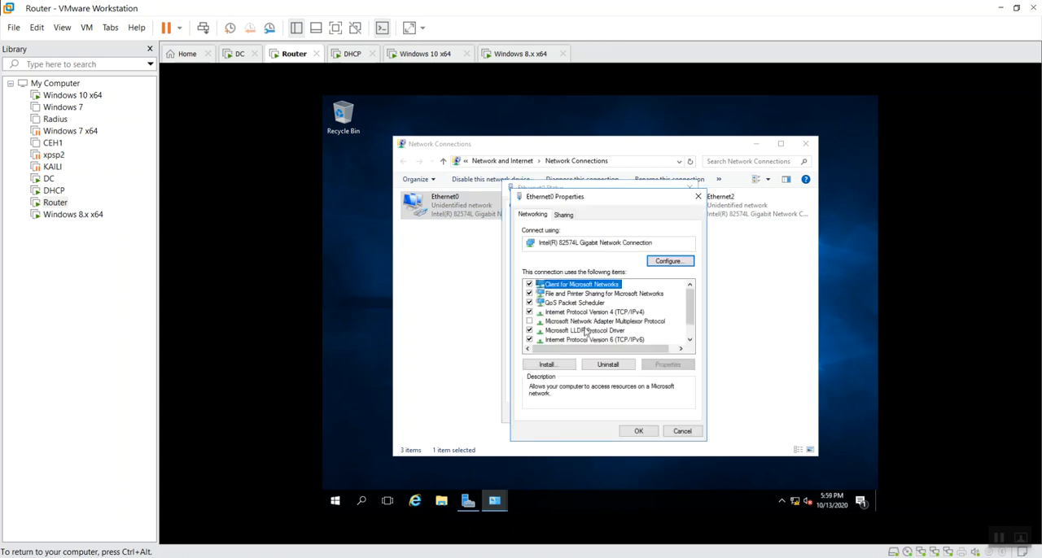
{"action": "double_click", "coordinate": [610, 315]}
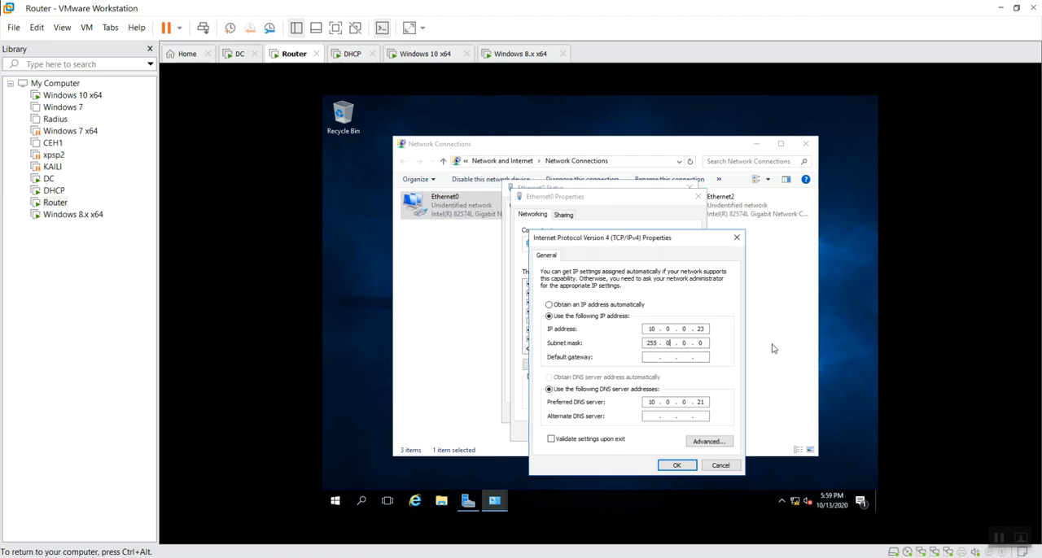
{"action": "type", "text": "525"}
{"action": "left_click", "coordinate": [676, 467]}
{"action": "left_click", "coordinate": [652, 437]}
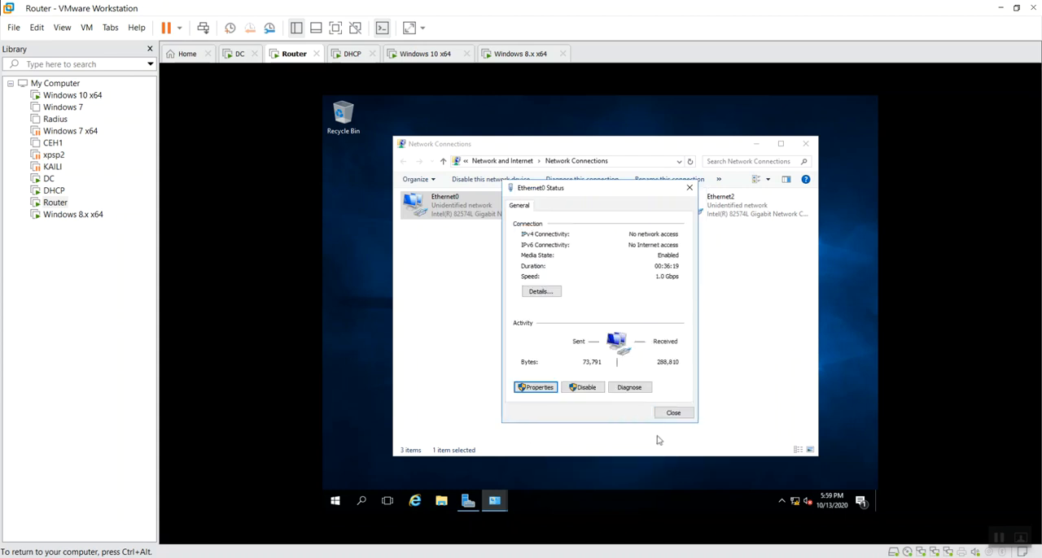
{"action": "left_click", "coordinate": [675, 414]}
{"action": "left_click", "coordinate": [611, 352]}
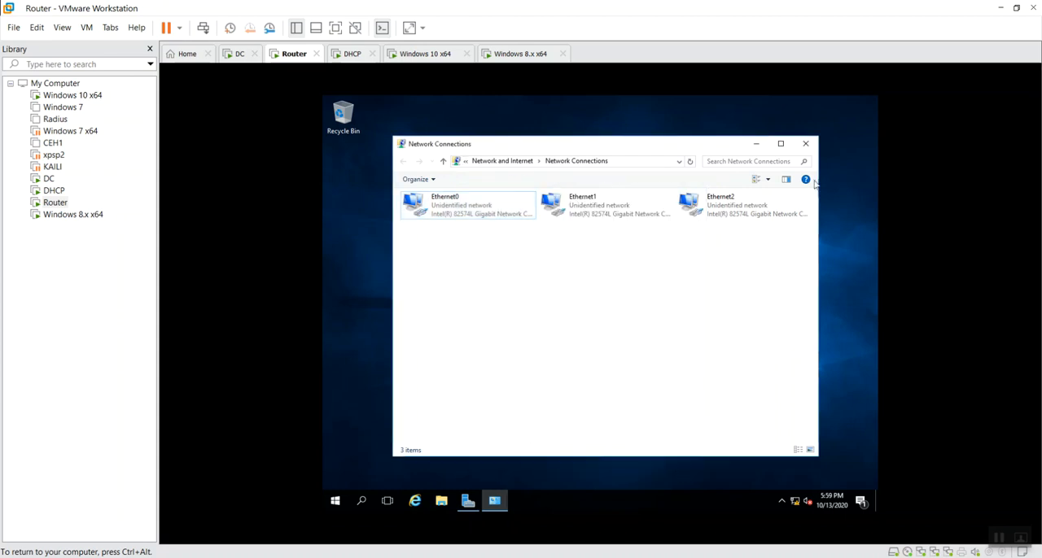
Switch to the DC virtual machine and set Ethernet1's IPv4 subnet mask to 255.255.255.0
{"action": "left_click", "coordinate": [237, 54]}
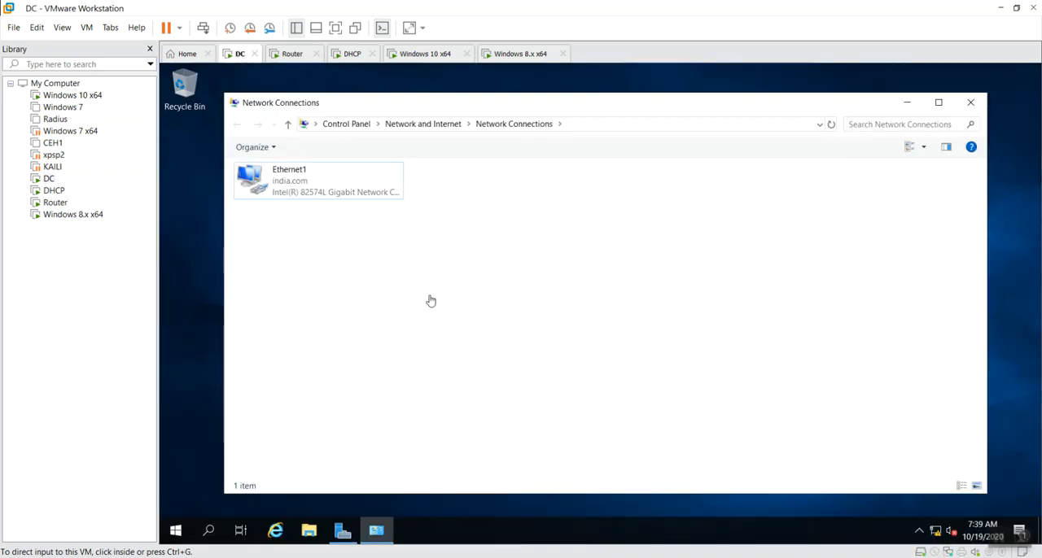
{"action": "double_click", "coordinate": [324, 192]}
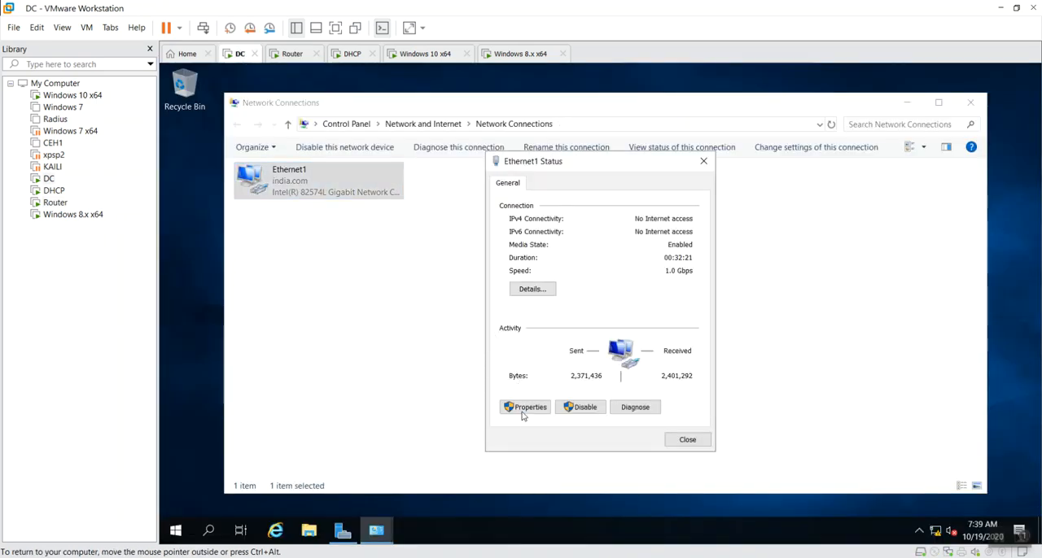
{"action": "left_click", "coordinate": [525, 407]}
{"action": "double_click", "coordinate": [640, 320]}
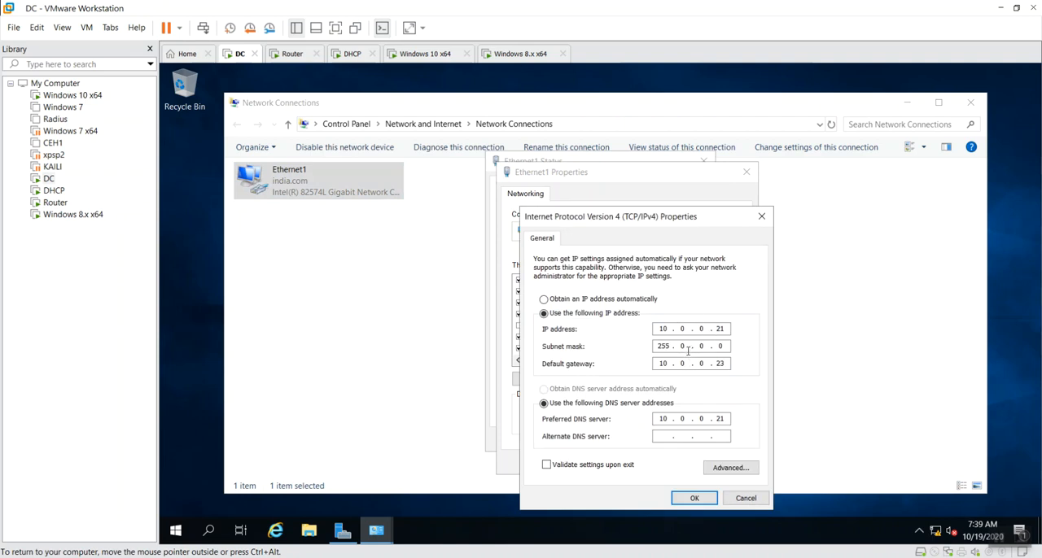
{"action": "type", "text": "2"}
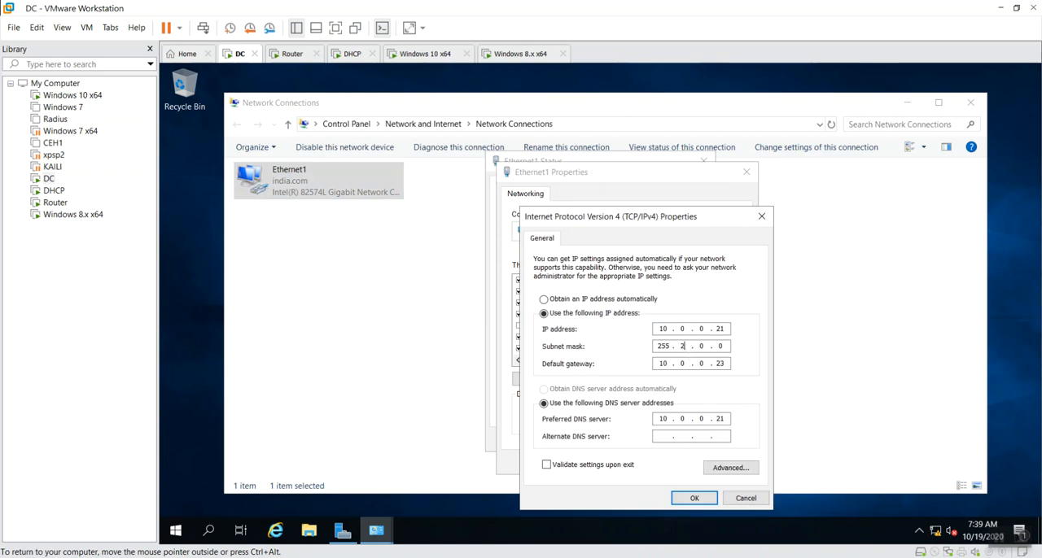
{"action": "type", "text": "255"}
{"action": "left_click", "coordinate": [692, 498]}
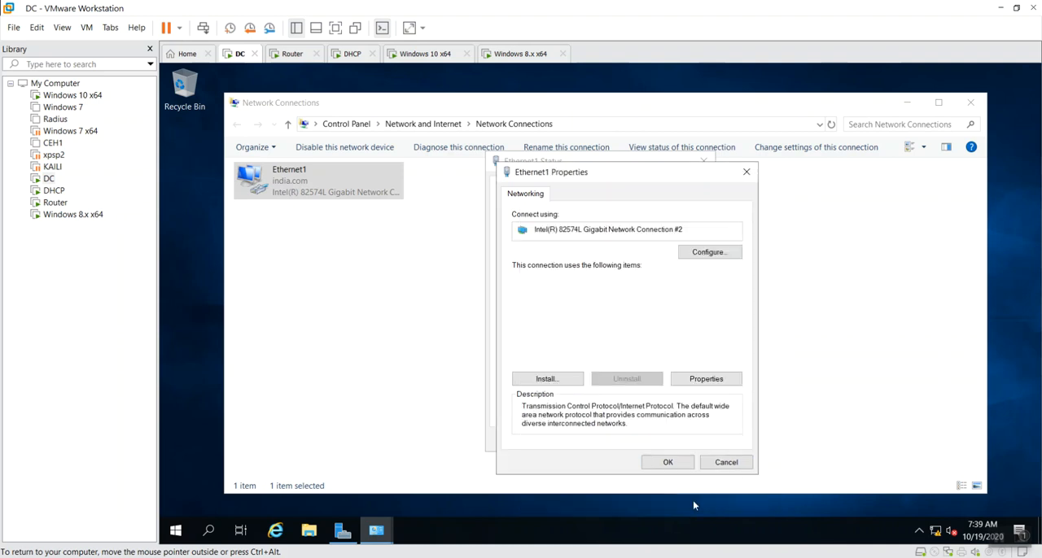
{"action": "left_click", "coordinate": [667, 462]}
{"action": "left_click", "coordinate": [688, 437]}
{"action": "left_click", "coordinate": [426, 309]}
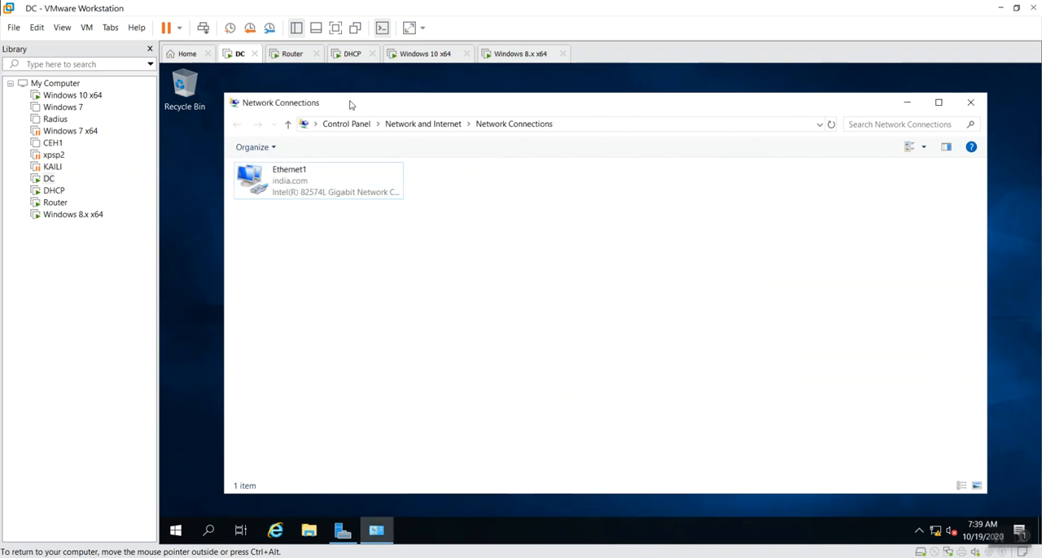
Switch to the DHCP virtual machine, minimize its DHCP console and Server Manager, and open Network Connections by running ncpa.cpl
{"action": "left_click", "coordinate": [297, 57]}
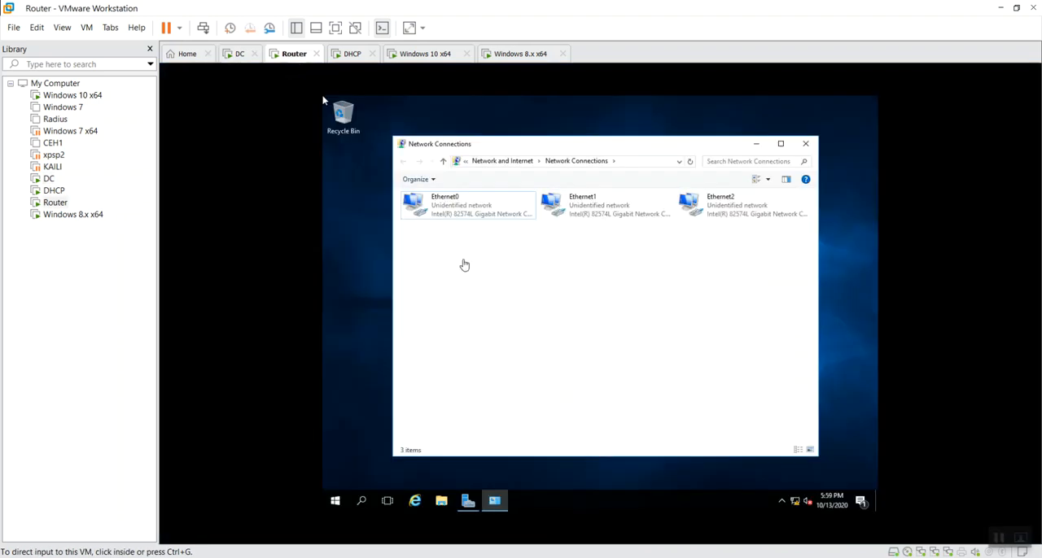
{"action": "left_click", "coordinate": [351, 55]}
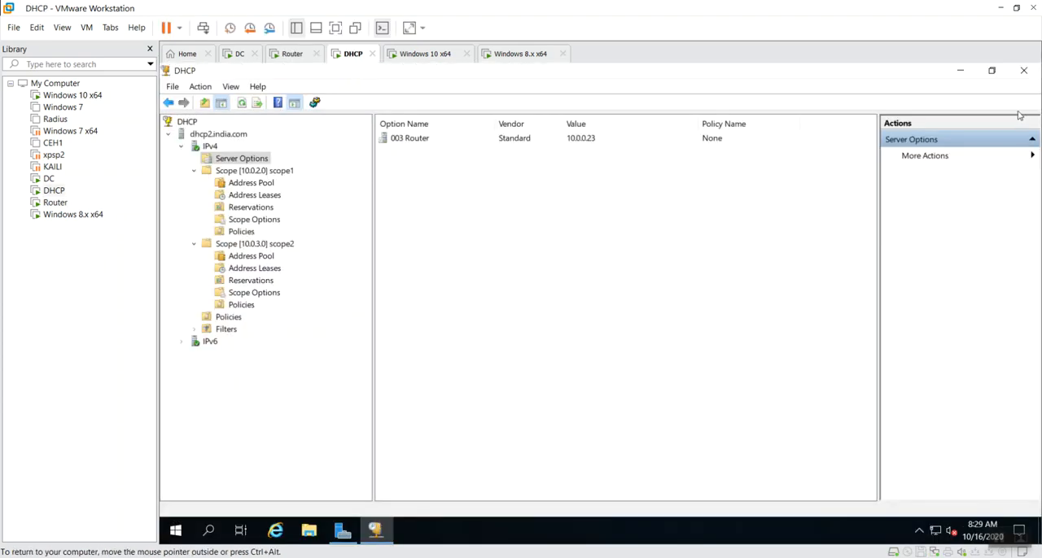
{"action": "left_click", "coordinate": [961, 71]}
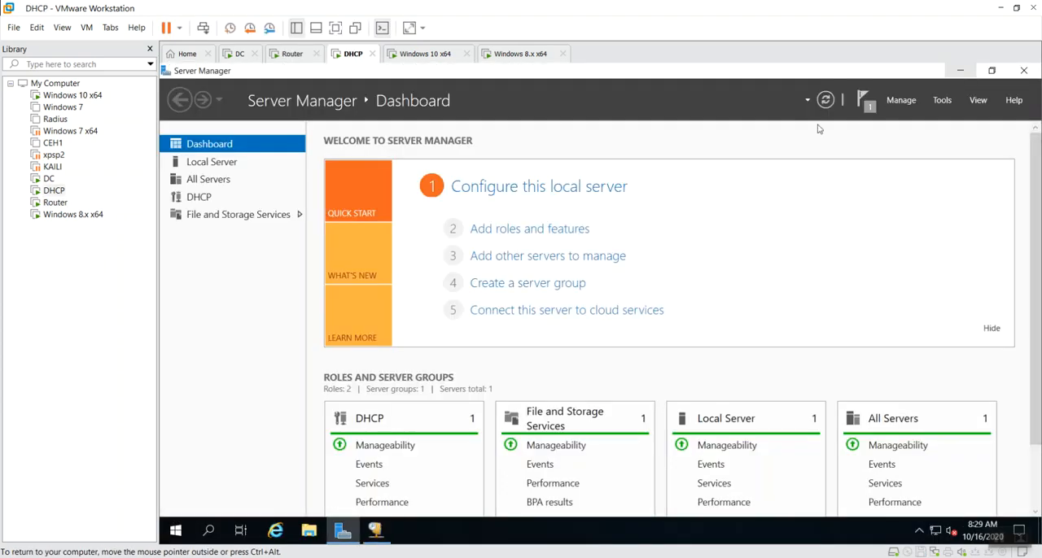
{"action": "left_click", "coordinate": [961, 71]}
{"action": "key", "text": "super+r"}
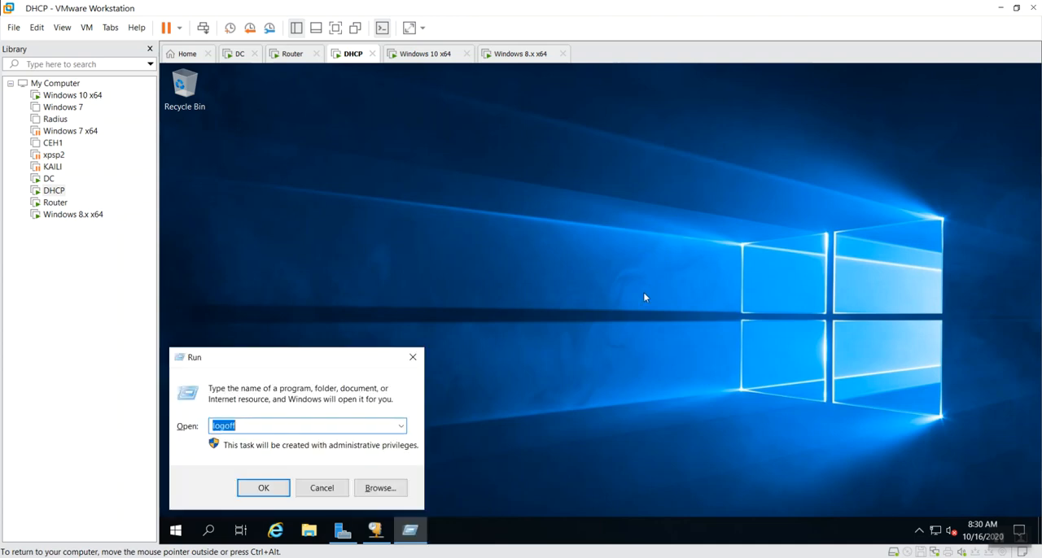
{"action": "type", "text": "nc"}
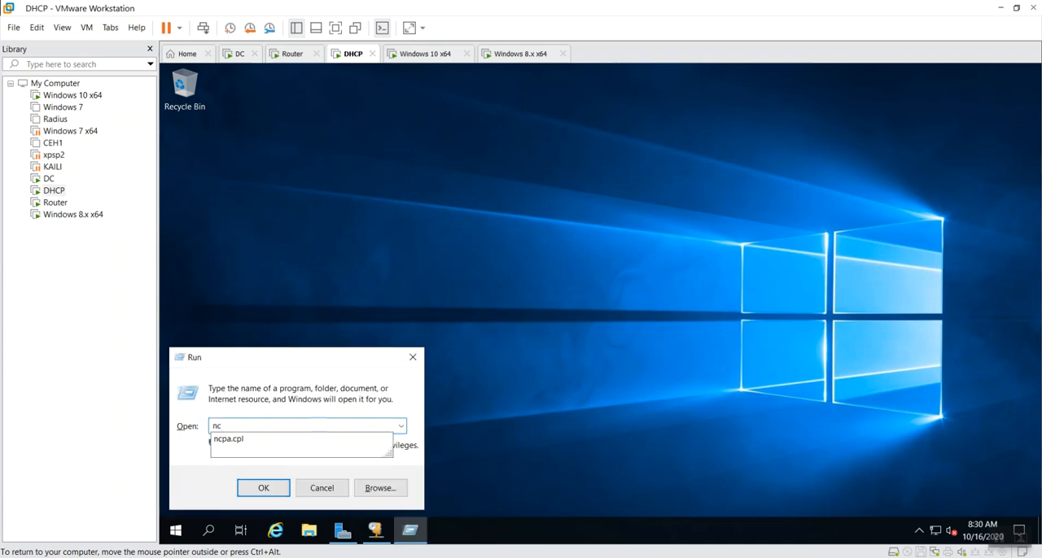
{"action": "key", "text": "Down"}
{"action": "key", "text": "Return"}
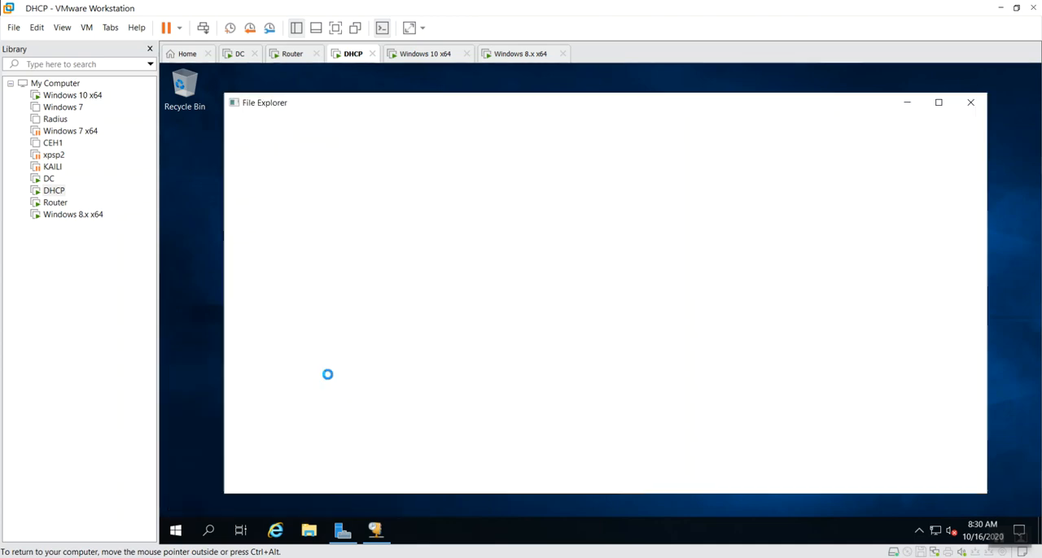
Check Ethernet0's connection details on the DHCP machine and set its IPv4 subnet mask to 255.255.255.0
{"action": "double_click", "coordinate": [309, 190]}
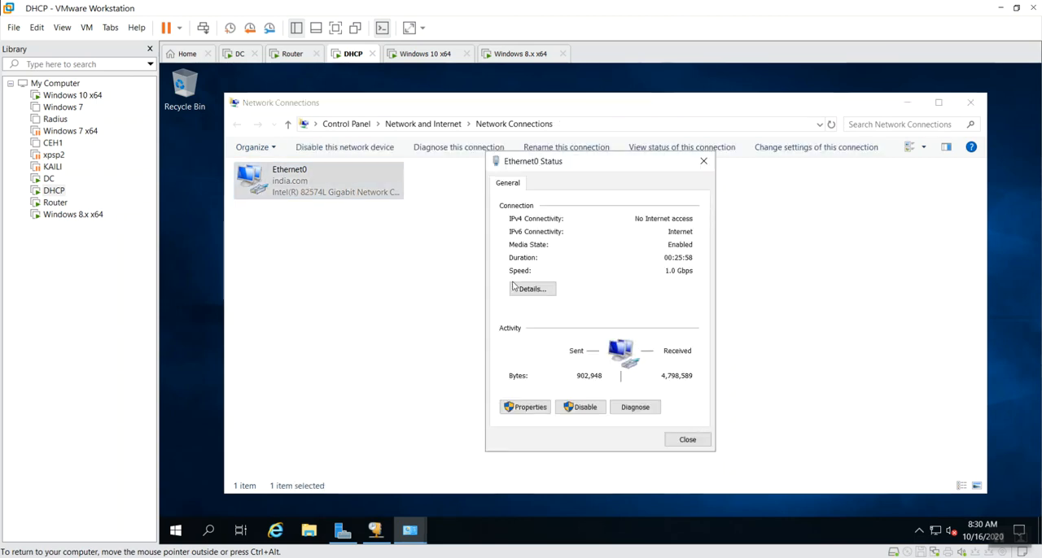
{"action": "left_click", "coordinate": [528, 293]}
{"action": "key", "text": "Escape"}
{"action": "left_click", "coordinate": [525, 407]}
{"action": "left_click", "coordinate": [641, 316]}
{"action": "double_click", "coordinate": [641, 316]}
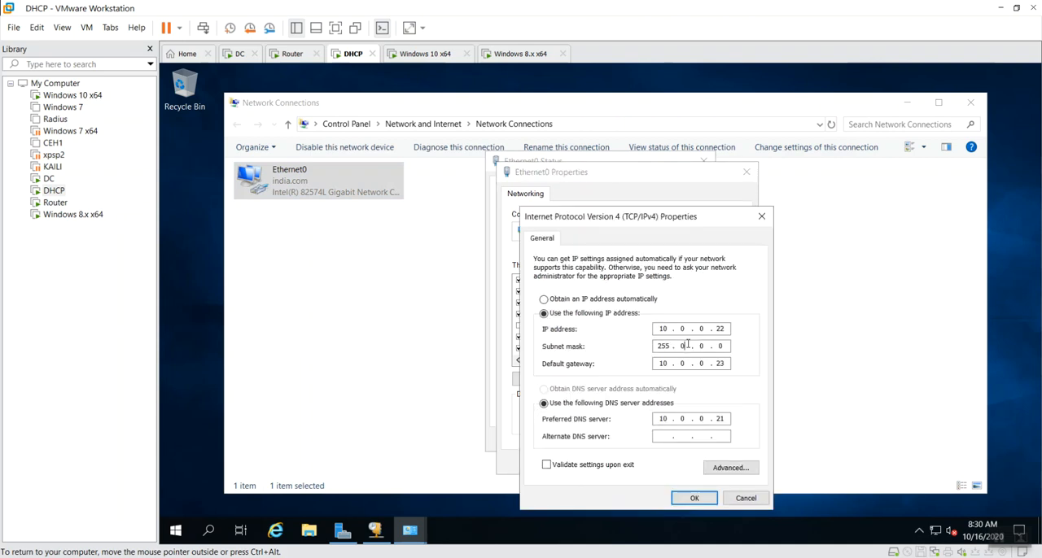
{"action": "type", "text": "255.255"}
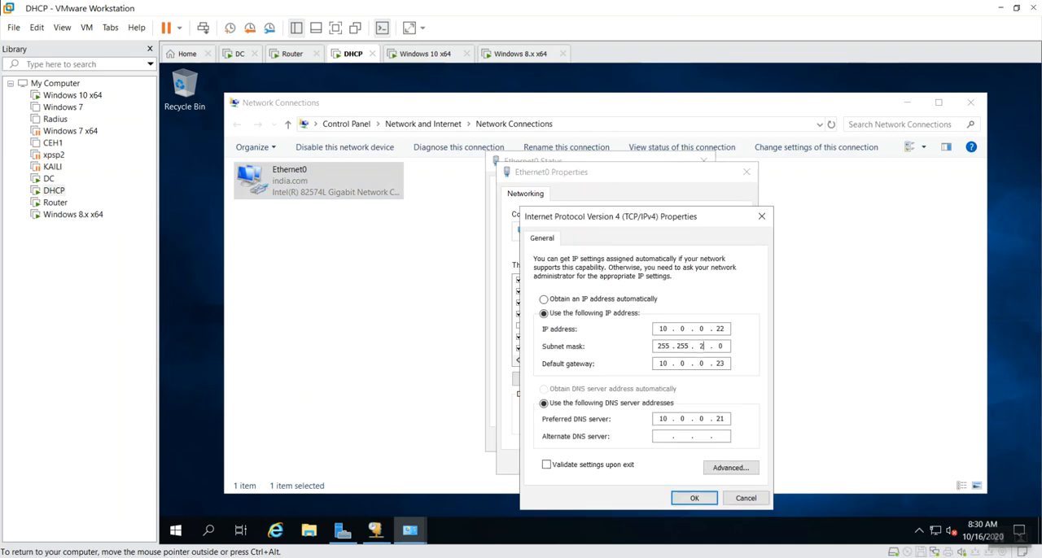
{"action": "left_click", "coordinate": [693, 499]}
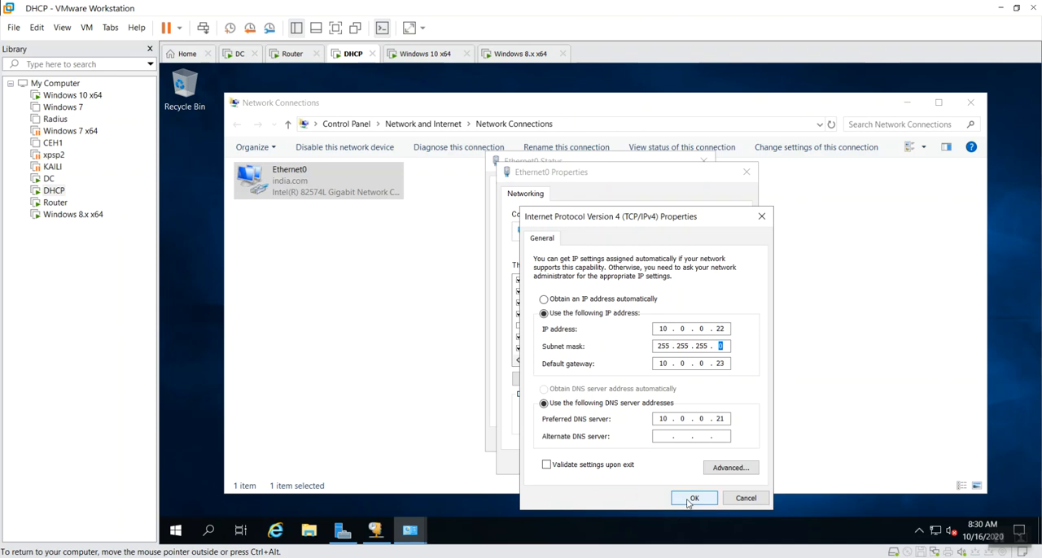
{"action": "left_click", "coordinate": [676, 464]}
{"action": "left_click", "coordinate": [687, 442]}
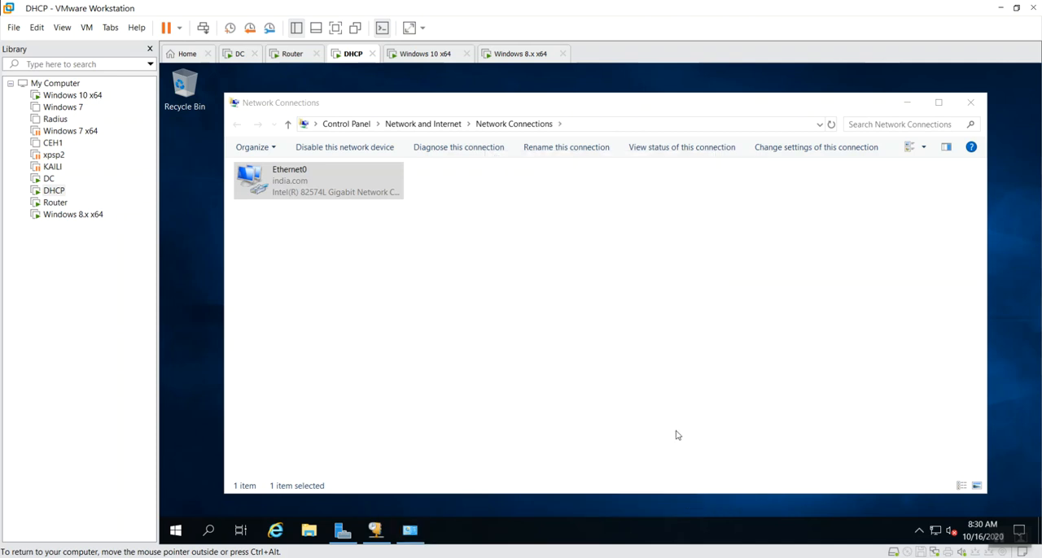
Switch to the Windows 10 x64 virtual machine and examine Ethernet2's network connection details
{"action": "left_click", "coordinate": [428, 54]}
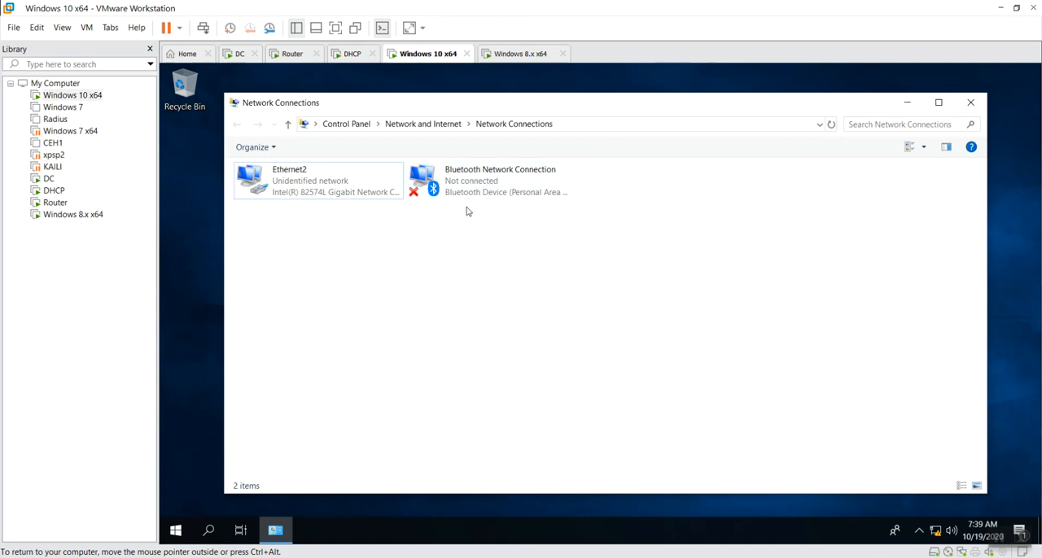
{"action": "double_click", "coordinate": [326, 181]}
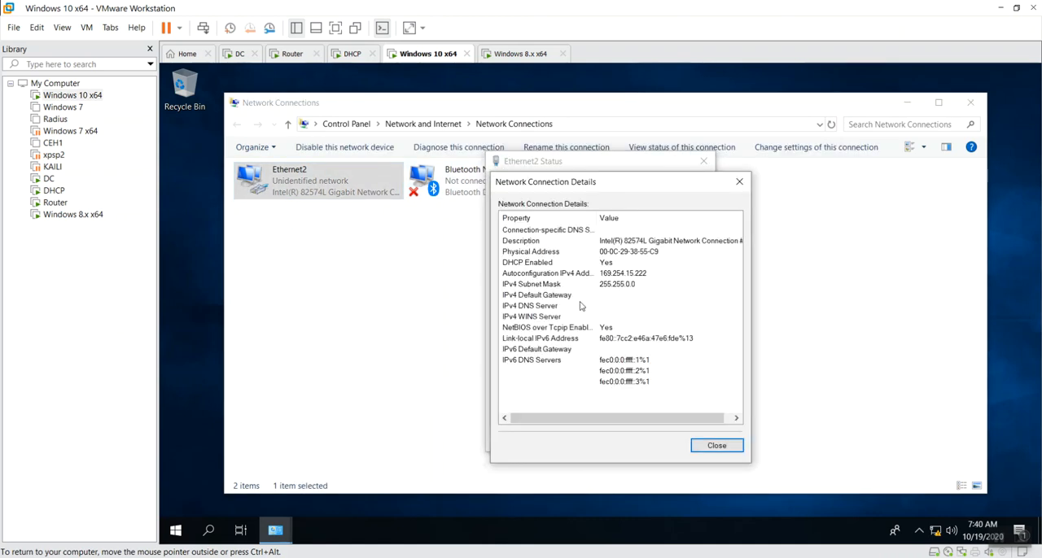
{"action": "key", "text": "Escape"}
{"action": "key", "text": "Escape"}
{"action": "left_click", "coordinate": [582, 305]}
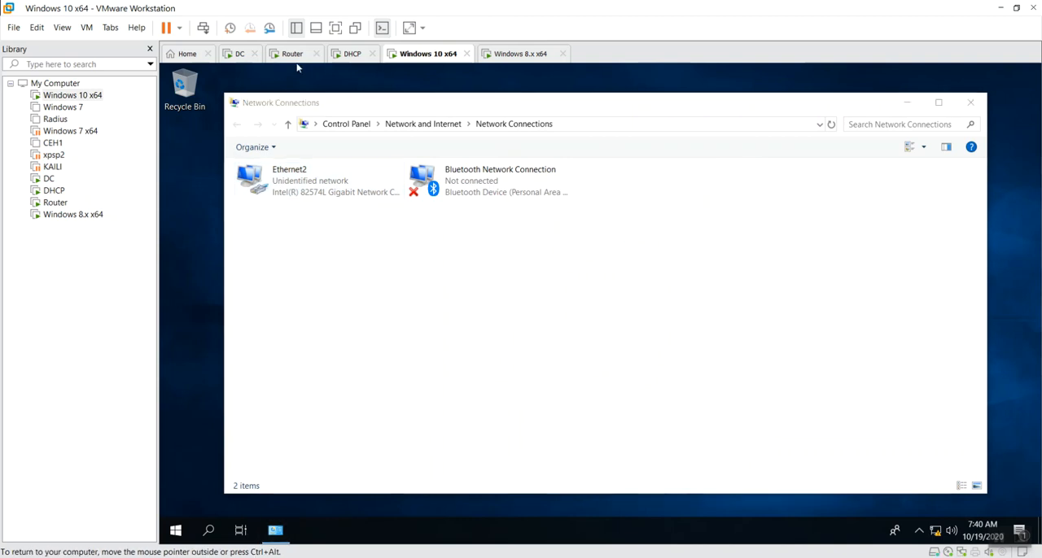
Return to the Router virtual machine, minimize Network Connections, and open the Routing and Remote Access console from Server Manager, maximized
{"action": "left_click", "coordinate": [292, 54]}
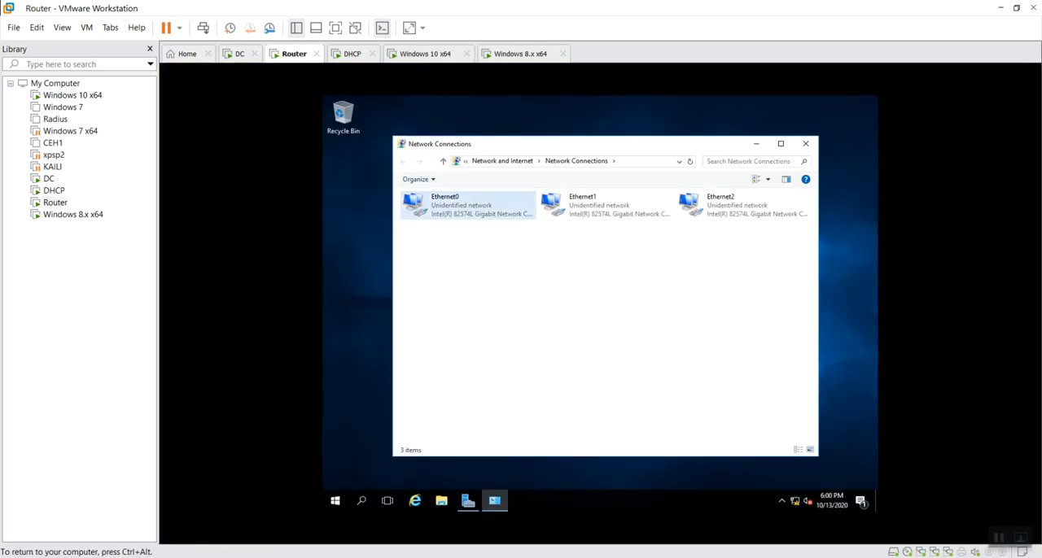
{"action": "left_click", "coordinate": [756, 144]}
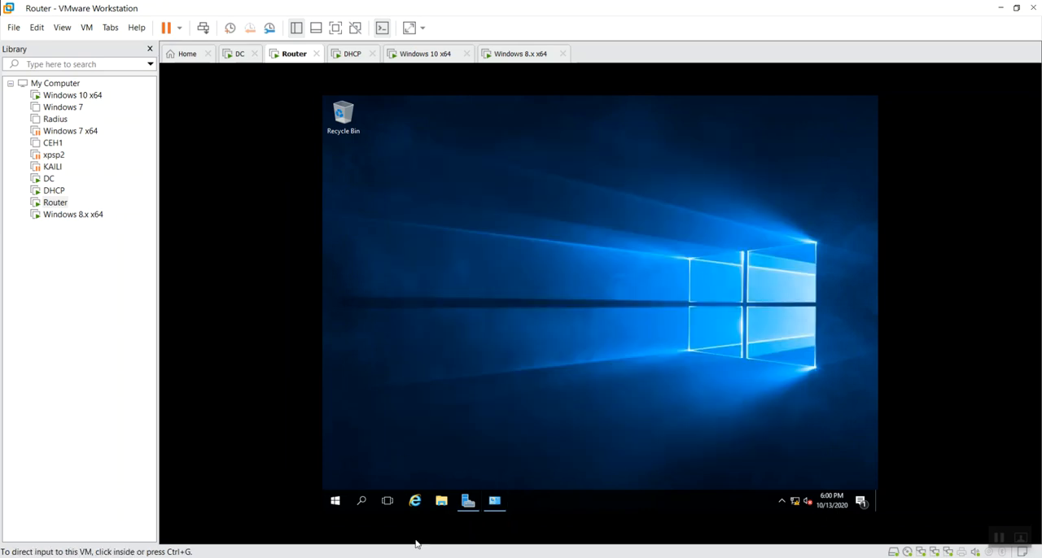
{"action": "left_click", "coordinate": [467, 501]}
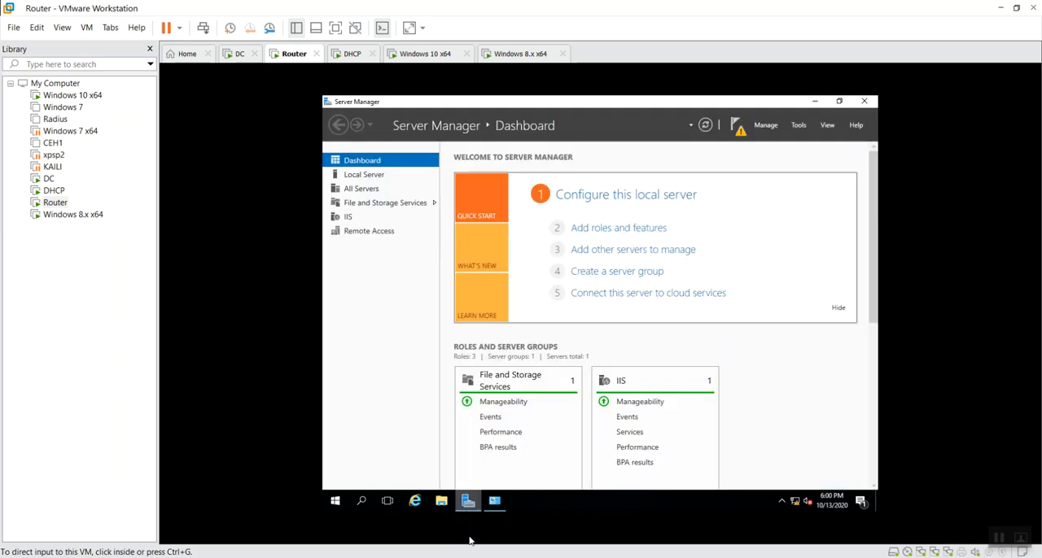
{"action": "left_click", "coordinate": [798, 124]}
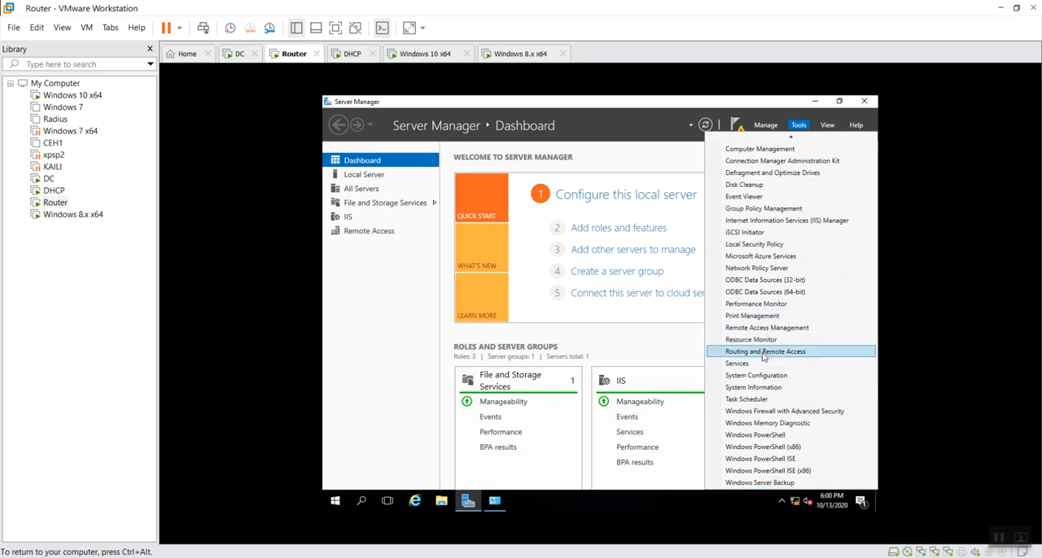
{"action": "left_click", "coordinate": [776, 352]}
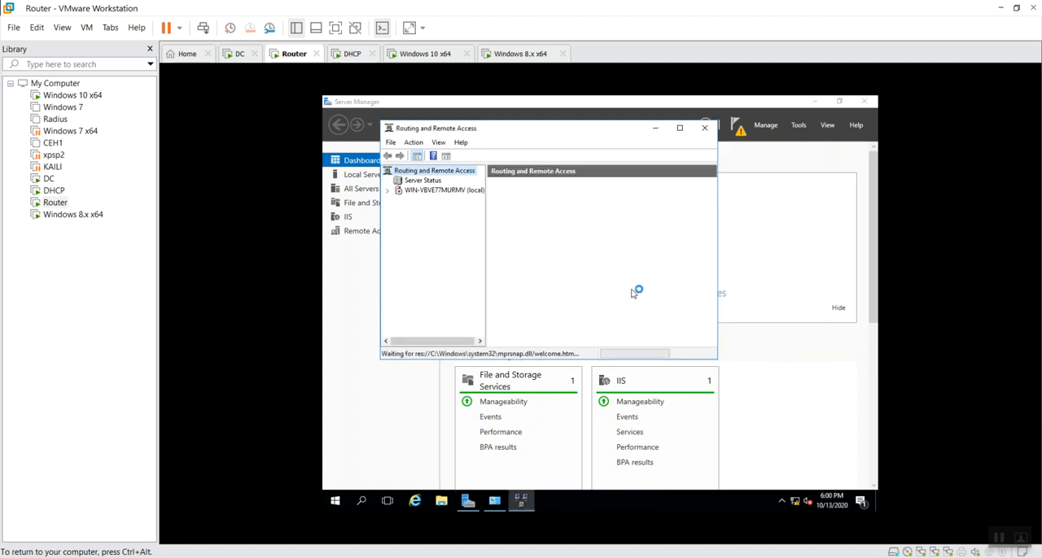
{"action": "left_click", "coordinate": [449, 190]}
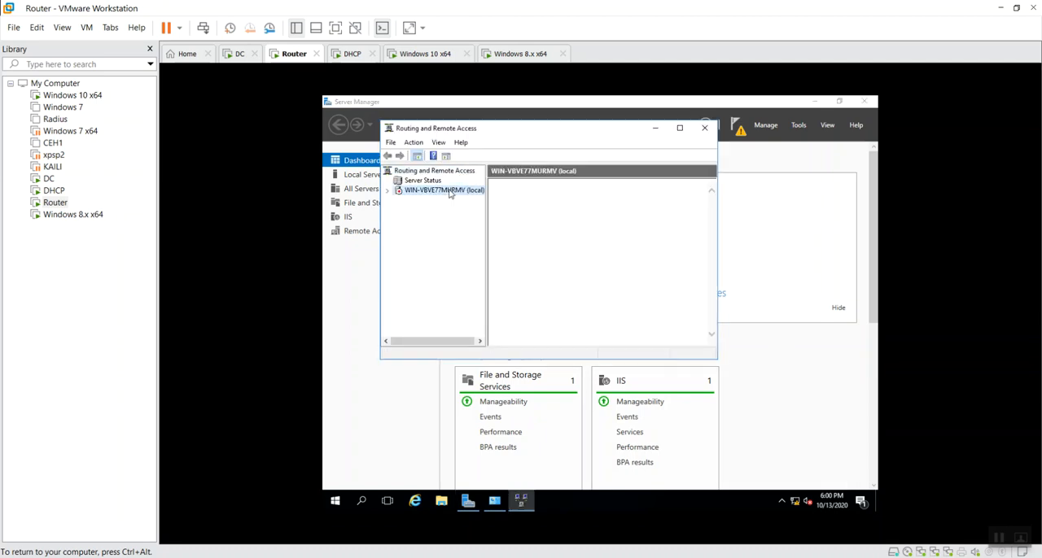
{"action": "left_click", "coordinate": [680, 128]}
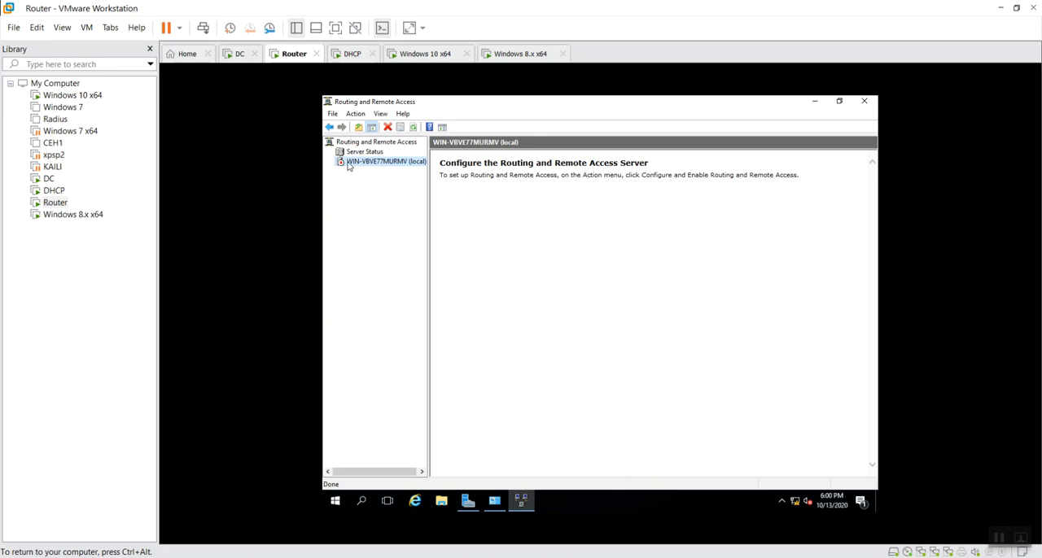
Configure and enable Routing and Remote Access on the local server with a custom configuration for LAN routing, and start the service
{"action": "right_click", "coordinate": [349, 166]}
{"action": "left_click", "coordinate": [395, 169]}
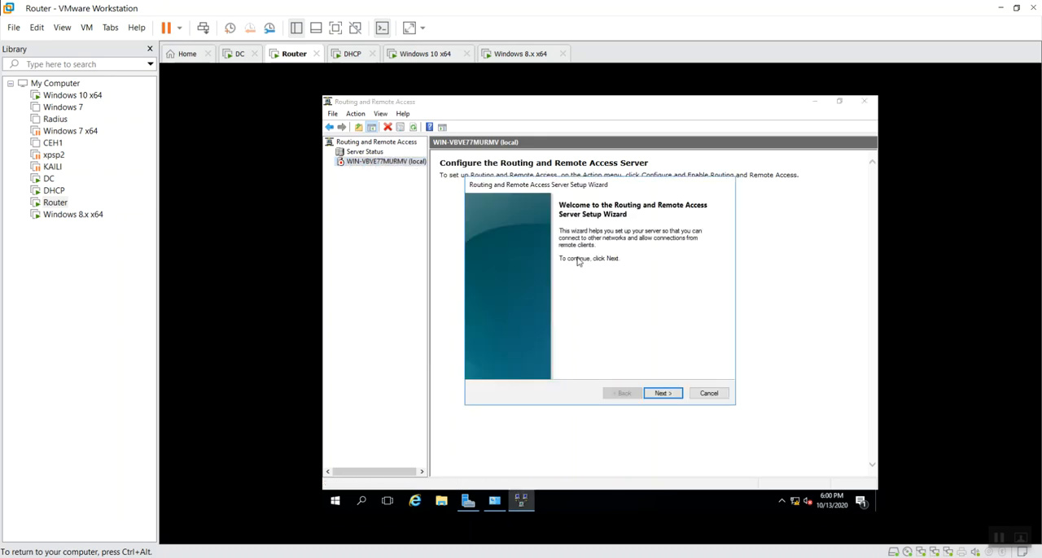
{"action": "left_click", "coordinate": [666, 393]}
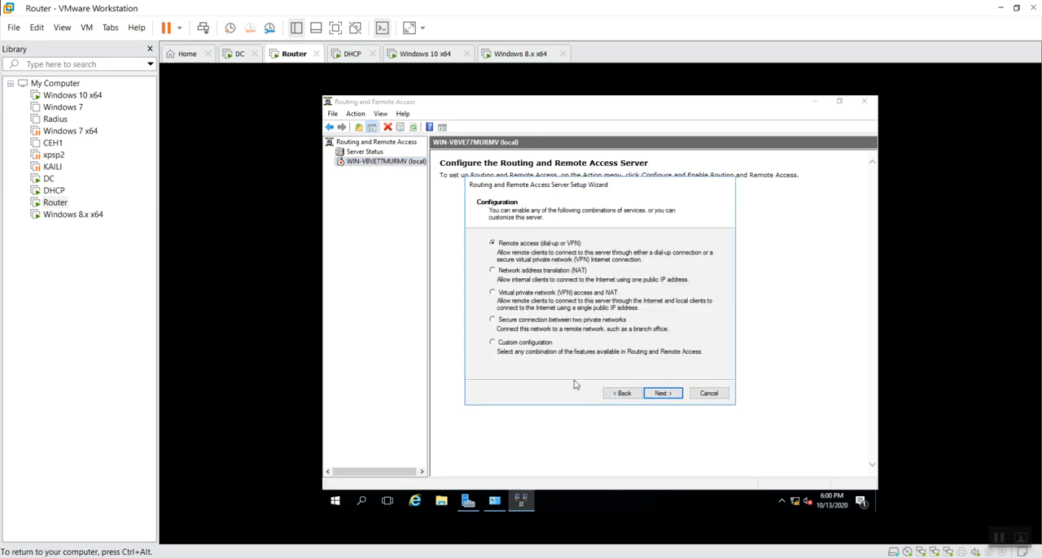
{"action": "left_click", "coordinate": [529, 343]}
{"action": "left_click", "coordinate": [662, 394]}
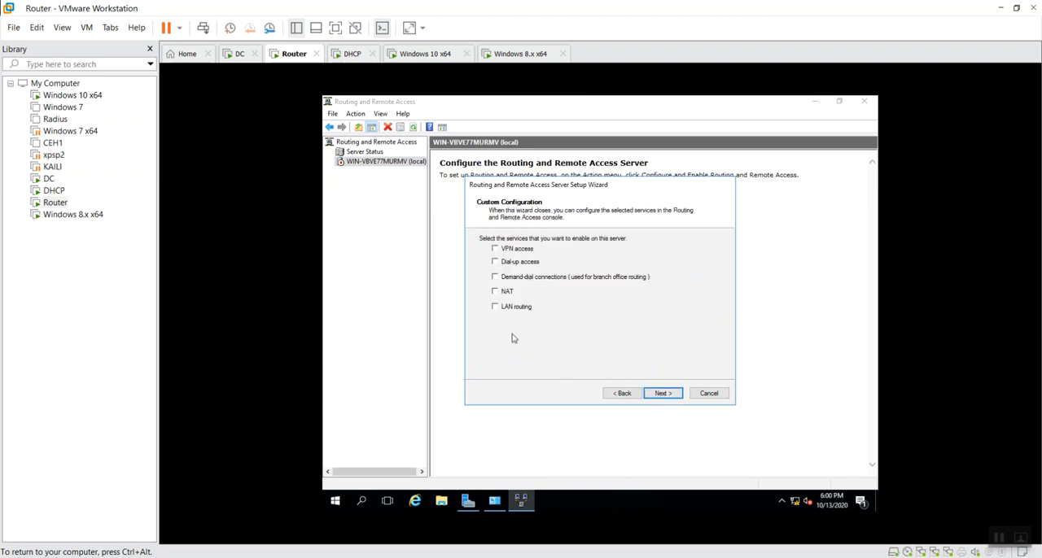
{"action": "left_click", "coordinate": [511, 308]}
{"action": "left_click", "coordinate": [662, 394]}
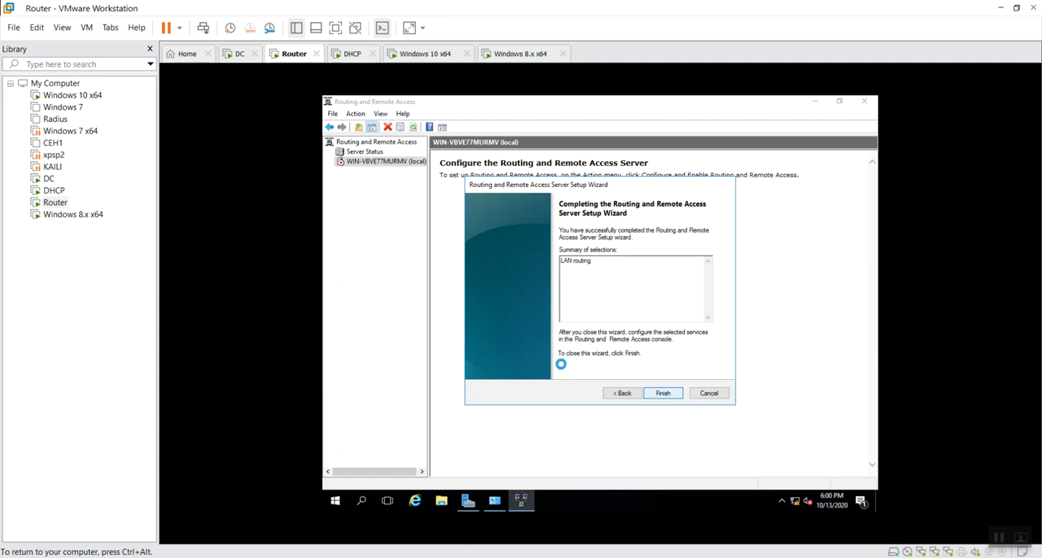
{"action": "left_click", "coordinate": [632, 325]}
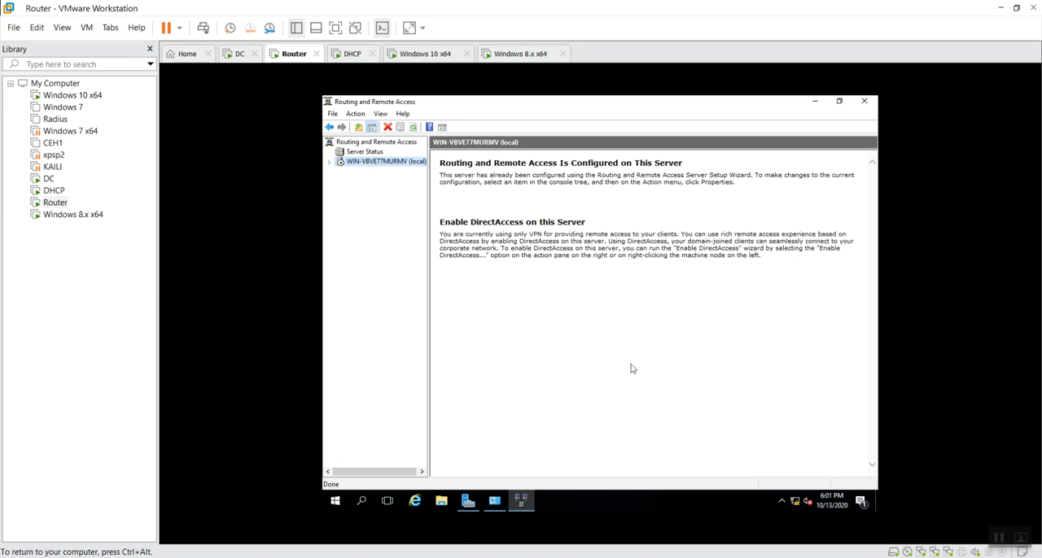
Expand the local server's IPv4 node and examine its General interface list and its Static Routes
{"action": "left_click", "coordinate": [330, 163]}
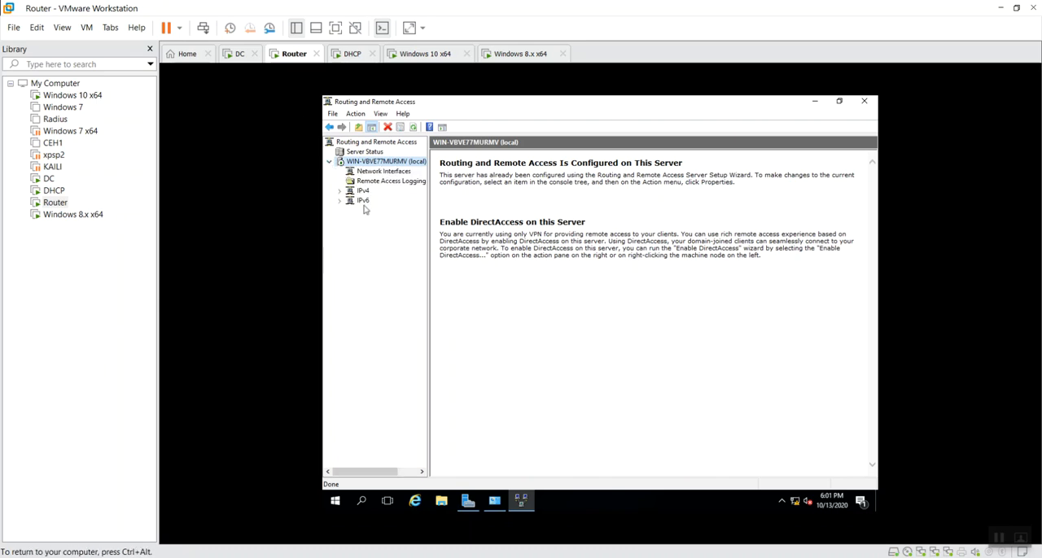
{"action": "double_click", "coordinate": [363, 191]}
{"action": "left_click", "coordinate": [377, 200]}
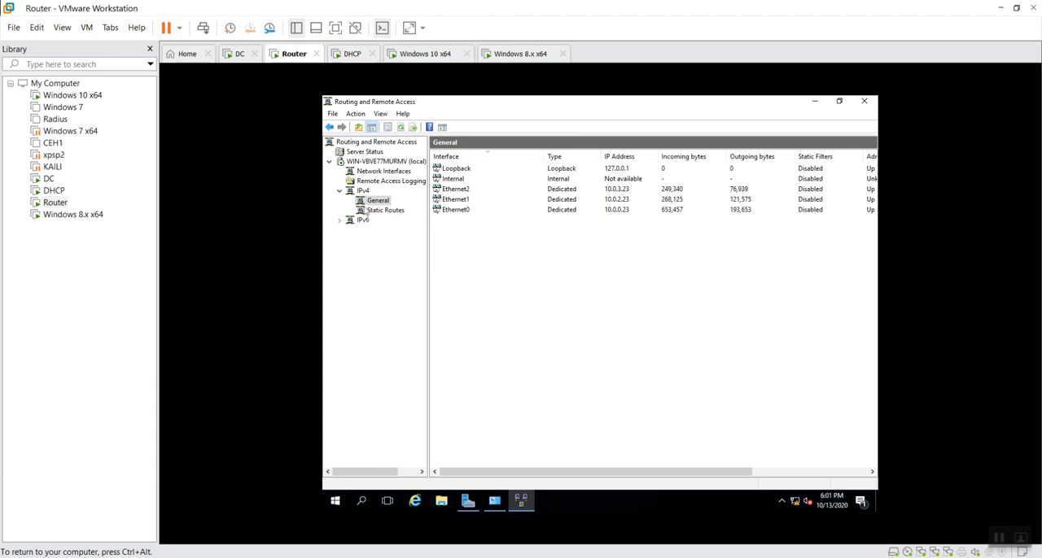
{"action": "left_click", "coordinate": [386, 162]}
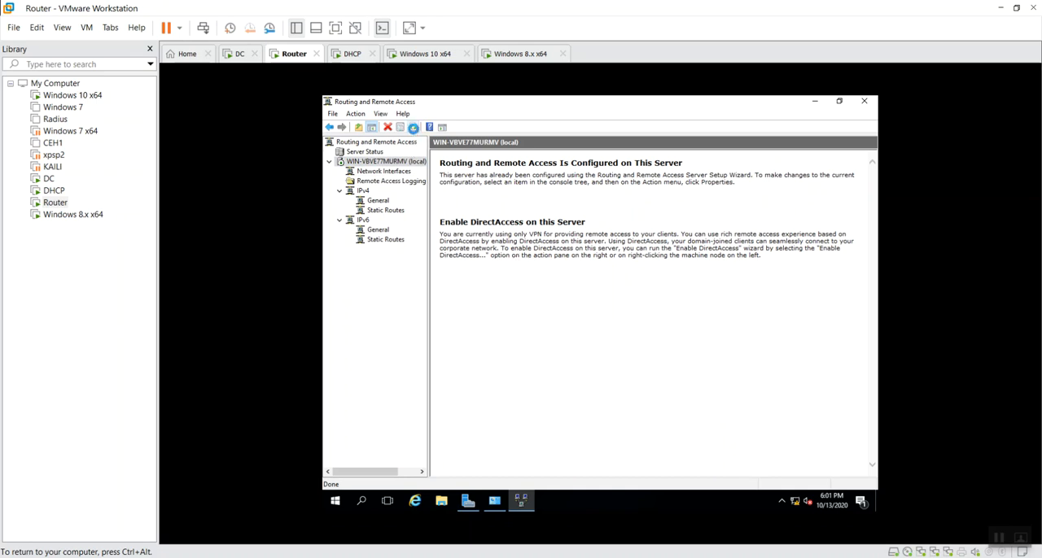
{"action": "left_click", "coordinate": [376, 200]}
{"action": "right_click", "coordinate": [367, 202]}
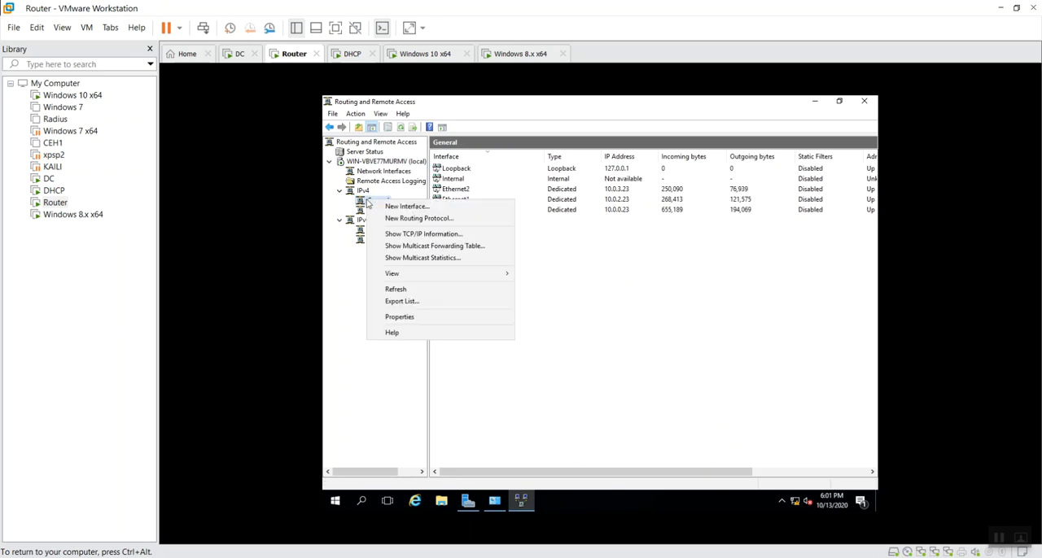
{"action": "left_click", "coordinate": [638, 282]}
{"action": "left_click", "coordinate": [391, 210]}
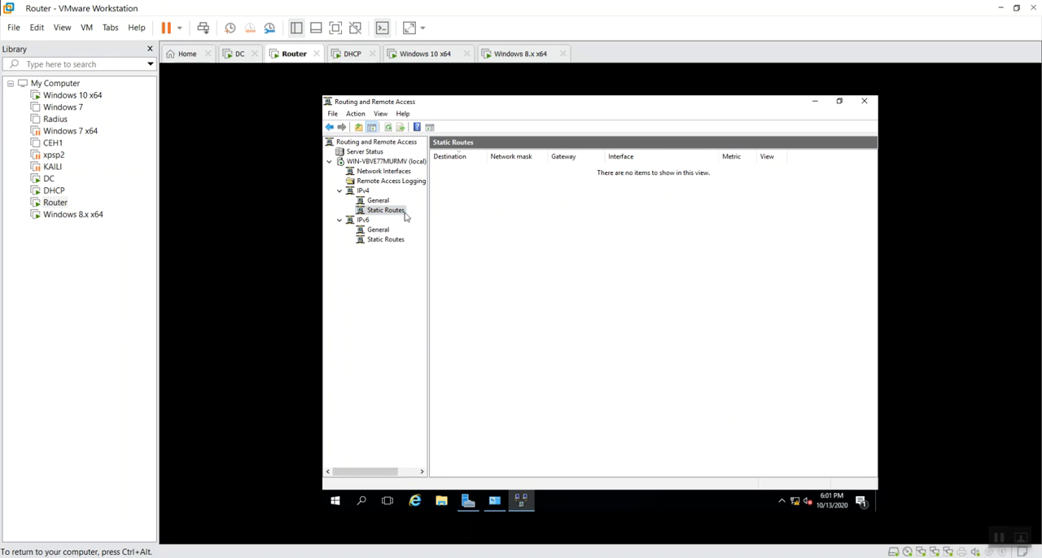
{"action": "left_click", "coordinate": [381, 201]}
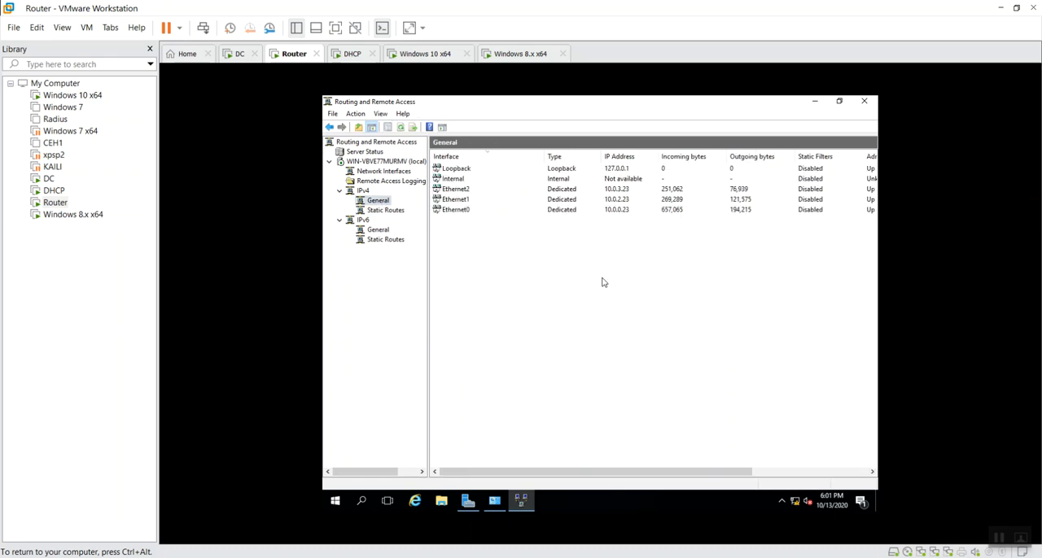
Try to add a new interface under the General node of IPv4
{"action": "right_click", "coordinate": [384, 204]}
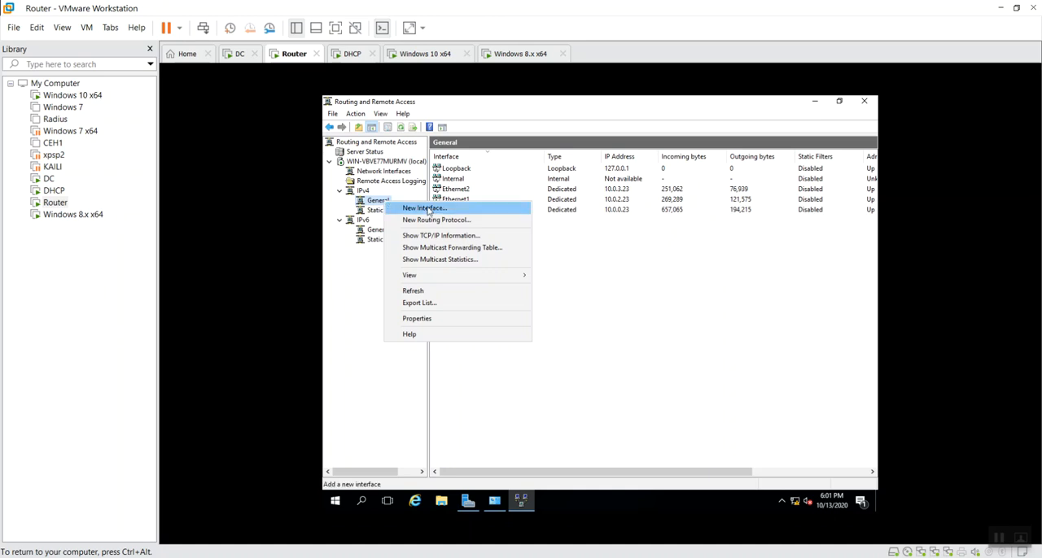
{"action": "left_click", "coordinate": [471, 211]}
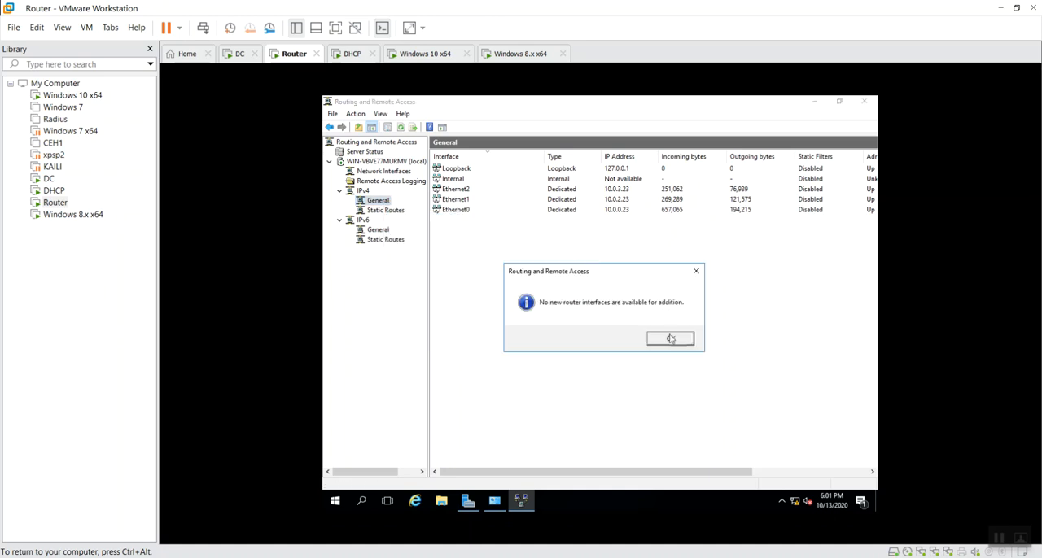
{"action": "left_click", "coordinate": [672, 340]}
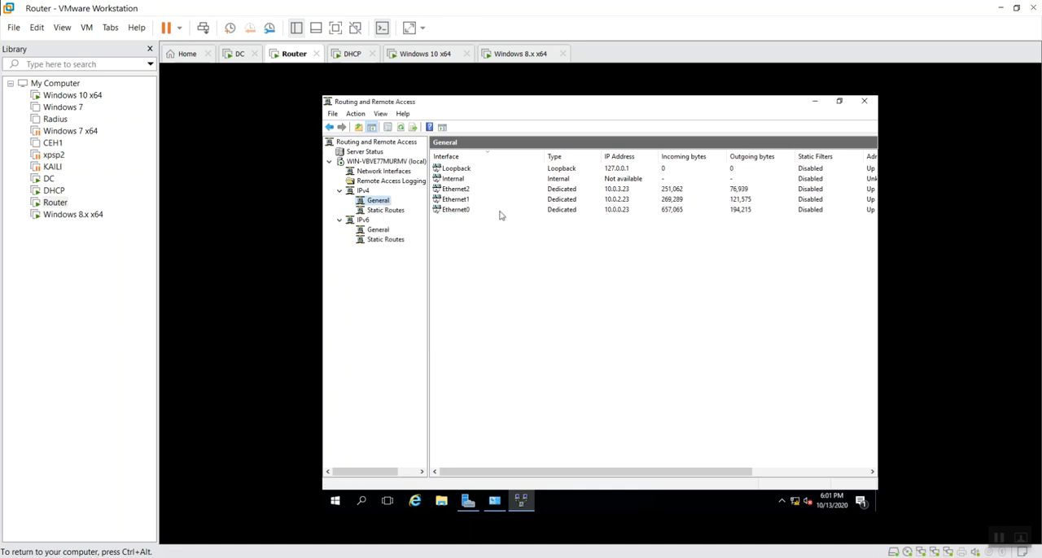
Add DHCP Relay Agent as a new IPv4 routing protocol and bring up the interface selection for it
{"action": "right_click", "coordinate": [375, 204]}
{"action": "left_click", "coordinate": [411, 216]}
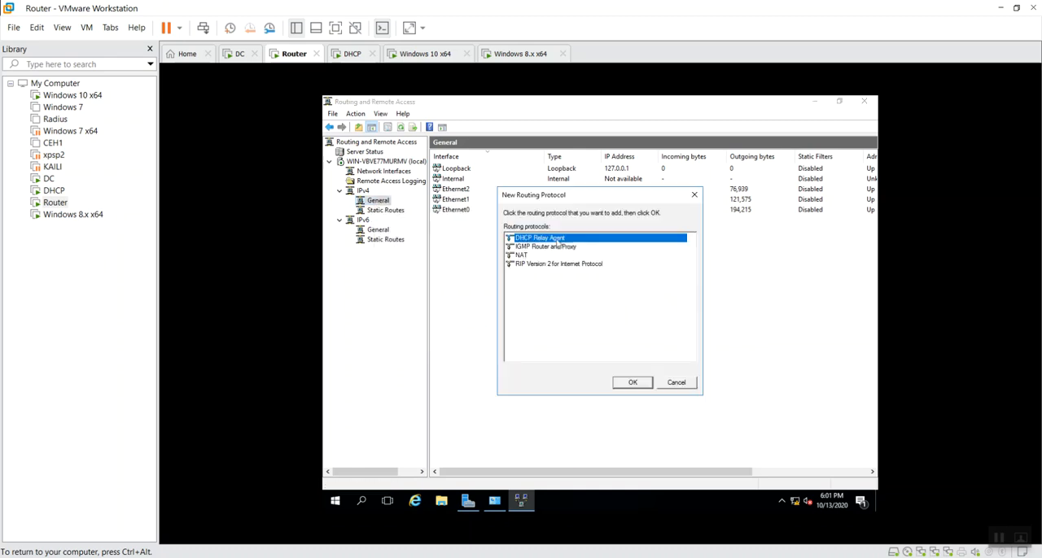
{"action": "left_click", "coordinate": [634, 381]}
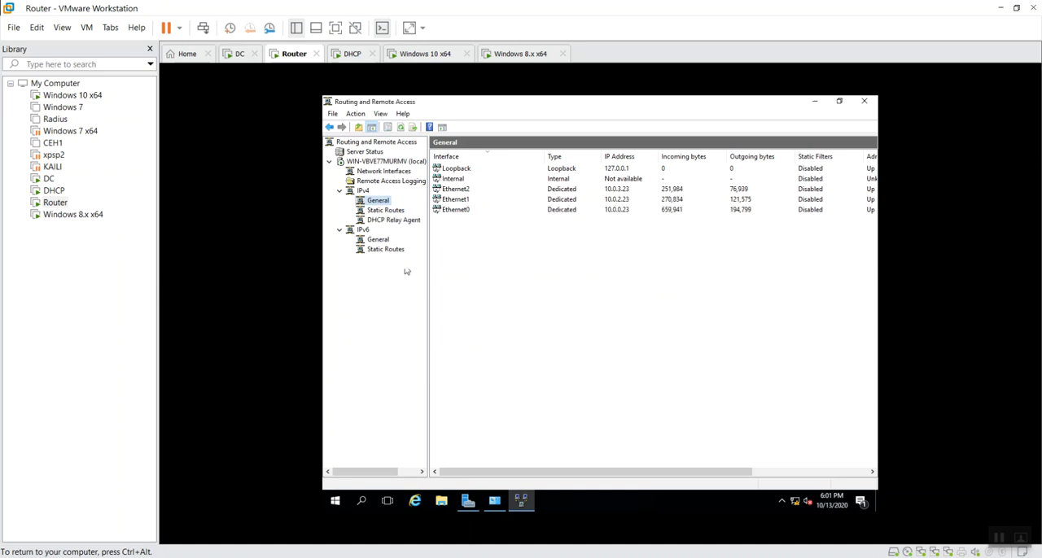
{"action": "left_click", "coordinate": [396, 221]}
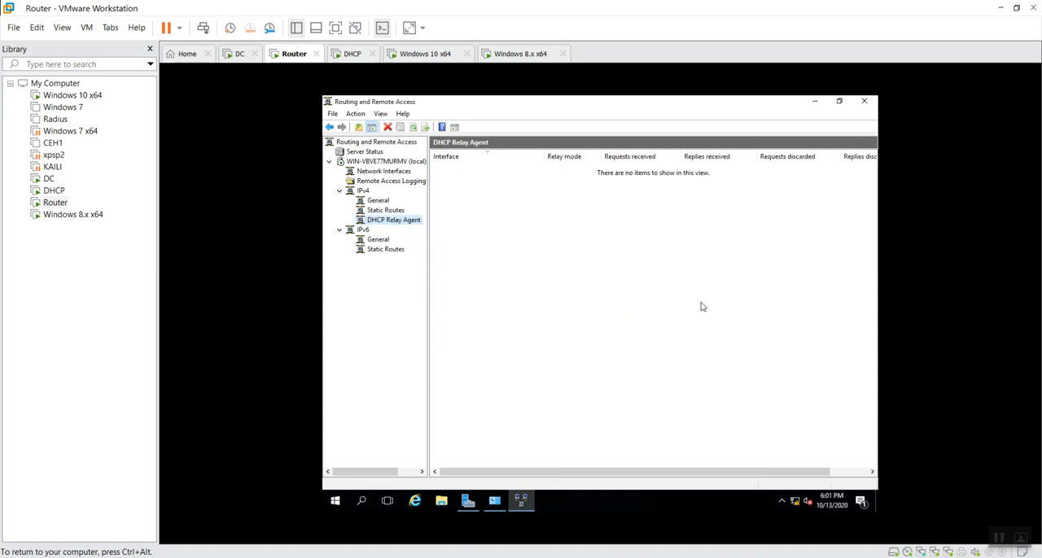
{"action": "right_click", "coordinate": [389, 222]}
{"action": "left_click", "coordinate": [413, 226]}
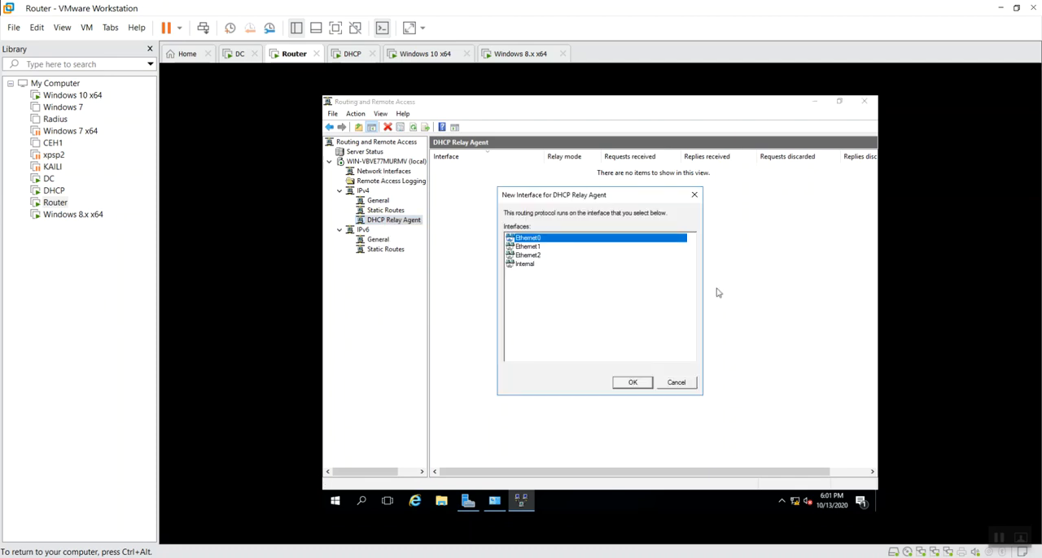
Open Network Connections by running ncpa.cpl and check the IPv4 address in Ethernet1's connection details
{"action": "key", "text": "super+r"}
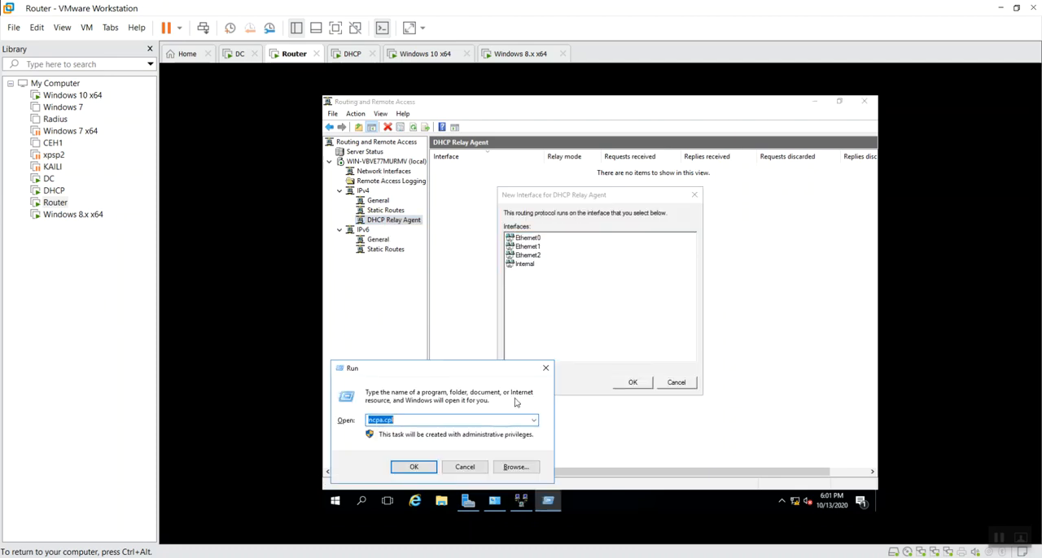
{"action": "left_click", "coordinate": [414, 467]}
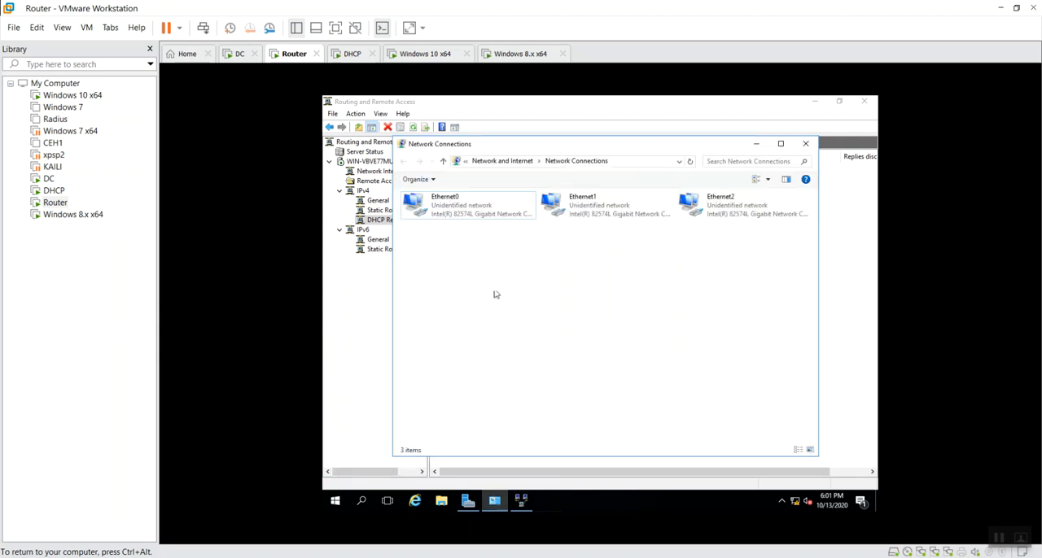
{"action": "left_click", "coordinate": [583, 212]}
{"action": "double_click", "coordinate": [583, 212]}
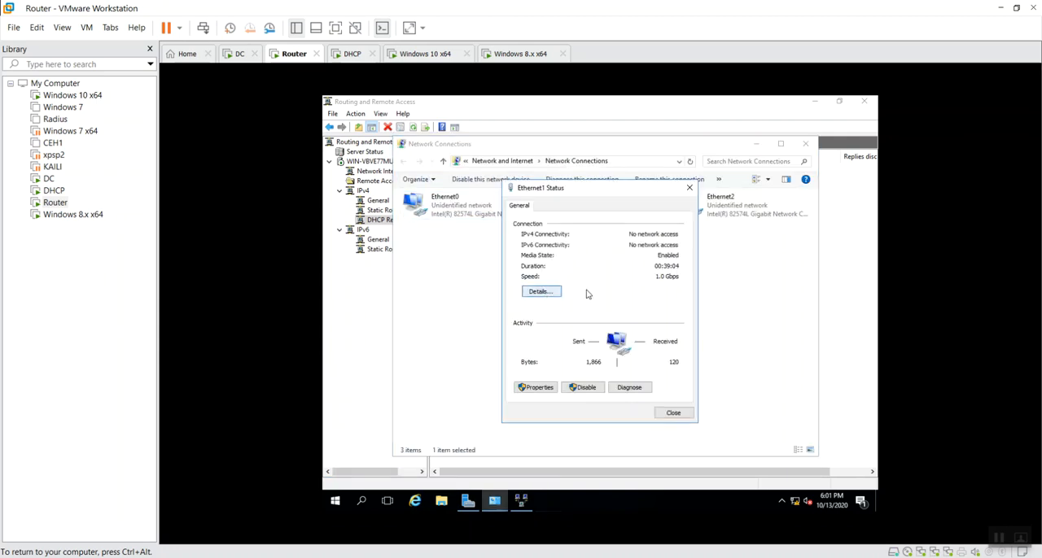
{"action": "left_click", "coordinate": [541, 294]}
{"action": "left_click", "coordinate": [615, 284]}
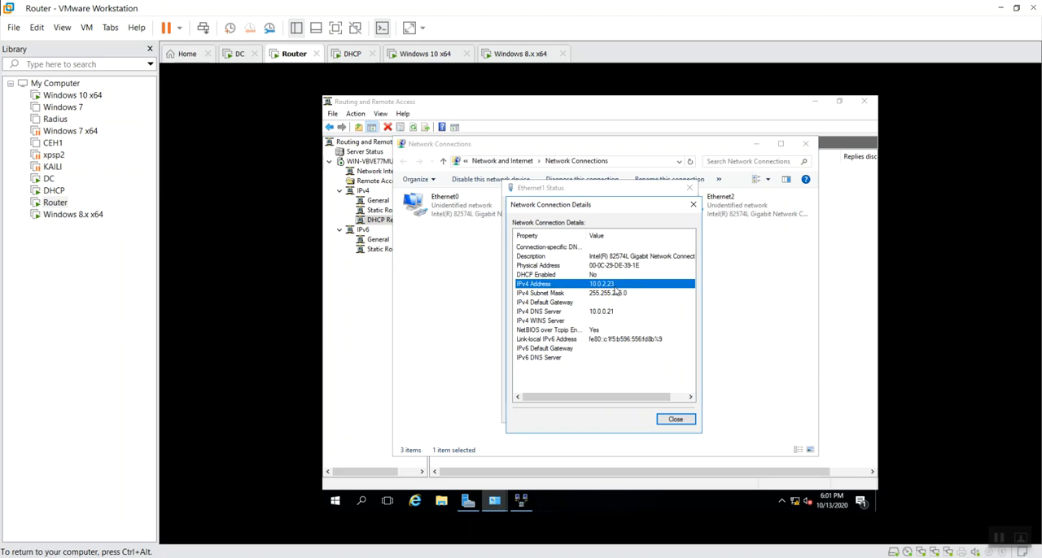
{"action": "left_click", "coordinate": [693, 204]}
{"action": "left_click", "coordinate": [689, 188]}
Check the IPv4 address in Ethernet2's connection details, and close Network Connections
{"action": "double_click", "coordinate": [737, 216]}
{"action": "left_click", "coordinate": [553, 293]}
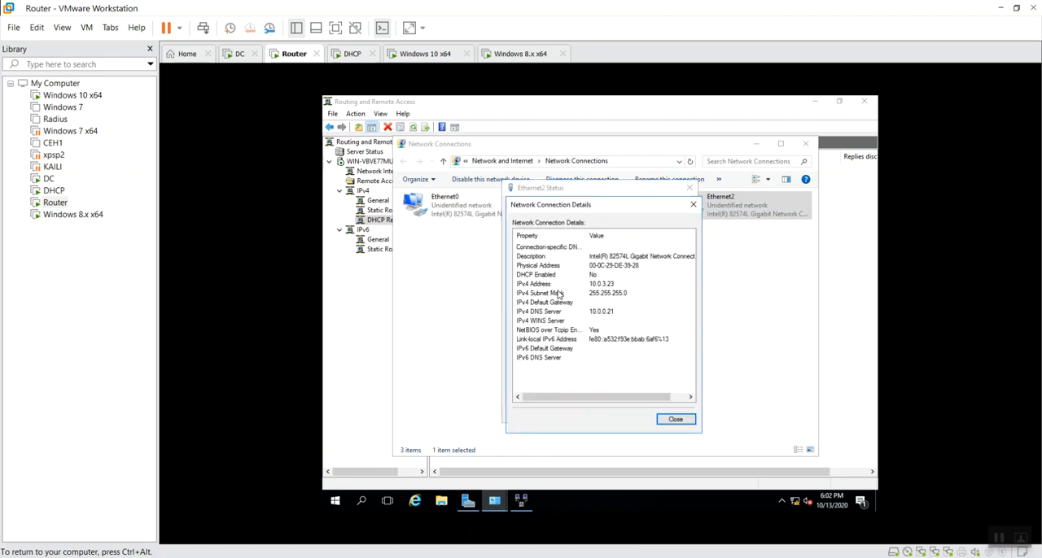
{"action": "left_click", "coordinate": [594, 285]}
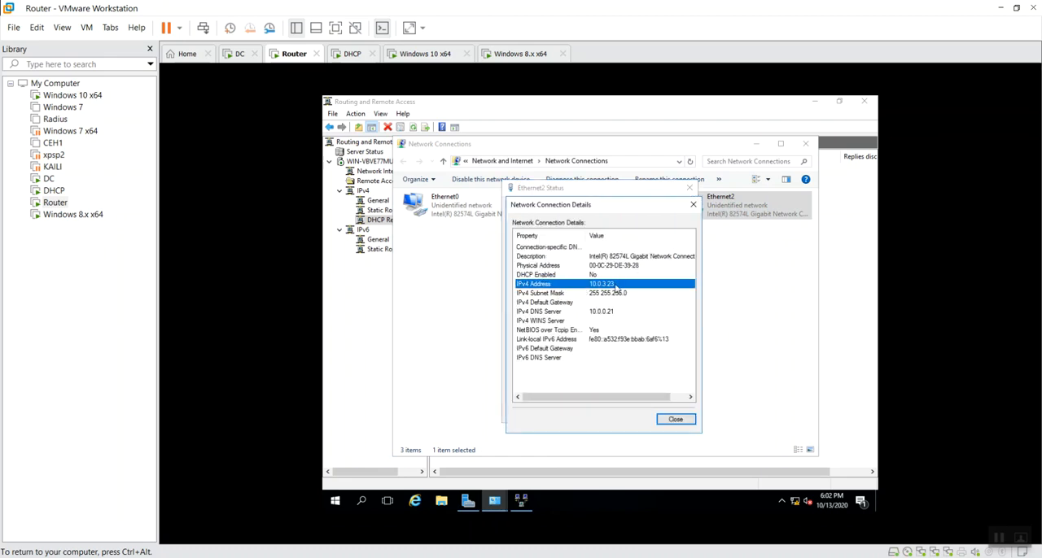
{"action": "left_click", "coordinate": [693, 205]}
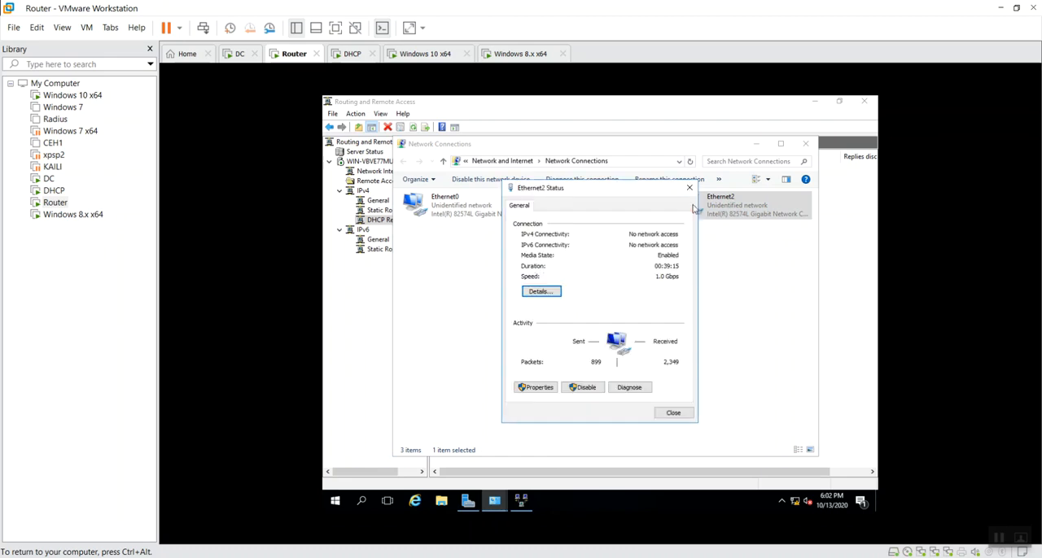
{"action": "left_click", "coordinate": [690, 188]}
{"action": "left_click", "coordinate": [649, 274]}
{"action": "left_click", "coordinate": [614, 217]}
{"action": "left_click", "coordinate": [735, 213]}
{"action": "left_click", "coordinate": [642, 283]}
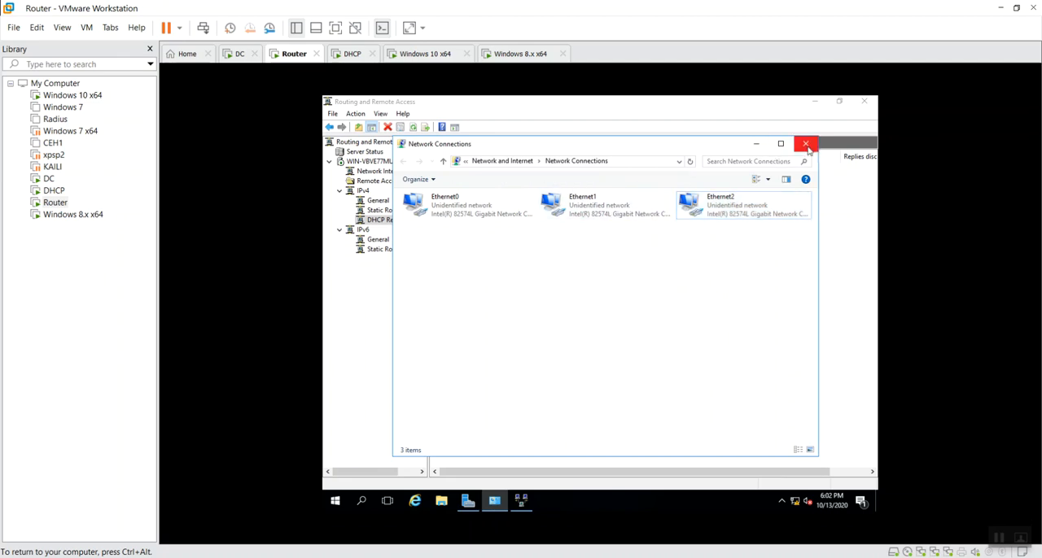
{"action": "left_click", "coordinate": [806, 144]}
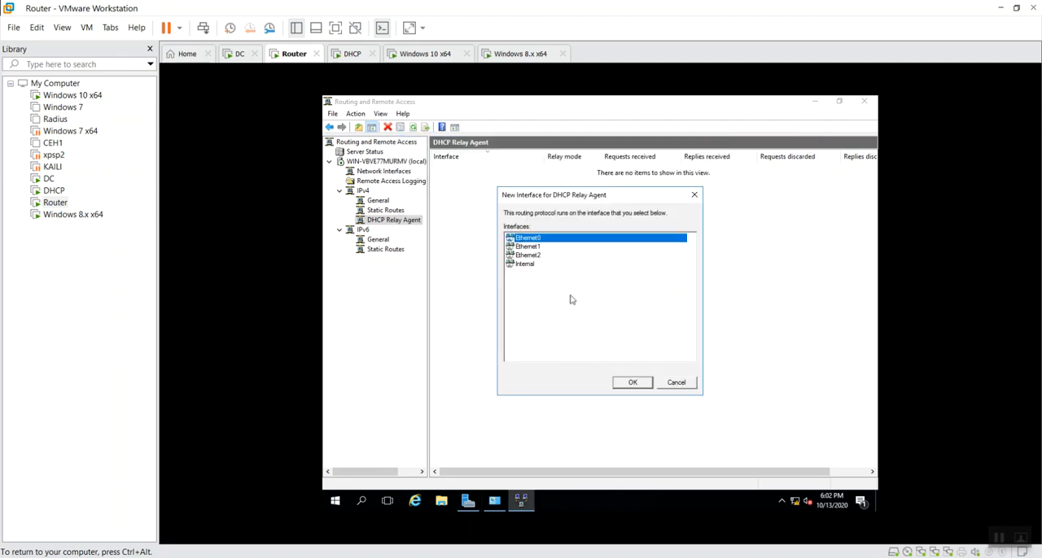
Add Ethernet1 as a DHCP Relay Agent interface, accepting the default relay properties
{"action": "left_click", "coordinate": [541, 246]}
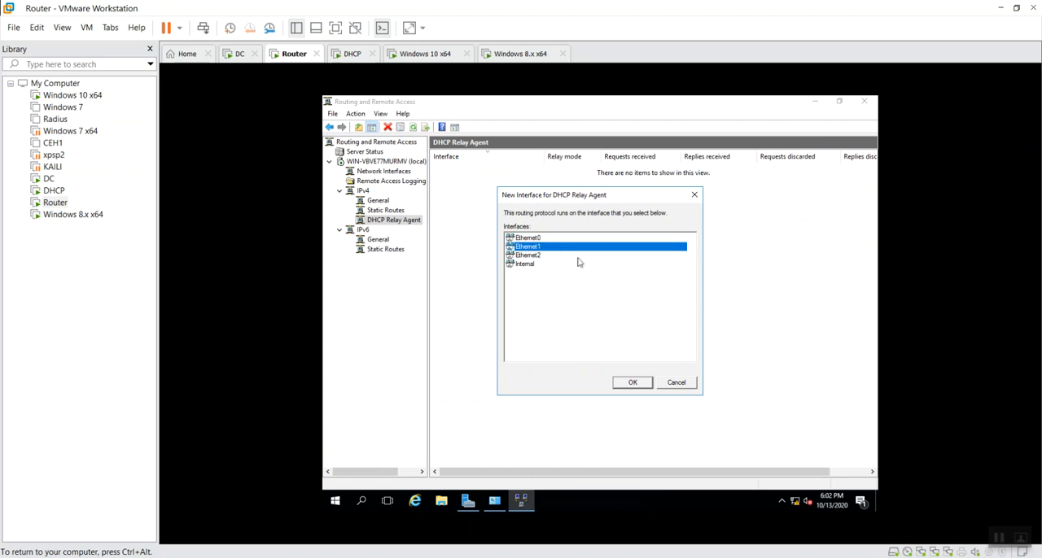
{"action": "left_click", "coordinate": [631, 385]}
{"action": "left_click", "coordinate": [595, 403]}
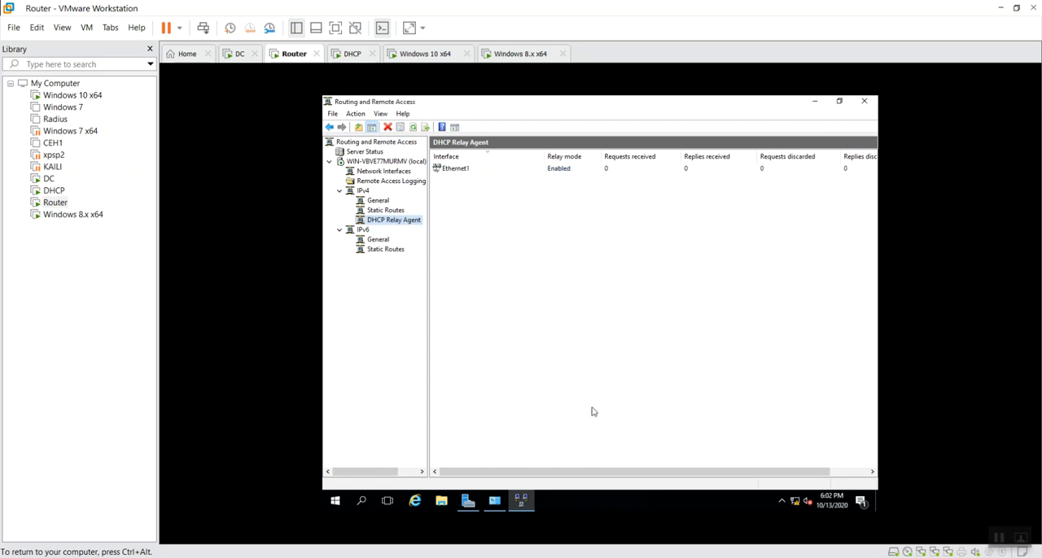
Add Ethernet2 as a DHCP Relay Agent interface with DHCP packet relaying enabled and hop-count and boot thresholds of 4
{"action": "right_click", "coordinate": [417, 222]}
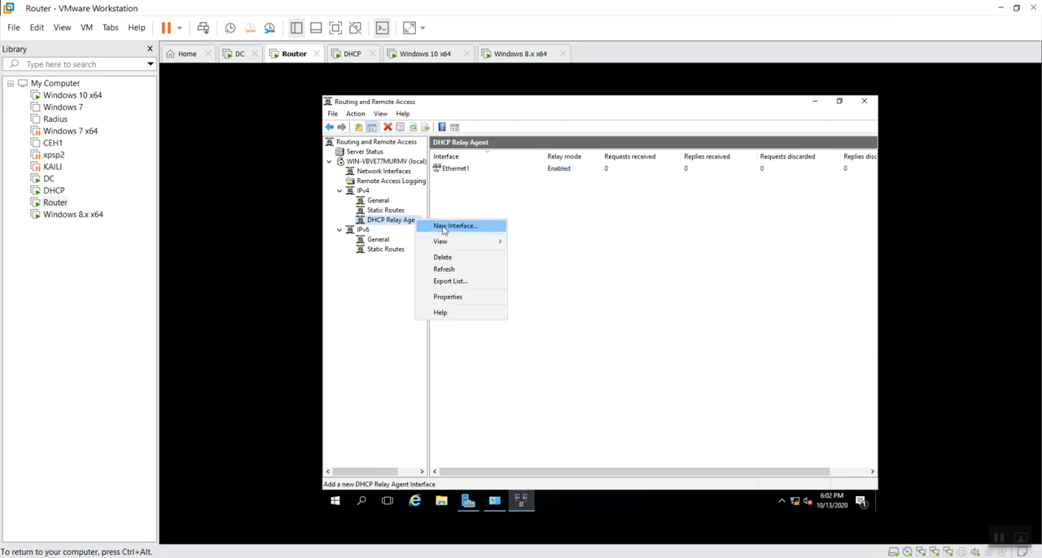
{"action": "left_click", "coordinate": [441, 227]}
{"action": "left_click", "coordinate": [537, 246]}
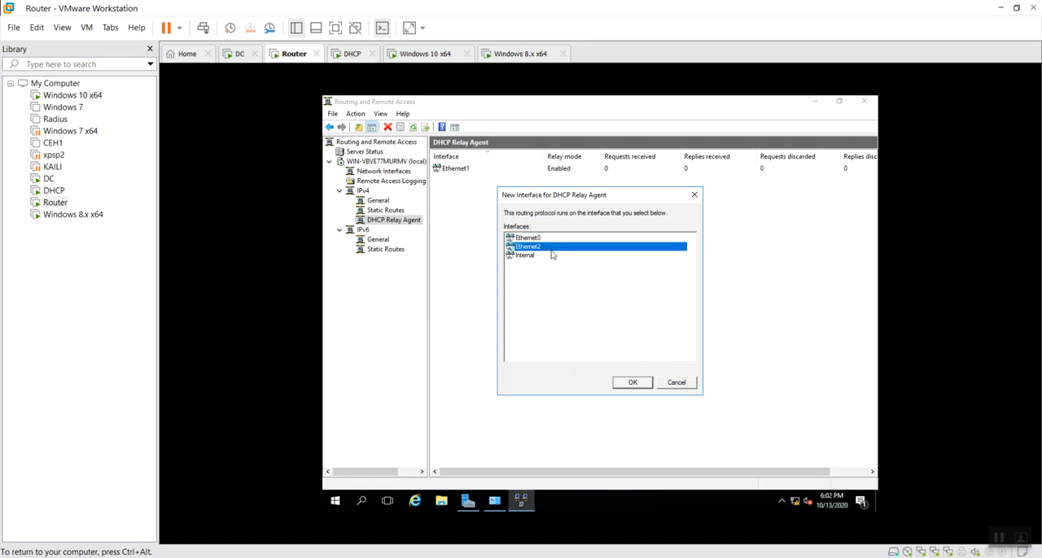
{"action": "left_click", "coordinate": [632, 384]}
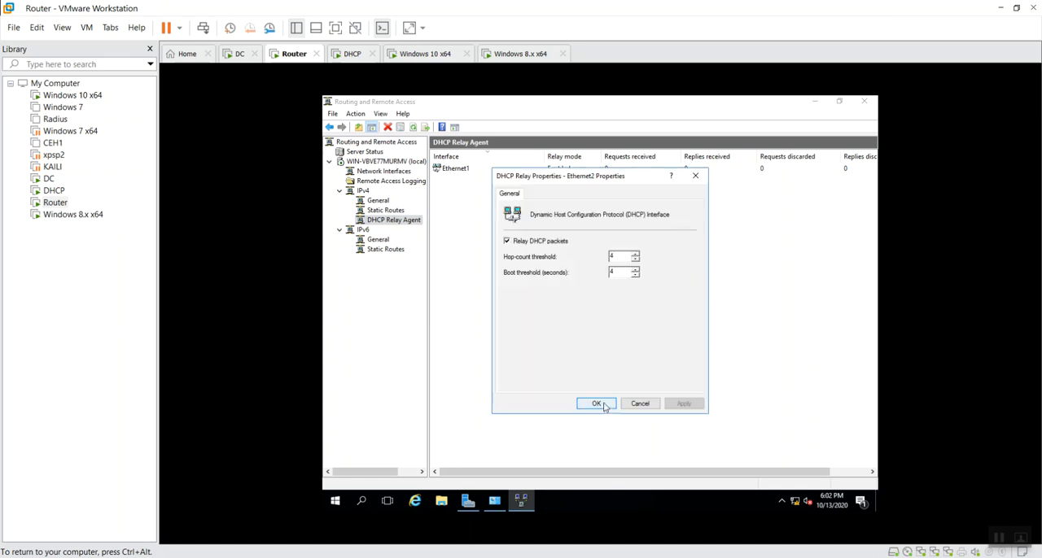
{"action": "left_click", "coordinate": [596, 404]}
{"action": "right_click", "coordinate": [502, 264]}
{"action": "left_click", "coordinate": [528, 282]}
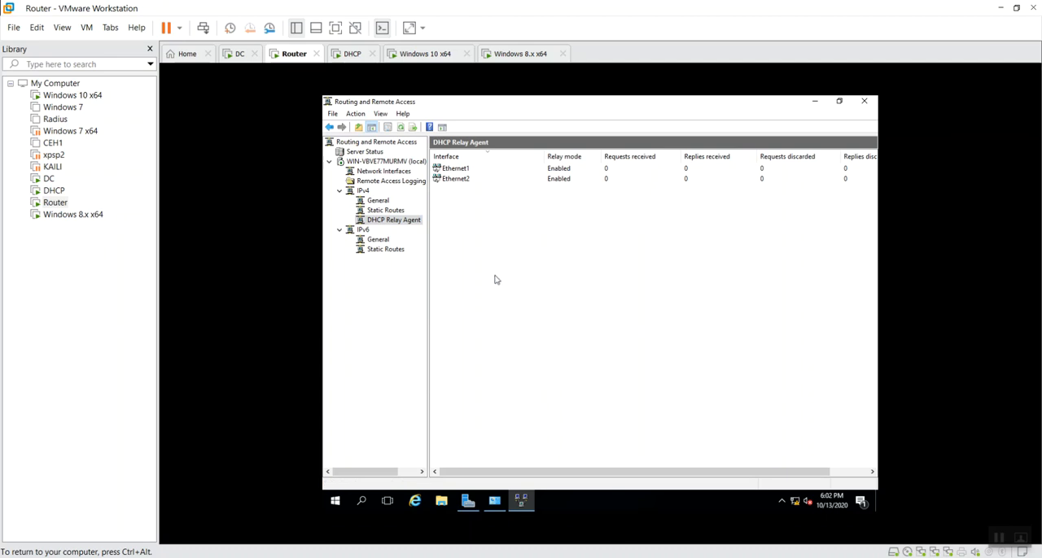
Open the DHCP Relay Agent's global properties on the Router and add 10.0.0.22 as a server address
{"action": "right_click", "coordinate": [394, 224]}
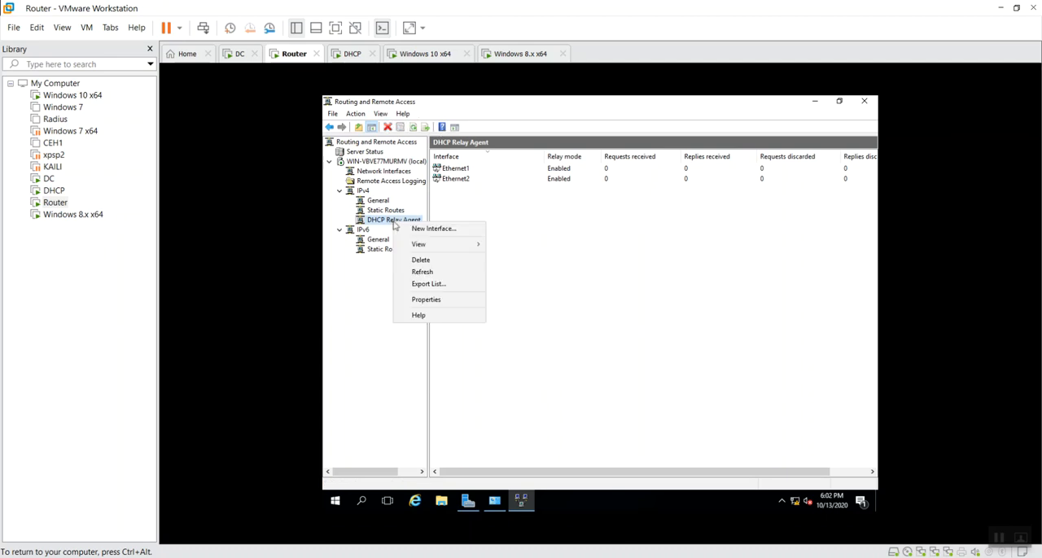
{"action": "left_click", "coordinate": [415, 300]}
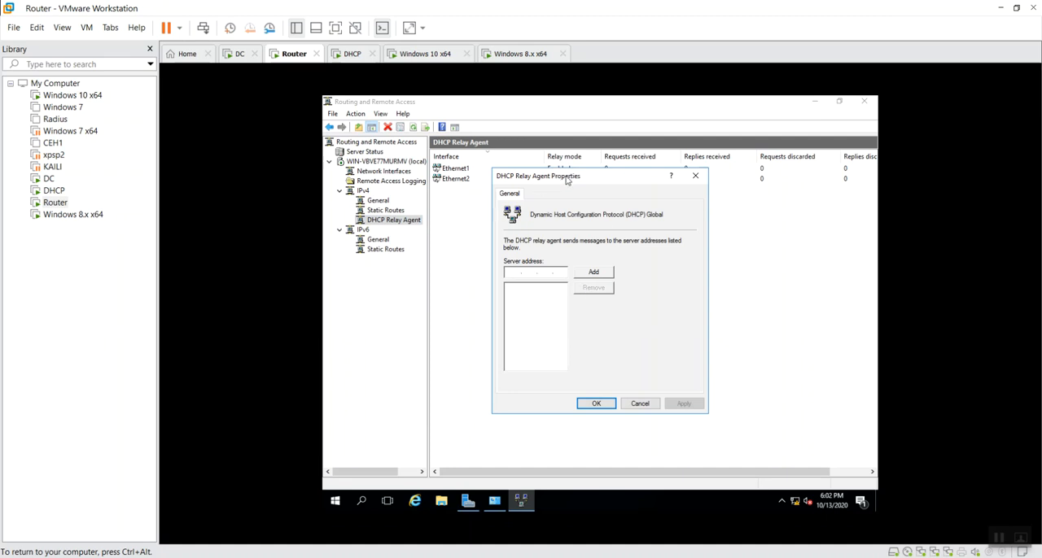
{"action": "left_click_drag", "start_coordinate": [569, 180], "coordinate": [640, 189]}
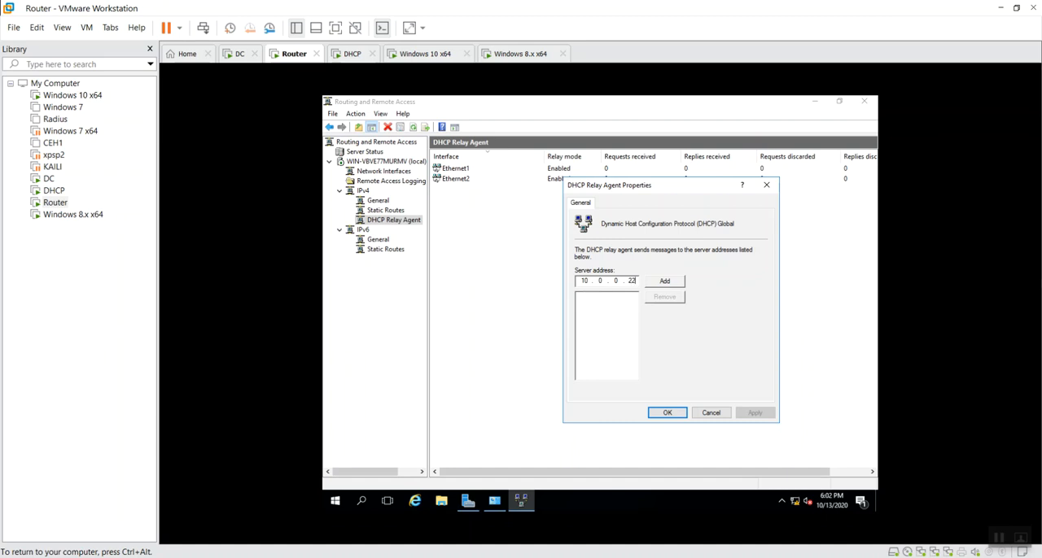
{"action": "left_click", "coordinate": [654, 285]}
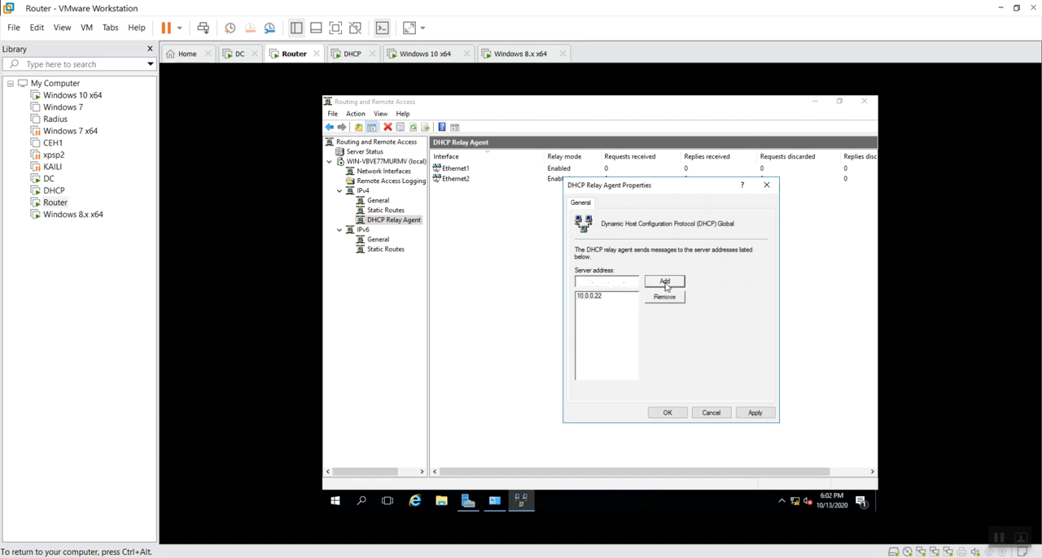
Switch to the DHCP machine, check the IPv4 address in Ethernet0's connection details, and minimize Network Connections
{"action": "left_click", "coordinate": [349, 55]}
{"action": "double_click", "coordinate": [282, 199]}
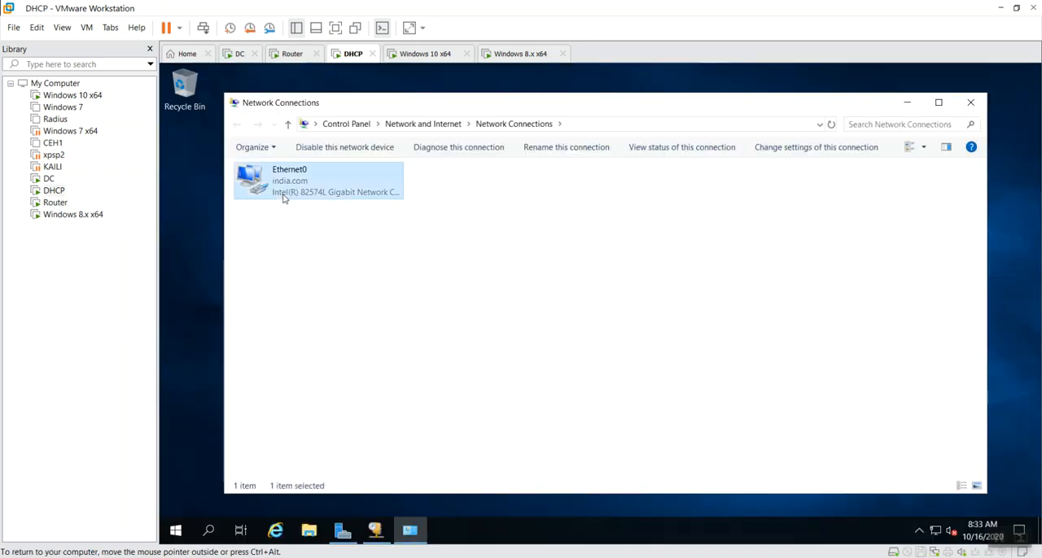
{"action": "left_click", "coordinate": [532, 291]}
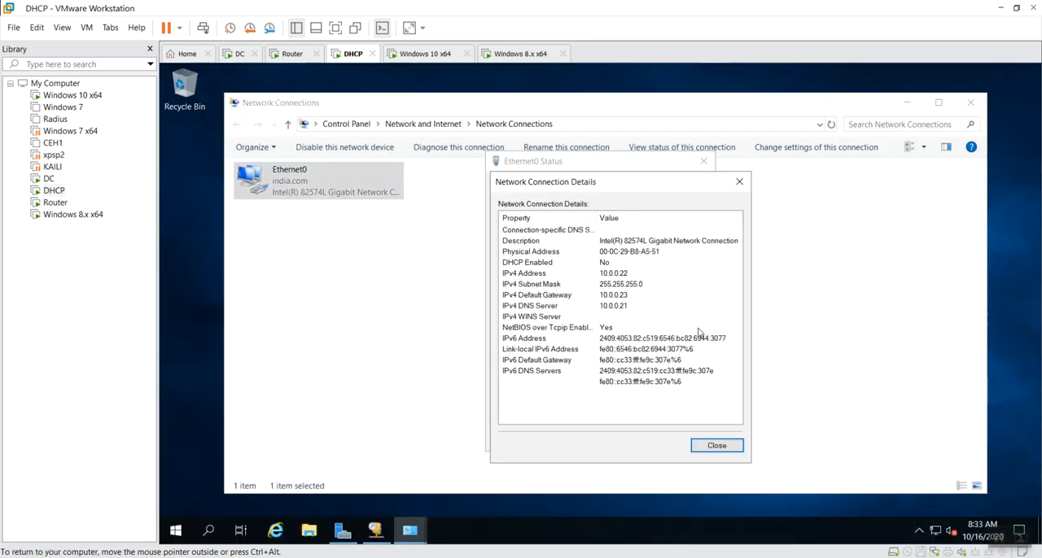
{"action": "left_click", "coordinate": [628, 277]}
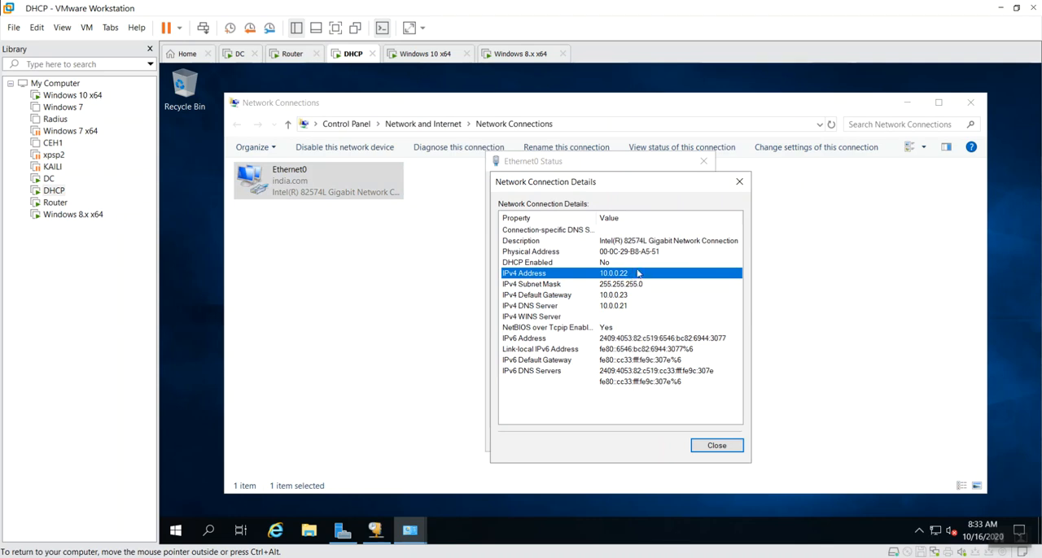
{"action": "left_click", "coordinate": [715, 446]}
{"action": "left_click", "coordinate": [702, 440]}
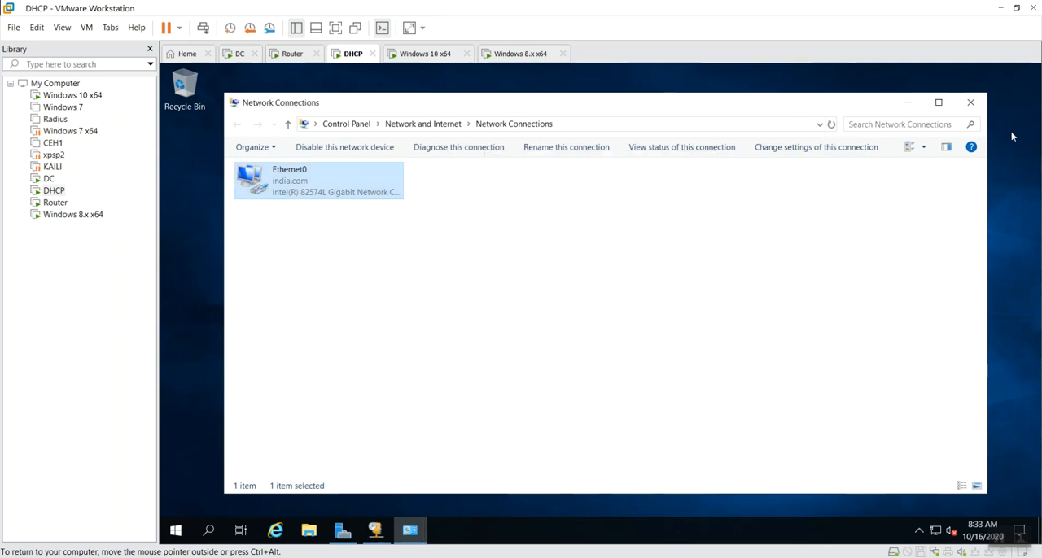
{"action": "left_click", "coordinate": [907, 103]}
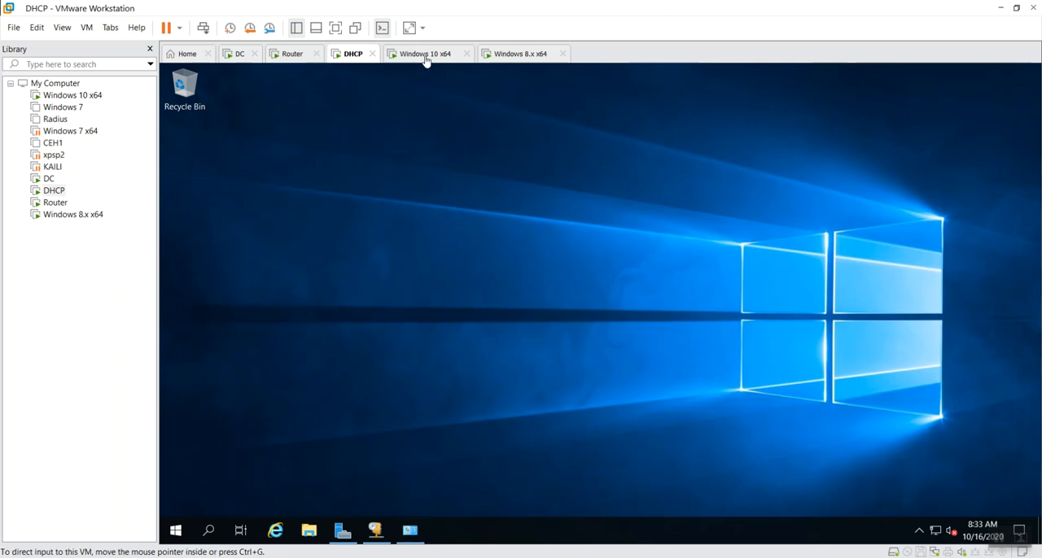
Return to the Router machine and accept the DHCP Relay Agent properties with server address 10.0.0.22
{"action": "left_click", "coordinate": [293, 53]}
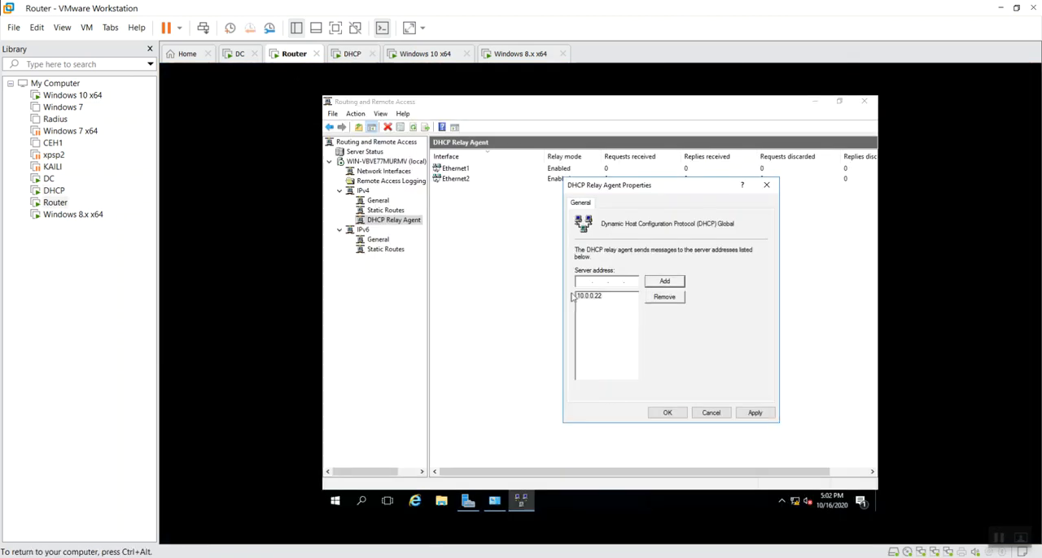
{"action": "left_click", "coordinate": [589, 298]}
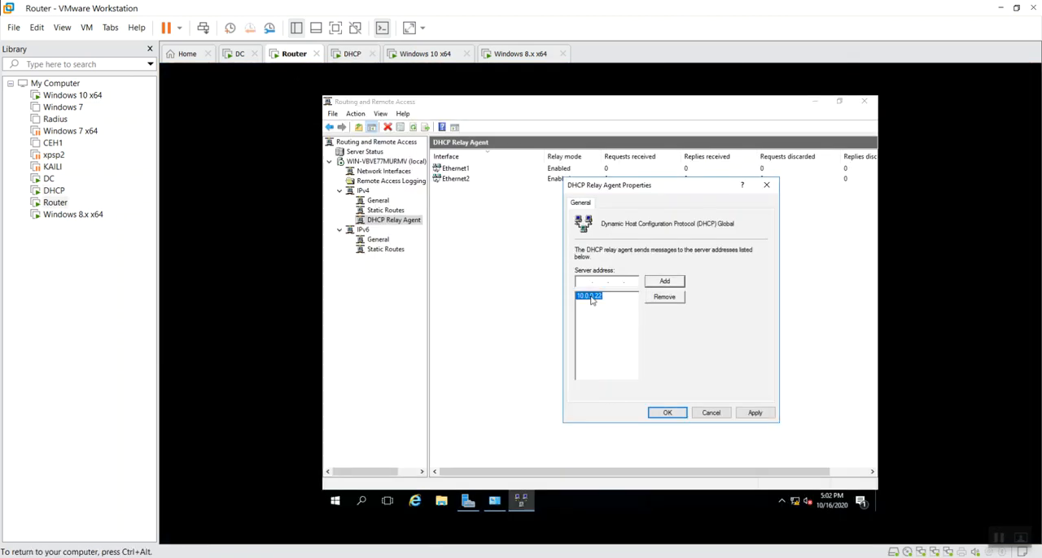
{"action": "left_click", "coordinate": [667, 413]}
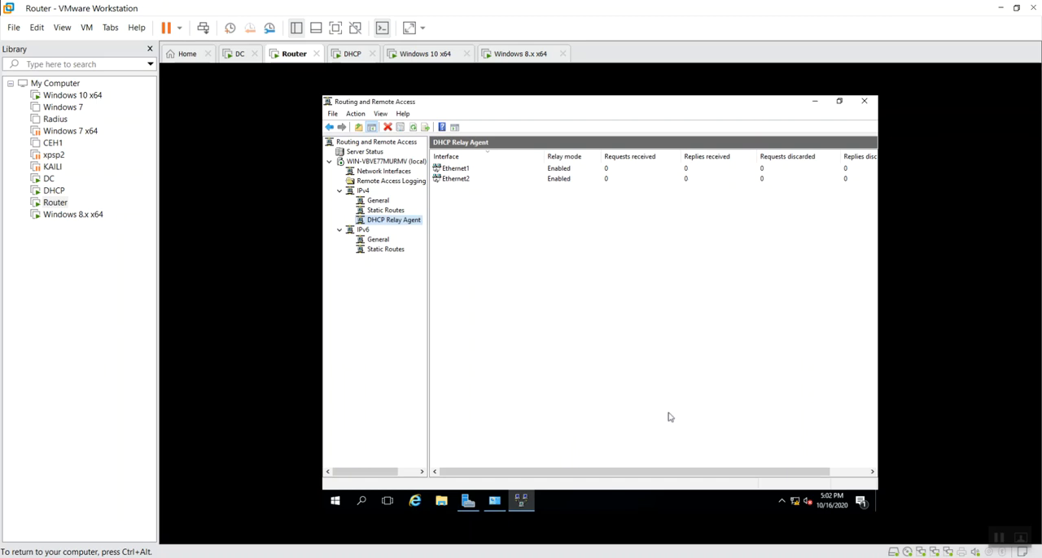
Refresh the DHCP Relay Agent interface statistics and recheck the server address in the agent's properties
{"action": "right_click", "coordinate": [479, 260]}
{"action": "left_click", "coordinate": [489, 280]}
{"action": "right_click", "coordinate": [389, 219]}
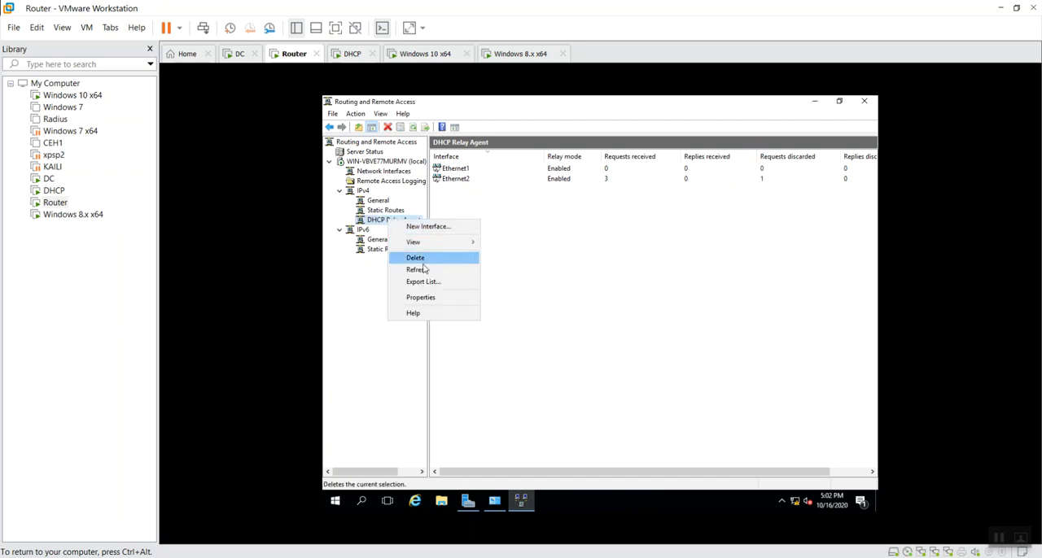
{"action": "left_click", "coordinate": [421, 297]}
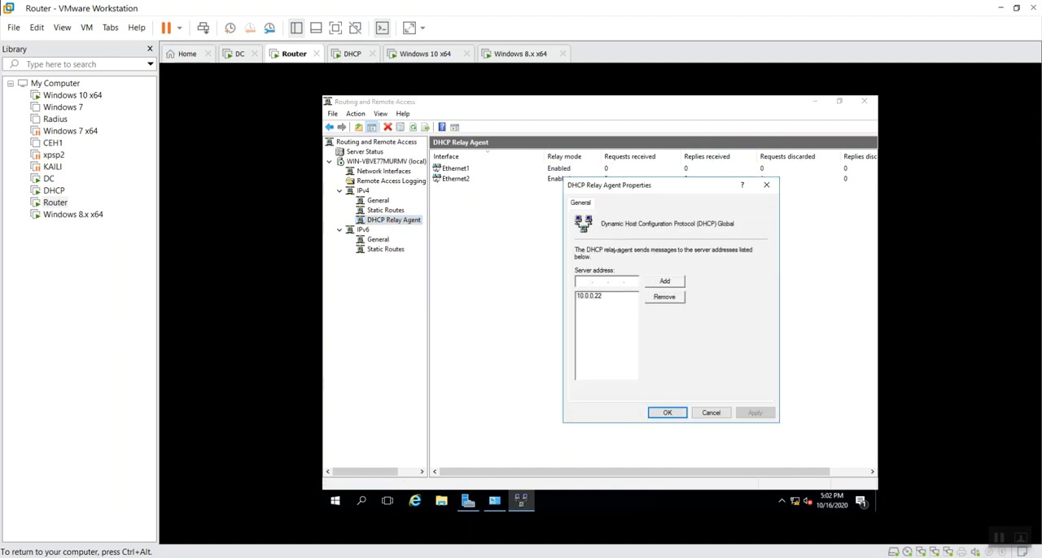
{"action": "left_click", "coordinate": [667, 412]}
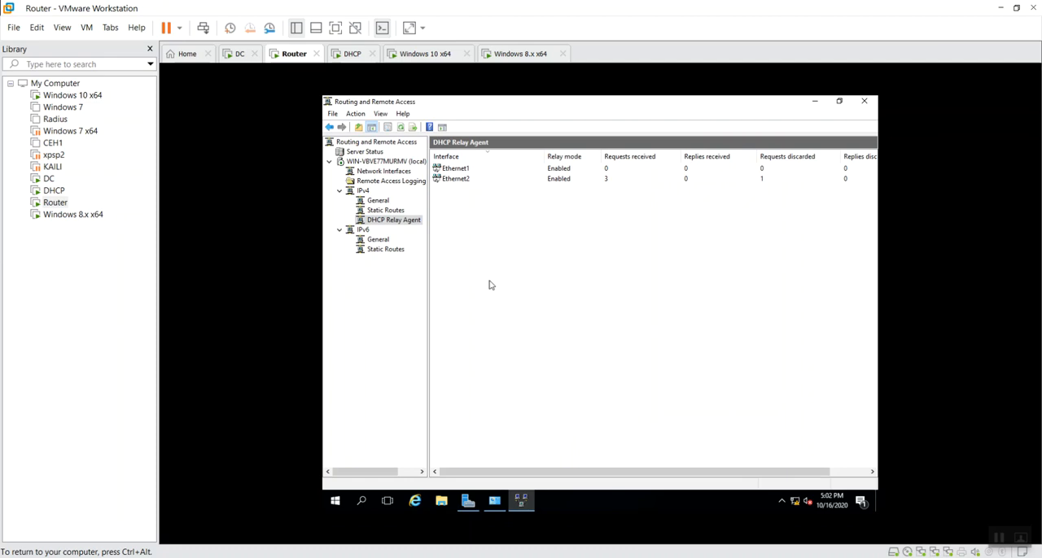
{"action": "right_click", "coordinate": [544, 290]}
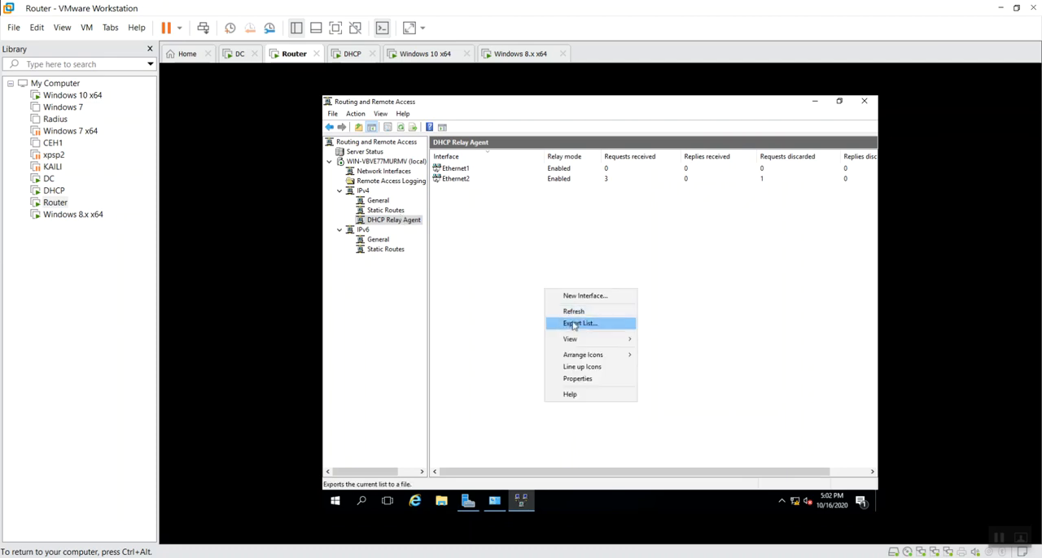
{"action": "left_click", "coordinate": [583, 316]}
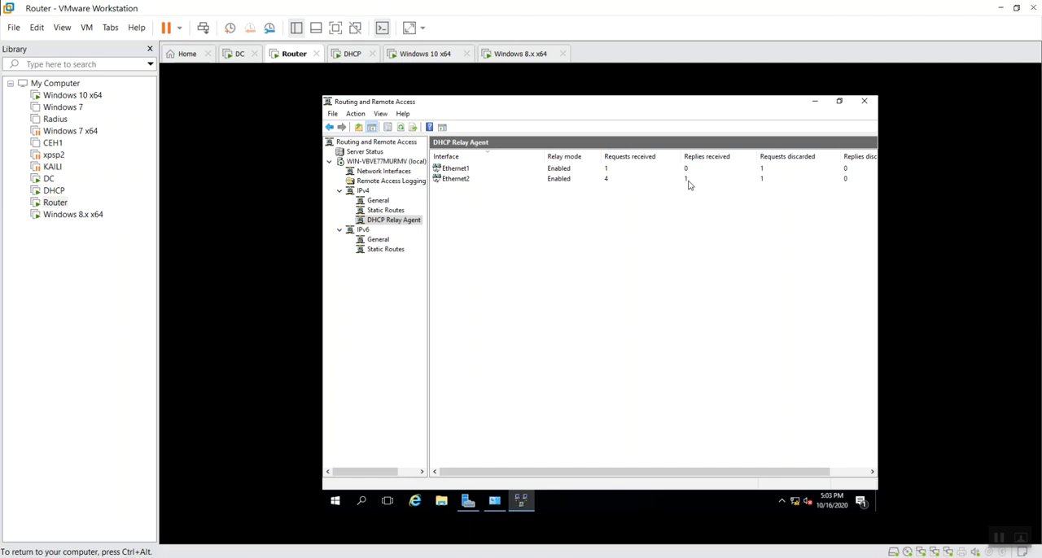
Switch to the Windows 10 x64 machine, refresh Network Connections, and check the IPv4 address in Ethernet2's connection details
{"action": "left_click", "coordinate": [353, 57]}
{"action": "left_click", "coordinate": [425, 57]}
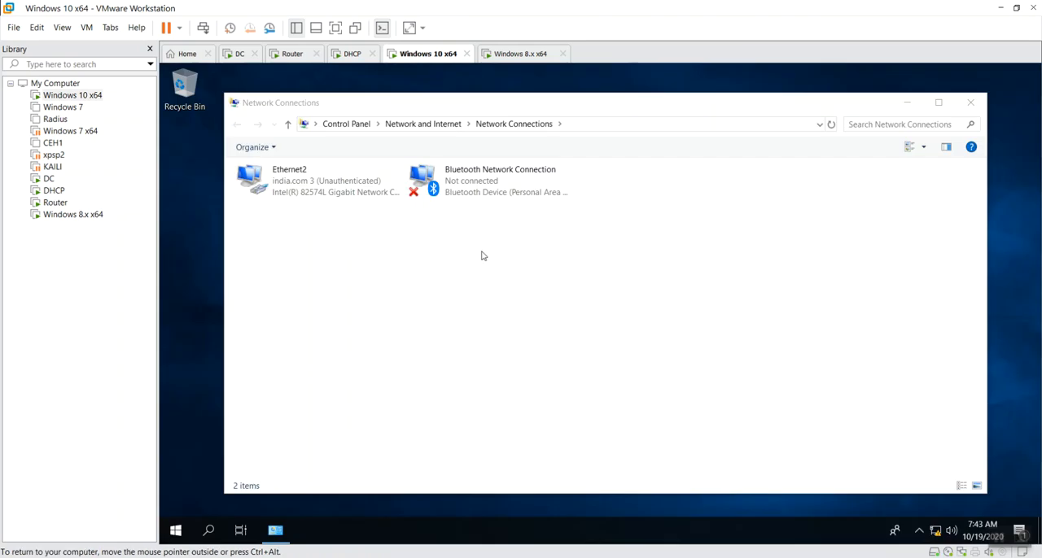
{"action": "right_click", "coordinate": [356, 280]}
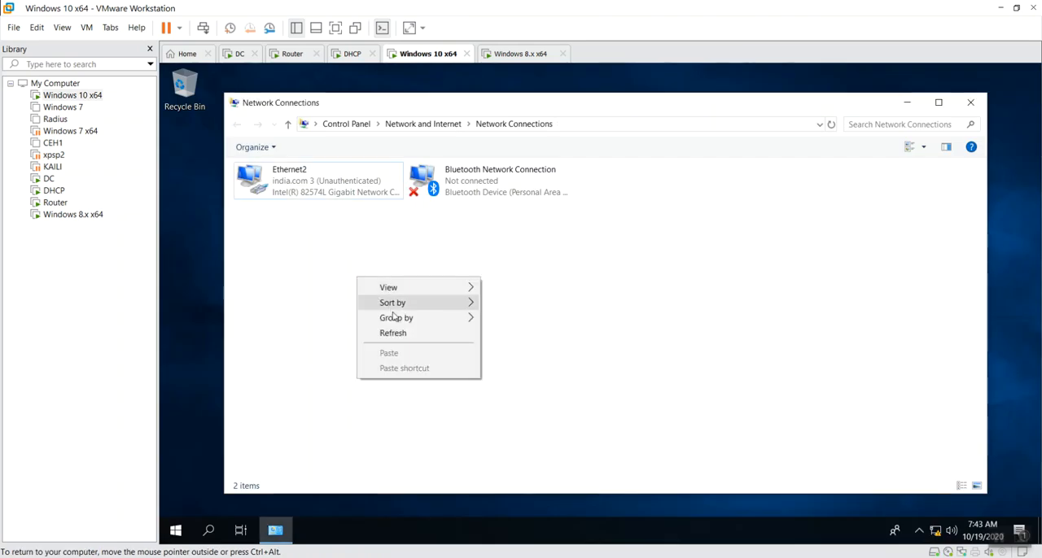
{"action": "left_click", "coordinate": [407, 329]}
{"action": "double_click", "coordinate": [460, 178]}
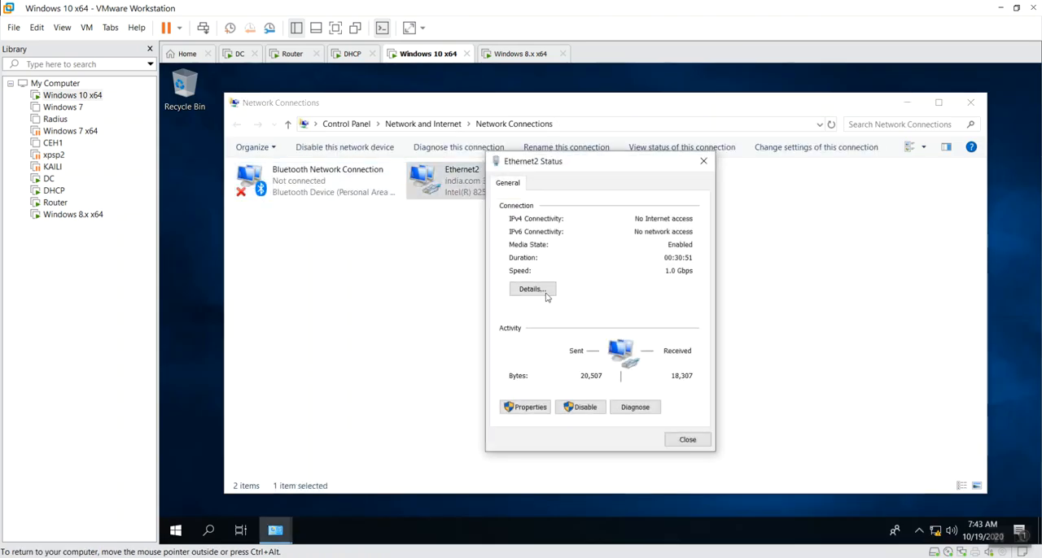
{"action": "left_click", "coordinate": [537, 292]}
{"action": "left_click", "coordinate": [645, 285]}
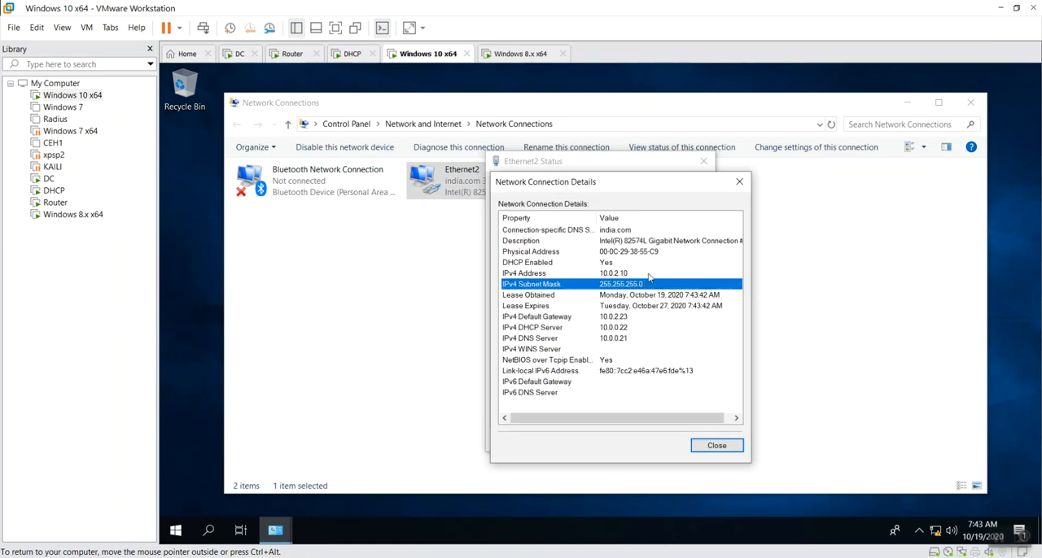
{"action": "left_click", "coordinate": [649, 275]}
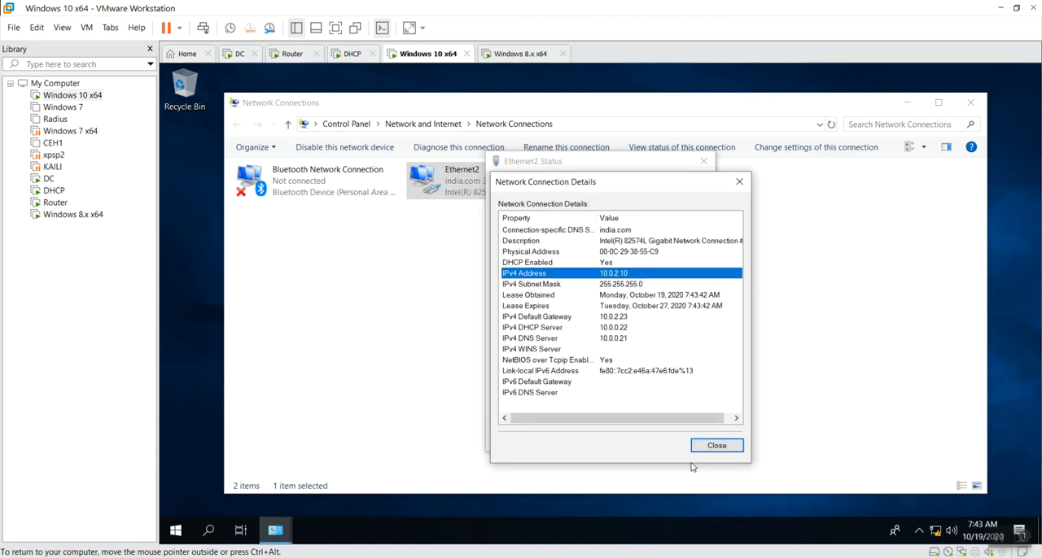
{"action": "left_click", "coordinate": [710, 448]}
{"action": "left_click", "coordinate": [691, 444]}
{"action": "left_click", "coordinate": [464, 363]}
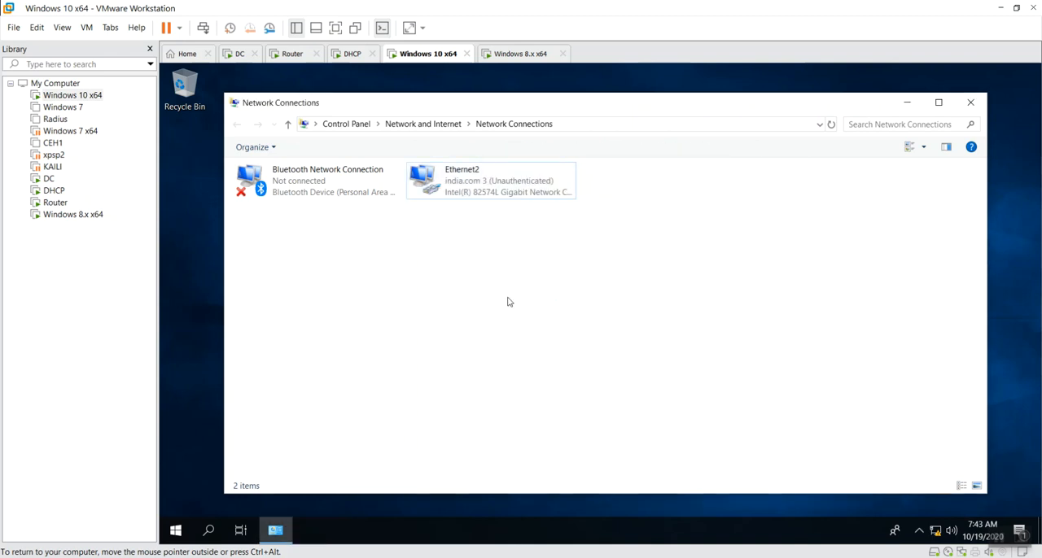
{"action": "right_click", "coordinate": [452, 300]}
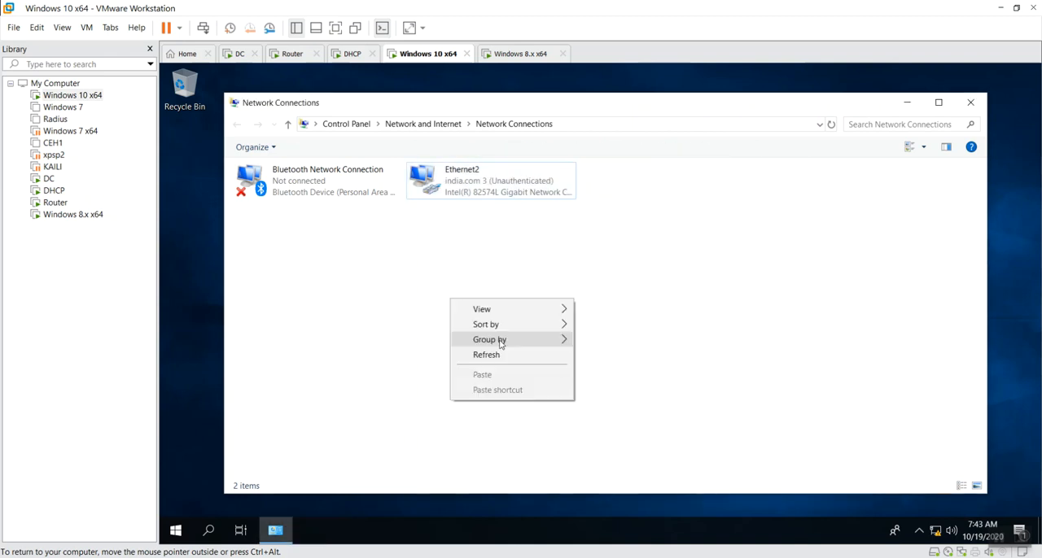
{"action": "left_click", "coordinate": [490, 355]}
Switch to the Windows 8.x x64 machine and refresh its Network Connections list
{"action": "left_click", "coordinate": [520, 54]}
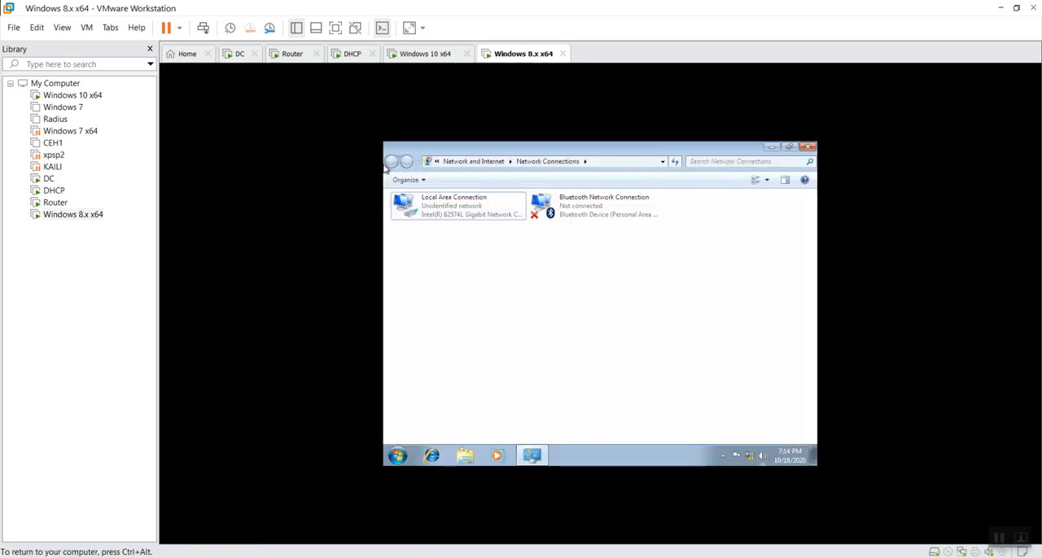
{"action": "right_click", "coordinate": [466, 297]}
{"action": "left_click", "coordinate": [522, 340]}
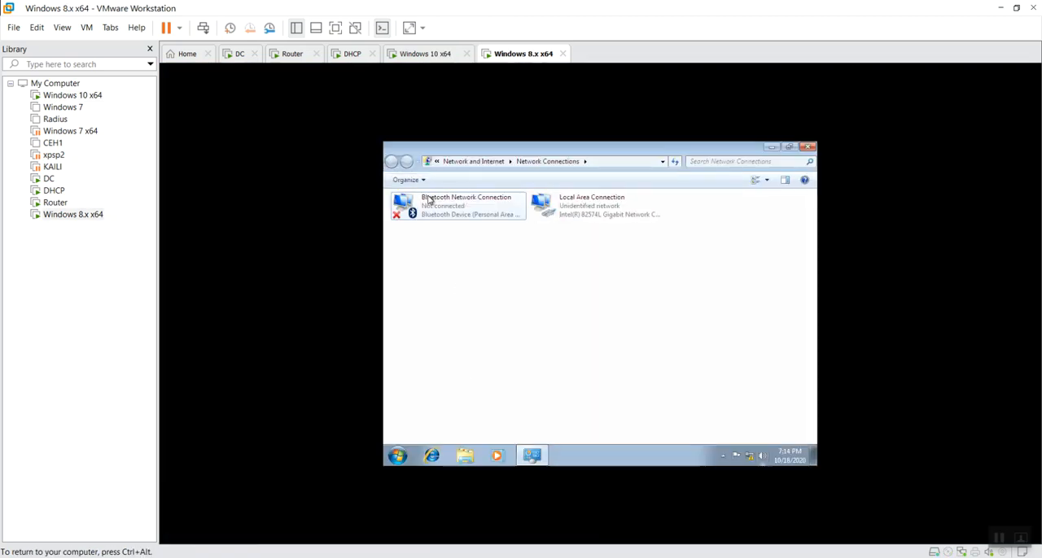
{"action": "left_click", "coordinate": [428, 198]}
{"action": "left_click", "coordinate": [563, 281]}
{"action": "left_click", "coordinate": [628, 200]}
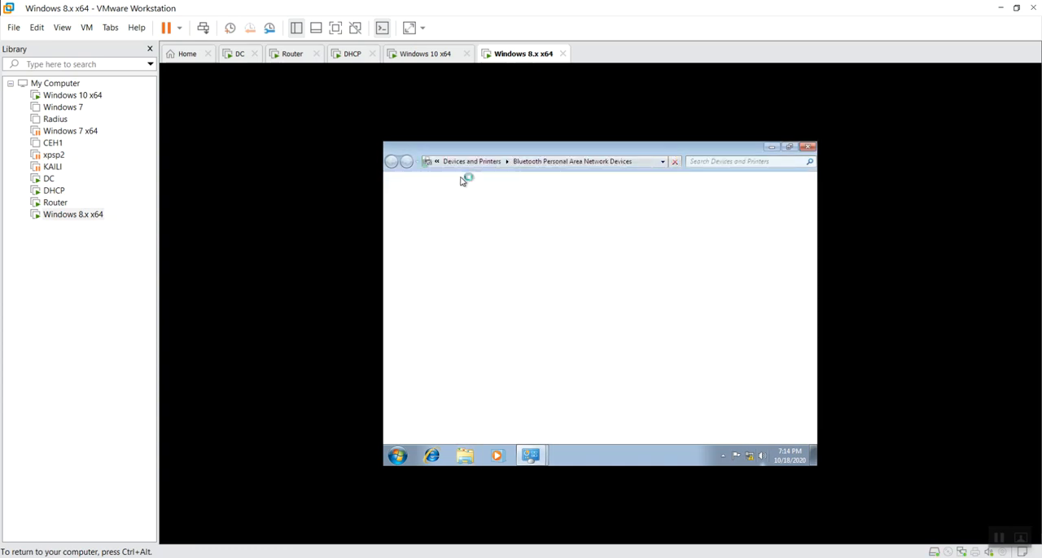
{"action": "left_click", "coordinate": [808, 147]}
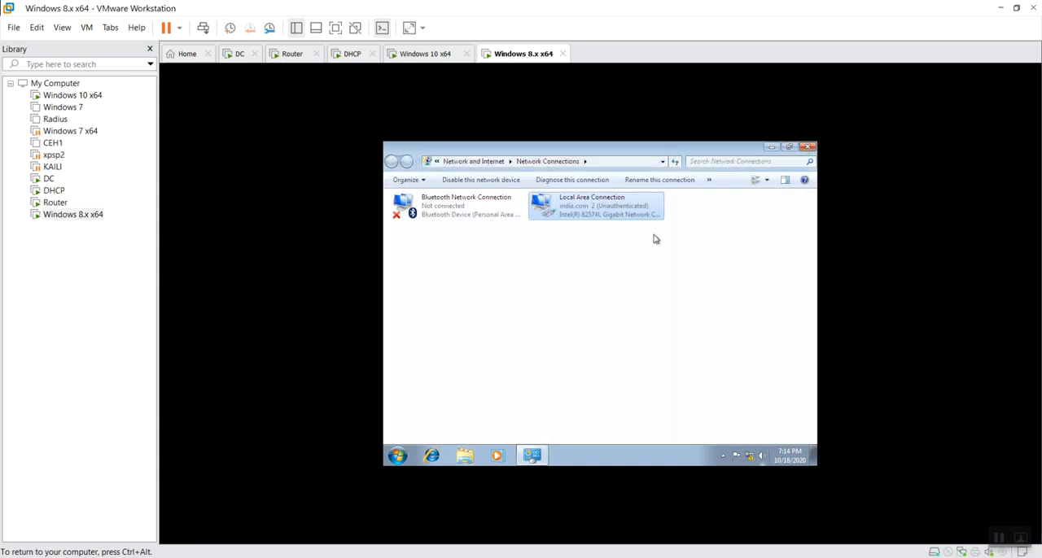
Check the IPv4 address in Local Area Connection's details on the Windows 8.x x64 machine
{"action": "double_click", "coordinate": [603, 210]}
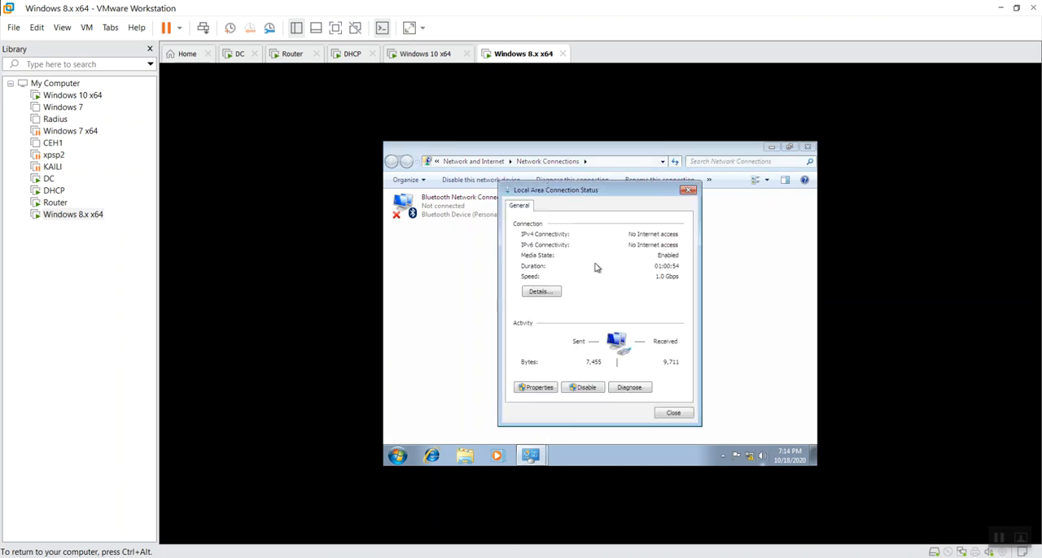
{"action": "left_click", "coordinate": [540, 293]}
{"action": "left_click", "coordinate": [621, 284]}
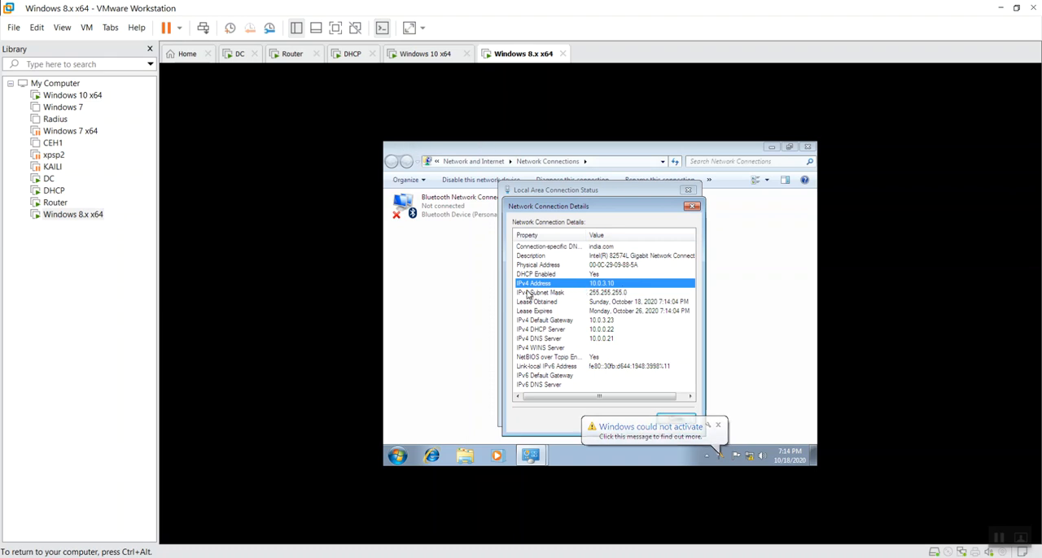
Return to the Windows 10 x64 machine, recheck the IPv4 address in Ethernet2's connection details, and close its status
{"action": "left_click", "coordinate": [431, 54]}
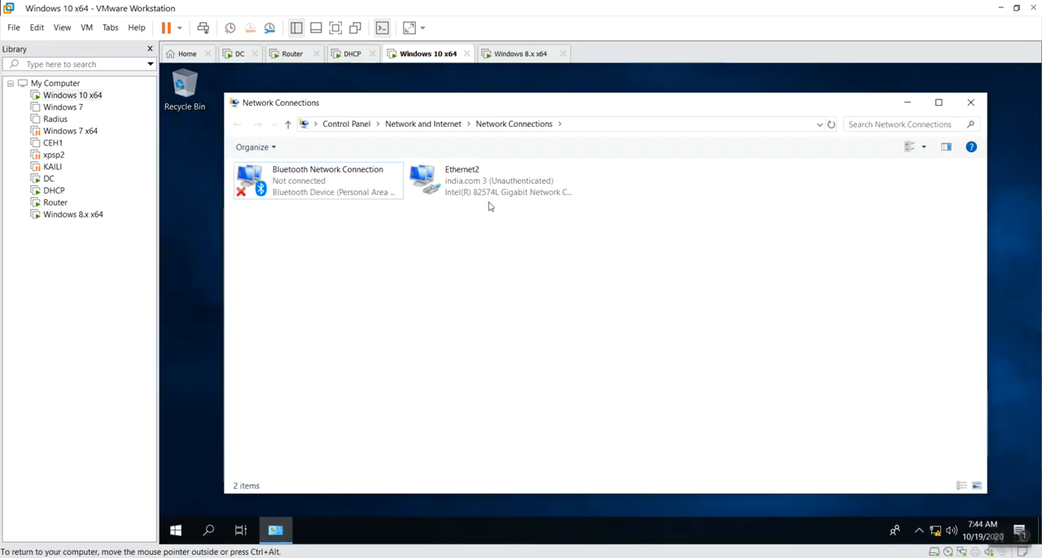
{"action": "double_click", "coordinate": [489, 198]}
{"action": "left_click", "coordinate": [553, 290]}
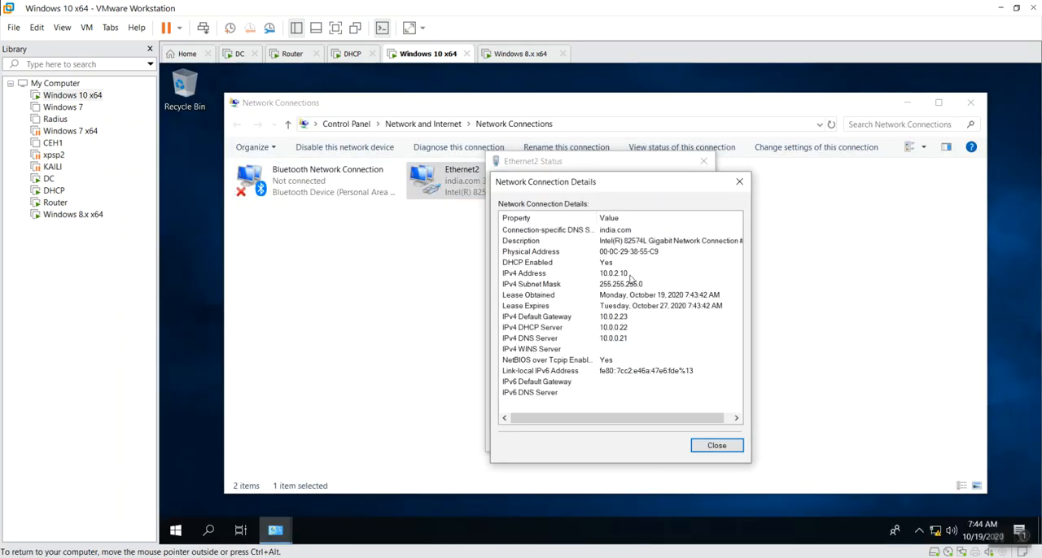
{"action": "left_click", "coordinate": [632, 275]}
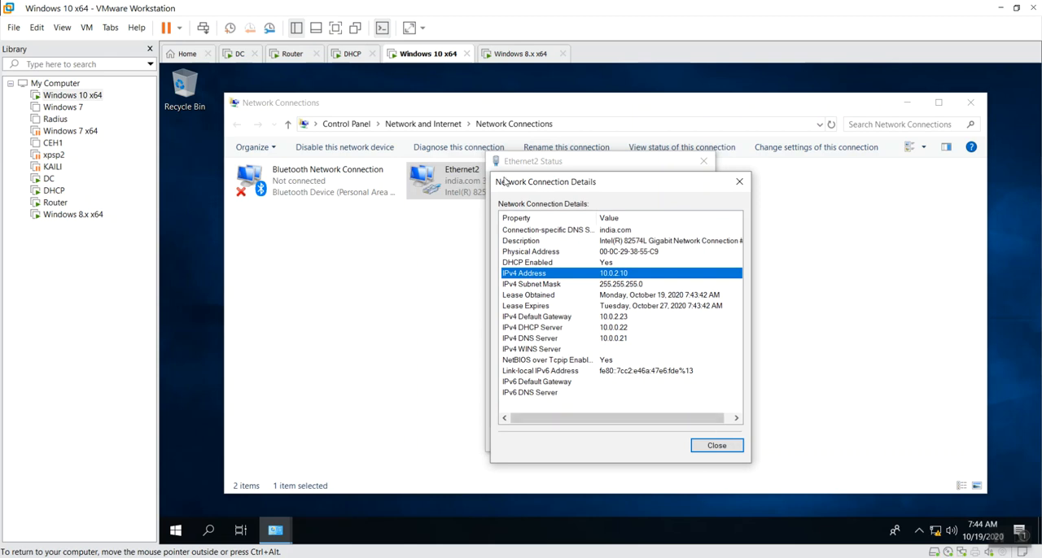
{"action": "left_click", "coordinate": [715, 445]}
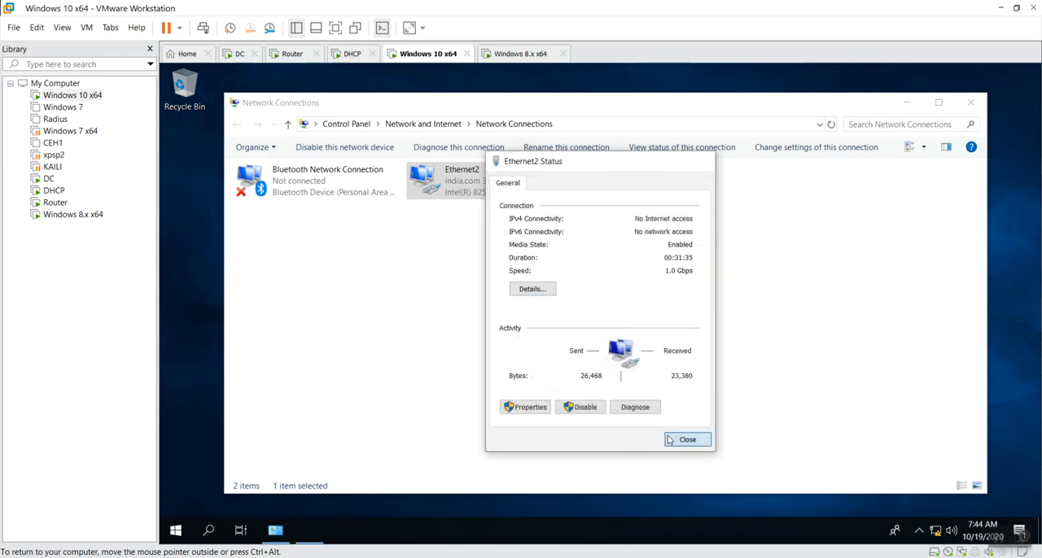
{"action": "left_click", "coordinate": [684, 440]}
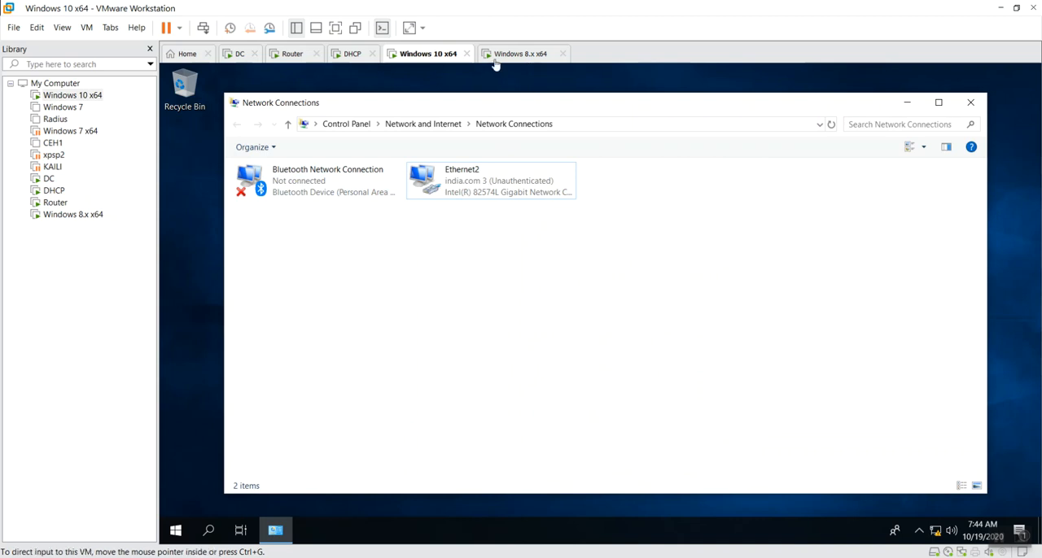
Switch to the Router machine, refresh the DHCP Relay Agent statistics, and compare the requests and replies of Ethernet1 and Ethernet2
{"action": "left_click", "coordinate": [294, 54]}
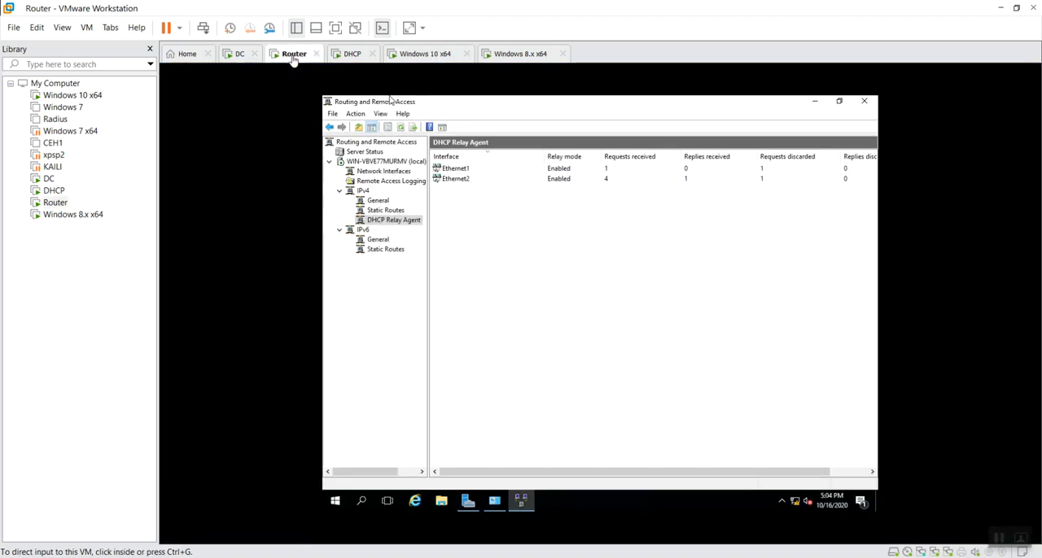
{"action": "right_click", "coordinate": [547, 254]}
{"action": "left_click", "coordinate": [570, 277]}
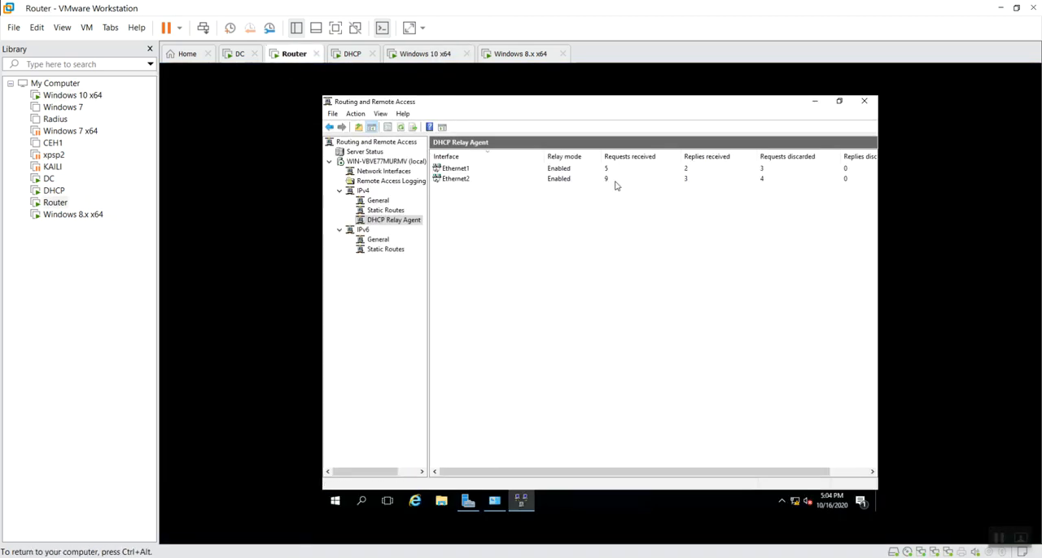
{"action": "left_click", "coordinate": [616, 182]}
{"action": "left_click", "coordinate": [618, 169]}
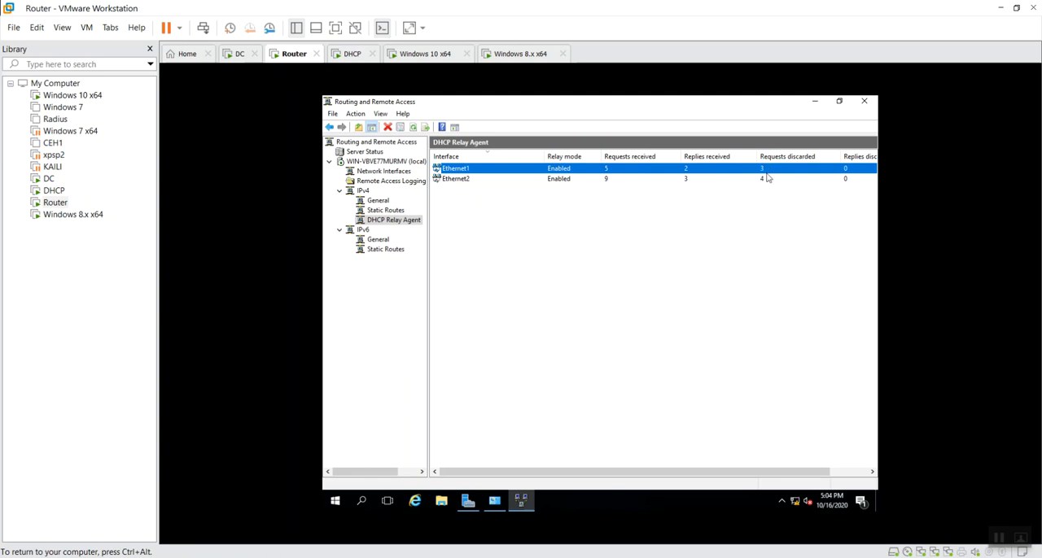
{"action": "left_click", "coordinate": [688, 178]}
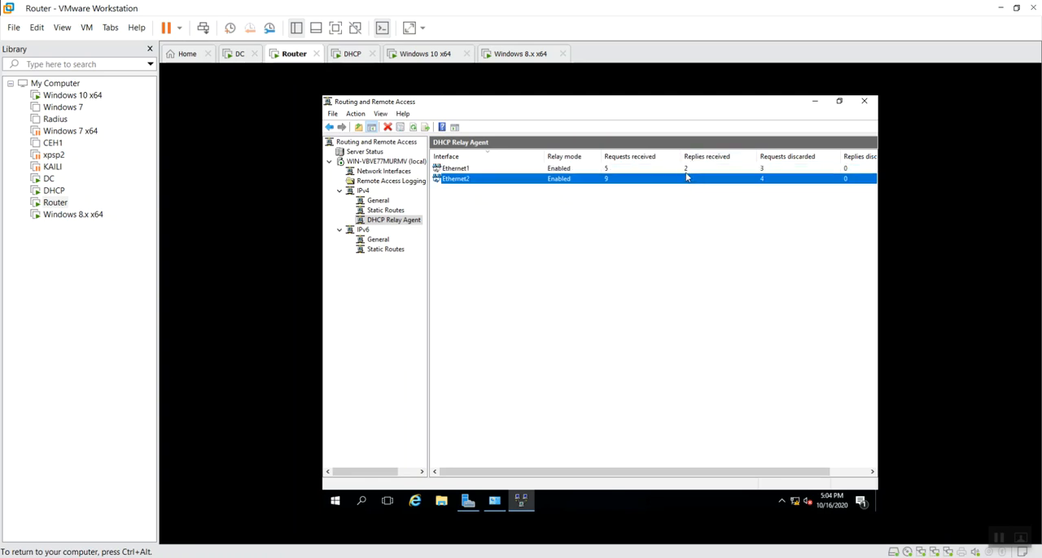
{"action": "left_click", "coordinate": [687, 171]}
{"action": "left_click", "coordinate": [687, 179]}
{"action": "left_click", "coordinate": [644, 243]}
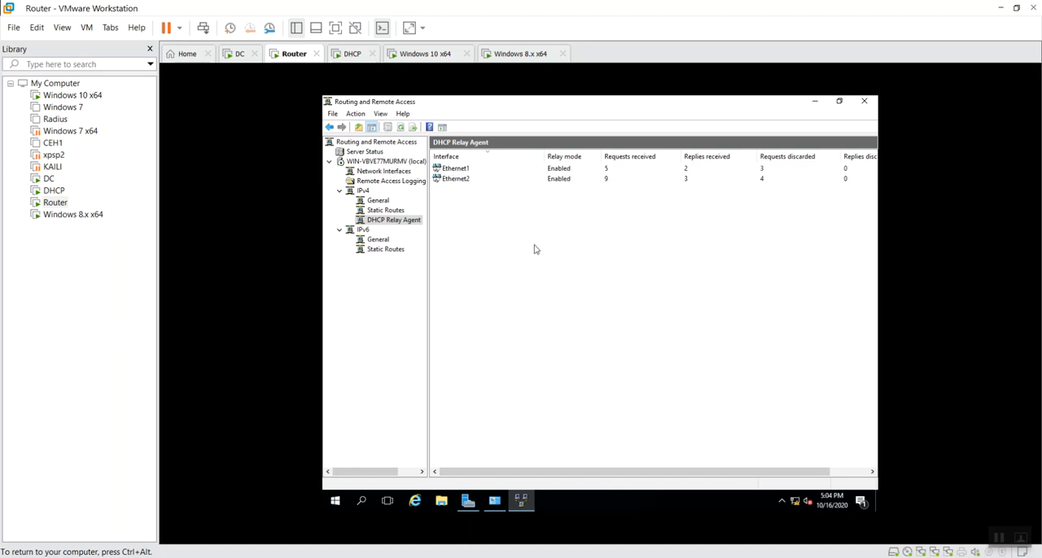
{"action": "right_click", "coordinate": [482, 262]}
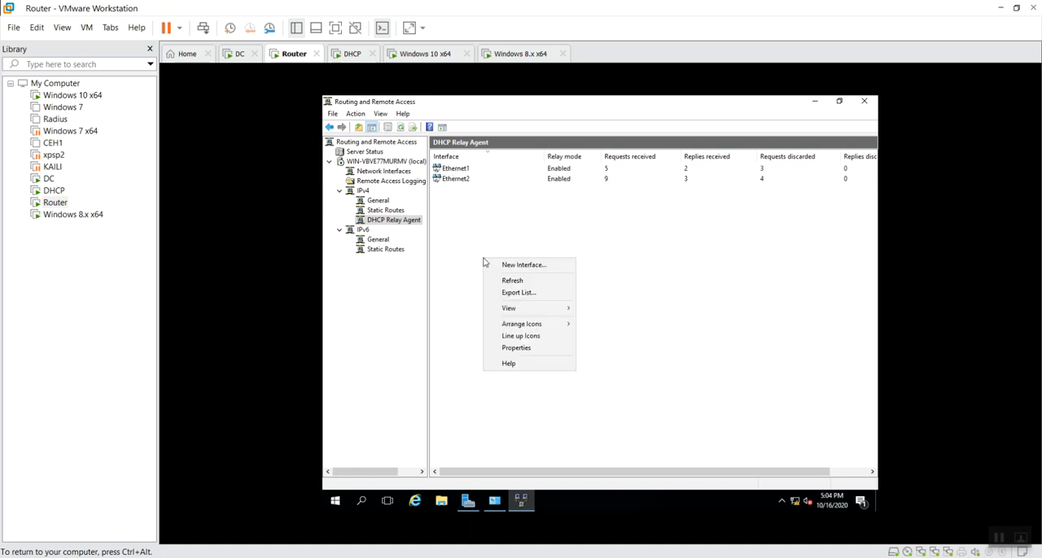
{"action": "left_click", "coordinate": [533, 281]}
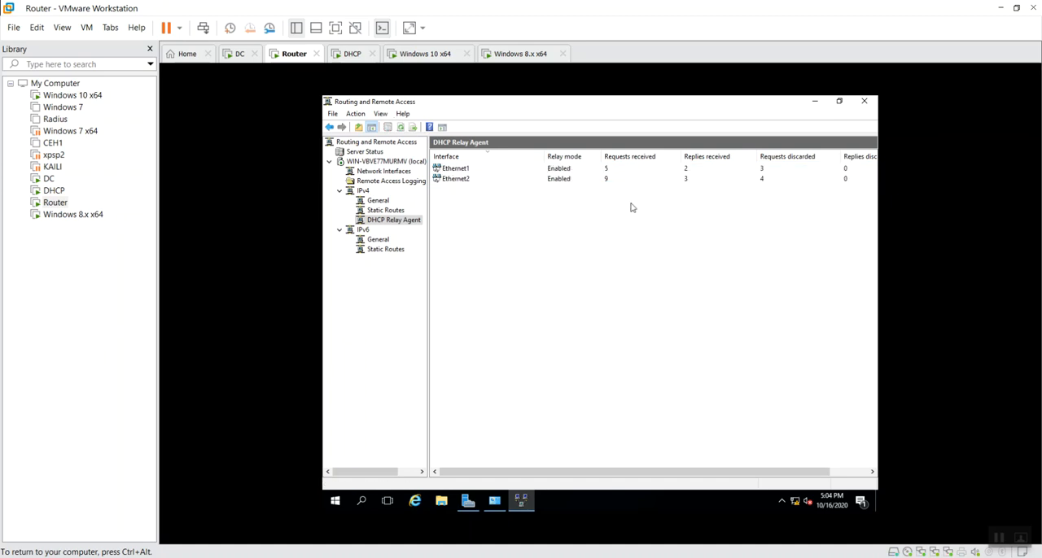
Switch to the DC machine, check the IPv4 settings in Ethernet1's connection details, and close its status
{"action": "left_click", "coordinate": [240, 55]}
{"action": "right_click", "coordinate": [426, 229]}
{"action": "left_click", "coordinate": [472, 286]}
{"action": "key", "text": "Return"}
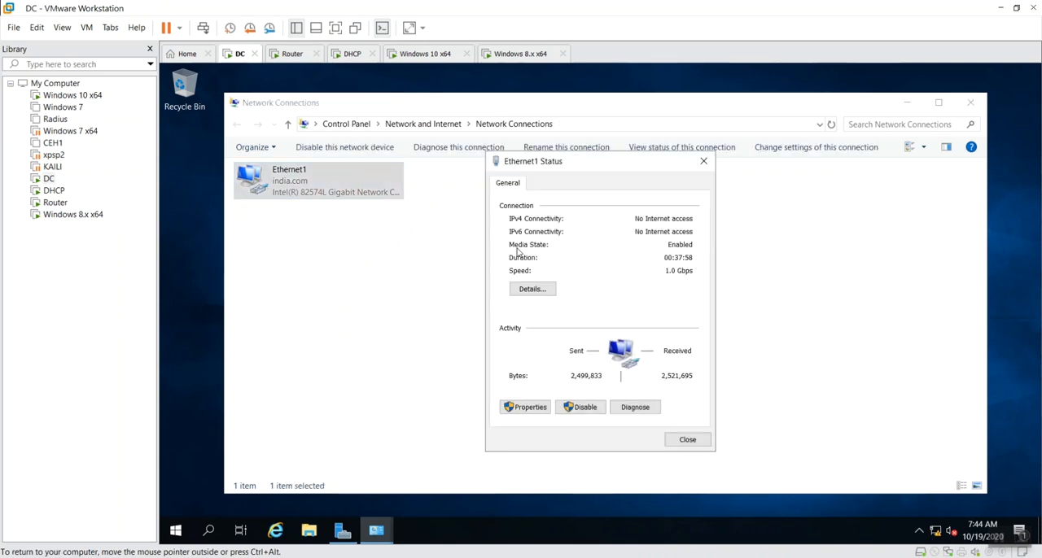
{"action": "left_click", "coordinate": [533, 290]}
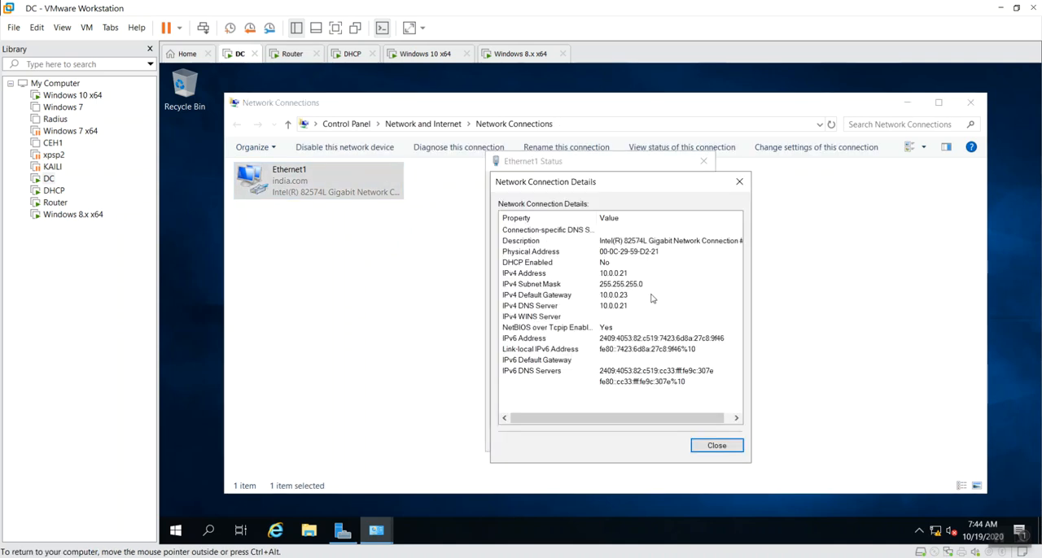
{"action": "left_click", "coordinate": [717, 446]}
{"action": "left_click", "coordinate": [686, 437]}
{"action": "left_click", "coordinate": [714, 333]}
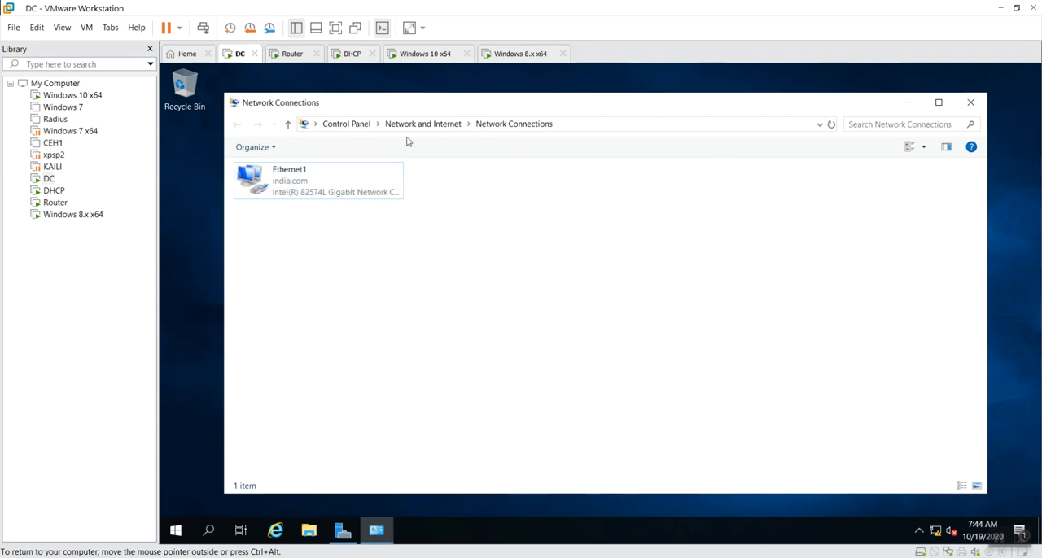
Return to the Router machine and ping 10.0.2.10 to test connectivity with that client
{"action": "left_click", "coordinate": [299, 61]}
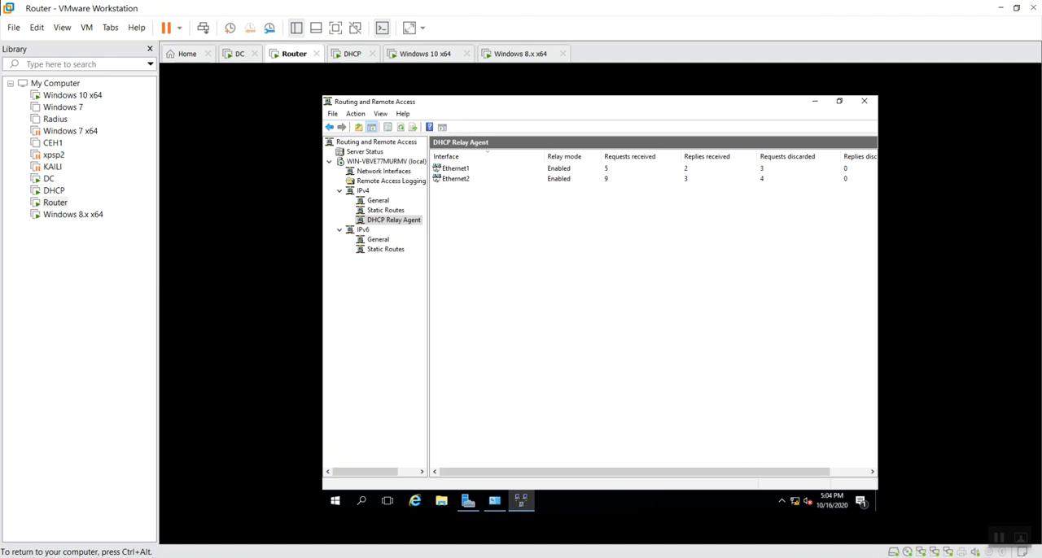
{"action": "key", "text": "super+r"}
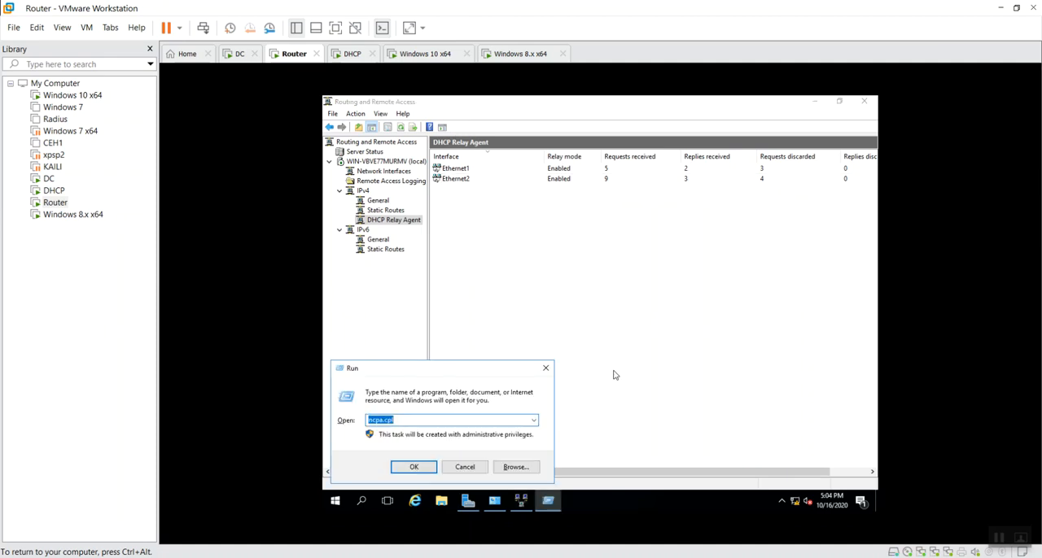
{"action": "type", "text": "ping"}
{"action": "key", "text": "Down"}
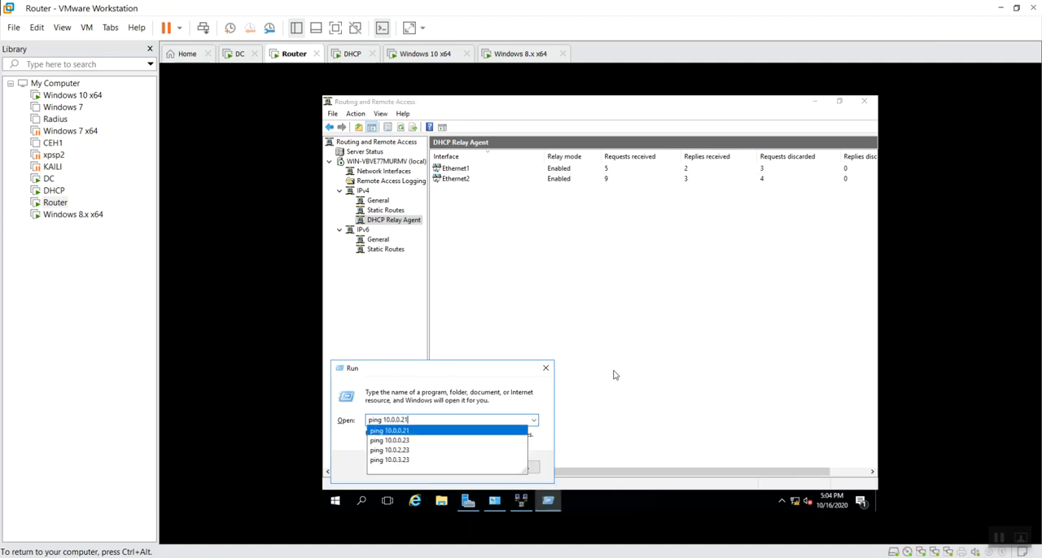
{"action": "key", "text": "BackSpace"}
{"action": "key", "text": "BackSpace"}
{"action": "key", "text": "BackSpace"}
{"action": "key", "text": "BackSpace"}
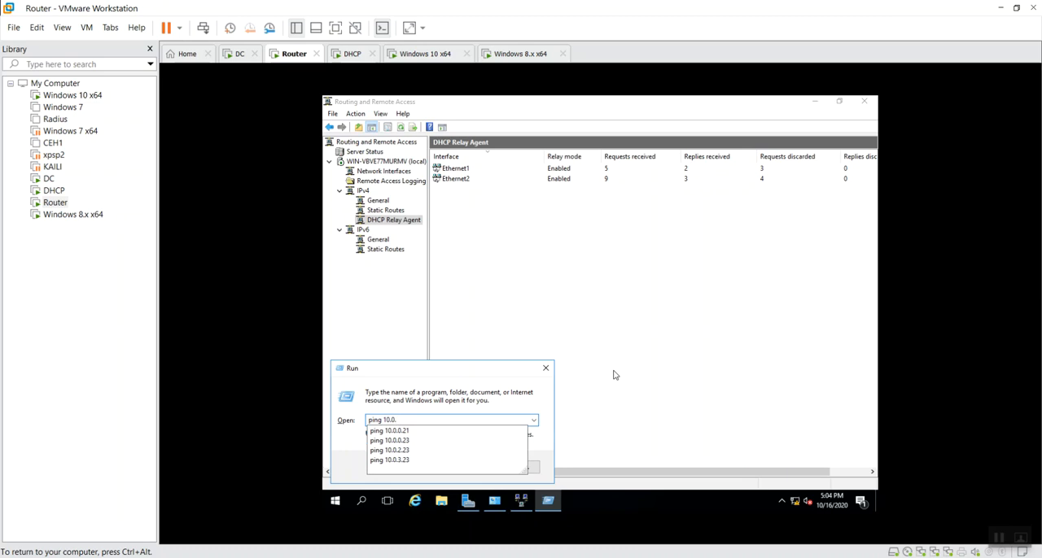
{"action": "type", "text": "2.10"}
{"action": "key", "text": "Return"}
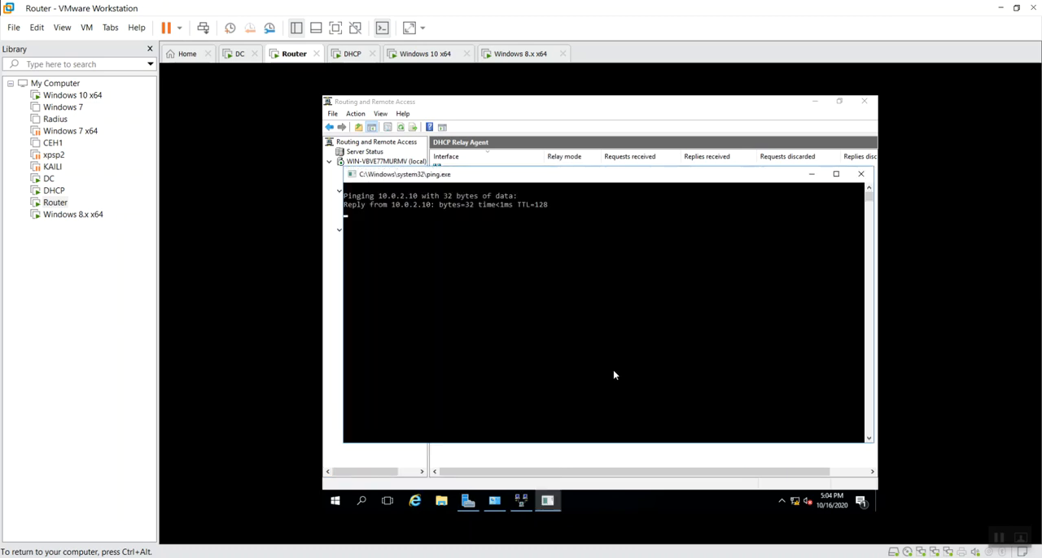
Run a second ping from the Router machine to test connectivity with the other client
{"action": "key", "text": "super+r"}
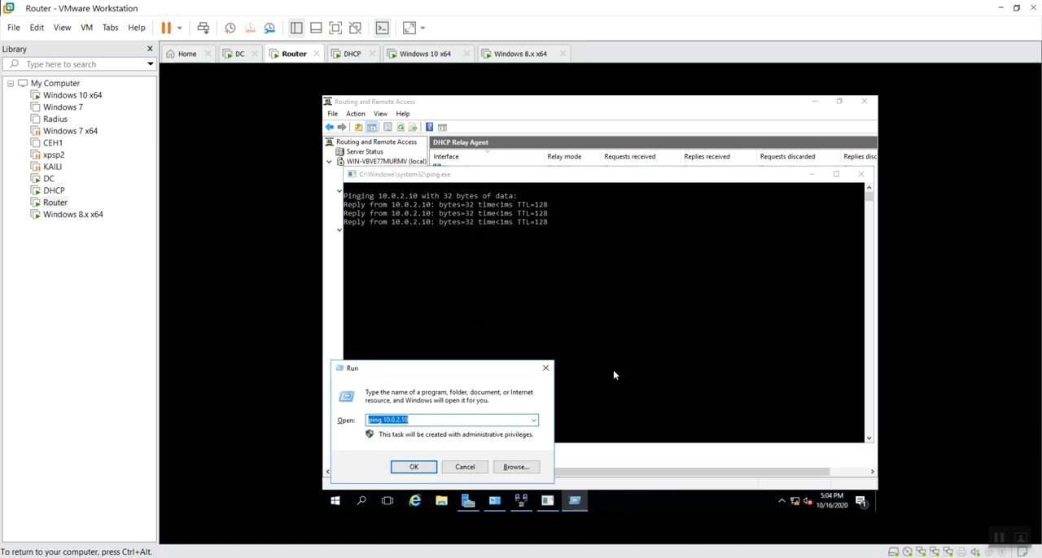
{"action": "key", "text": "Down"}
{"action": "key", "text": "Down"}
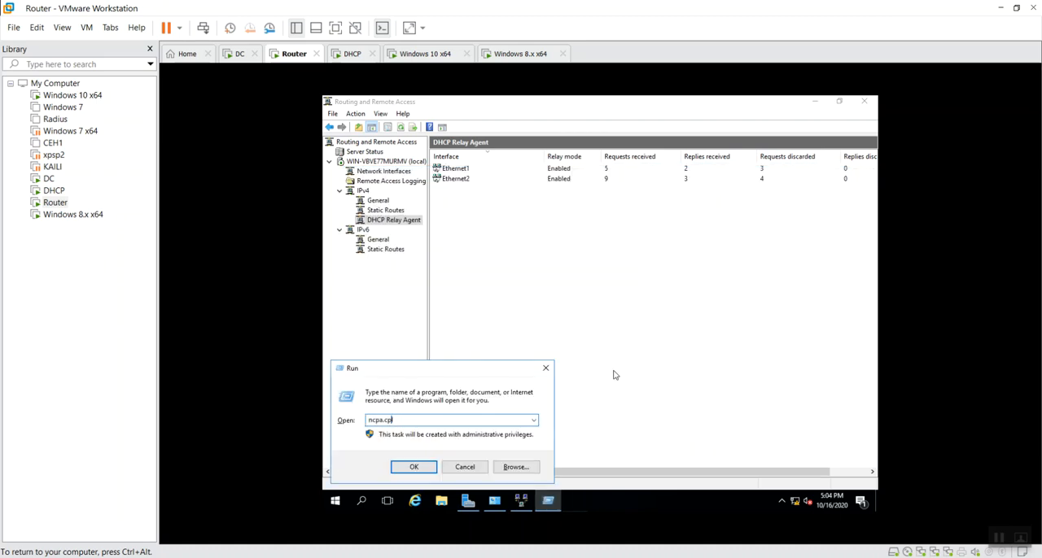
{"action": "key", "text": "End"}
{"action": "key", "text": "BackSpace"}
{"action": "key", "text": "BackSpace"}
{"action": "type", "text": "1"}
{"action": "key", "text": "Return"}
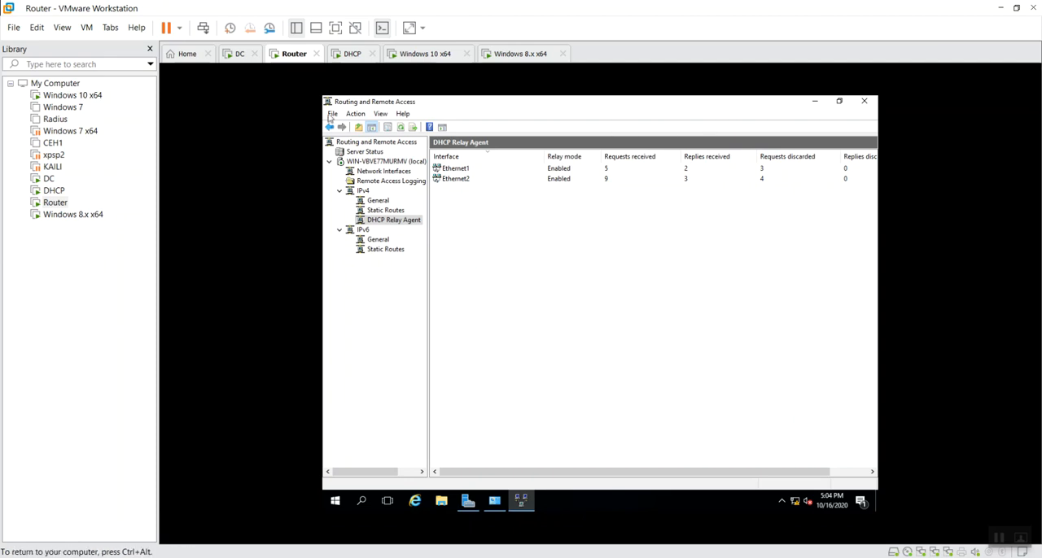
Switch to the Windows 8.x x64 machine, close its connection details and status, and ping 10.0.0.21
{"action": "left_click", "coordinate": [521, 54]}
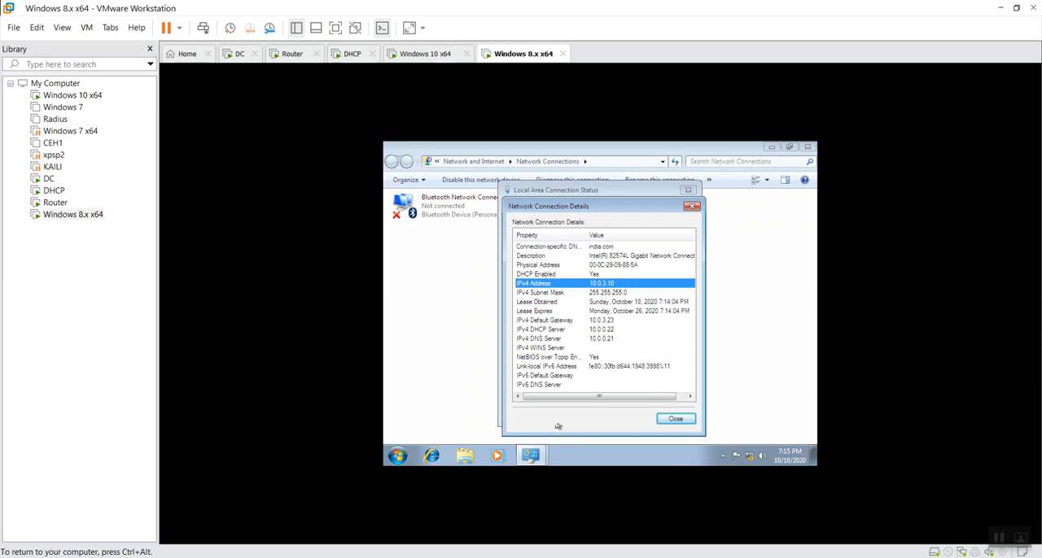
{"action": "left_click", "coordinate": [674, 419]}
{"action": "left_click", "coordinate": [672, 413]}
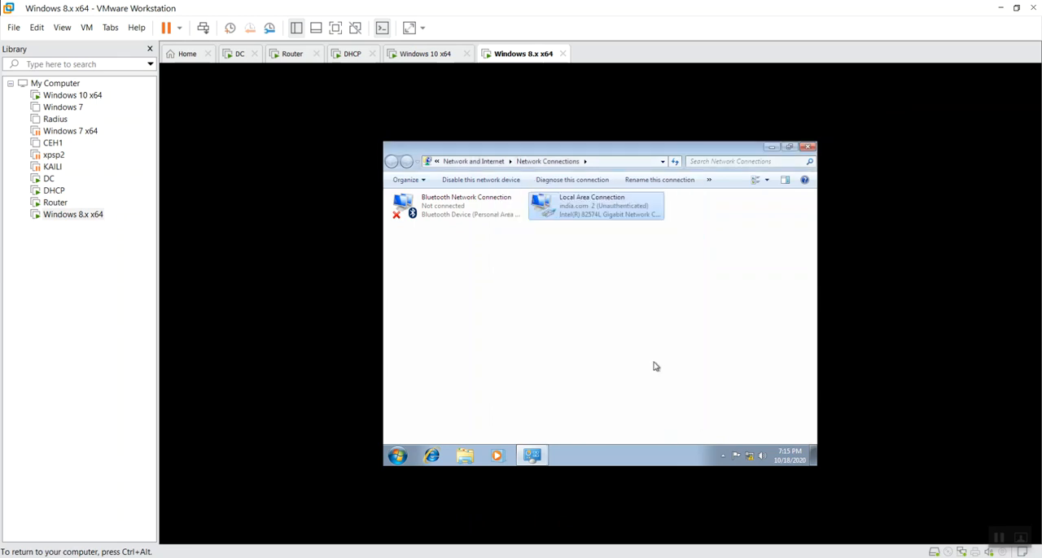
{"action": "key", "text": "super+r"}
{"action": "type", "text": "p"}
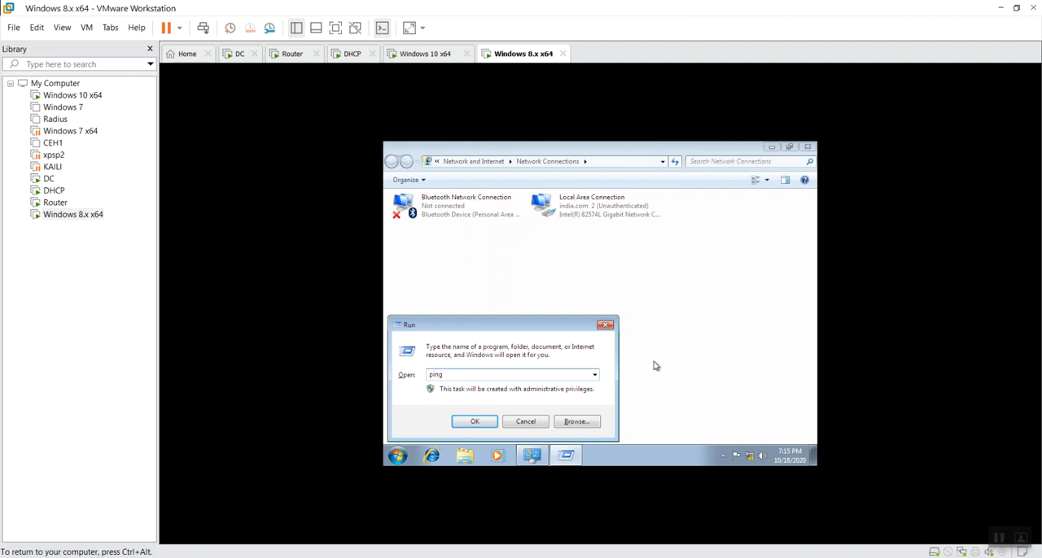
{"action": "type", "text": "ing 10.0.0.21"}
{"action": "key", "text": "Return"}
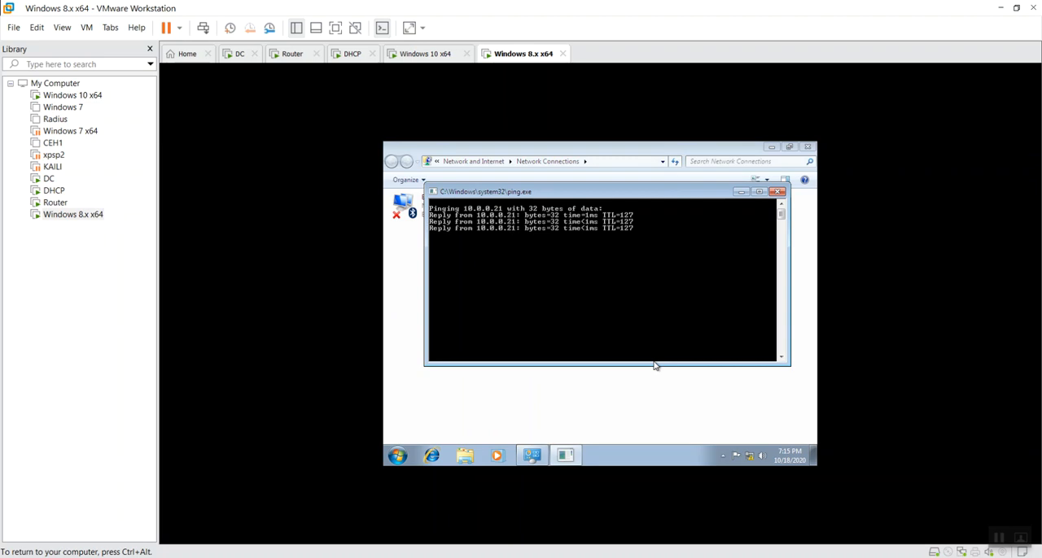
Browse the DC's shared folders by IP address from the Windows 8.x x64 machine, and close the share window
{"action": "key", "text": "super+r"}
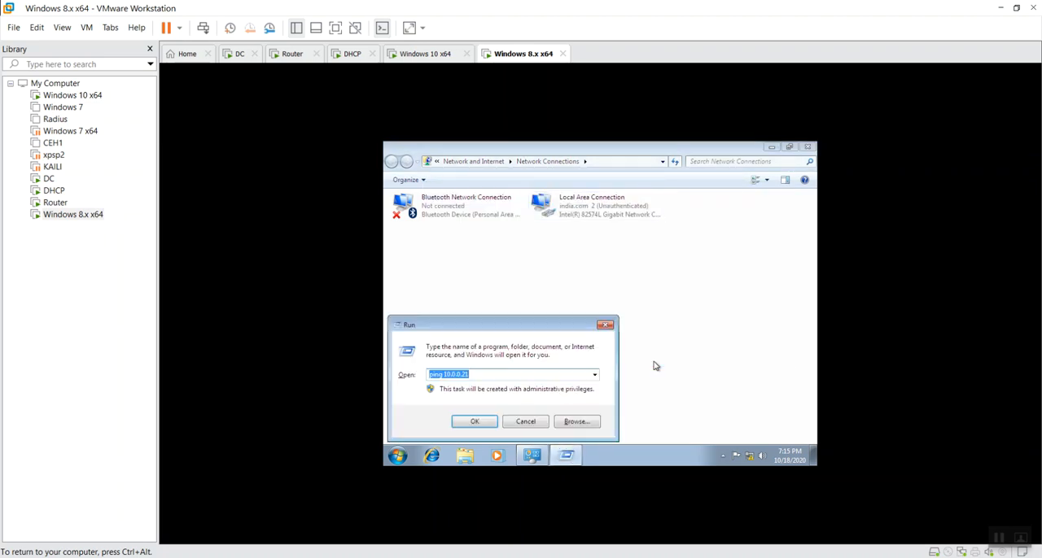
{"action": "type", "text": "\\\\"}
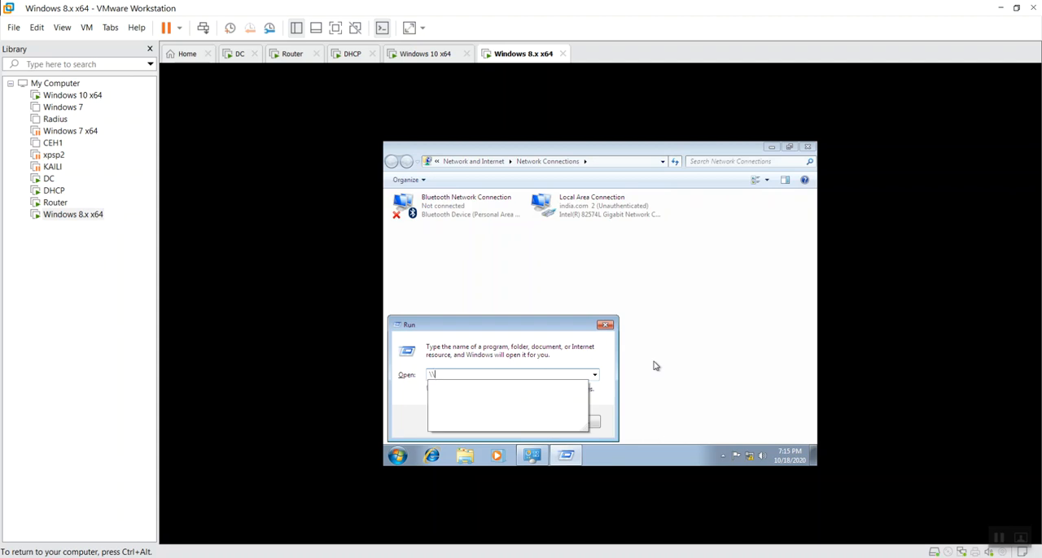
{"action": "type", "text": "10.0.0."}
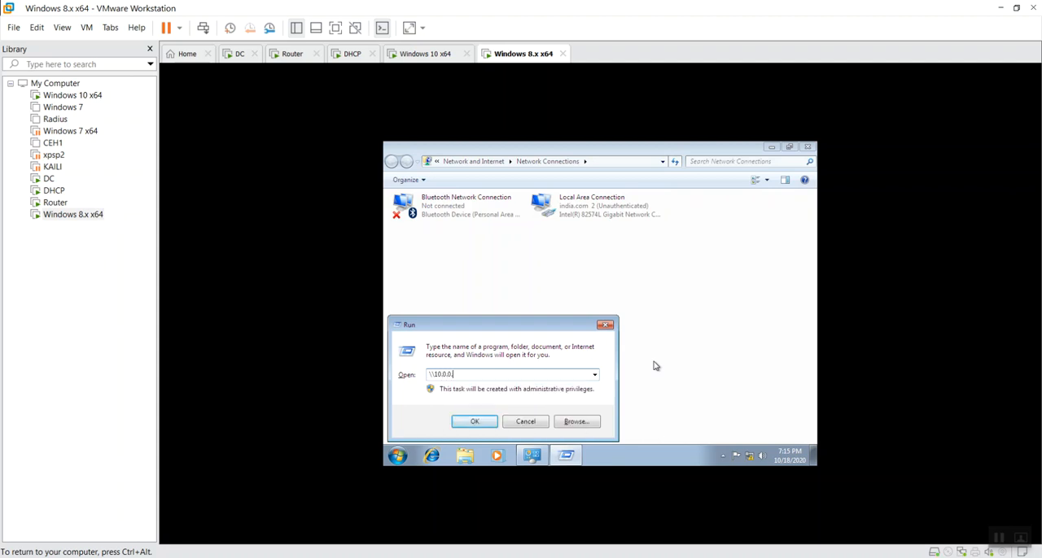
{"action": "key", "text": "Return"}
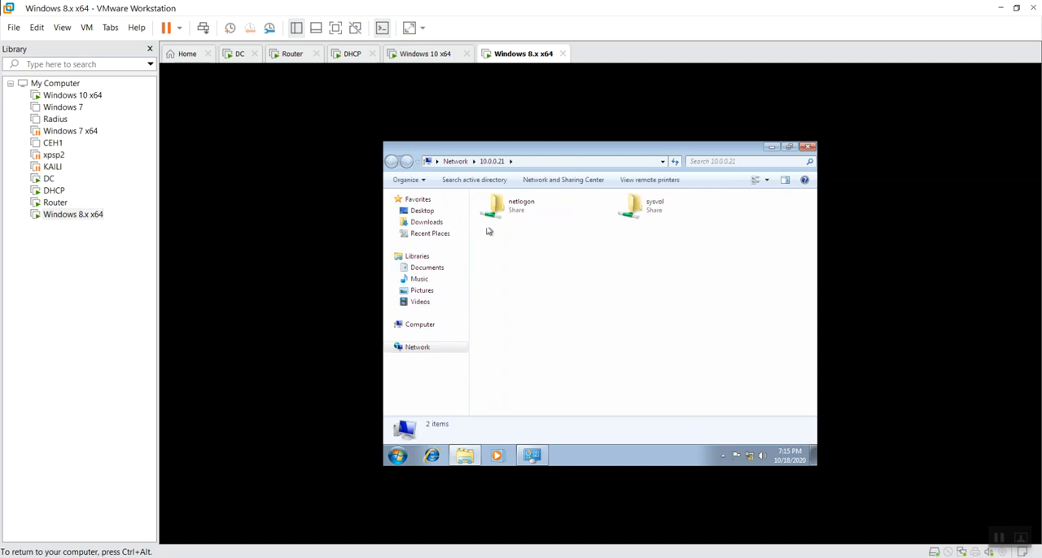
{"action": "left_click", "coordinate": [807, 147]}
Refresh and close Network Connections on the Windows 8.x x64 machine, and refresh its desktop
{"action": "right_click", "coordinate": [579, 338]}
{"action": "left_click", "coordinate": [643, 382]}
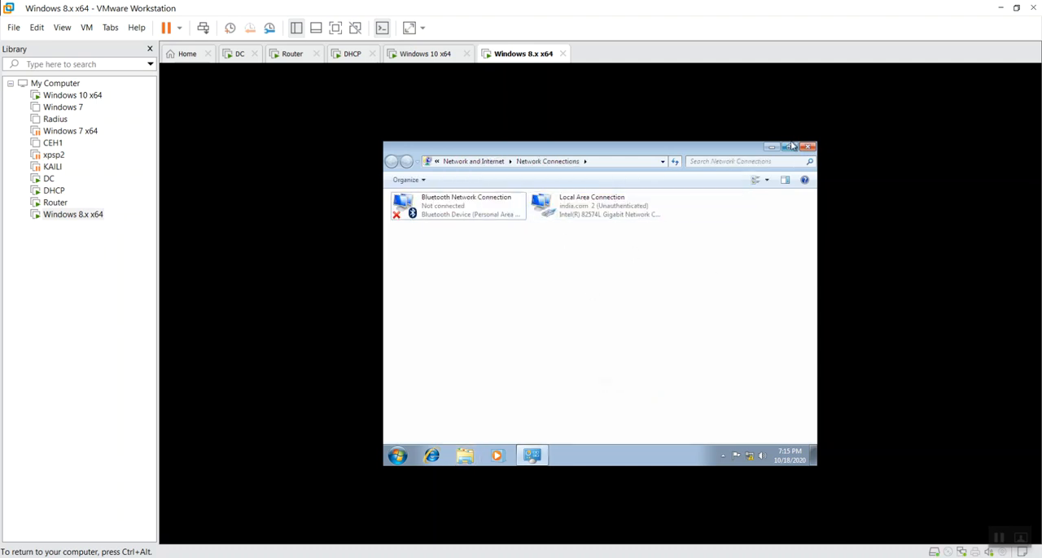
{"action": "left_click", "coordinate": [807, 146]}
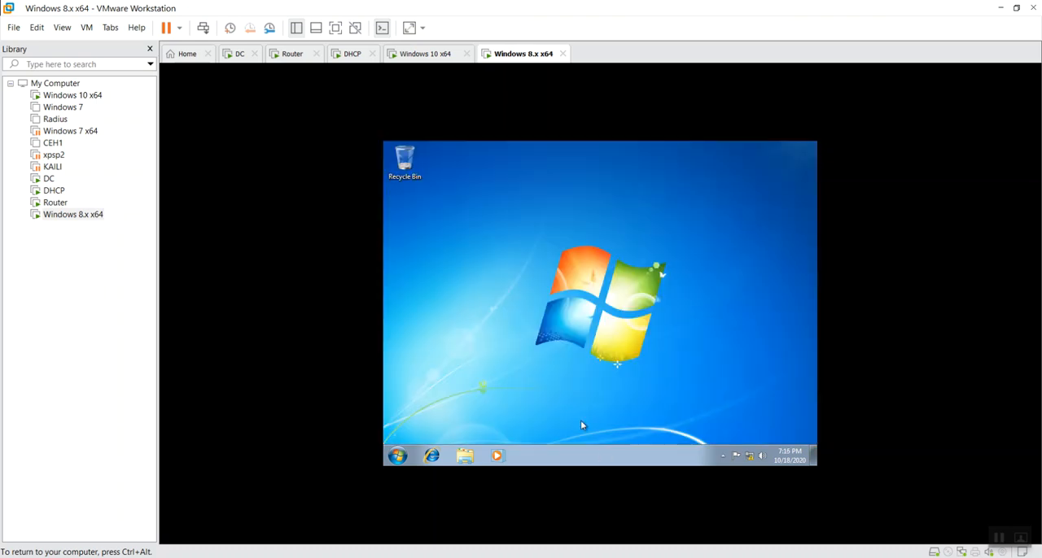
{"action": "right_click", "coordinate": [571, 262]}
{"action": "left_click", "coordinate": [615, 298]}
Return to the DC machine, recheck the IPv4 address and default gateway in Ethernet1's connection details, and close its status
{"action": "left_click", "coordinate": [435, 55]}
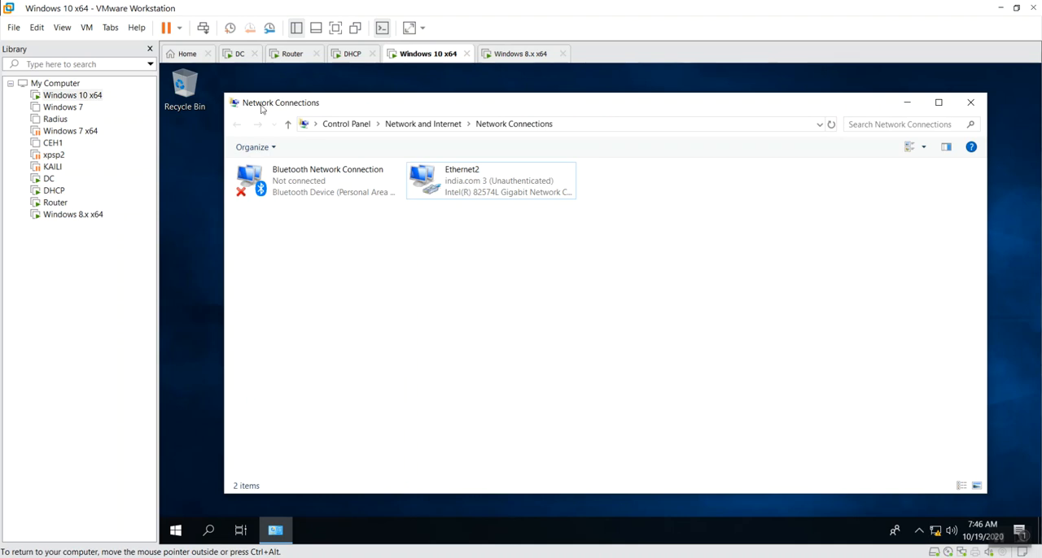
{"action": "left_click", "coordinate": [239, 54]}
{"action": "double_click", "coordinate": [314, 191]}
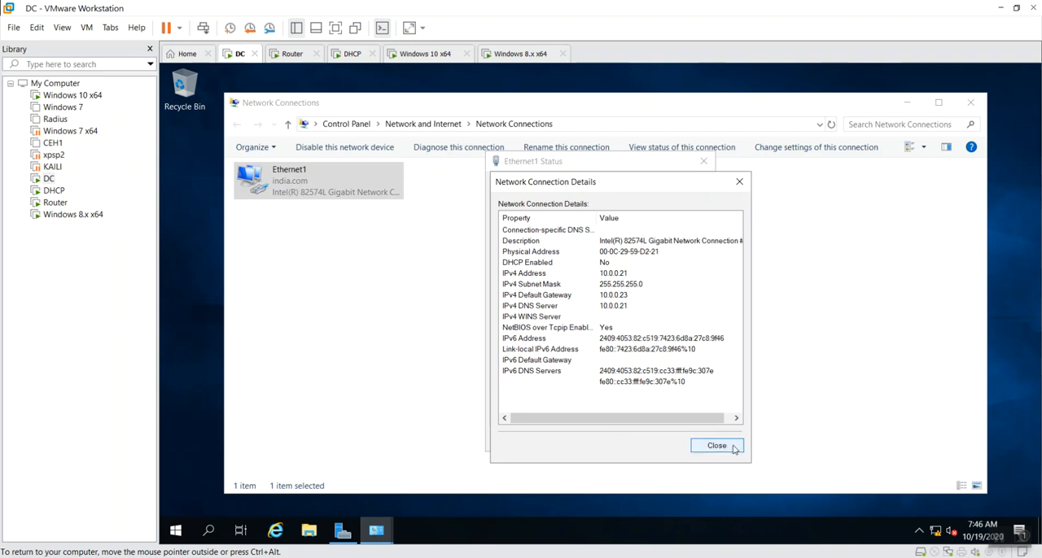
{"action": "left_click", "coordinate": [717, 446]}
{"action": "left_click", "coordinate": [689, 440]}
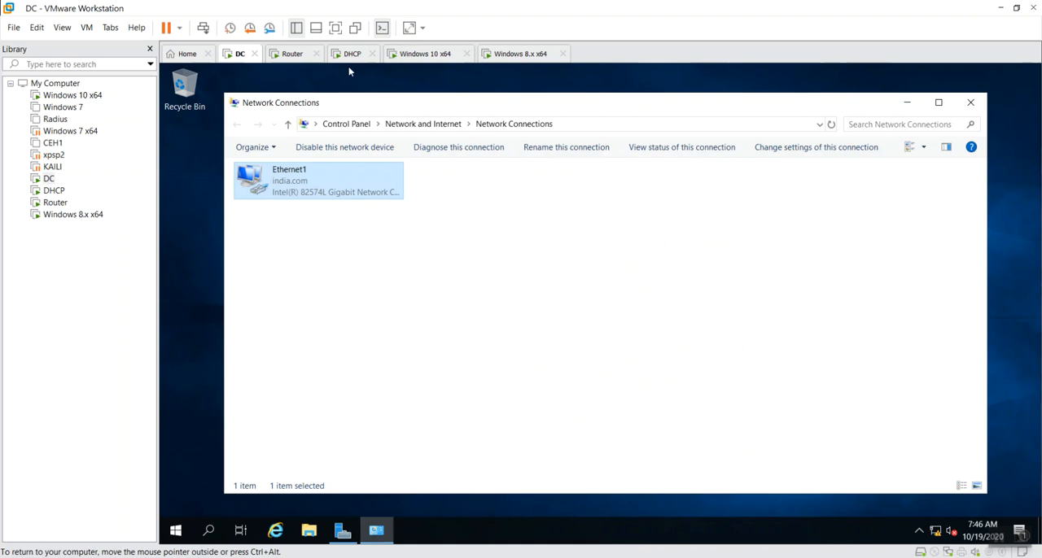
Switch to the Router machine and review the DHCP Relay Agent interface list
{"action": "left_click", "coordinate": [289, 54]}
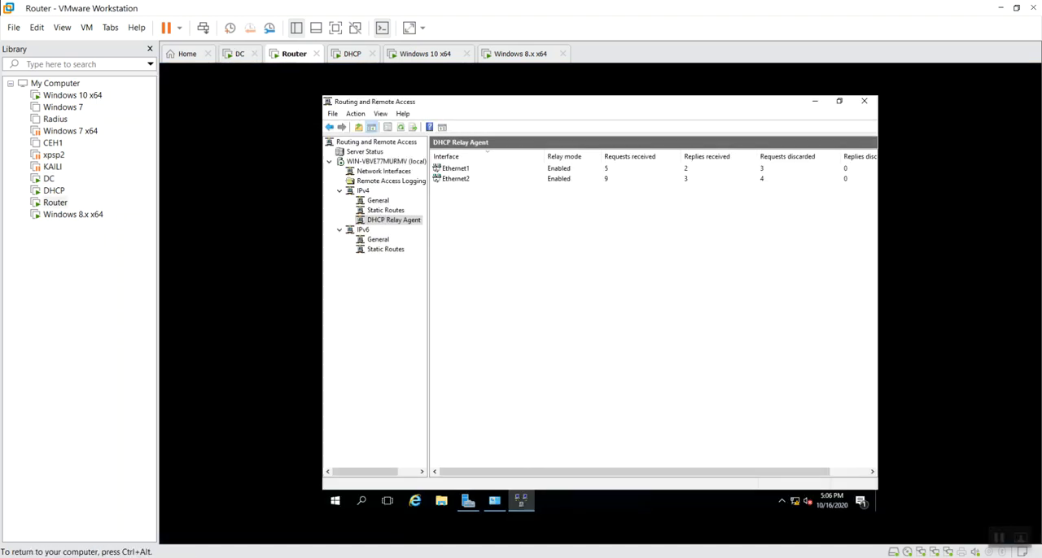
{"action": "key", "text": "ctrl+alt"}
{"action": "left_click", "coordinate": [540, 314]}
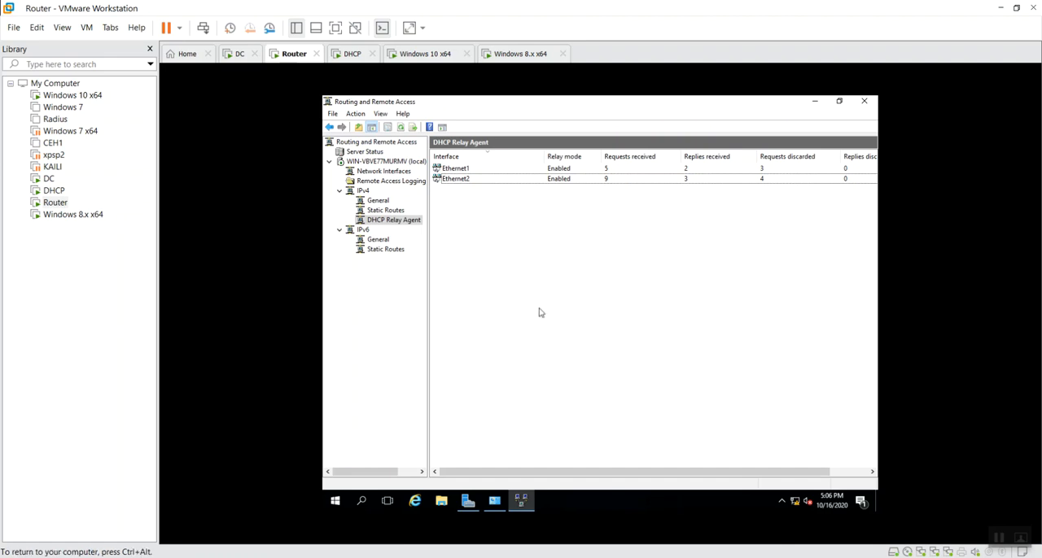
{"action": "key", "text": "ctrl+alt"}
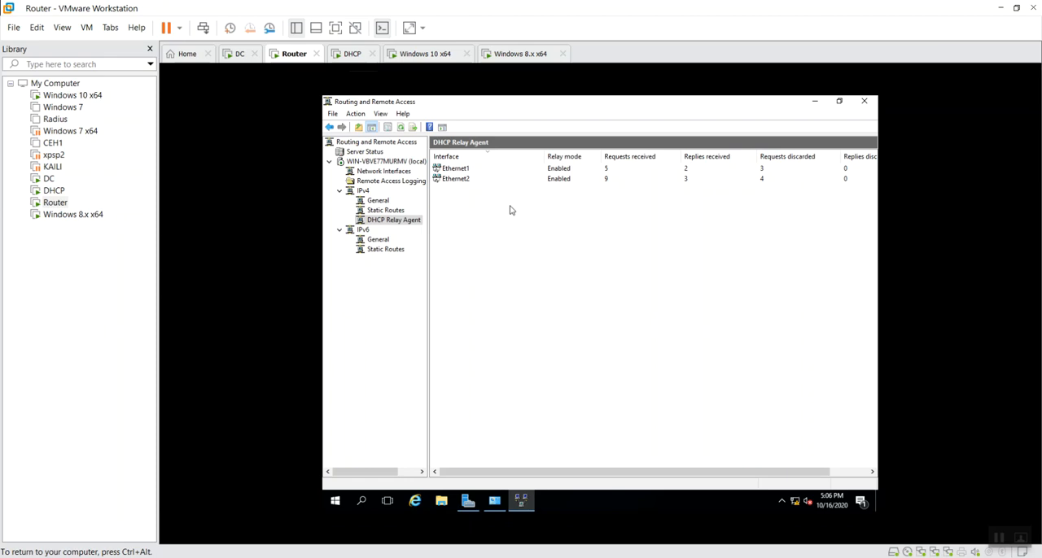
Switch to the Windows 10 x64 machine and close its Network Connections window
{"action": "left_click", "coordinate": [425, 53]}
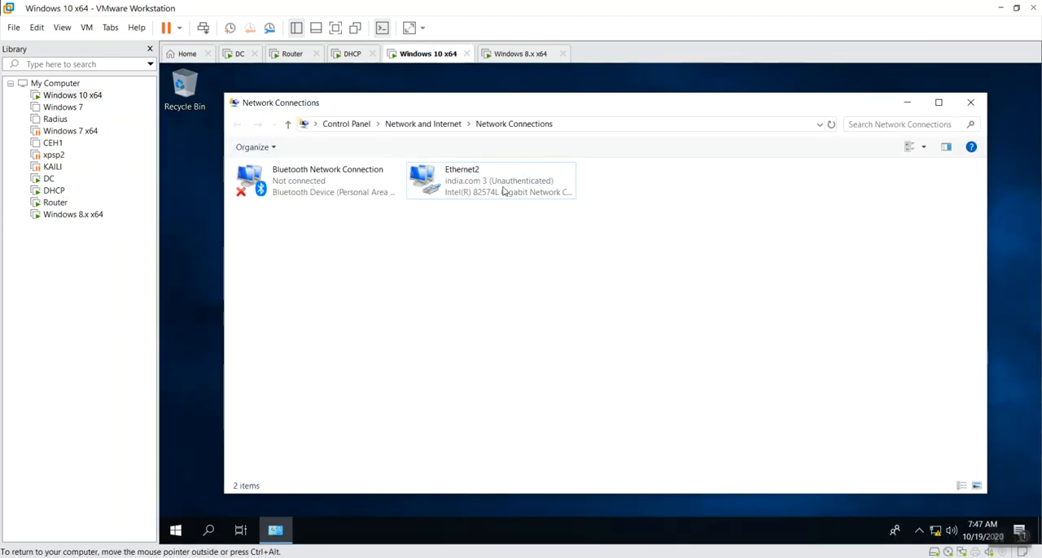
{"action": "left_click", "coordinate": [513, 189]}
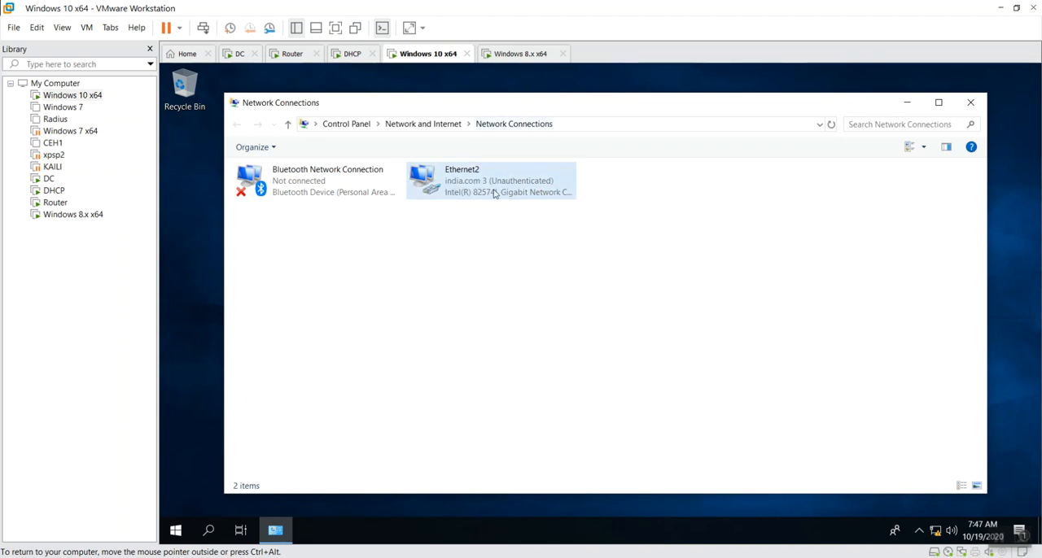
{"action": "left_click", "coordinate": [577, 185]}
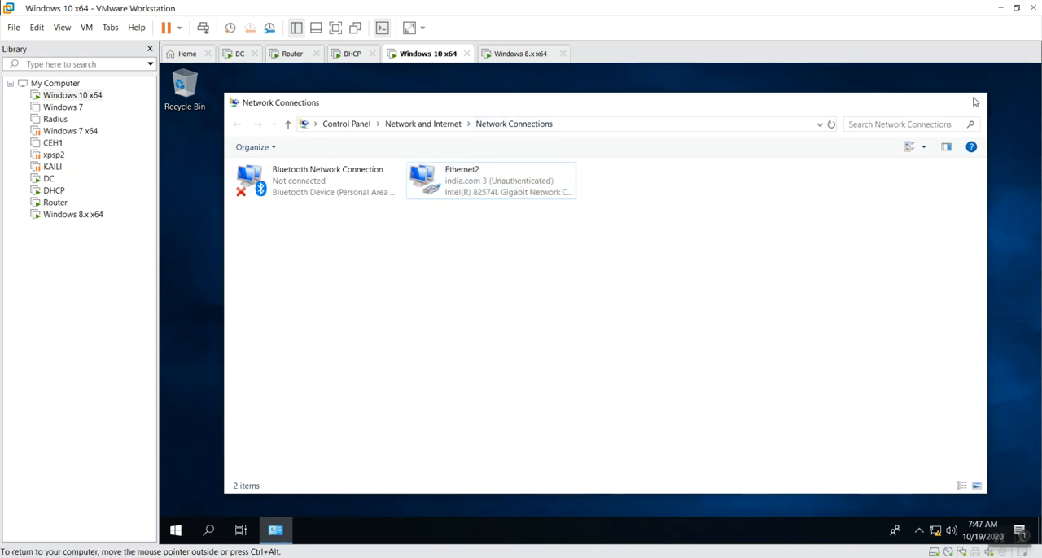
{"action": "left_click", "coordinate": [970, 102]}
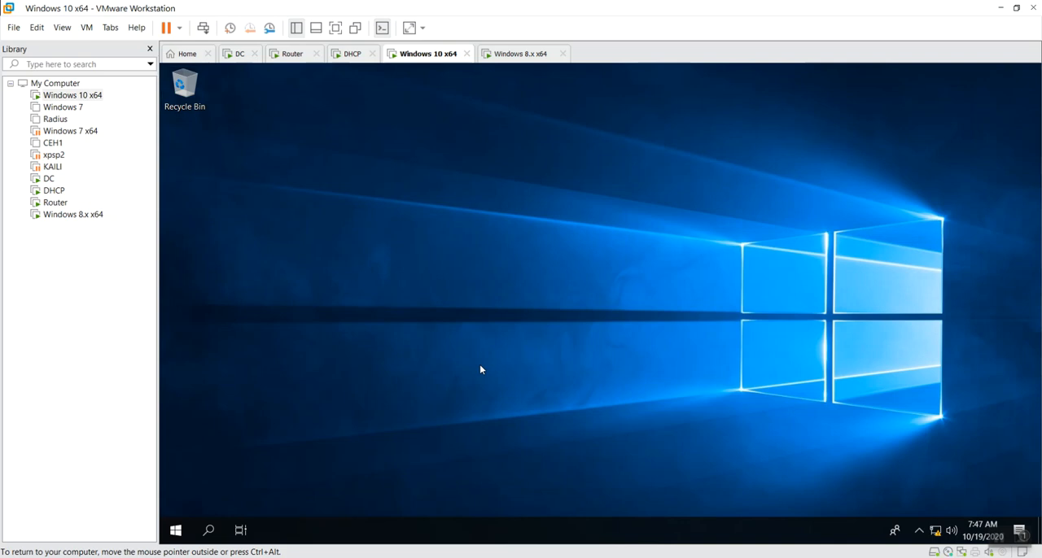
Check the Windows 10 x64 machine's domain membership in System Properties using sysdm.cpl, and close the dialog
{"action": "key", "text": "super+r"}
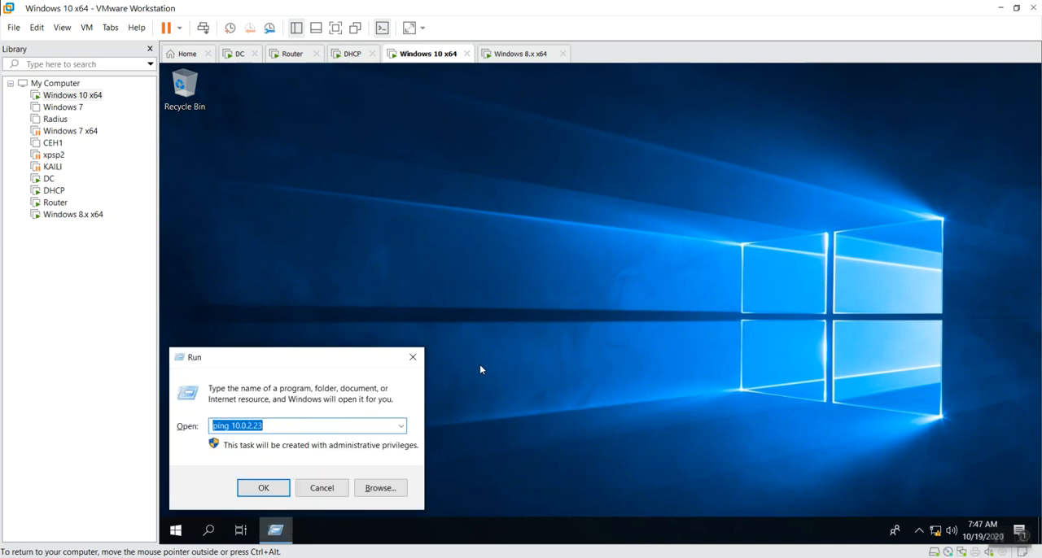
{"action": "type", "text": "sys"}
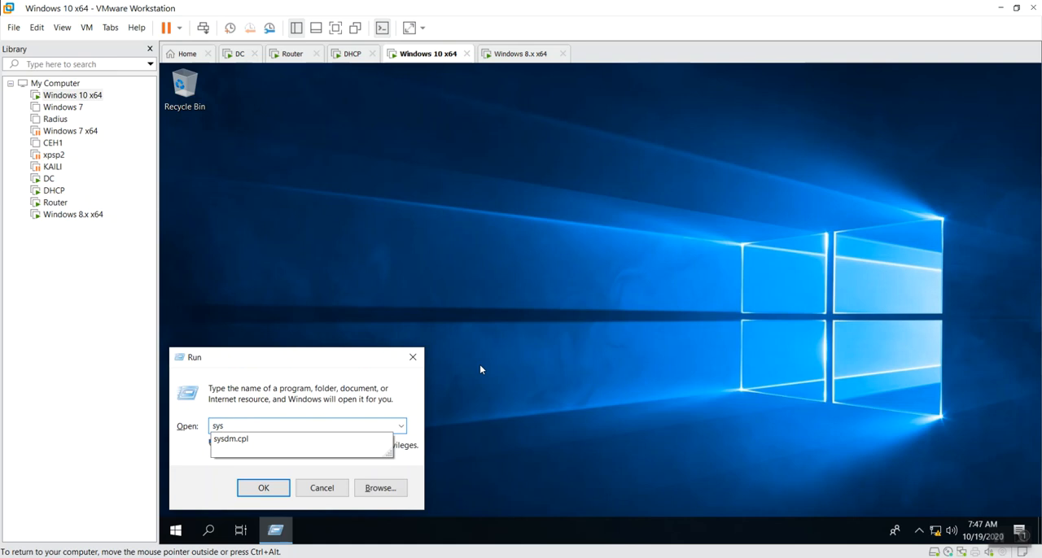
{"action": "key", "text": "Down"}
{"action": "key", "text": "Return"}
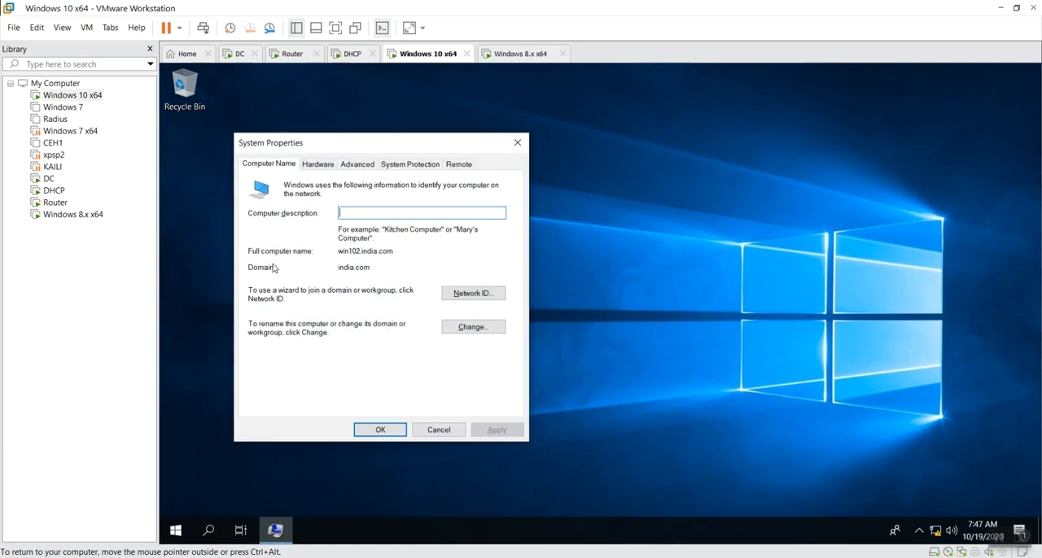
{"action": "double_click", "coordinate": [359, 271]}
{"action": "left_click", "coordinate": [373, 270]}
{"action": "left_click", "coordinate": [334, 165]}
{"action": "left_click", "coordinate": [357, 164]}
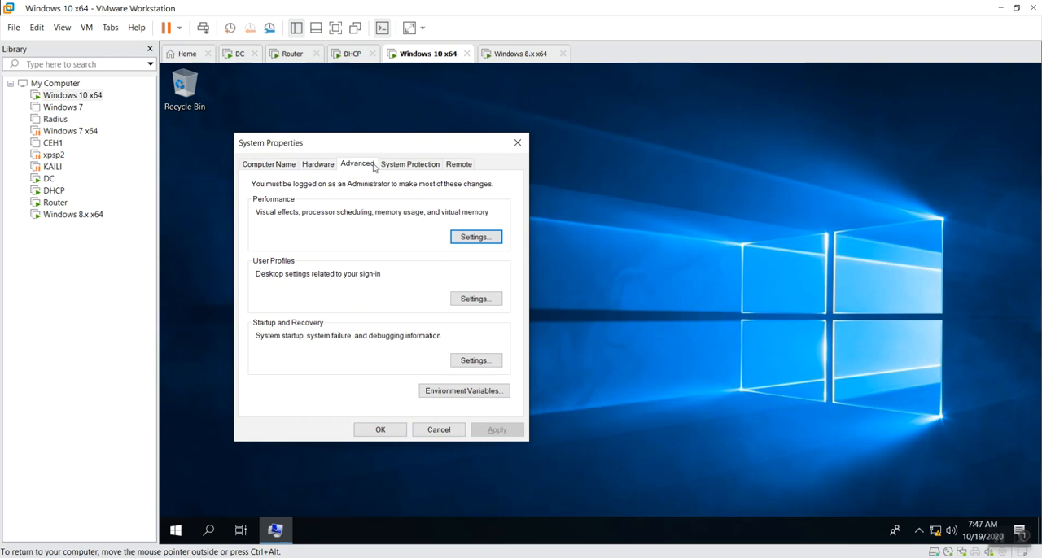
{"action": "left_click", "coordinate": [407, 165]}
{"action": "left_click", "coordinate": [517, 143]}
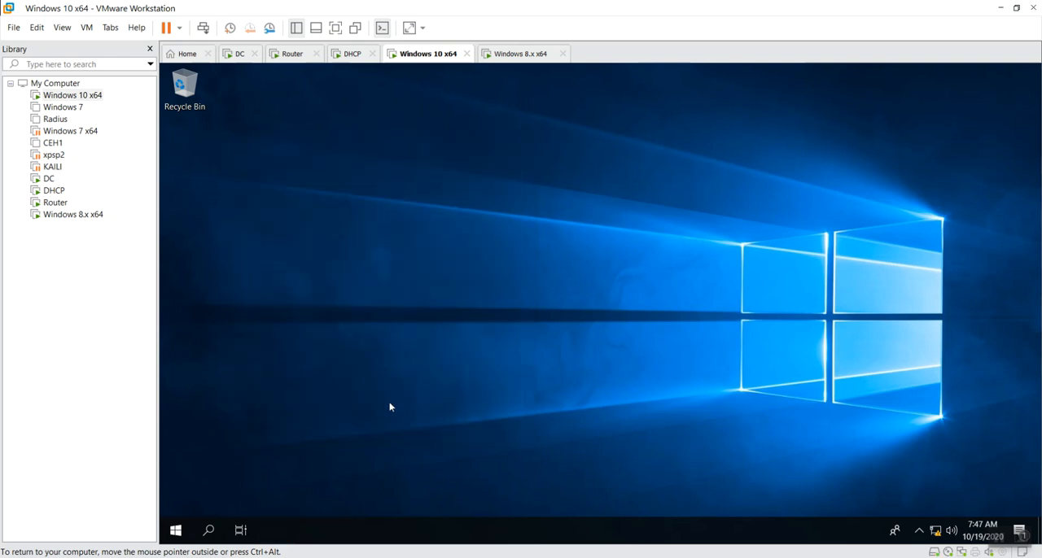
Log off the Windows 10 x64 machine with the logoff command and choose Other user on its sign-in screen
{"action": "right_click", "coordinate": [305, 423]}
{"action": "left_click", "coordinate": [371, 319]}
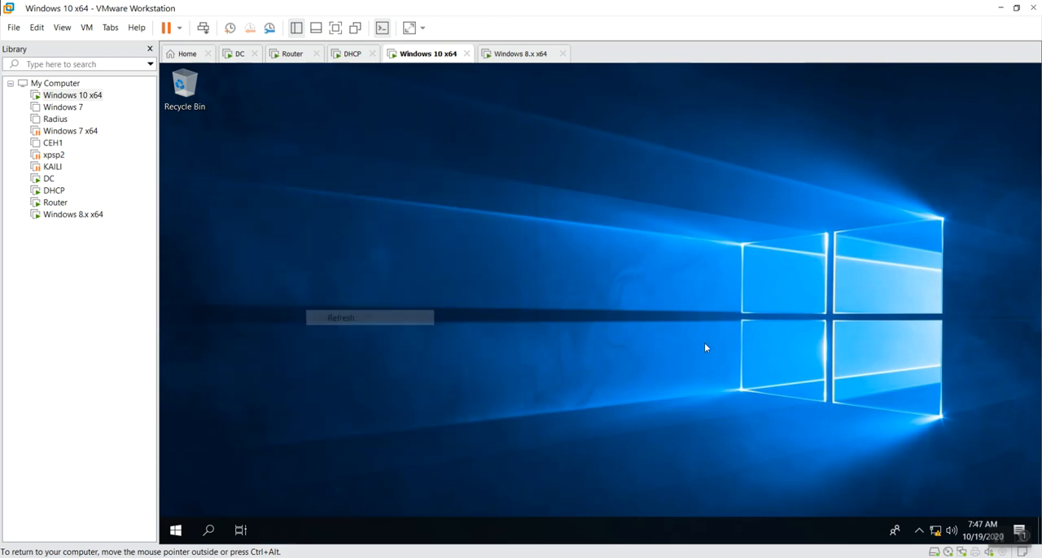
{"action": "key", "text": "super+r"}
{"action": "type", "text": "log"}
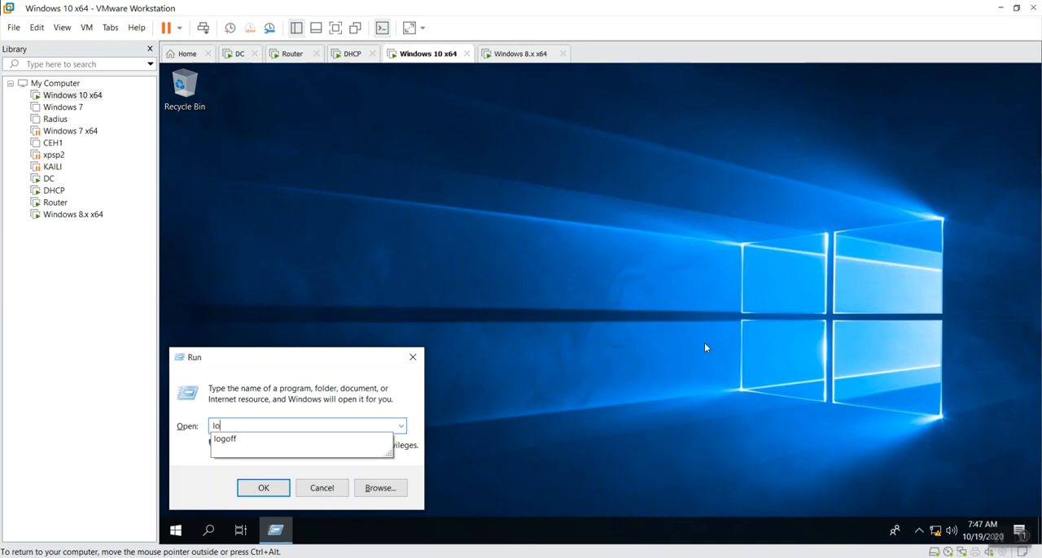
{"action": "type", "text": "off"}
{"action": "key", "text": "Return"}
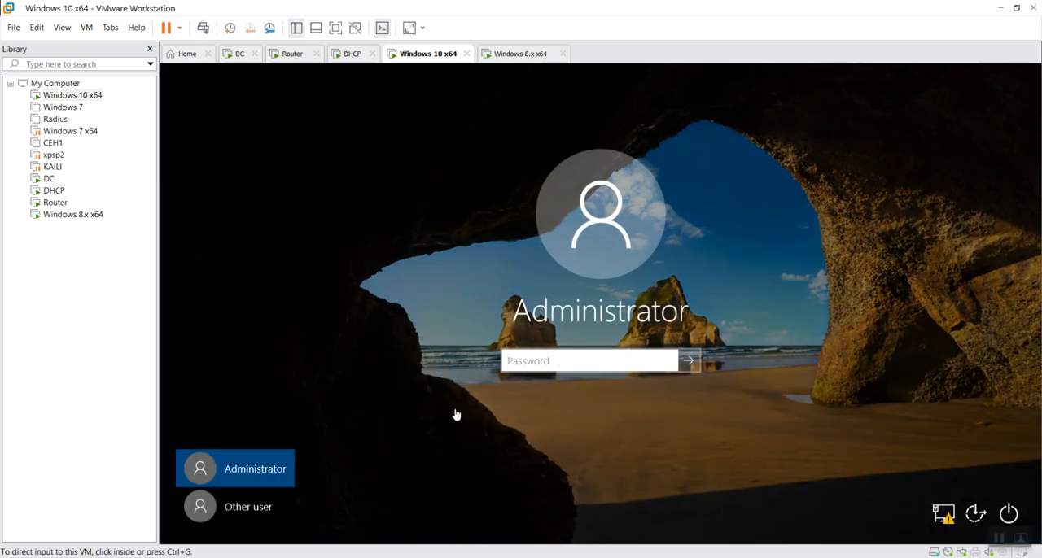
{"action": "left_click", "coordinate": [268, 509]}
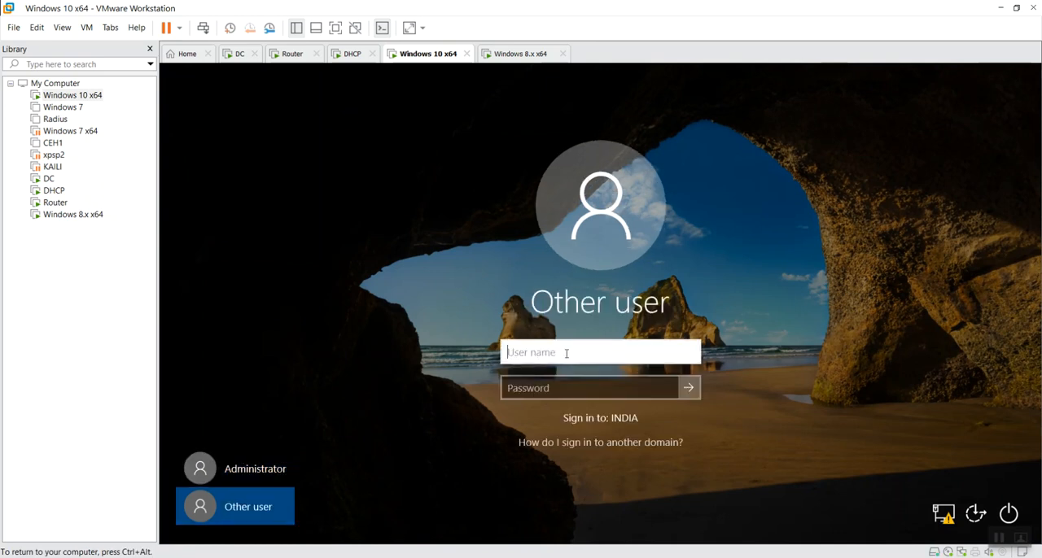
On the DC machine, close Network Connections and review the india.com containers in Active Directory Users and Computers
{"action": "key", "text": "ctrl+alt"}
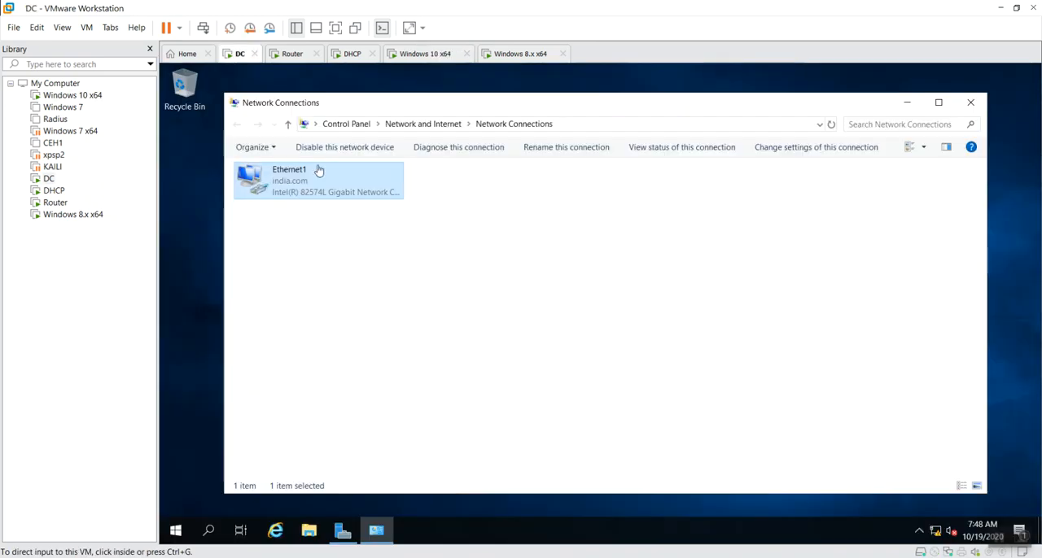
{"action": "left_click", "coordinate": [970, 103]}
{"action": "left_click", "coordinate": [342, 531]}
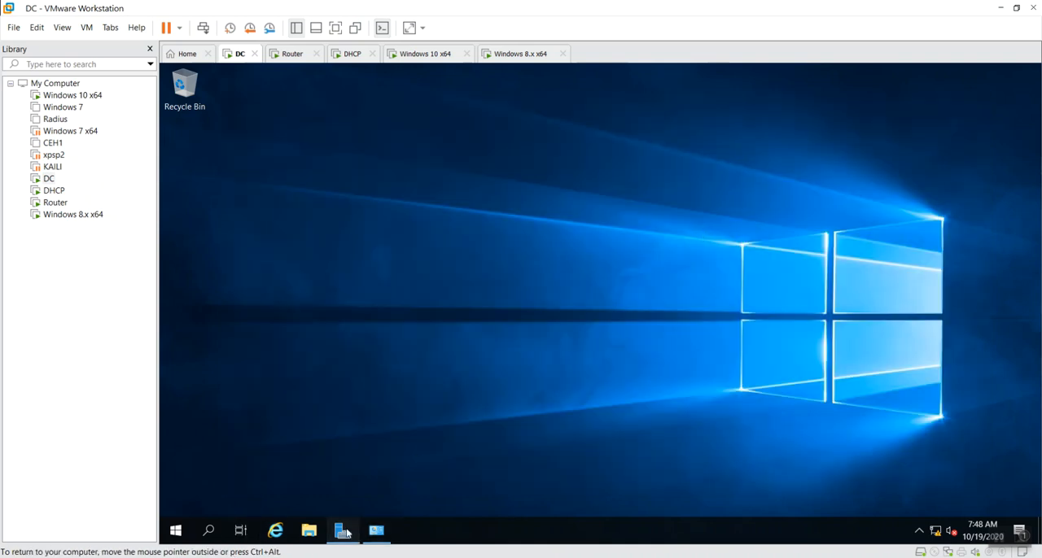
{"action": "left_click", "coordinate": [942, 99]}
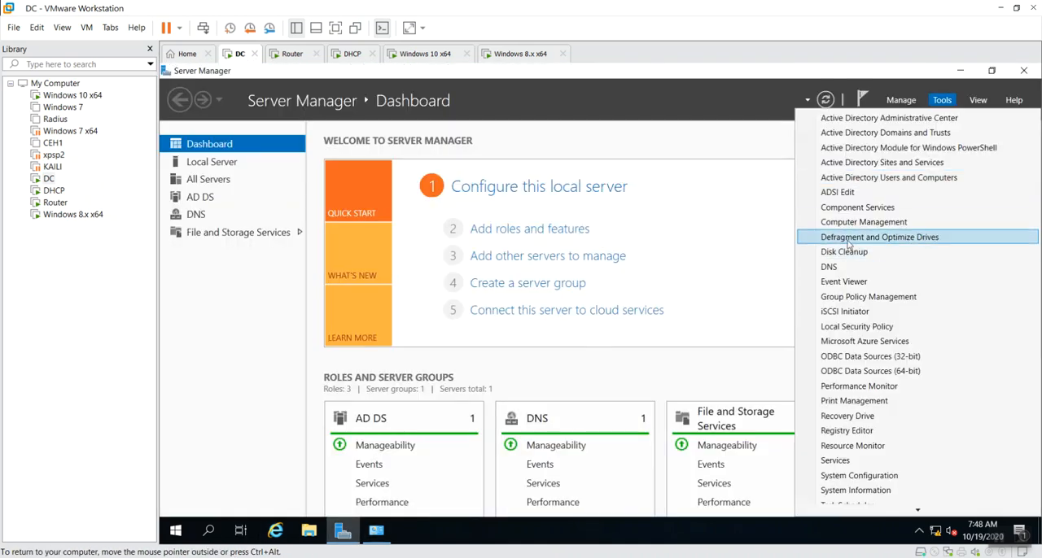
{"action": "left_click", "coordinate": [877, 178]}
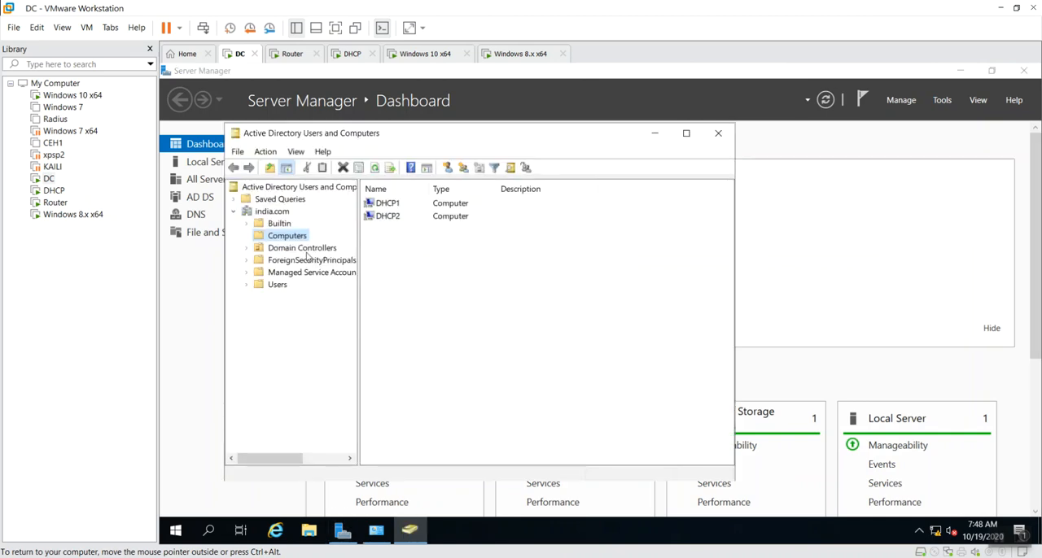
{"action": "left_click", "coordinate": [305, 249]}
{"action": "left_click", "coordinate": [308, 259]}
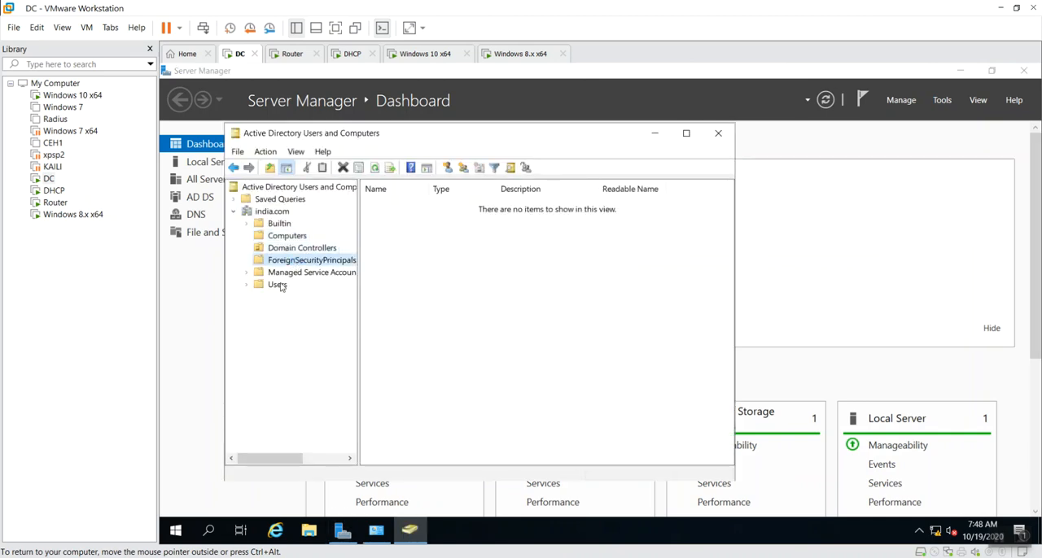
{"action": "left_click", "coordinate": [277, 284]}
{"action": "scroll", "coordinate": [480, 396], "scroll_direction": "down", "scroll_amount": 1}
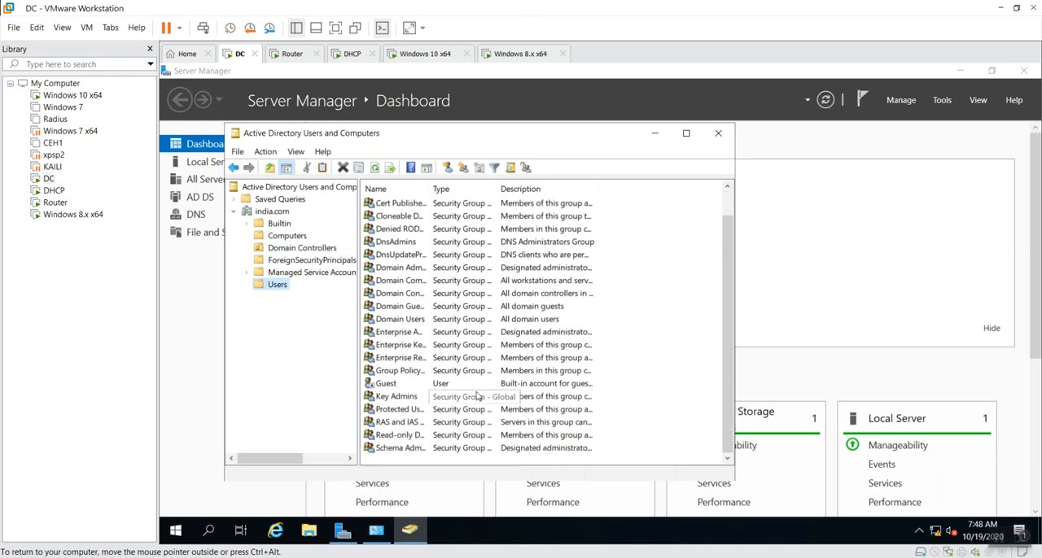
Start a new user in the india.com Users container with first name and logon name xyz
{"action": "right_click", "coordinate": [281, 286]}
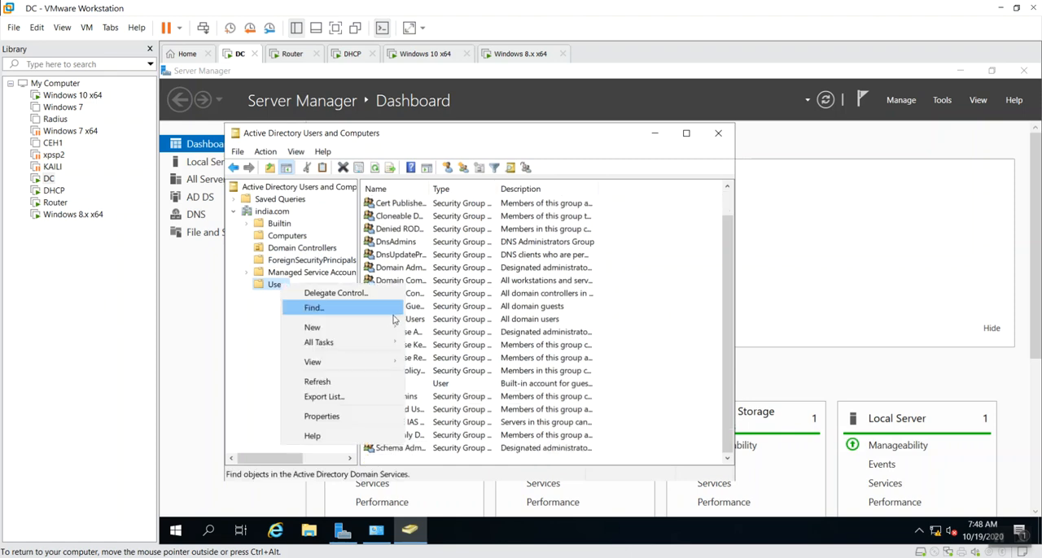
{"action": "mouse_move", "coordinate": [372, 328]}
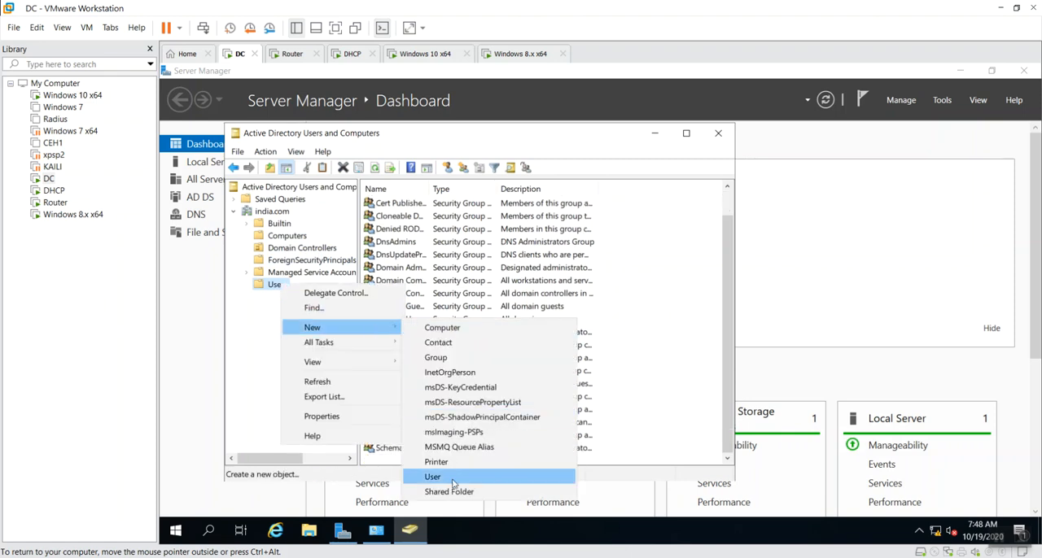
{"action": "left_click", "coordinate": [492, 478]}
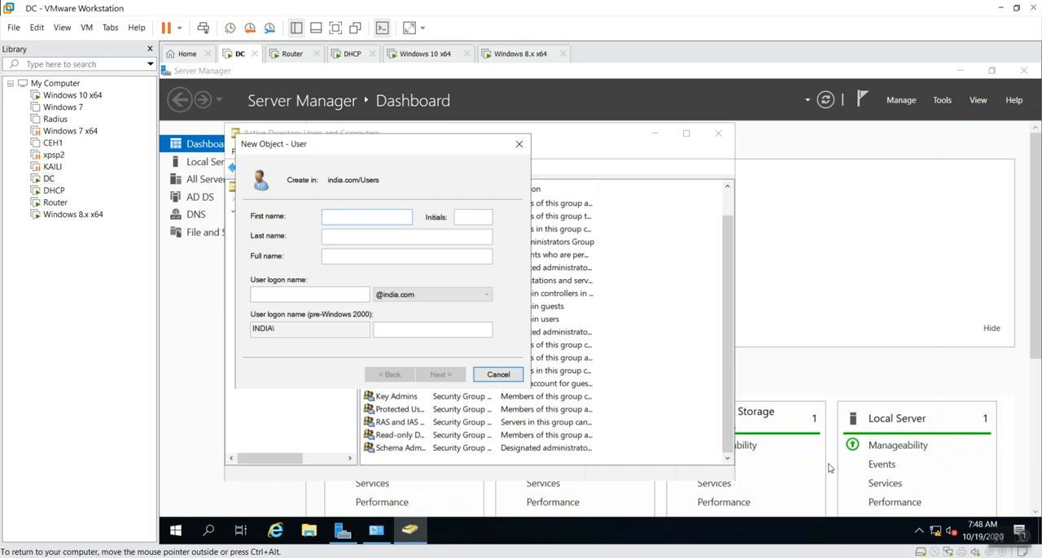
{"action": "type", "text": "xyz"}
{"action": "key", "text": "Tab"}
{"action": "key", "text": "Tab"}
{"action": "key", "text": "Tab"}
{"action": "type", "text": "xyz"}
{"action": "key", "text": "Return"}
Enter and confirm the new user's password, choose Password never expires and User cannot change password, and finish creating the account
{"action": "type", "text": "******"}
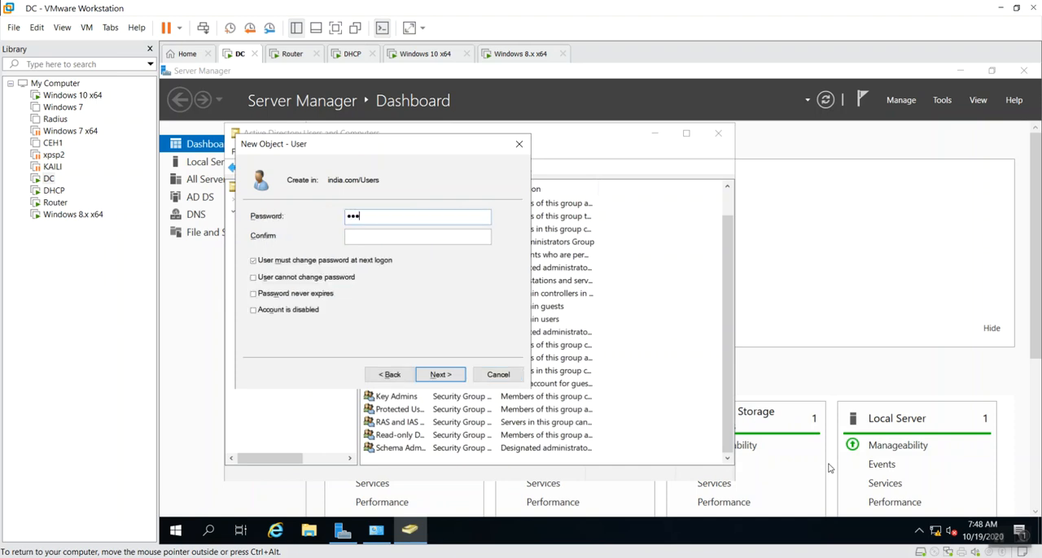
{"action": "type", "text": "***"}
{"action": "key", "text": "Tab"}
{"action": "type", "text": "*********"}
{"action": "key", "text": "Tab"}
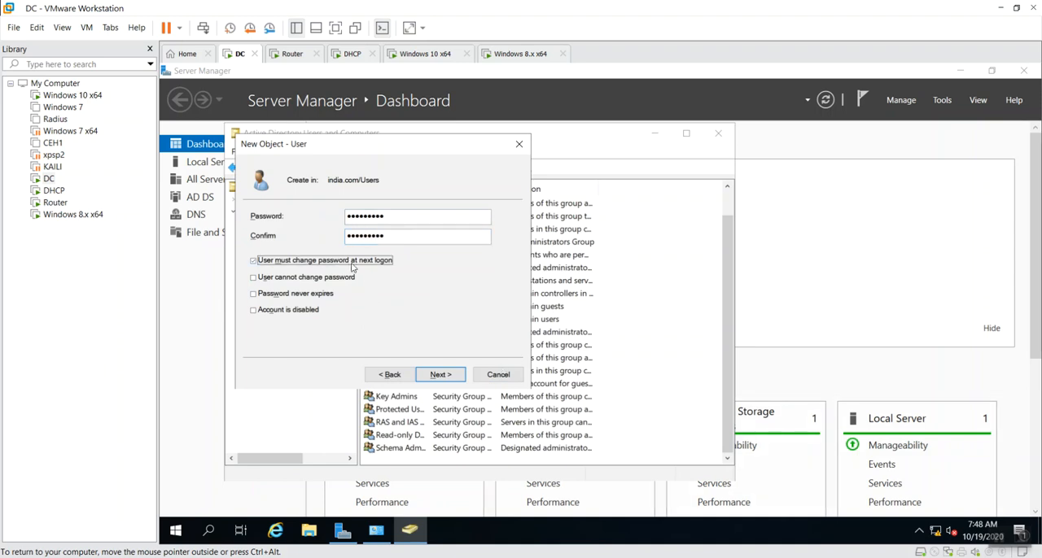
{"action": "left_click", "coordinate": [321, 296]}
{"action": "left_click", "coordinate": [332, 278]}
{"action": "left_click", "coordinate": [440, 374]}
{"action": "left_click", "coordinate": [440, 374]}
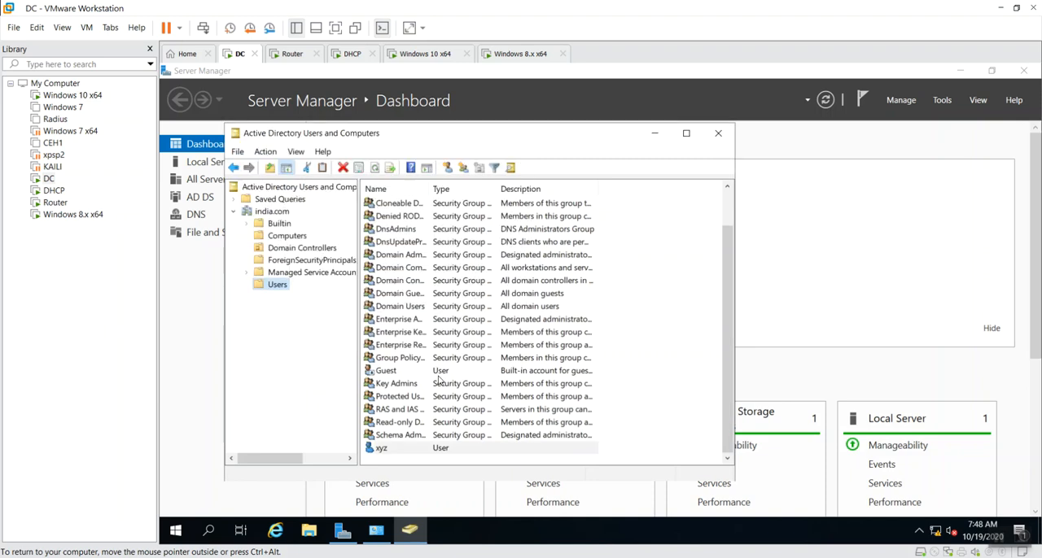
{"action": "left_click", "coordinate": [719, 134]}
Try to sign in to the INDIA domain on the Windows 10 x64 machine as xyz with the account password
{"action": "left_click", "coordinate": [515, 54]}
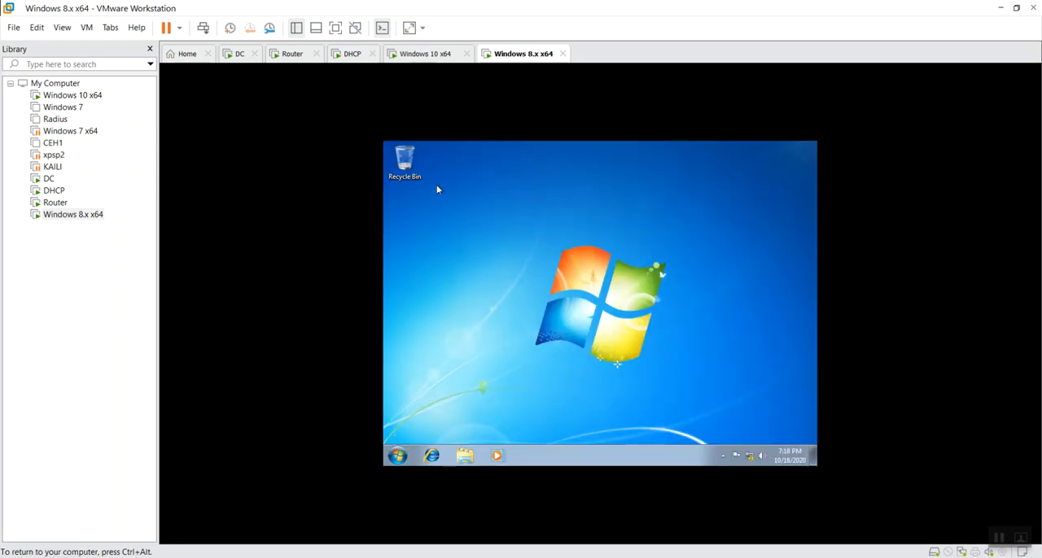
{"action": "left_click", "coordinate": [431, 53]}
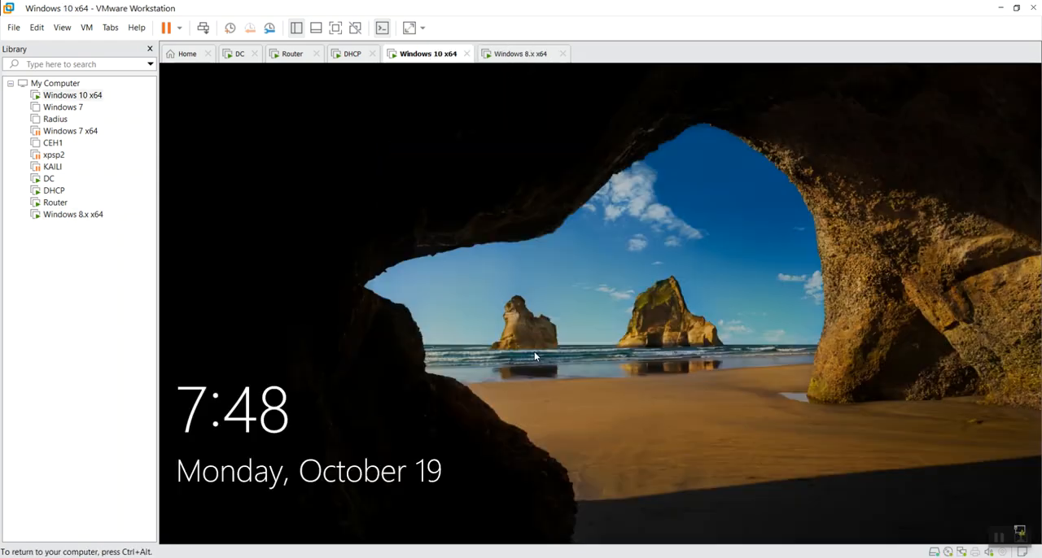
{"action": "left_click", "coordinate": [351, 454]}
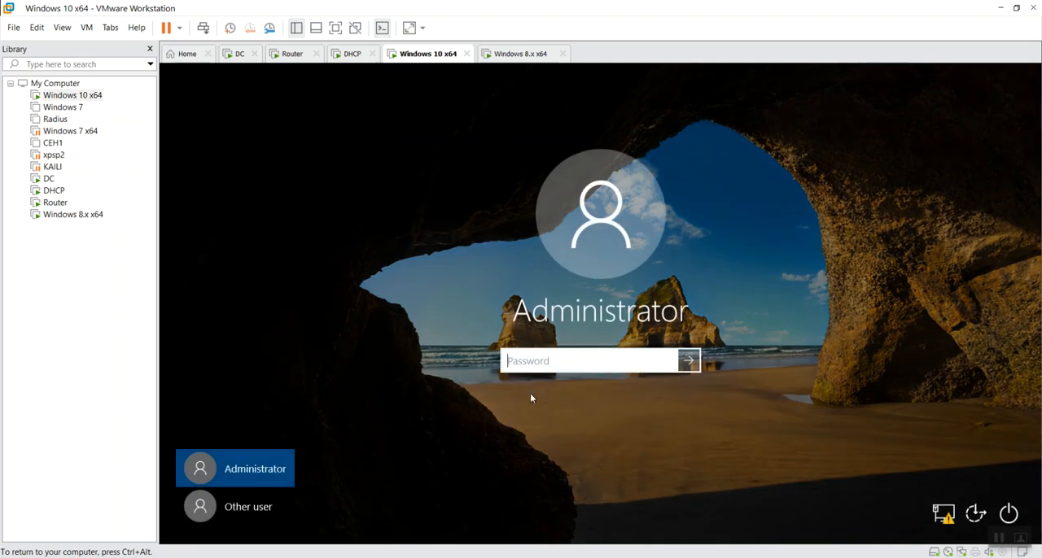
{"action": "left_click", "coordinate": [248, 507]}
{"action": "type", "text": "xyz"}
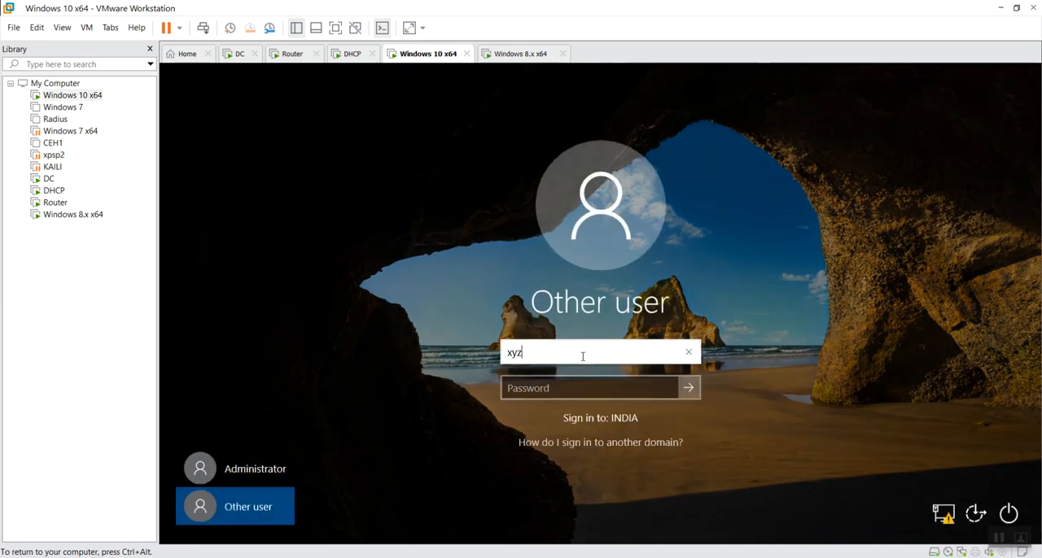
{"action": "key", "text": "Tab"}
{"action": "type", "text": "••••••••"}
{"action": "key", "text": "Return"}
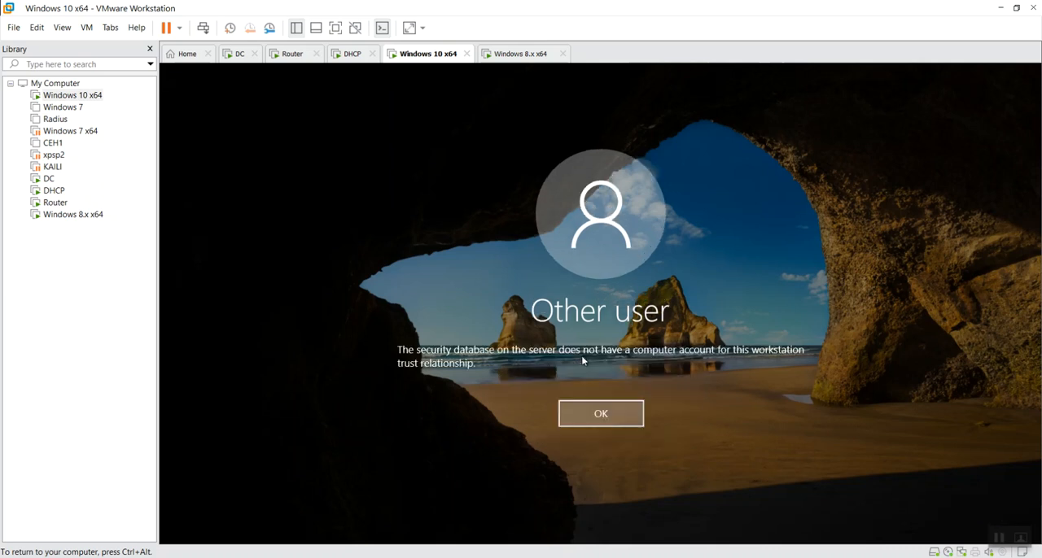
{"action": "left_click", "coordinate": [609, 415]}
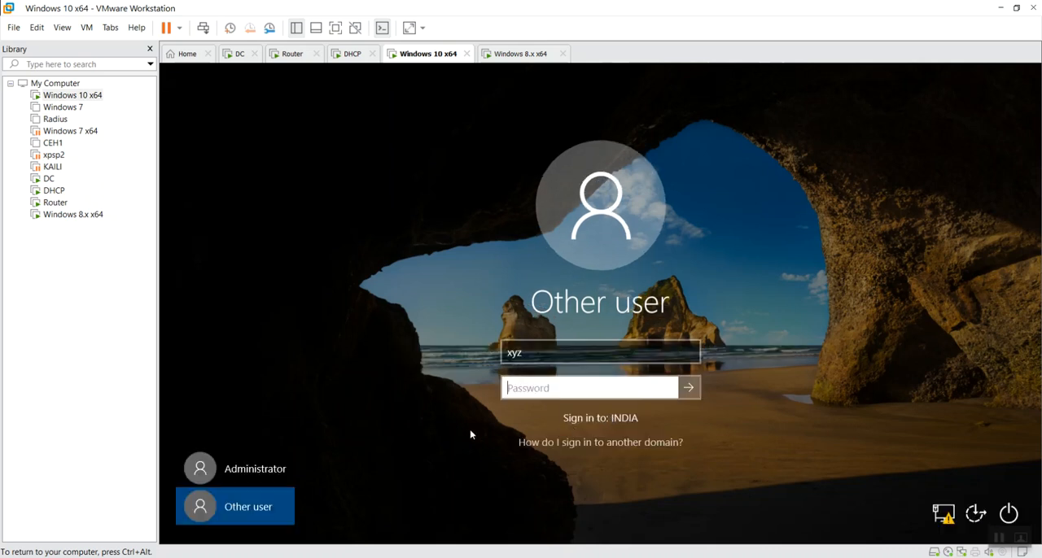
Sign in to the Windows 10 x64 machine as Administrator with the account password
{"action": "left_click", "coordinate": [259, 476]}
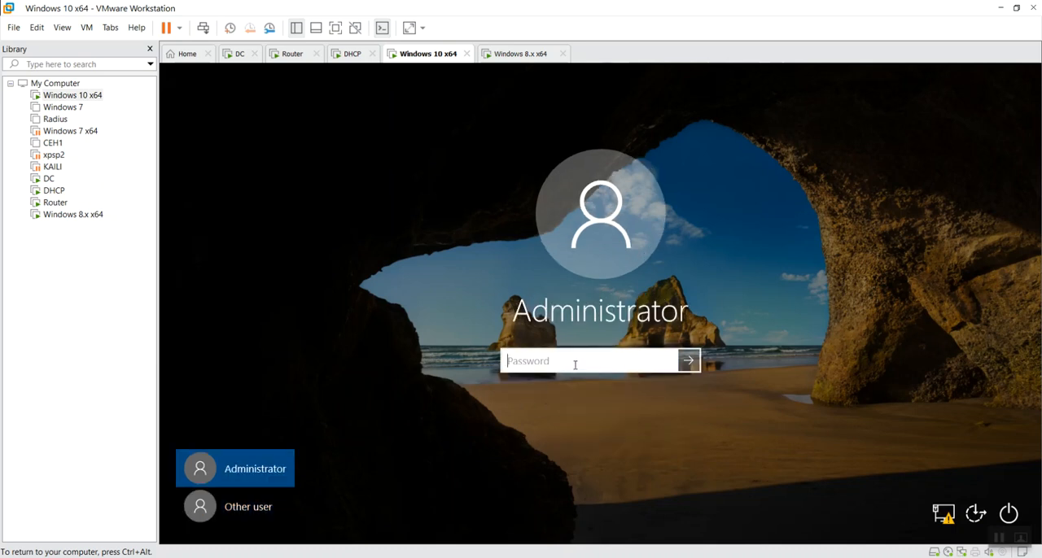
{"action": "type", "text": "•••••••••"}
{"action": "key", "text": "Return"}
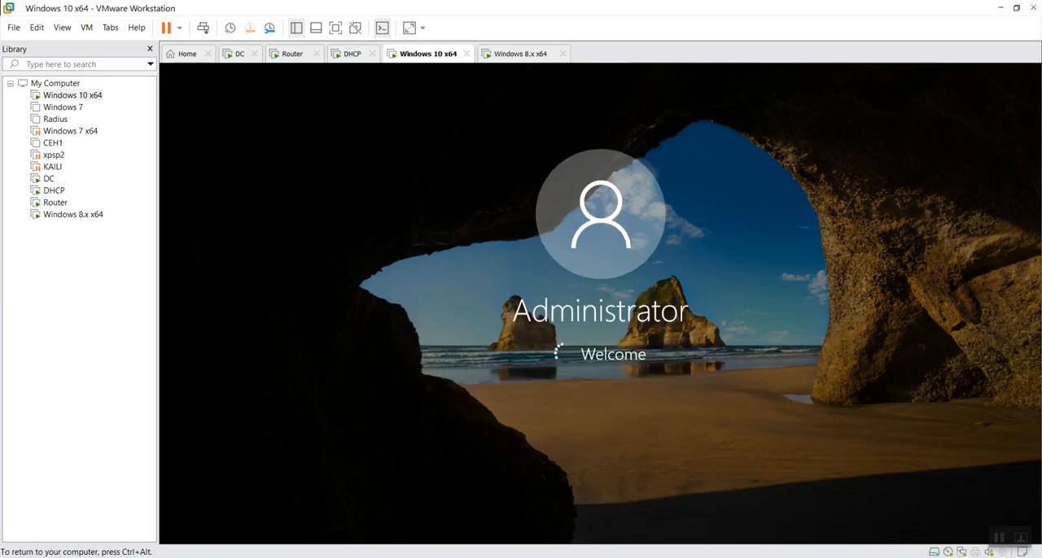
{"action": "key", "text": "ctrl+alt"}
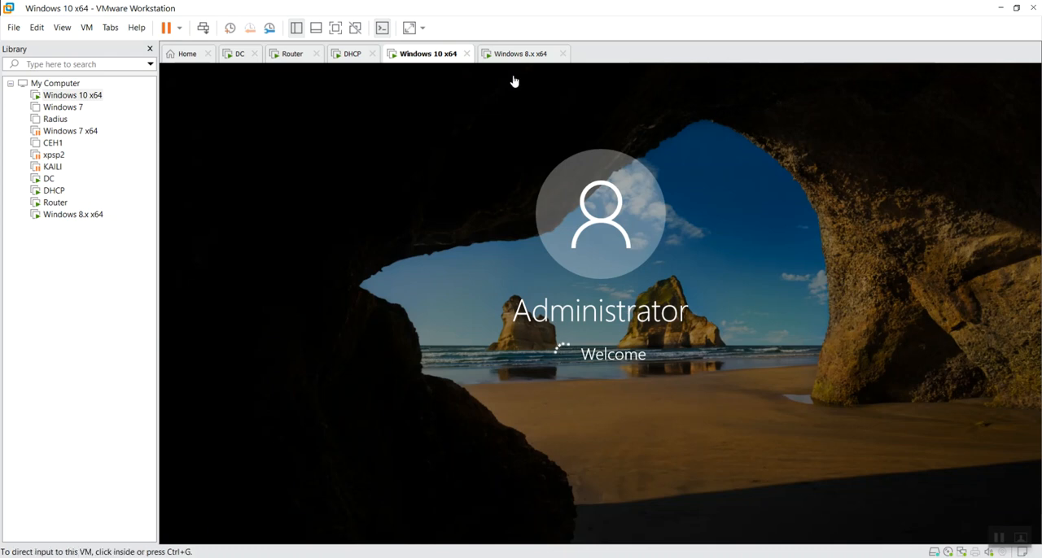
{"action": "left_click", "coordinate": [493, 176]}
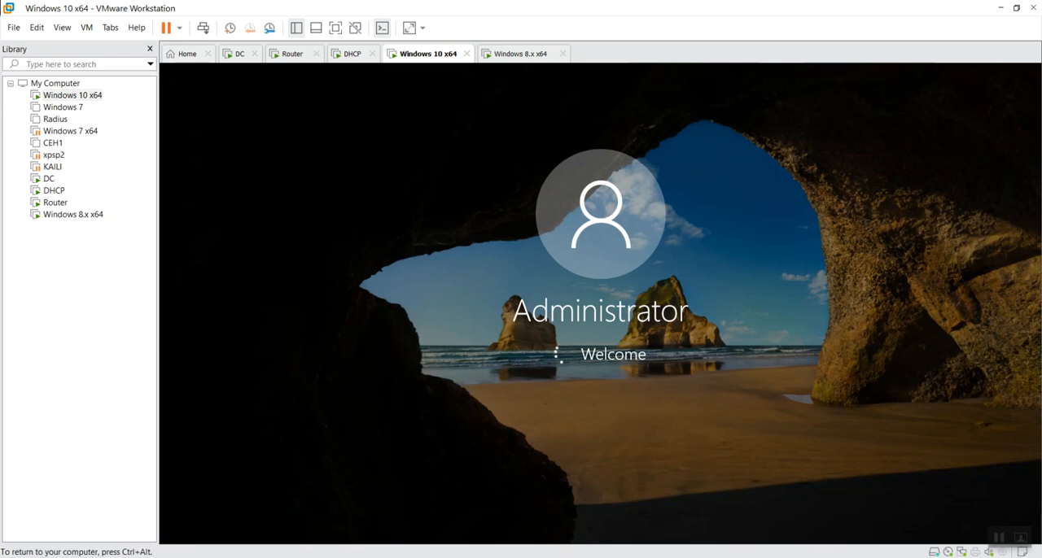
Switch to the DC virtual machine, clear Server Manager off its desktop and refresh the desktop
{"action": "key", "text": "ctrl+alt"}
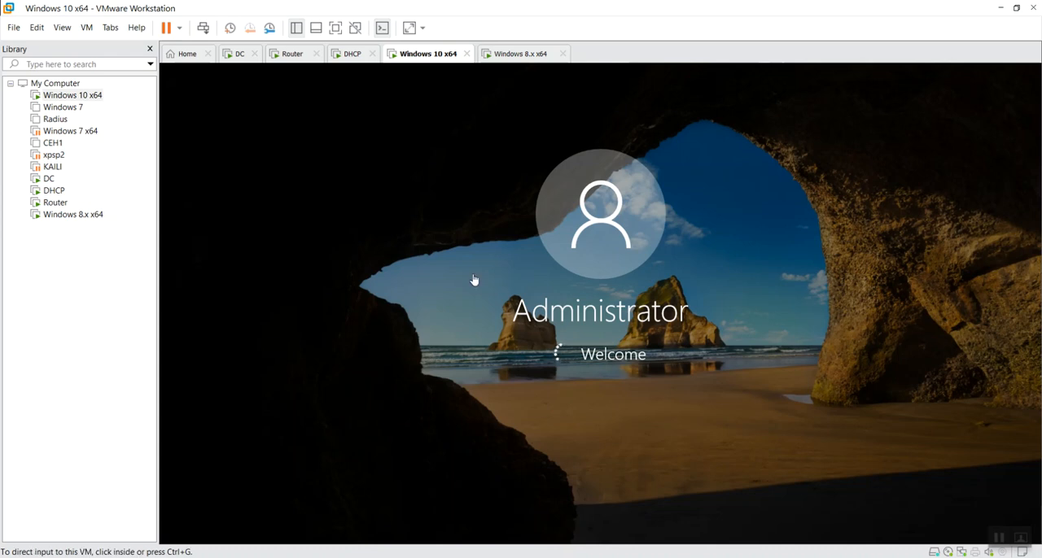
{"action": "left_click", "coordinate": [239, 54]}
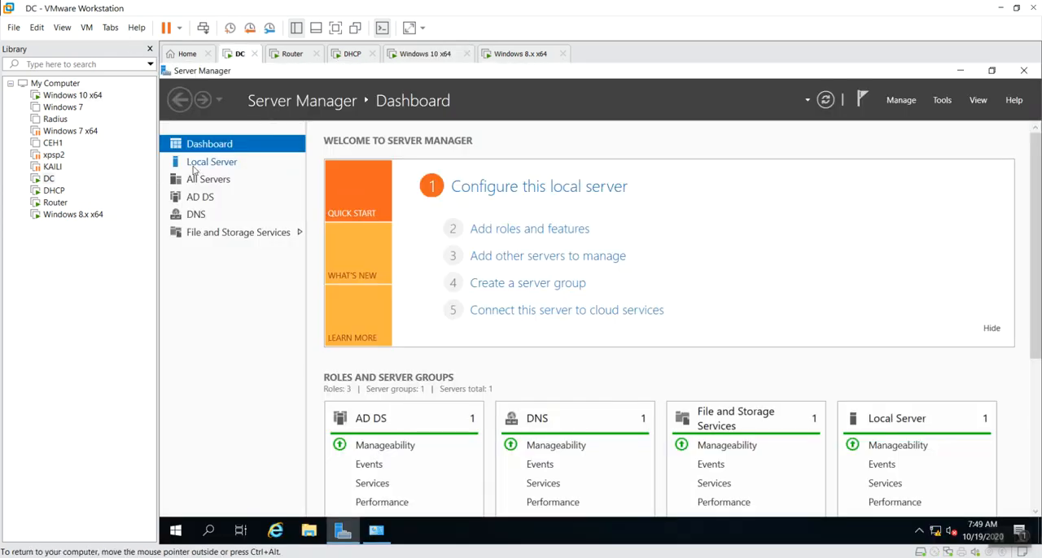
{"action": "left_click", "coordinate": [960, 71]}
{"action": "right_click", "coordinate": [408, 245]}
{"action": "left_click", "coordinate": [448, 286]}
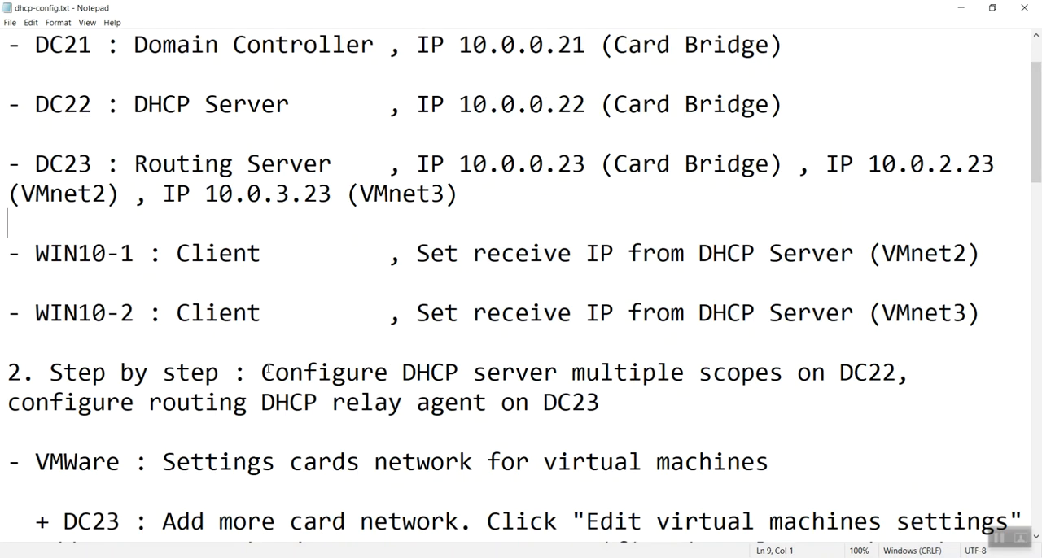
Review the dhcp-config.txt notes in Notepad from the network card settings through the DHCP relay and client checks, and close the file
{"action": "scroll", "coordinate": [388, 362], "scroll_direction": "down", "scroll_amount": 1}
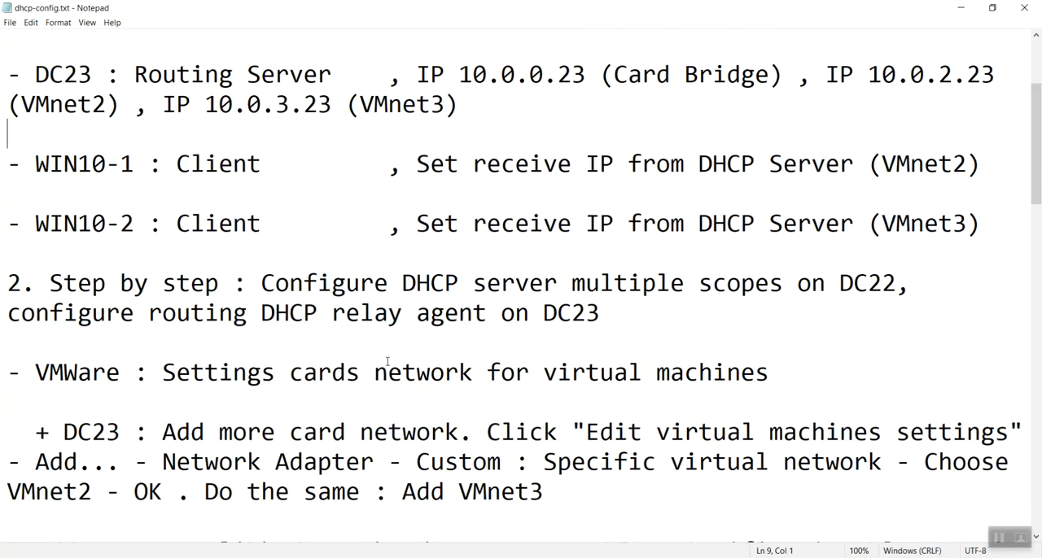
{"action": "scroll", "coordinate": [386, 361], "scroll_direction": "down", "scroll_amount": 3}
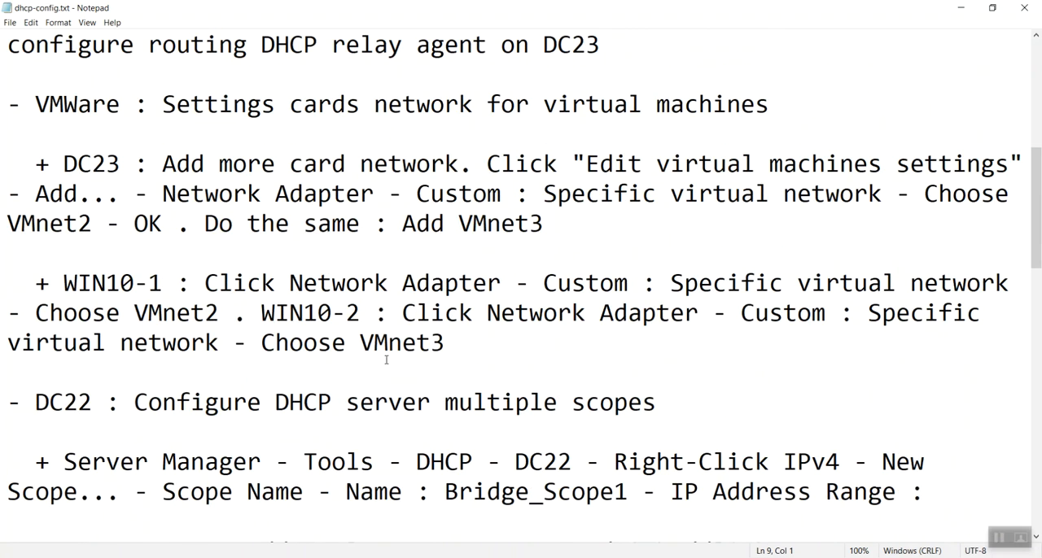
{"action": "scroll", "coordinate": [386, 360], "scroll_direction": "down", "scroll_amount": 3}
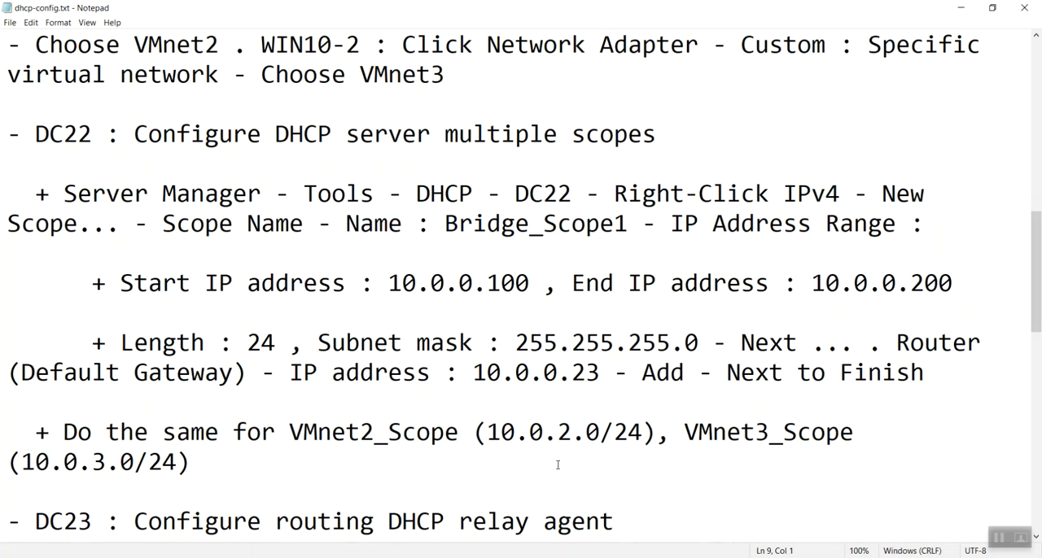
{"action": "scroll", "coordinate": [549, 438], "scroll_direction": "down", "scroll_amount": 2}
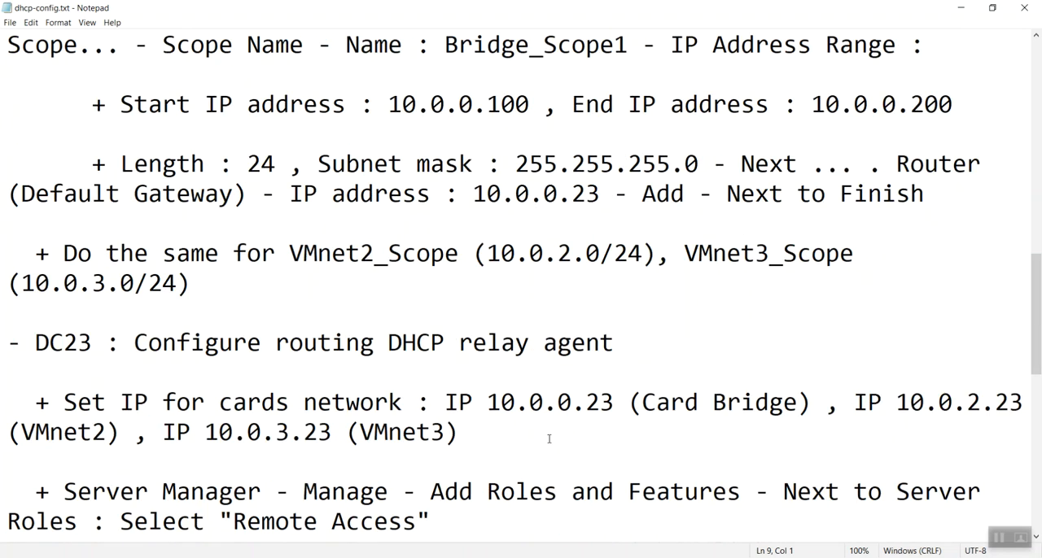
{"action": "scroll", "coordinate": [548, 439], "scroll_direction": "down", "scroll_amount": 3}
{"action": "scroll", "coordinate": [548, 439], "scroll_direction": "down", "scroll_amount": 4}
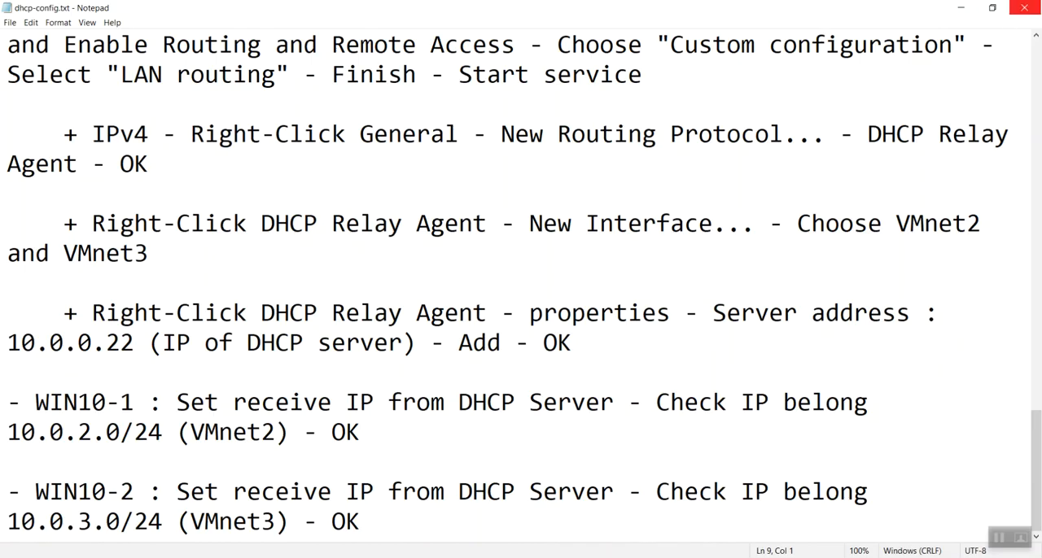
{"action": "left_click", "coordinate": [1024, 7]}
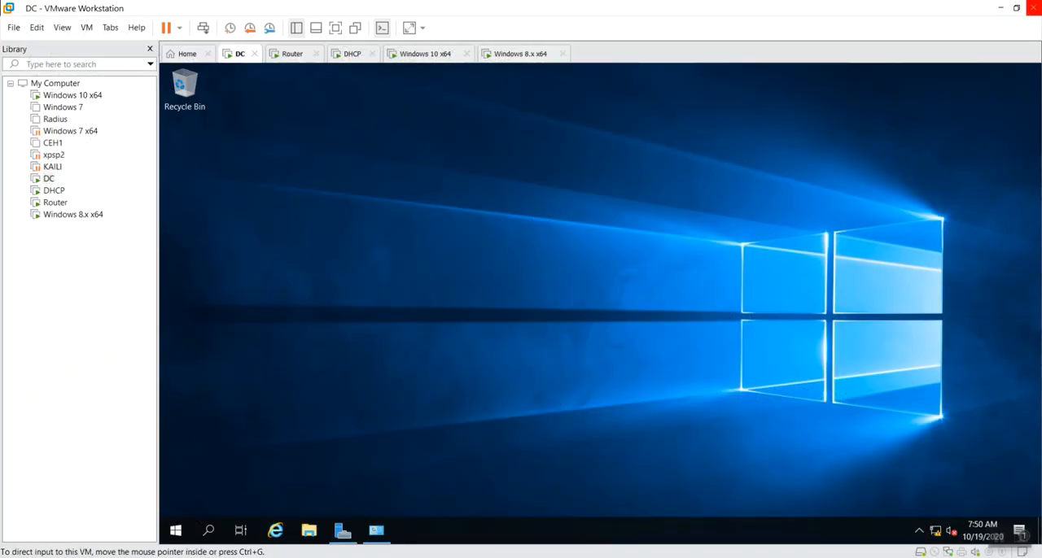
Minimize VMware Workstation to reach the host desktop and open File Explorer at Quick access
{"action": "left_click", "coordinate": [1000, 8]}
{"action": "right_click", "coordinate": [531, 323]}
{"action": "left_click", "coordinate": [535, 318]}
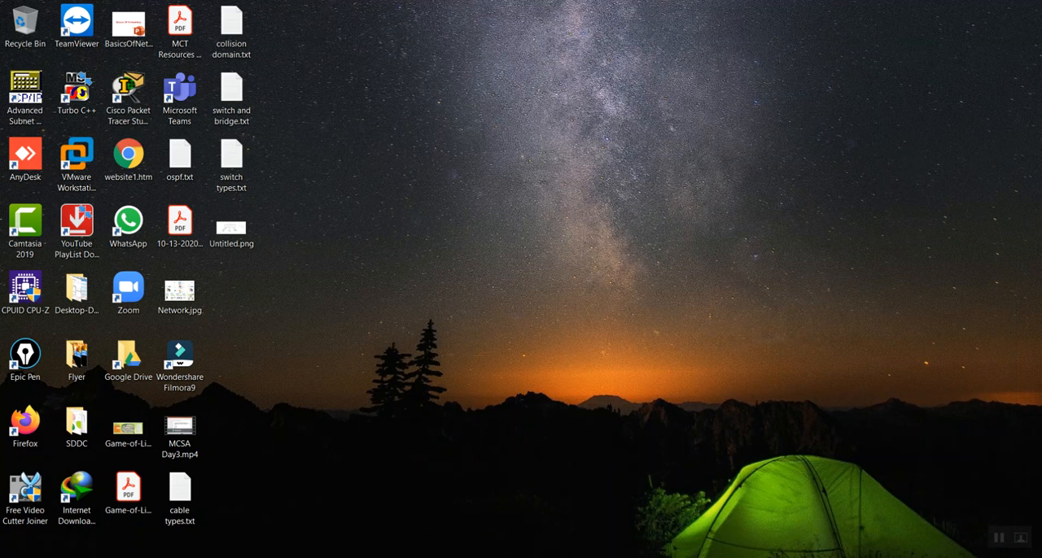
{"action": "key", "text": "alt+Tab"}
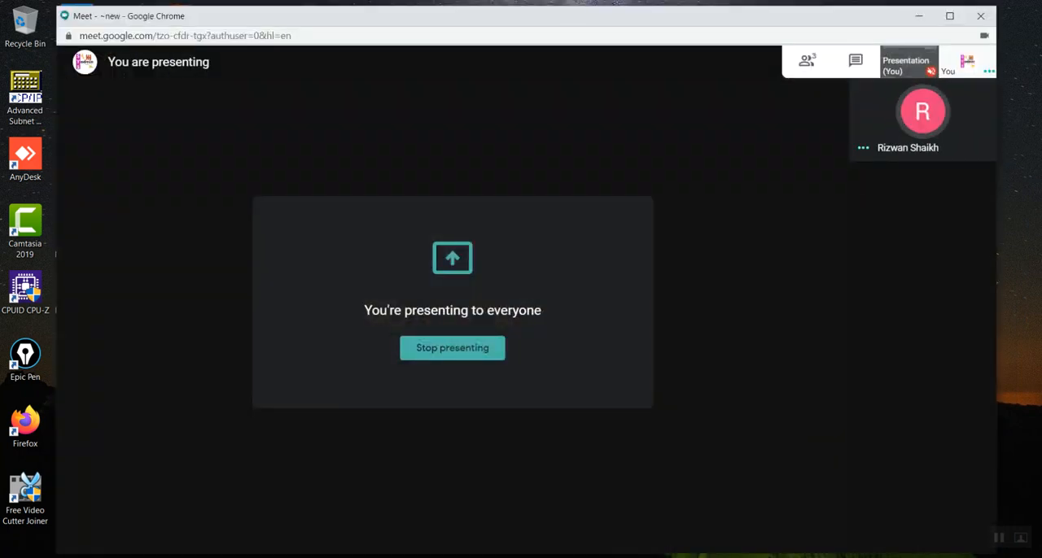
{"action": "key", "text": "super+d"}
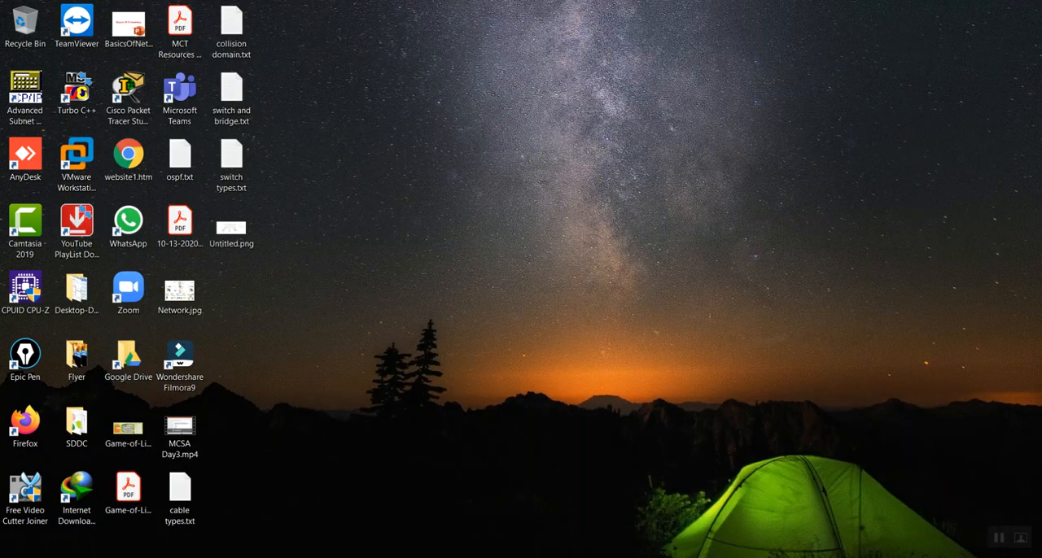
{"action": "key", "text": "super+e"}
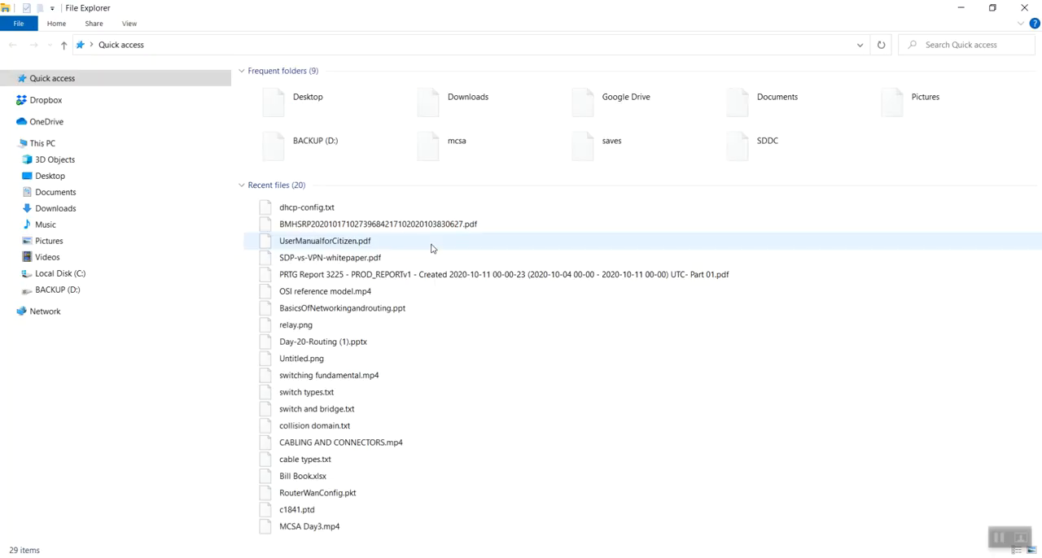